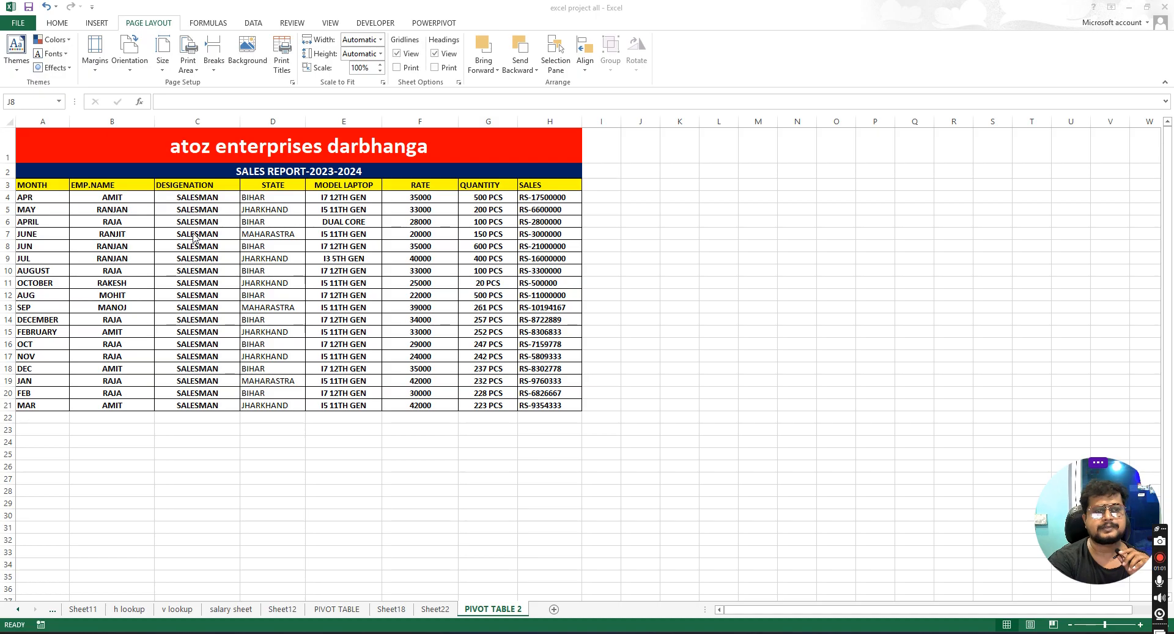
- Select the report table A1:H22 and browse the workbook themes gallery
click(97, 185)
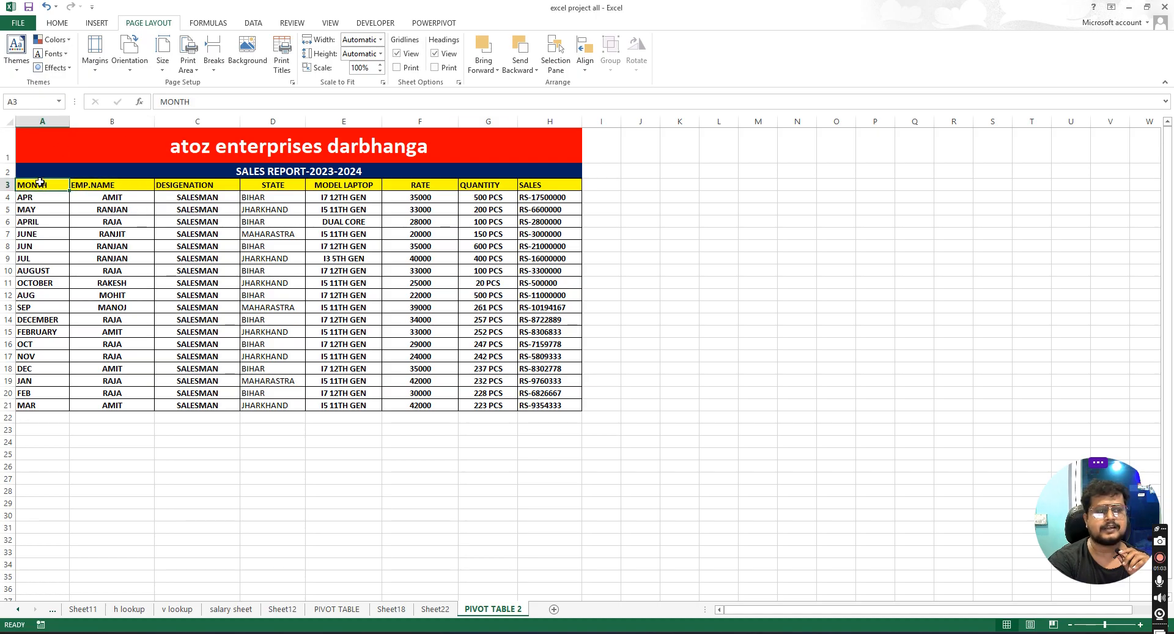
drag(33, 144, 429, 419)
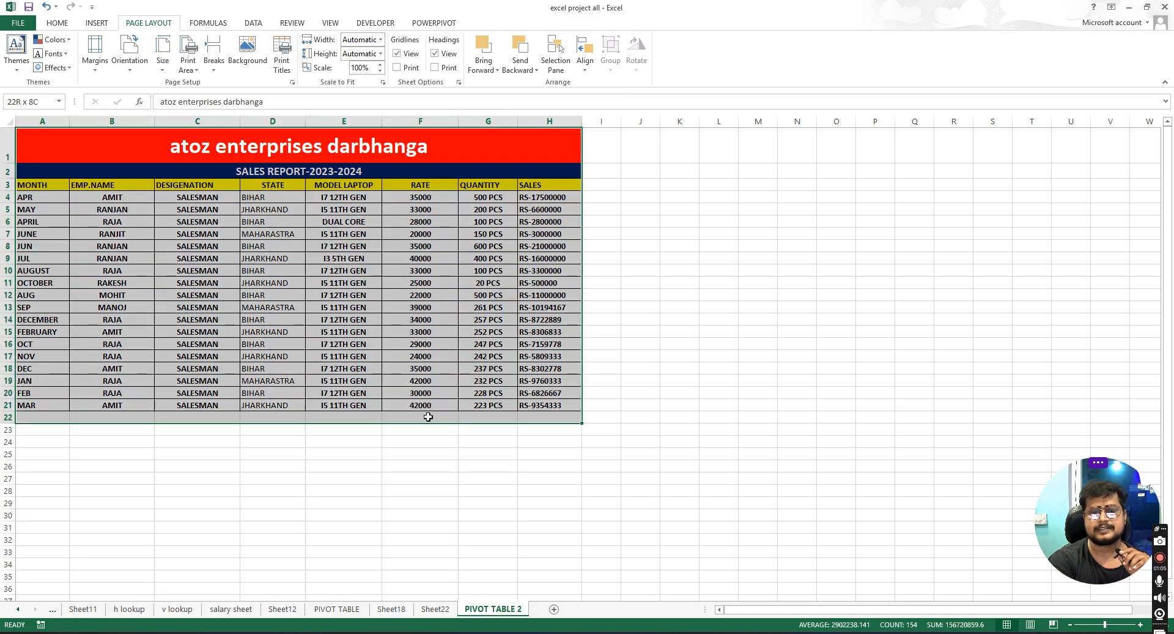
click(17, 54)
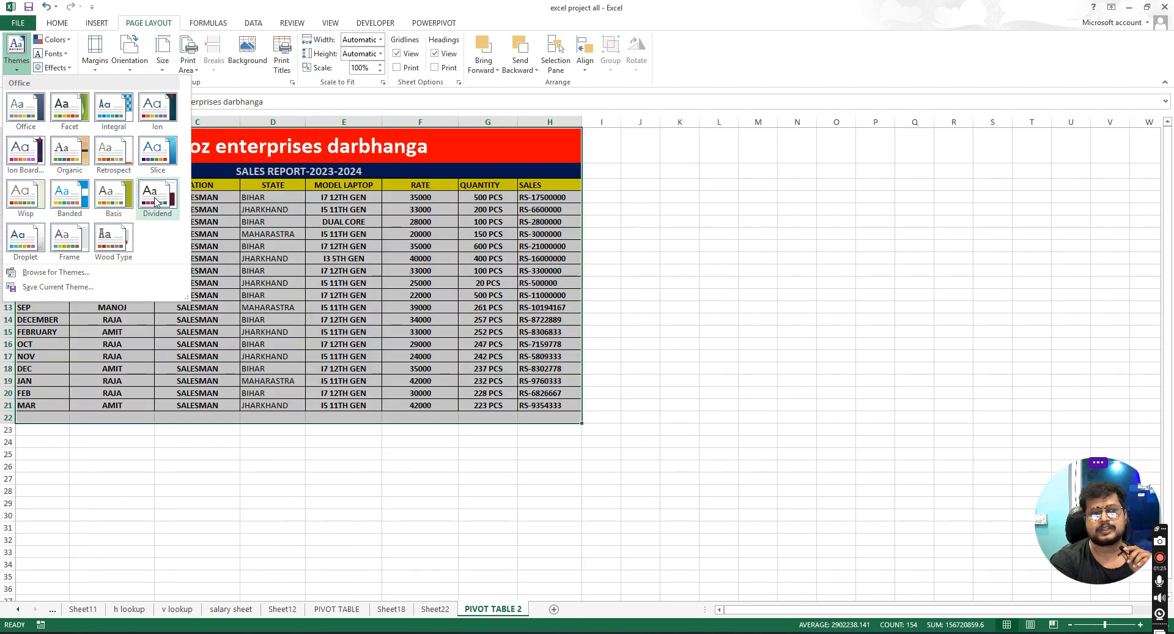
click(231, 222)
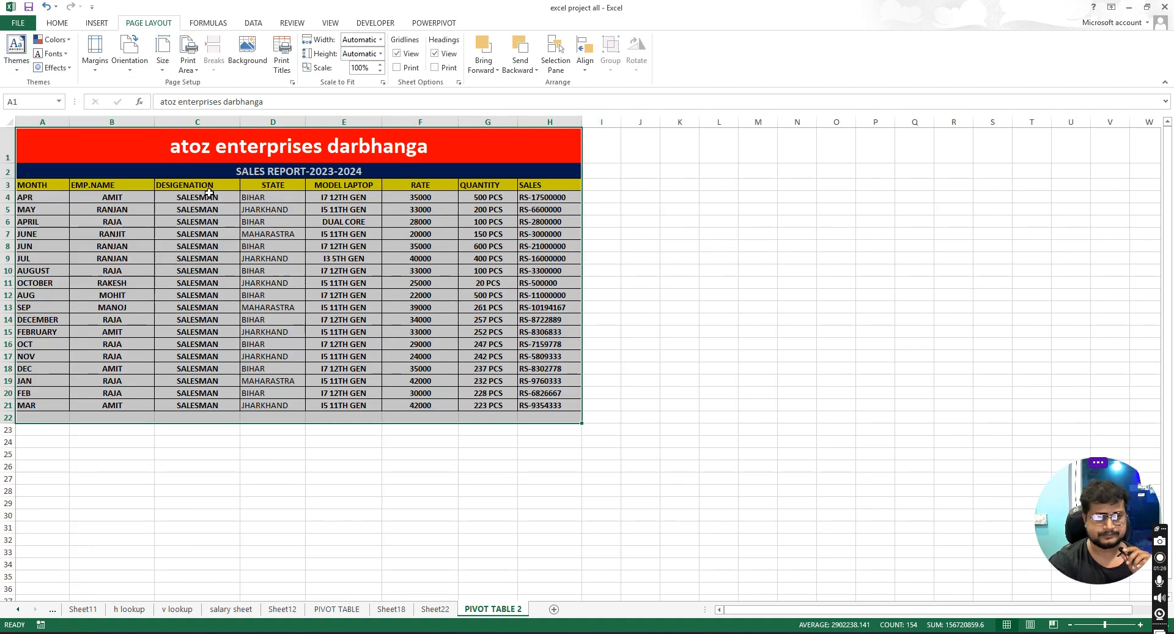
- Apply the Orange theme colour scheme and the Century Gothic theme fonts to the workbook
click(56, 40)
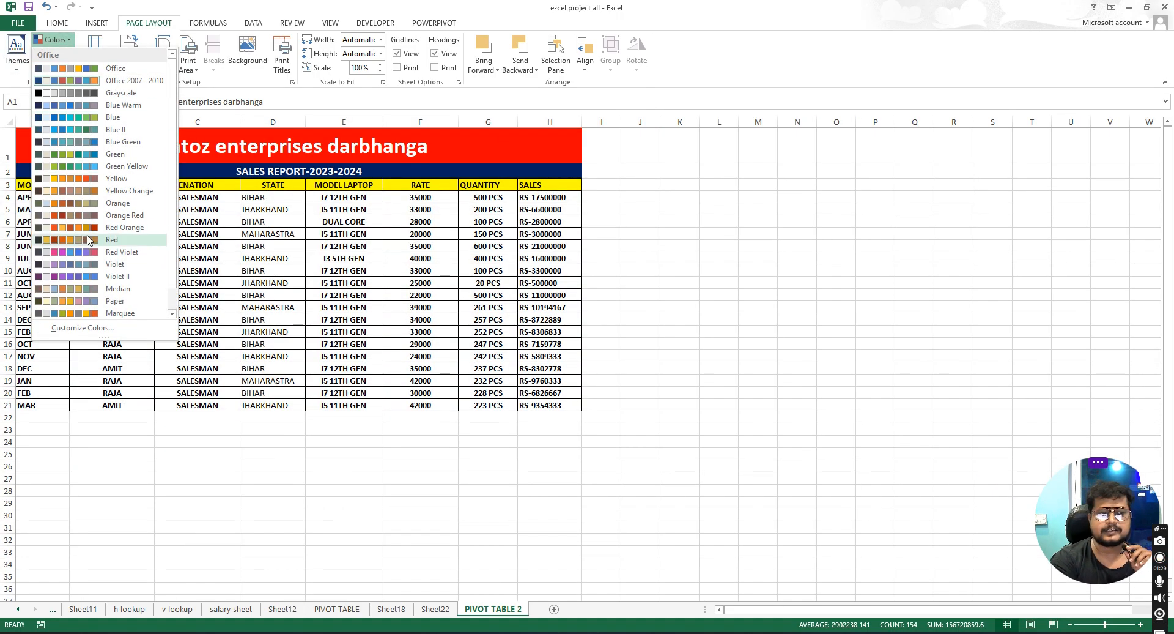
click(80, 205)
click(53, 54)
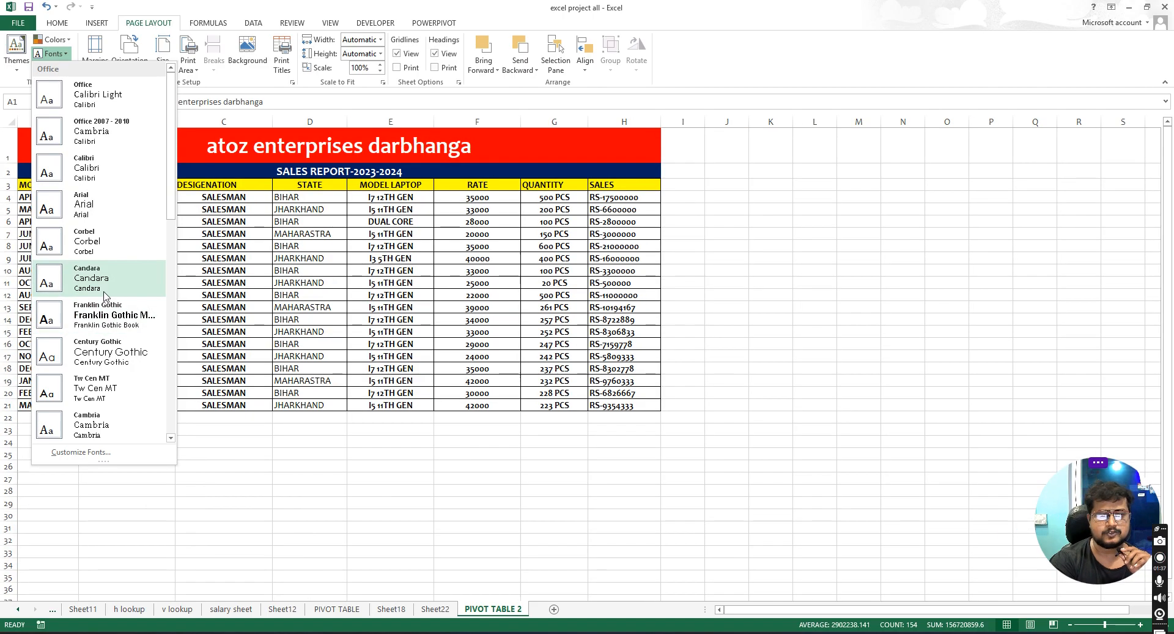
click(92, 350)
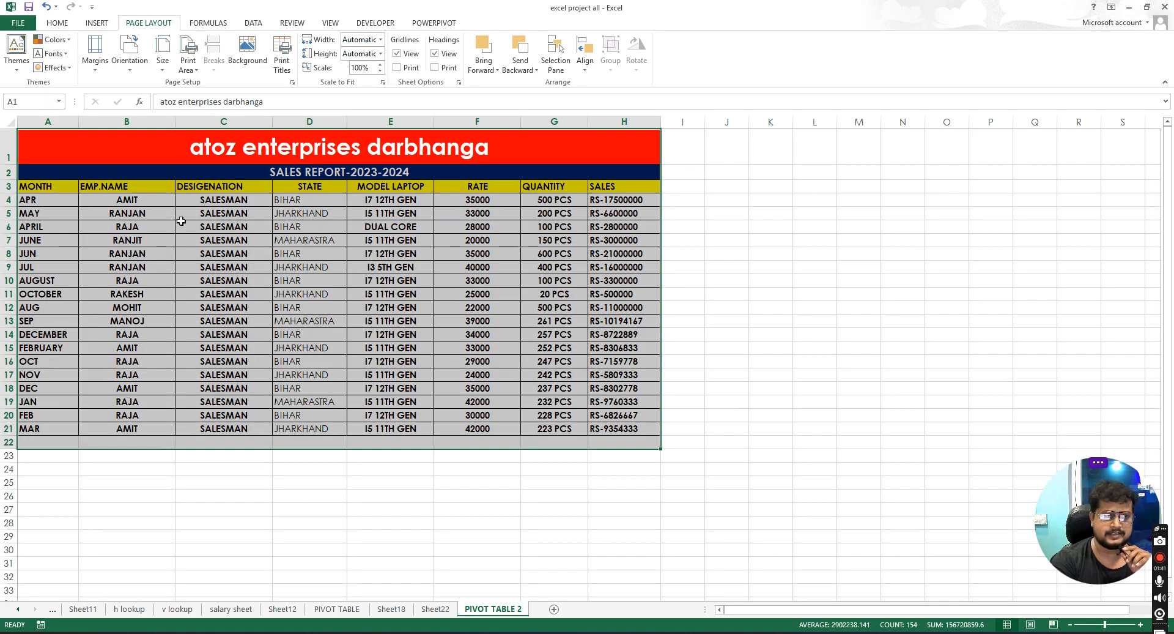
- Browse the theme effects options and reselect the report table
click(65, 68)
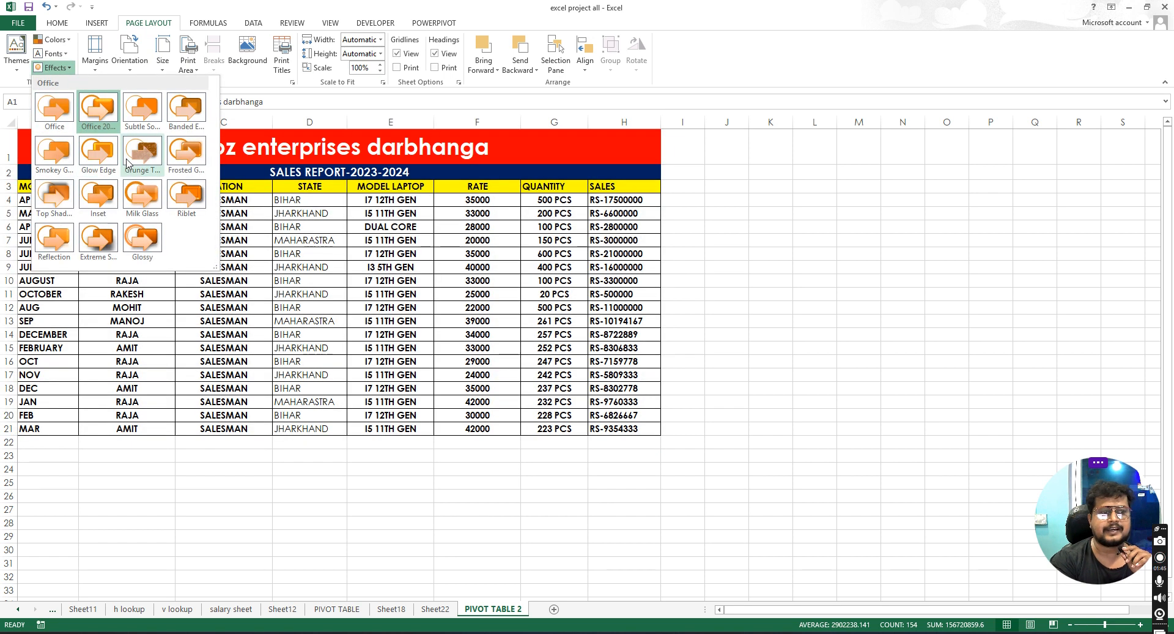
click(298, 270)
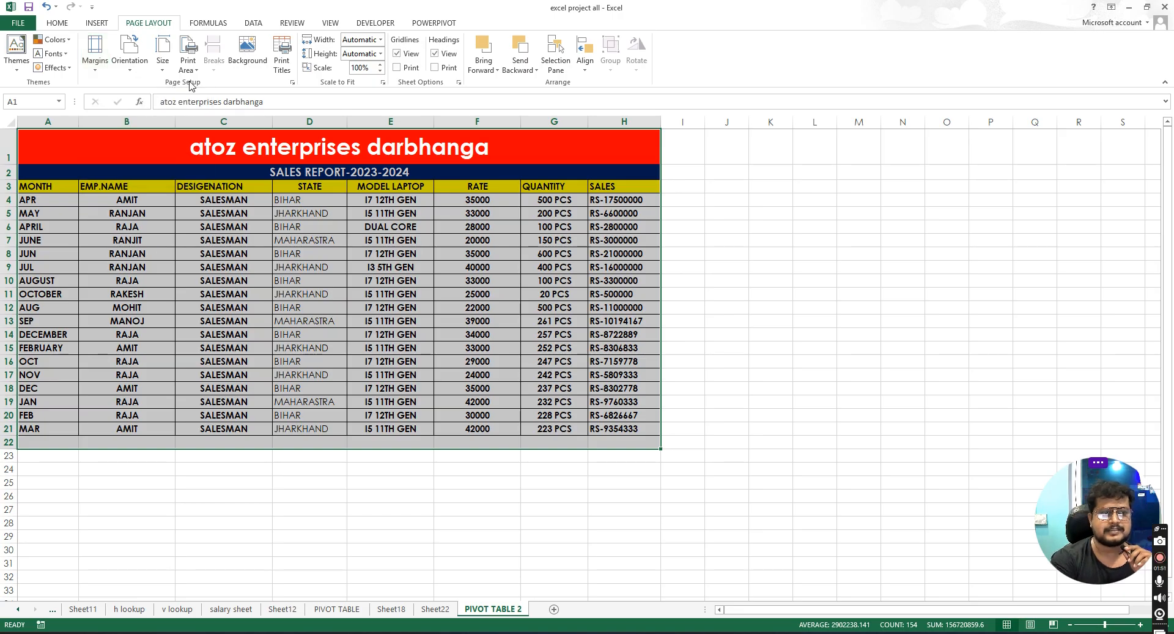
click(206, 208)
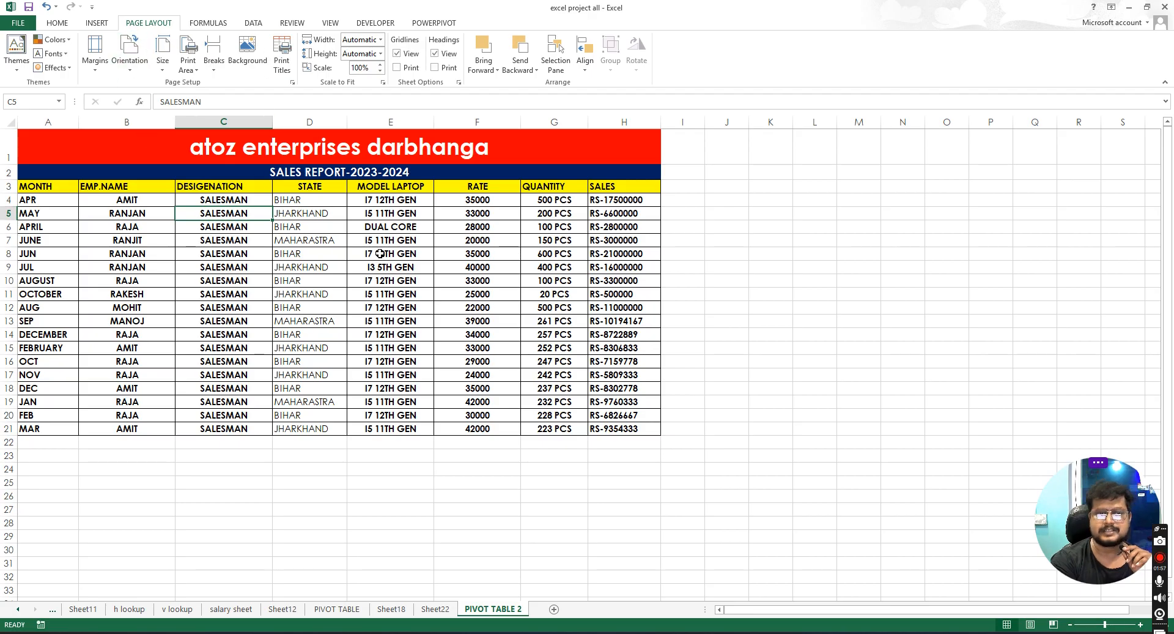
mouse_move(54, 141)
mouse_down()
mouse_move(508, 343)
mouse_move(533, 428)
mouse_up()
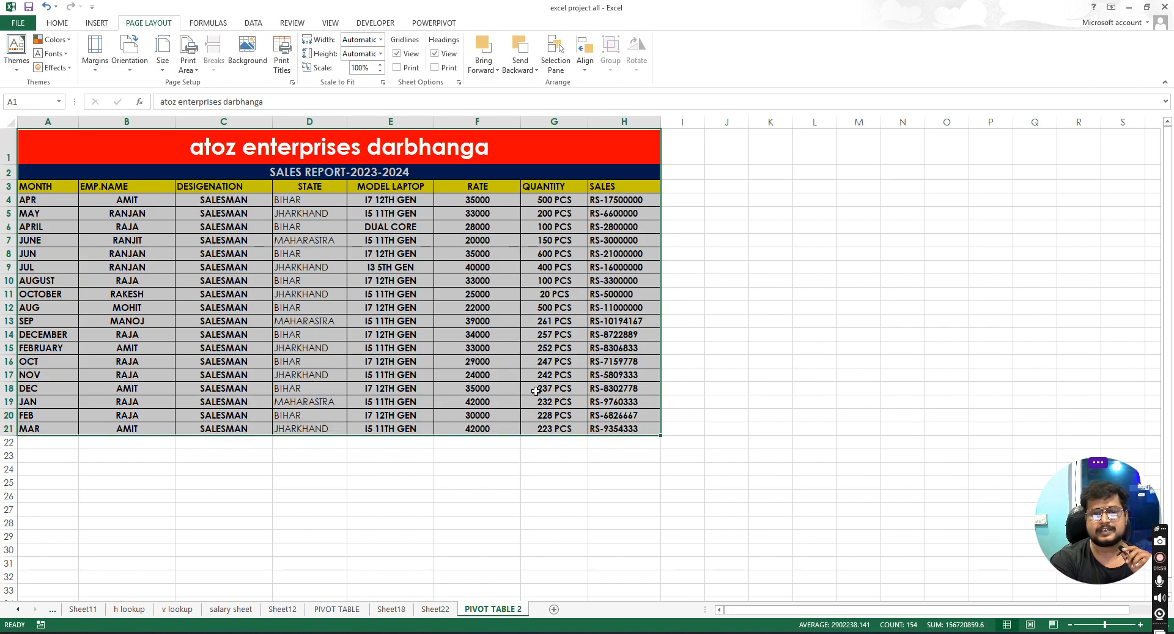
click(477, 294)
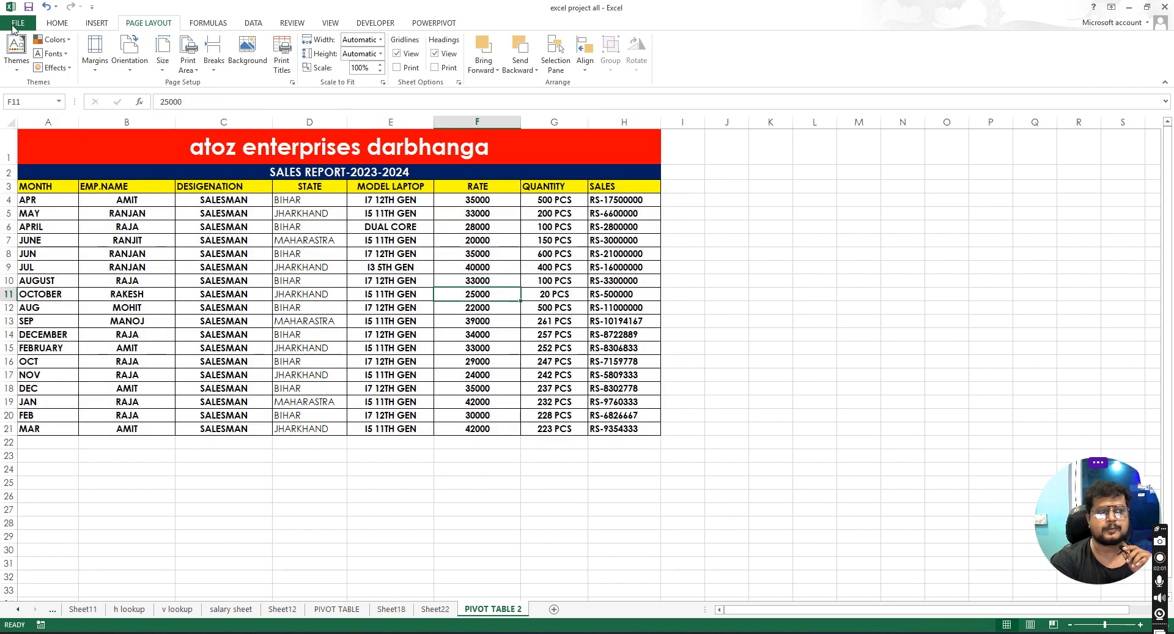
- Open the print preview to check how the report fits on the page
click(15, 24)
click(43, 168)
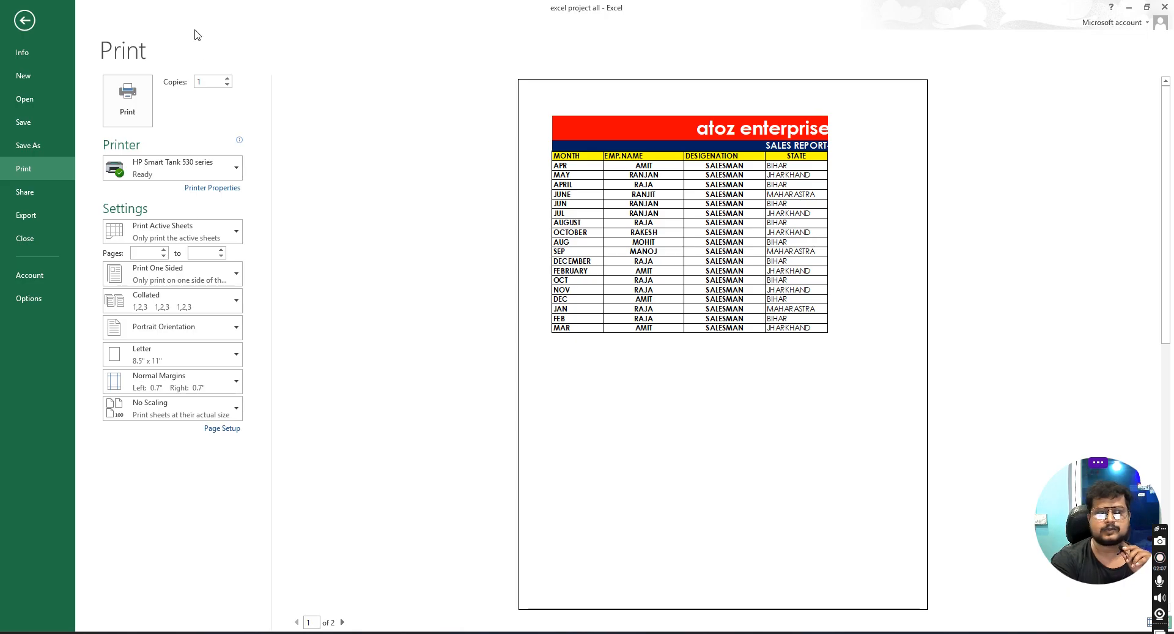
click(25, 20)
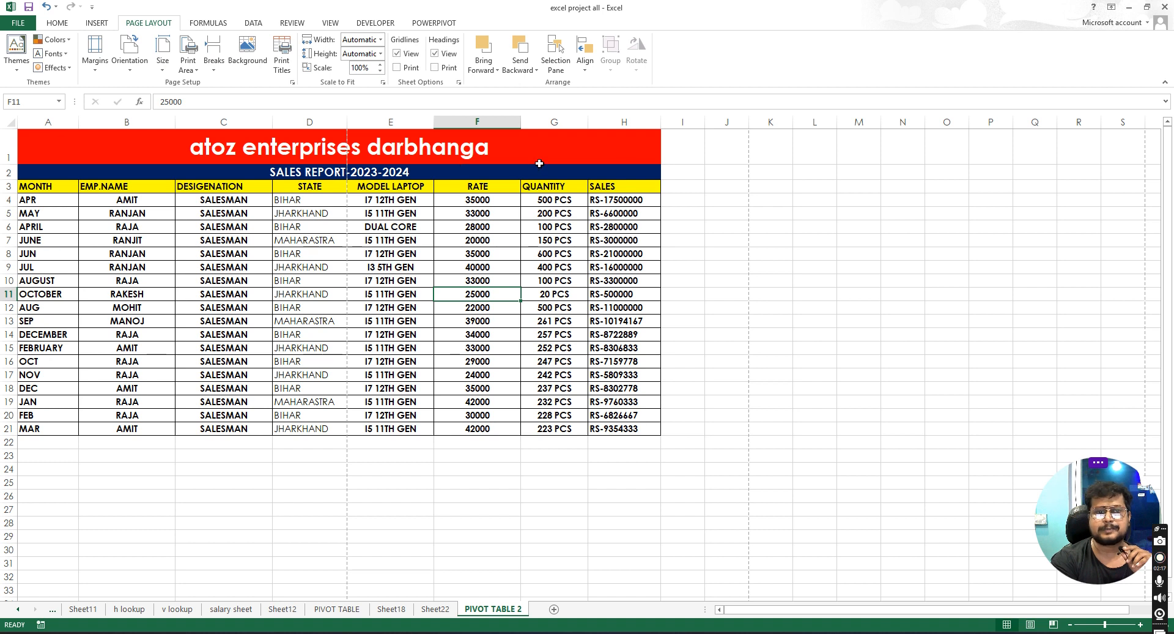
- Set the page margins to the Narrow preset
click(244, 152)
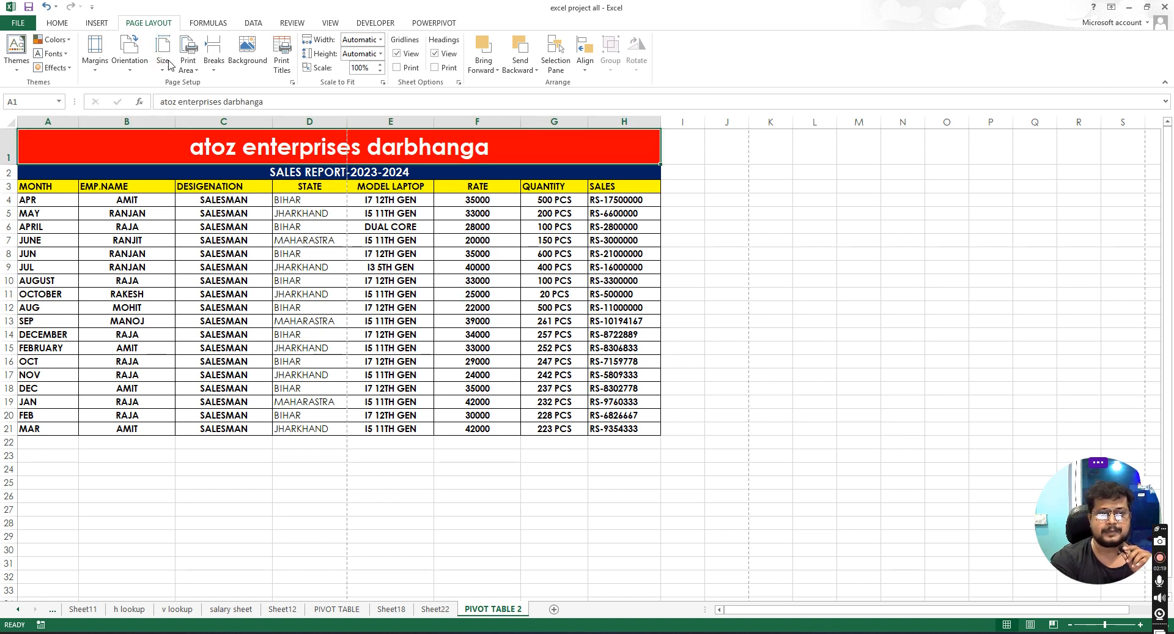
click(96, 72)
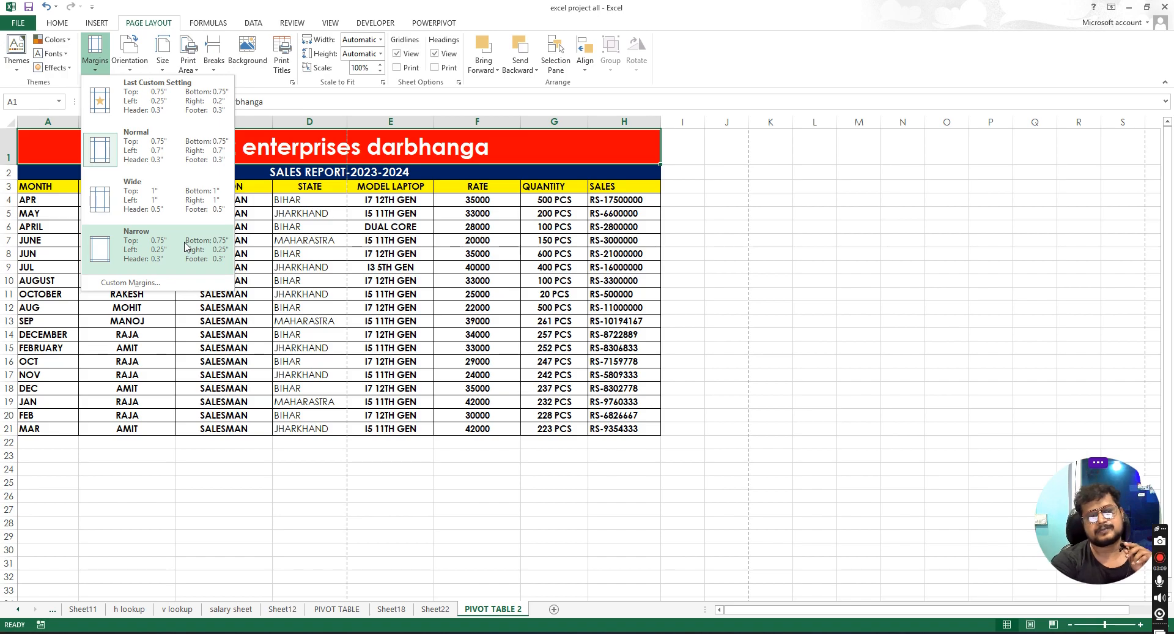
click(159, 247)
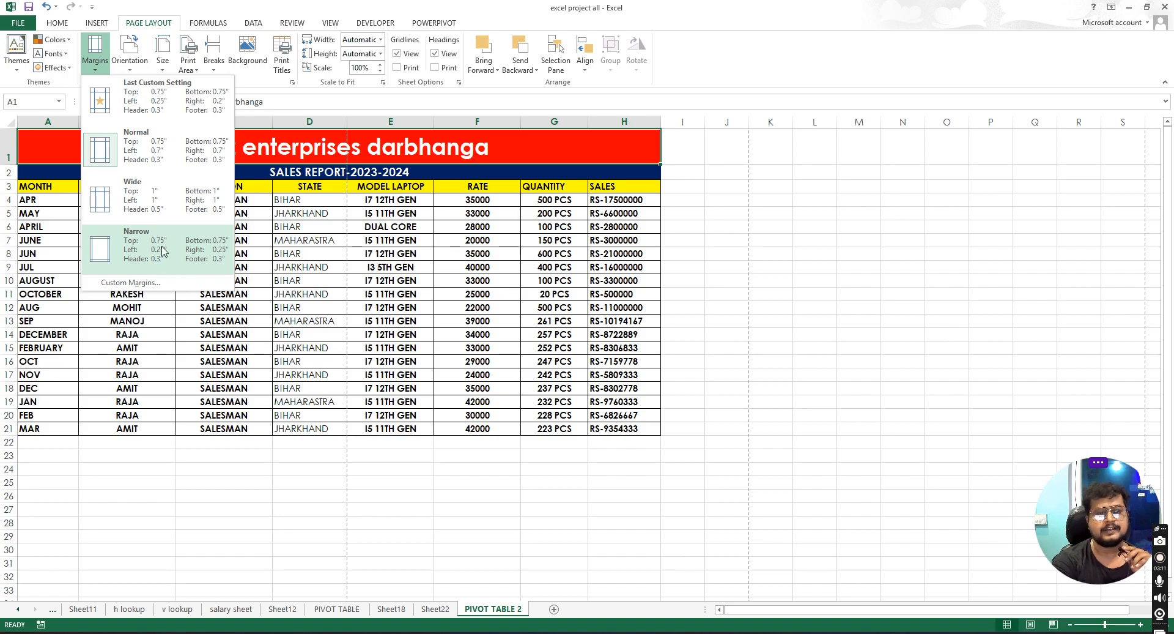
- Check the print preview with the narrow margins
click(24, 25)
click(38, 168)
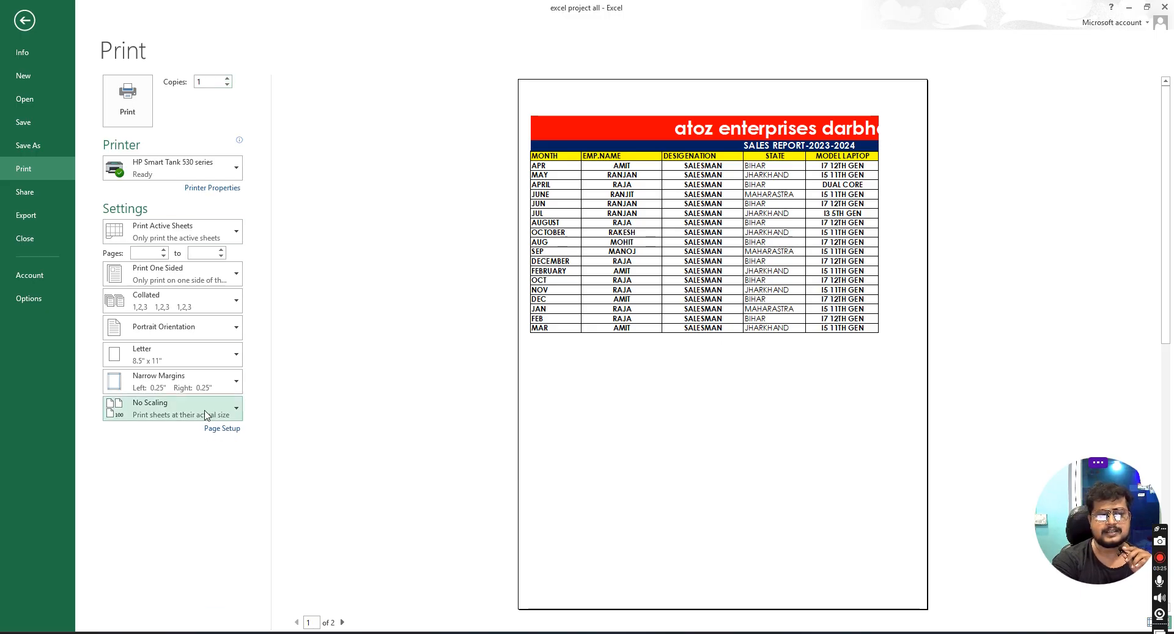
click(25, 20)
- Set custom page margins with top and bottom of 0.25 inches and open the print preview
click(95, 69)
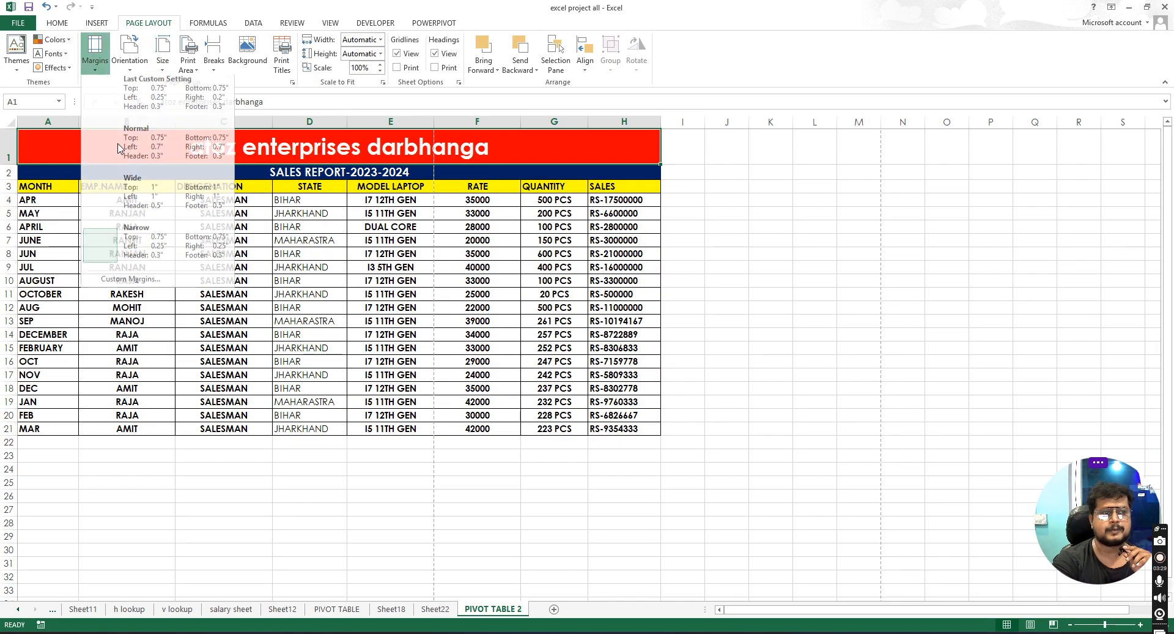
click(124, 282)
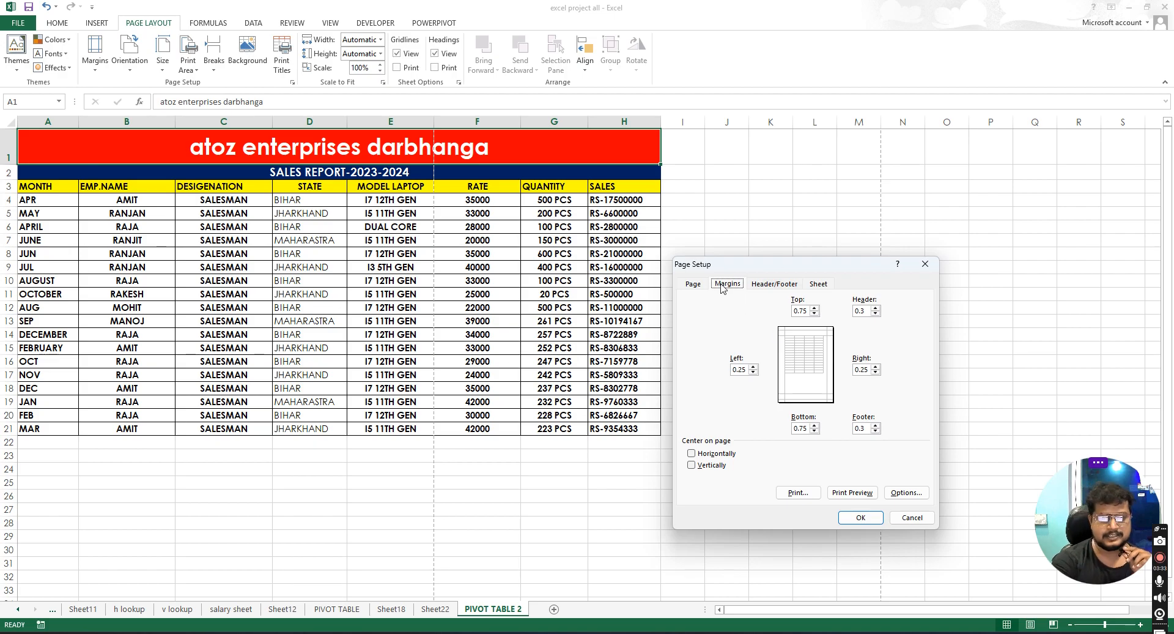
click(814, 313)
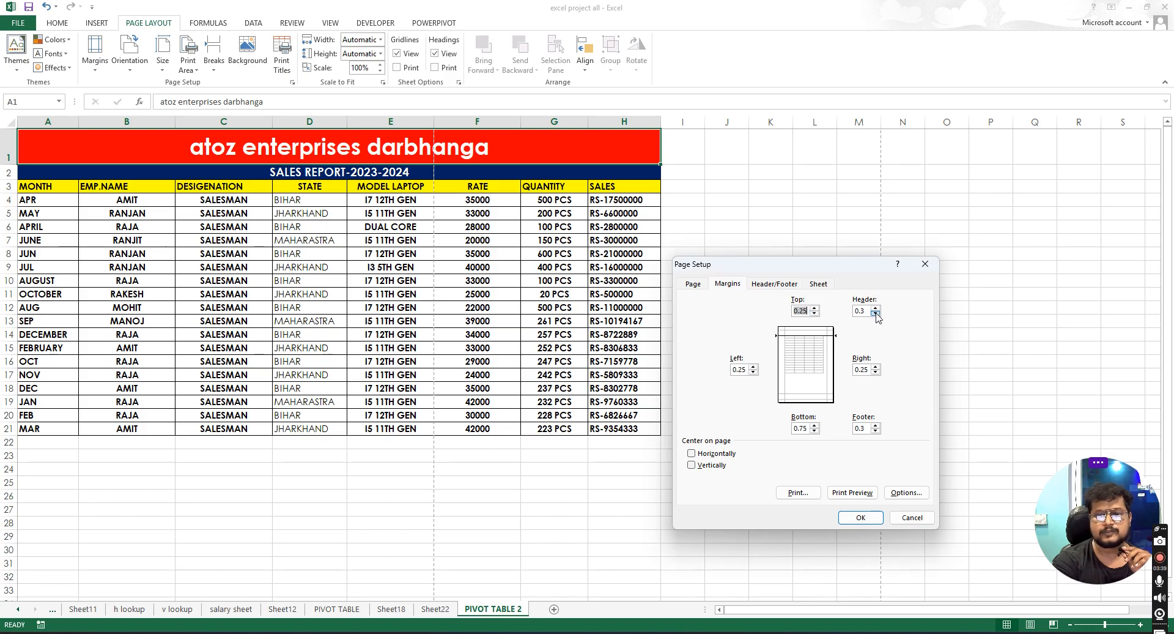
click(754, 372)
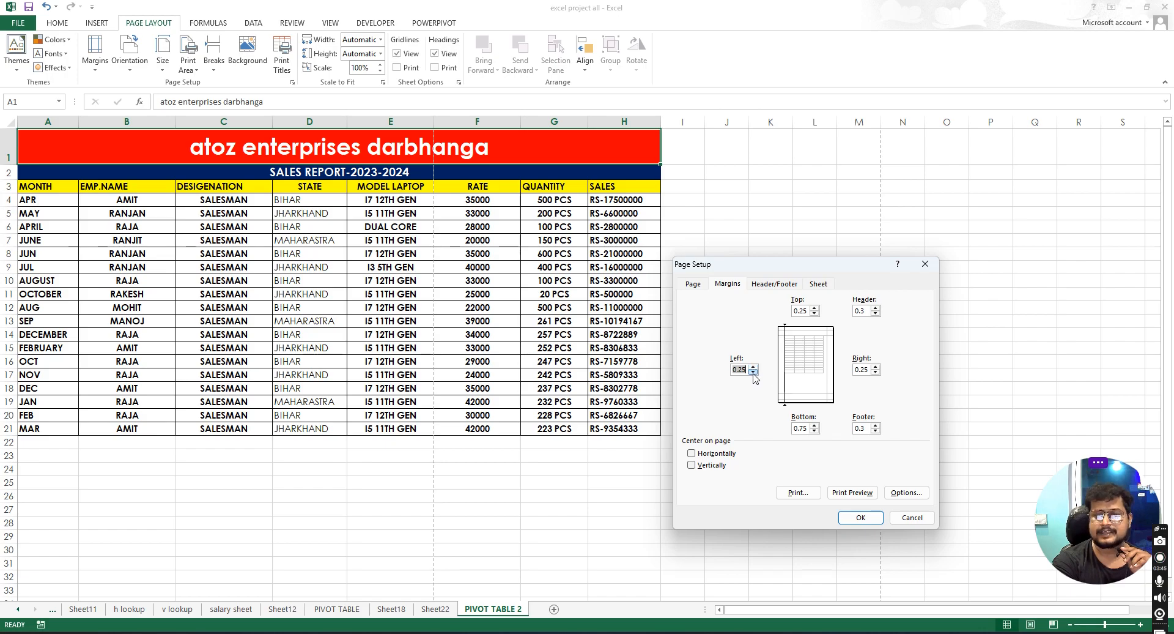
click(814, 431)
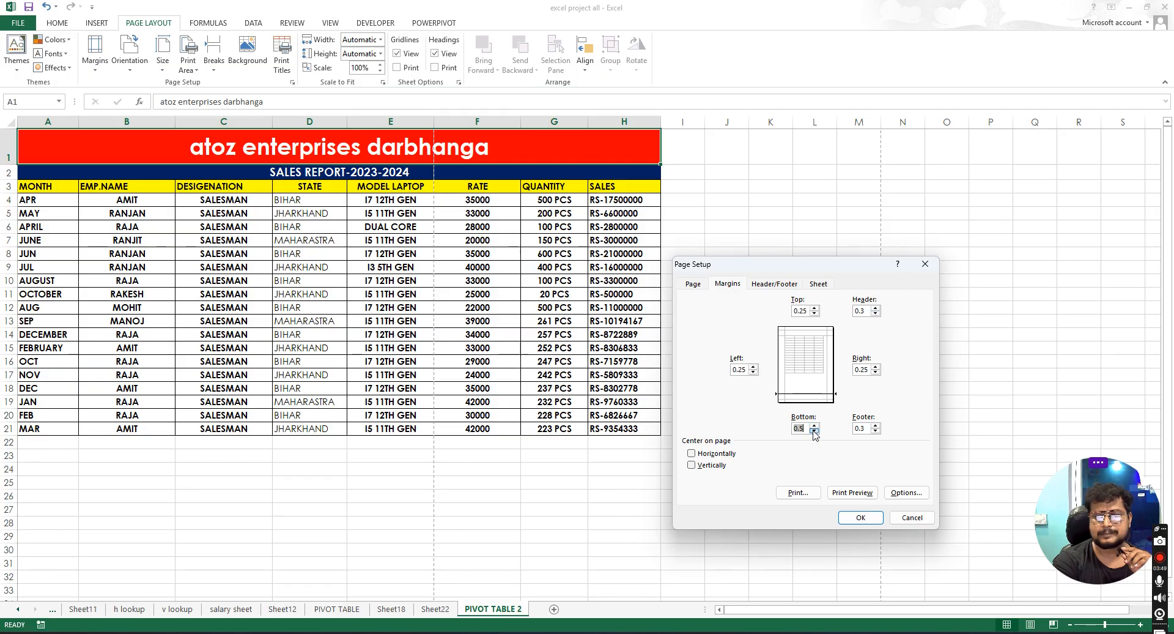
click(814, 431)
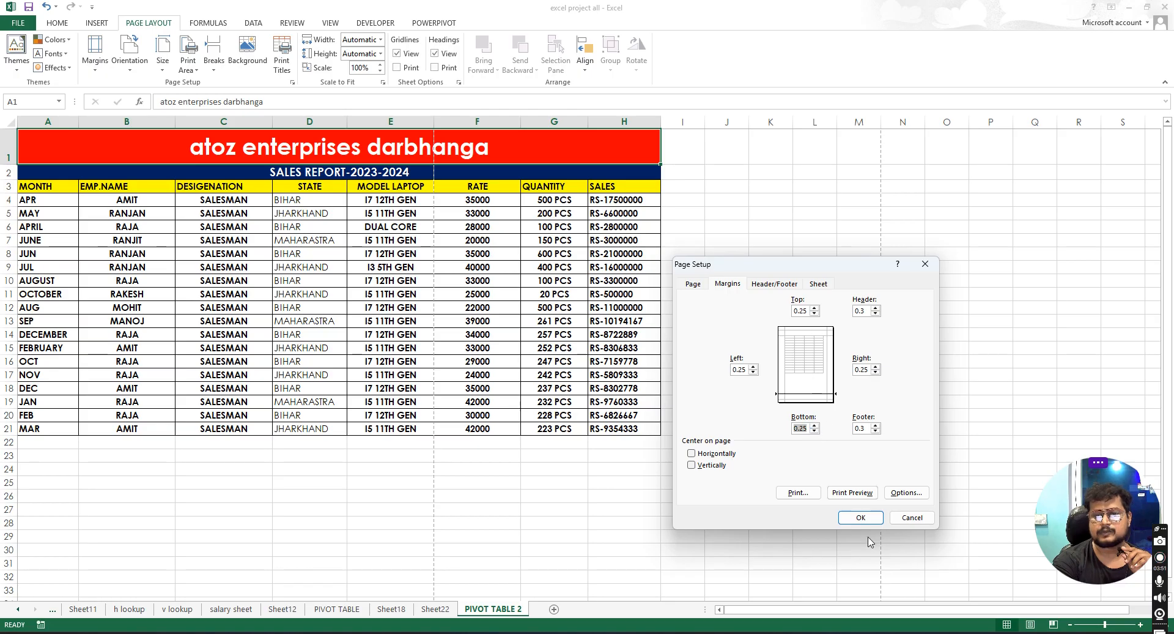
click(852, 493)
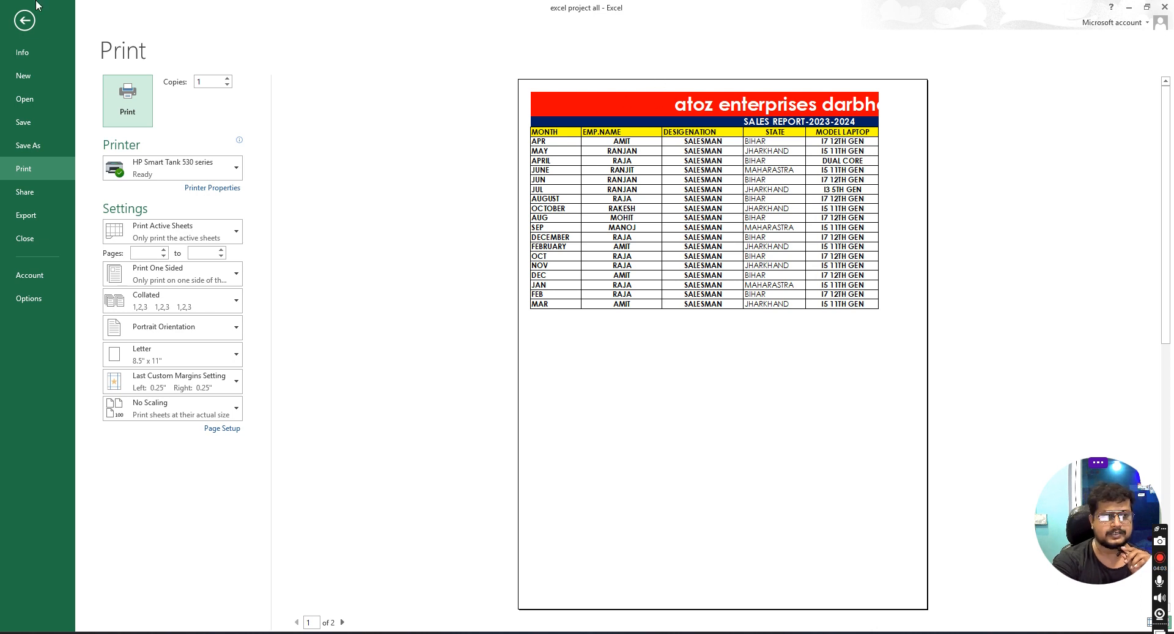
- Change the page orientation to Landscape
click(26, 20)
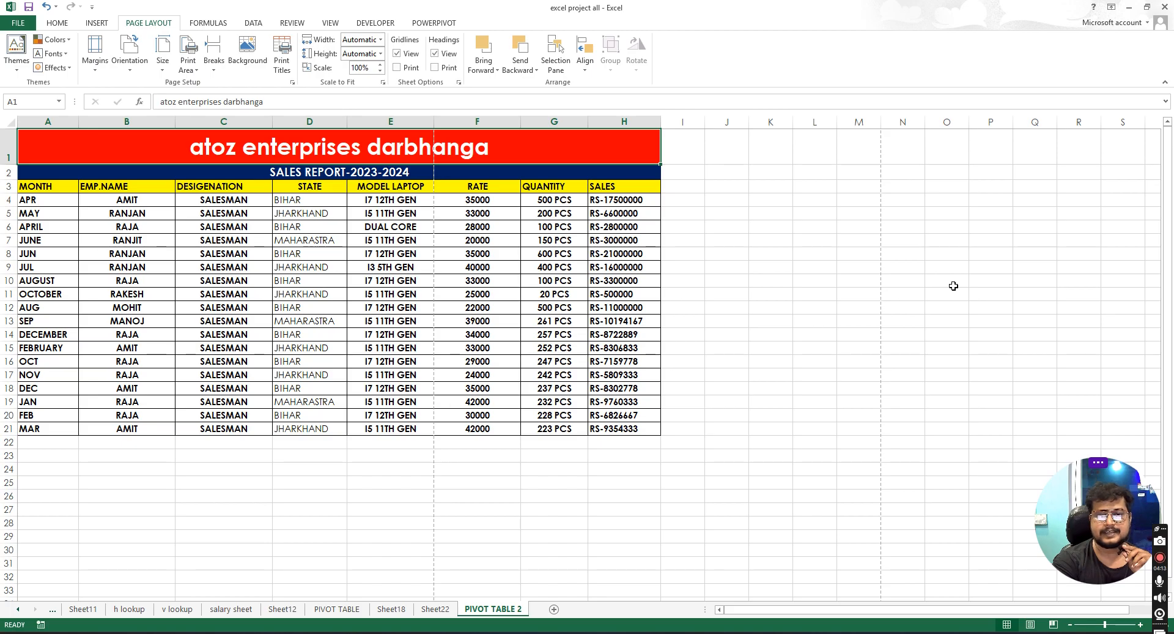
click(130, 55)
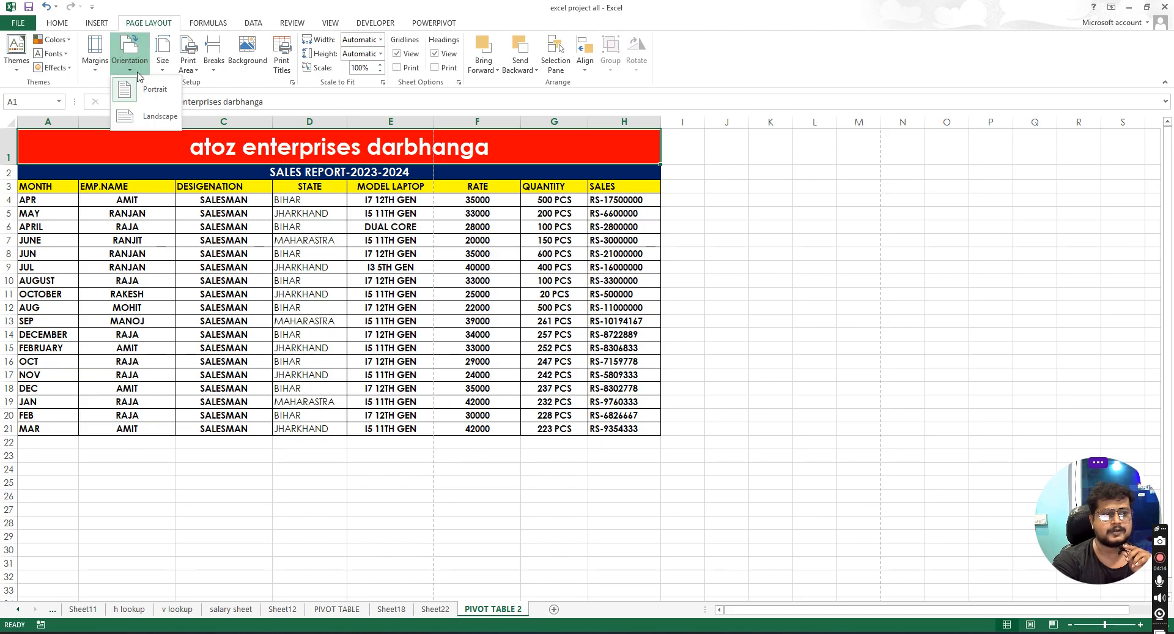
click(144, 117)
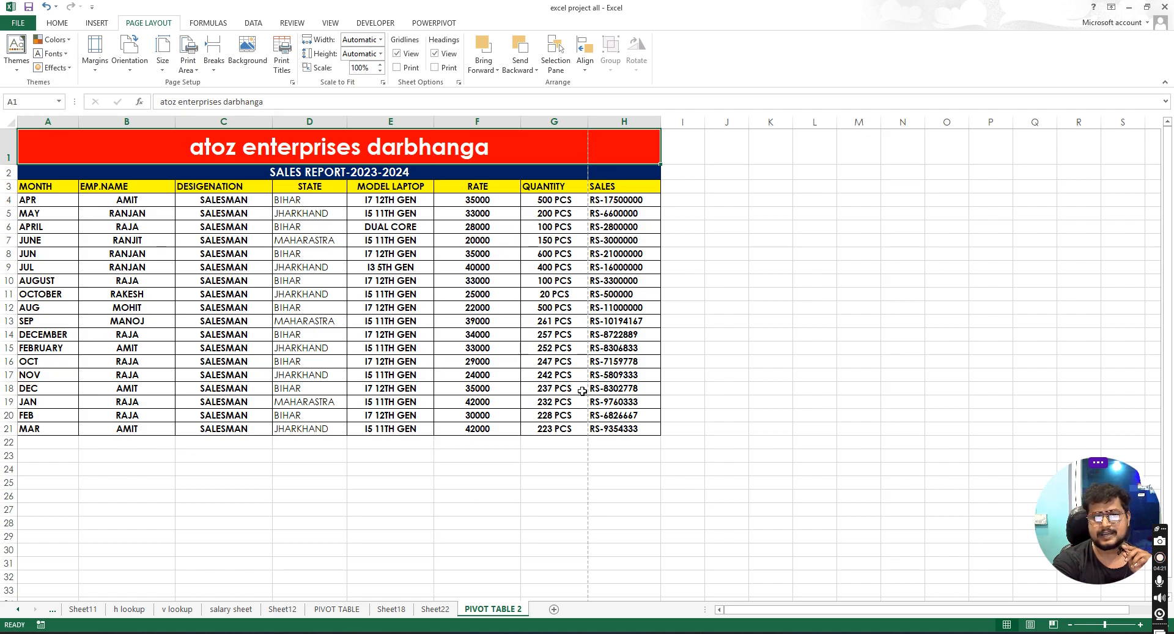
- Check the landscape layout in the print preview
click(27, 28)
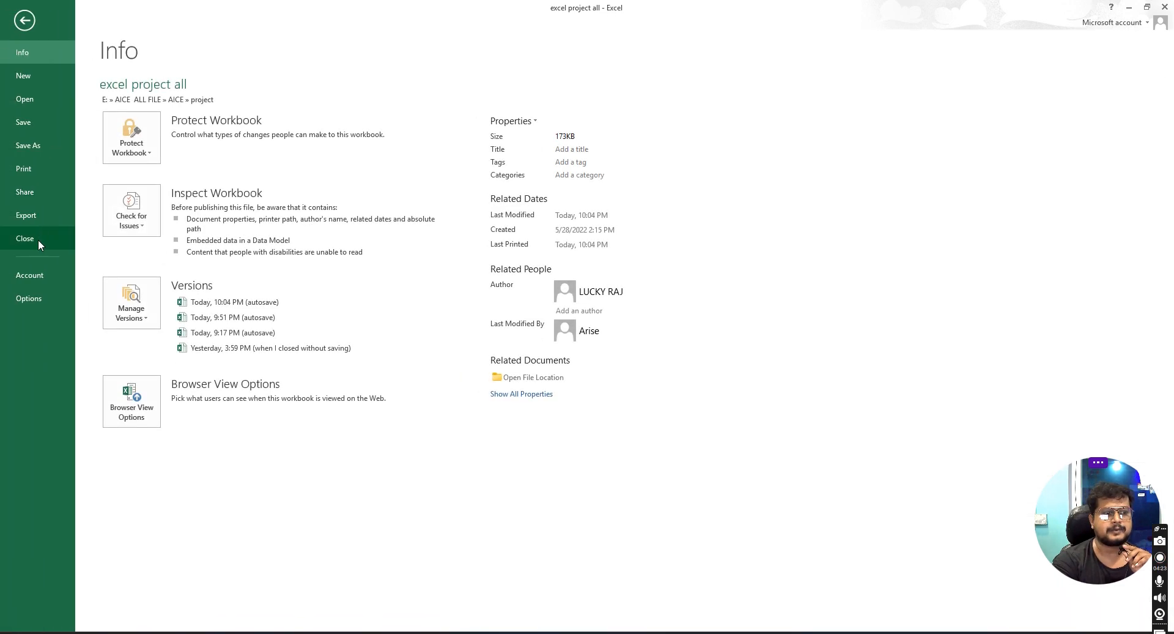
click(44, 172)
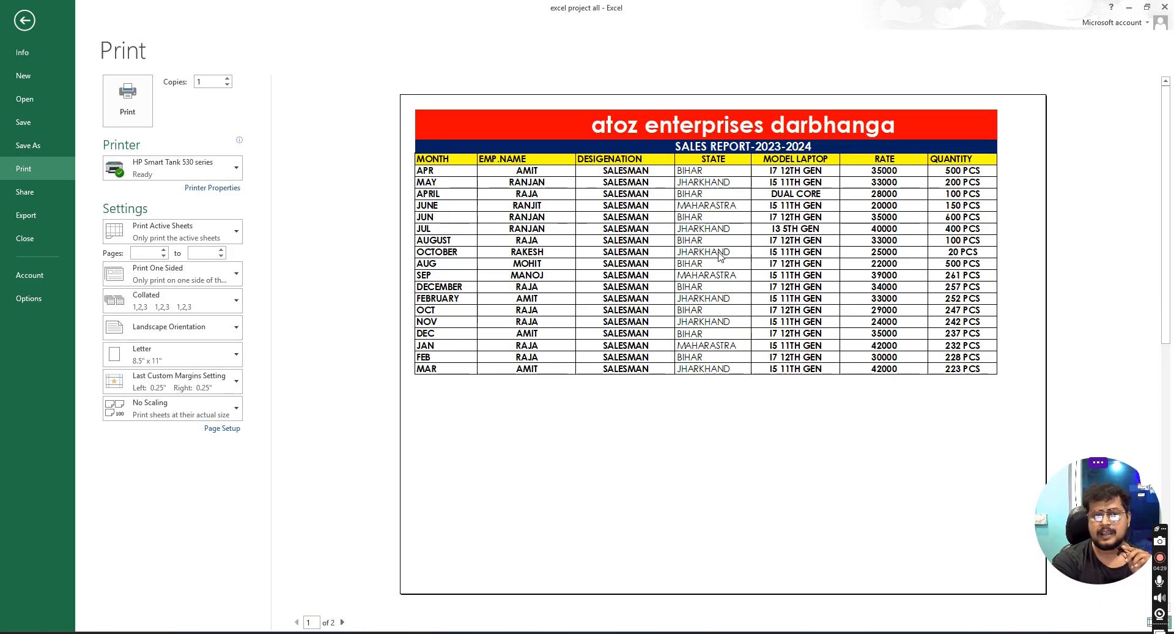
click(28, 20)
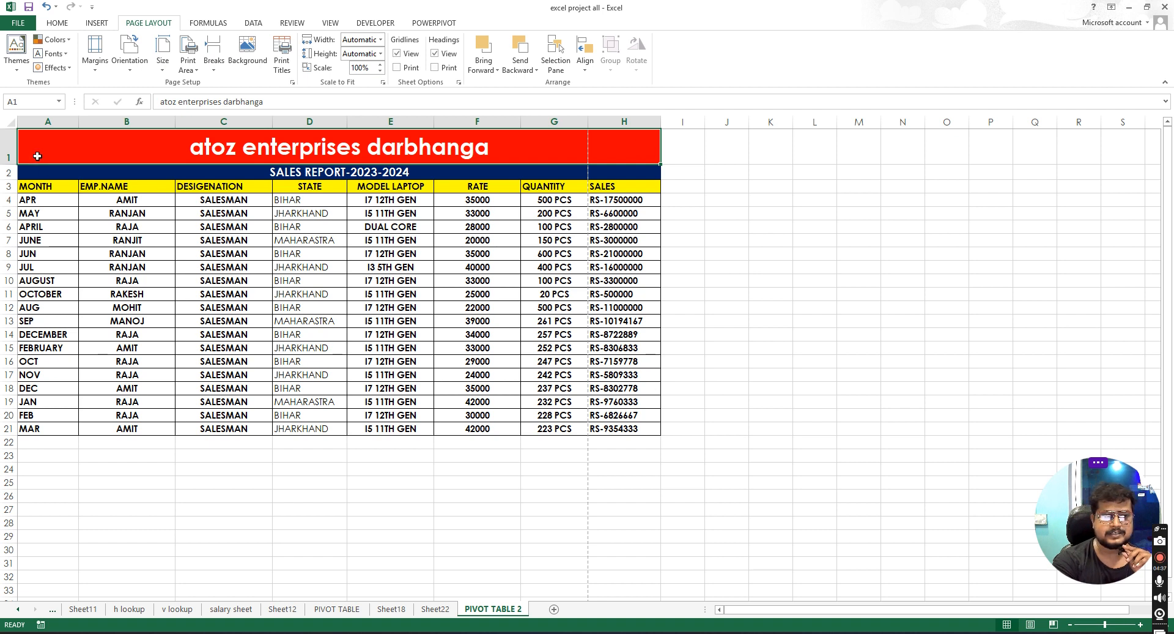
- Review the report table's cells after the page setup changes
drag(298, 153, 526, 427)
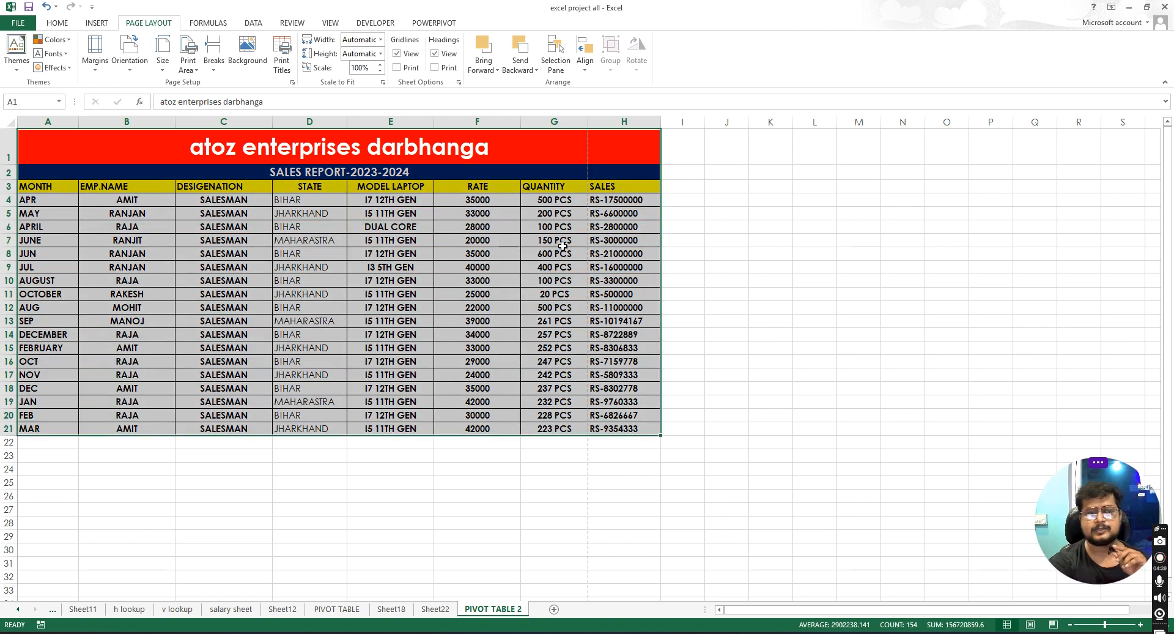
click(553, 239)
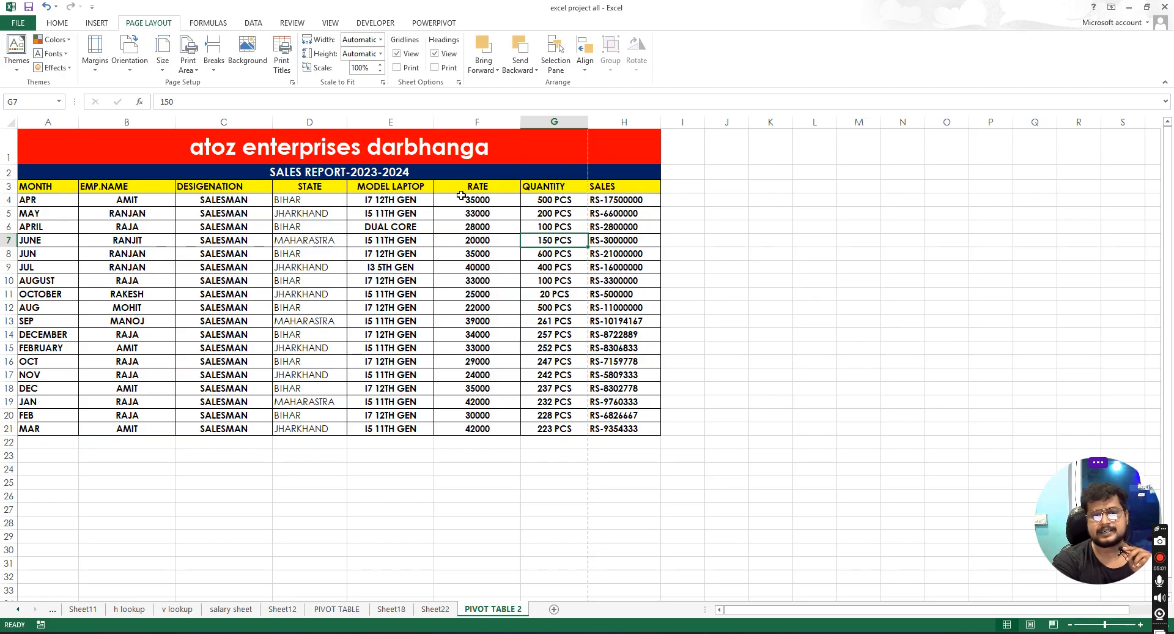
click(608, 160)
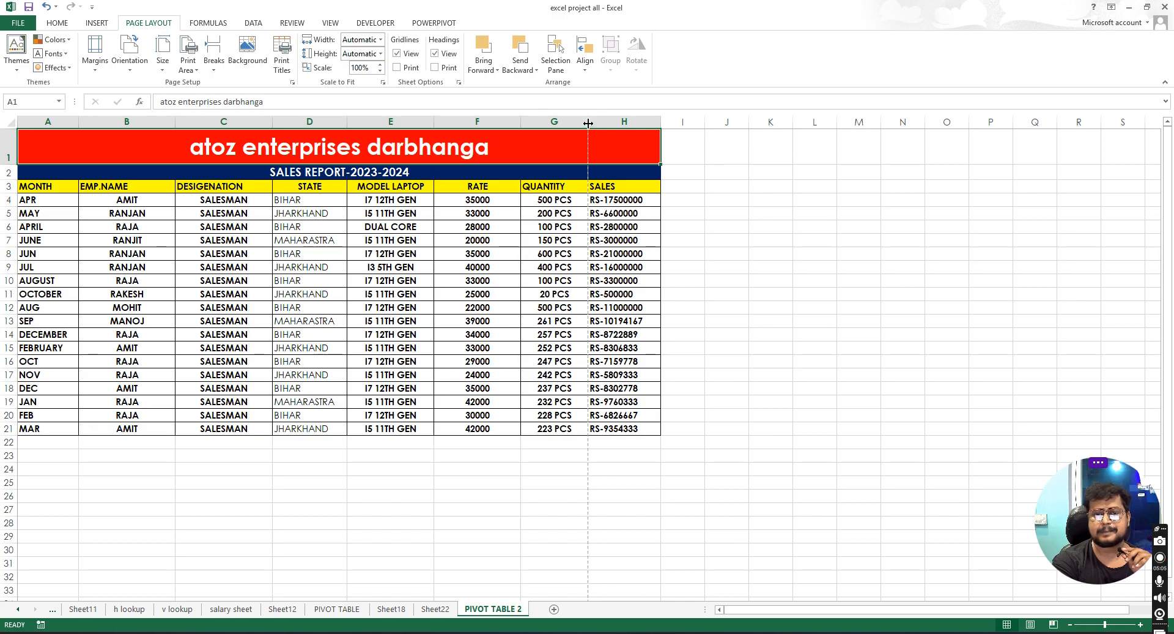
click(620, 211)
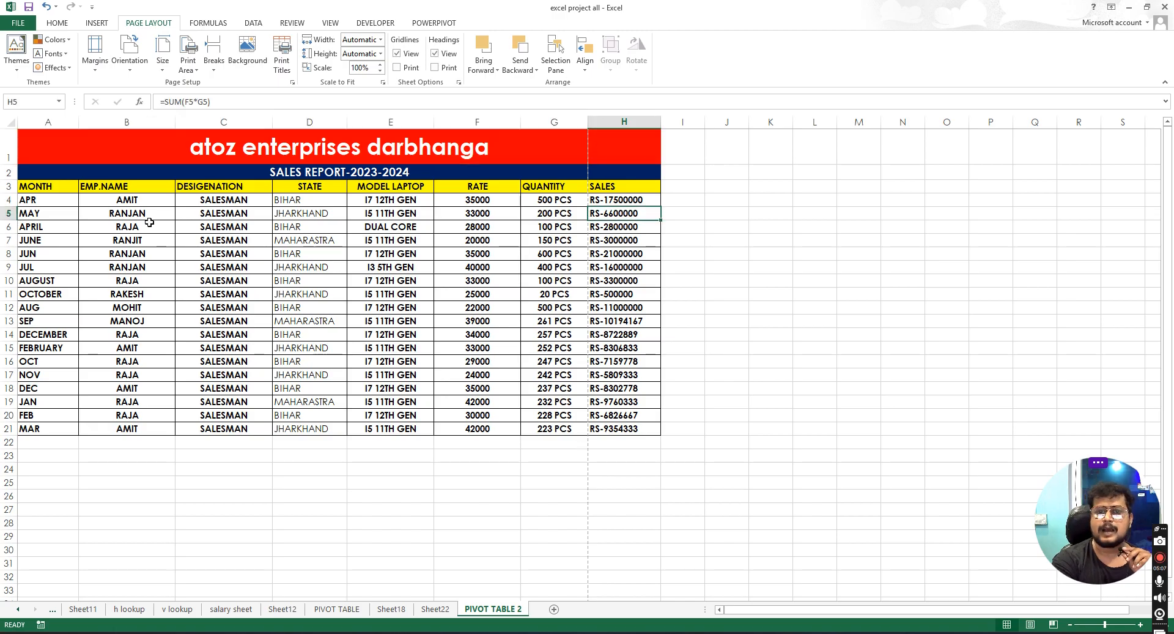
drag(67, 145, 532, 434)
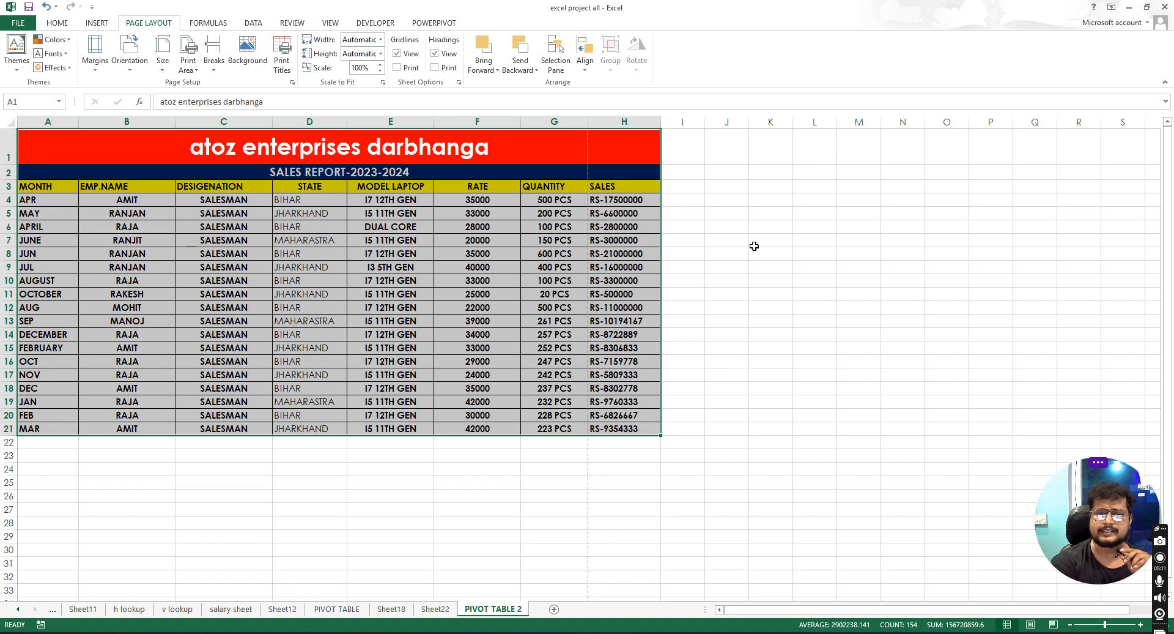
click(294, 217)
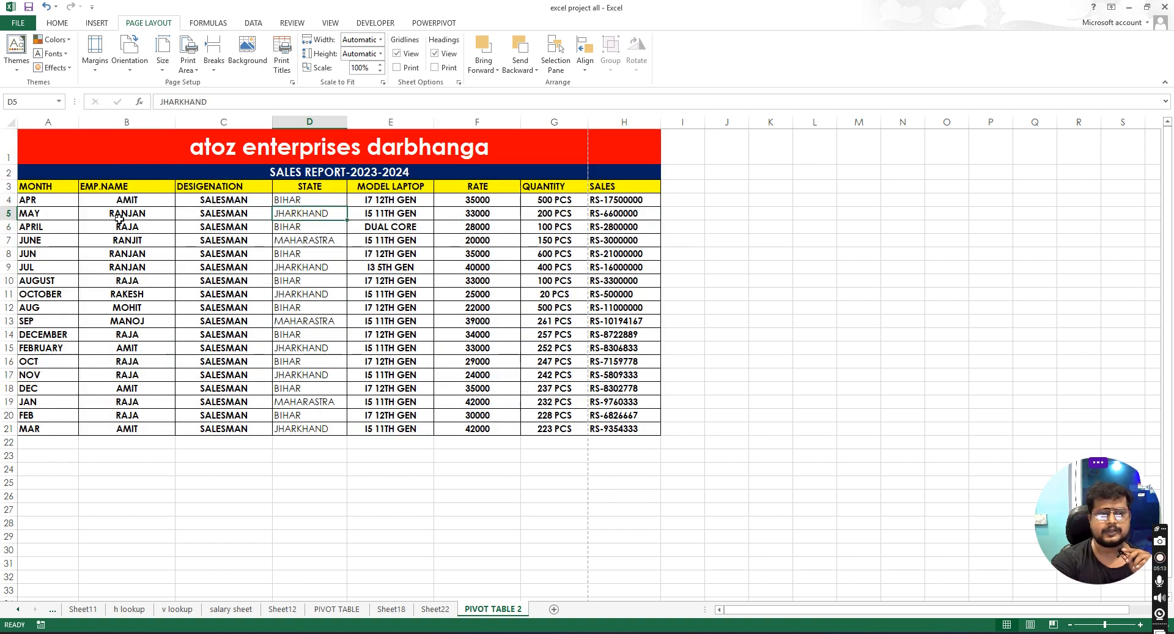
mouse_move(29, 200)
mouse_down()
mouse_move(330, 256)
mouse_move(577, 429)
mouse_move(612, 427)
mouse_up()
right_click(440, 231)
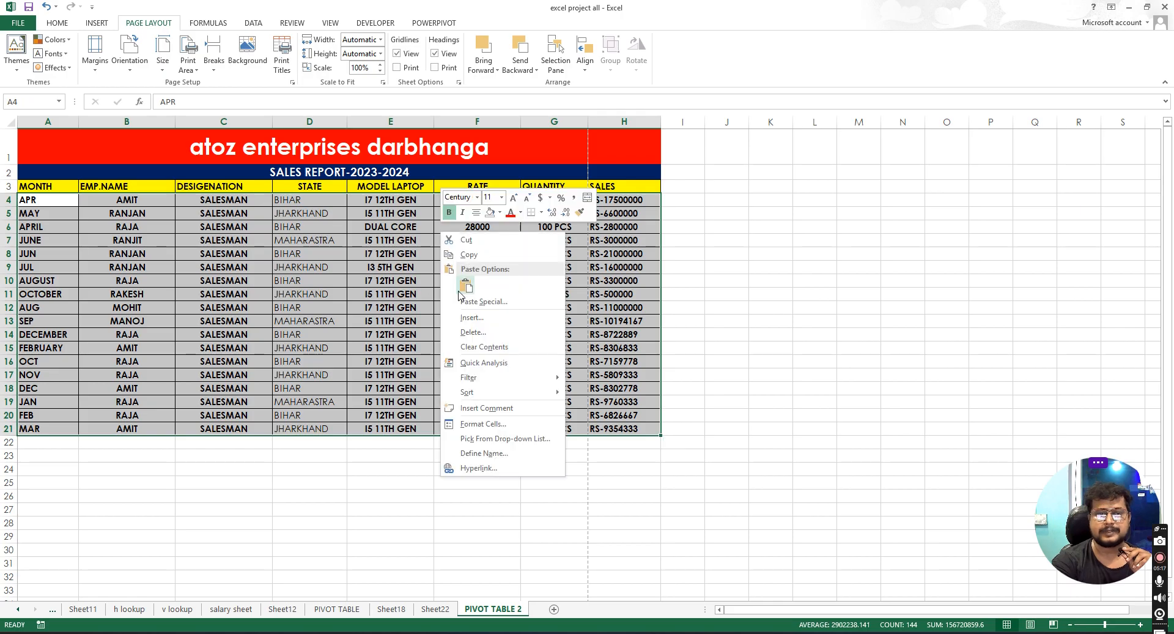
click(366, 206)
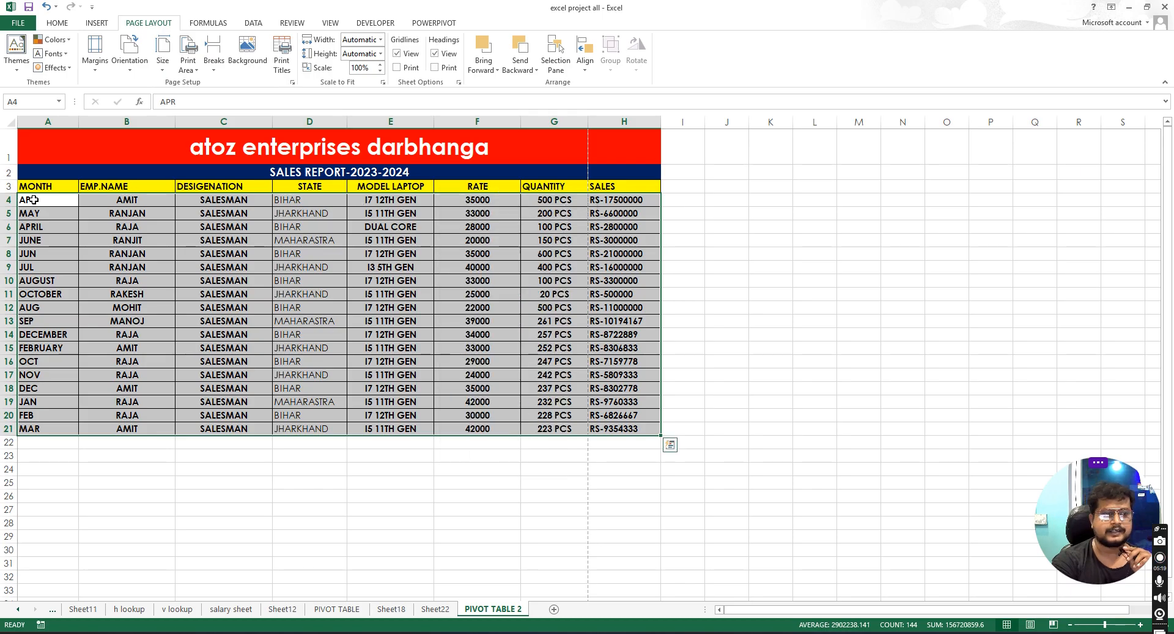
- Copy the whole sales report table and paste a duplicate beside it starting in cell I1
drag(58, 141, 493, 439)
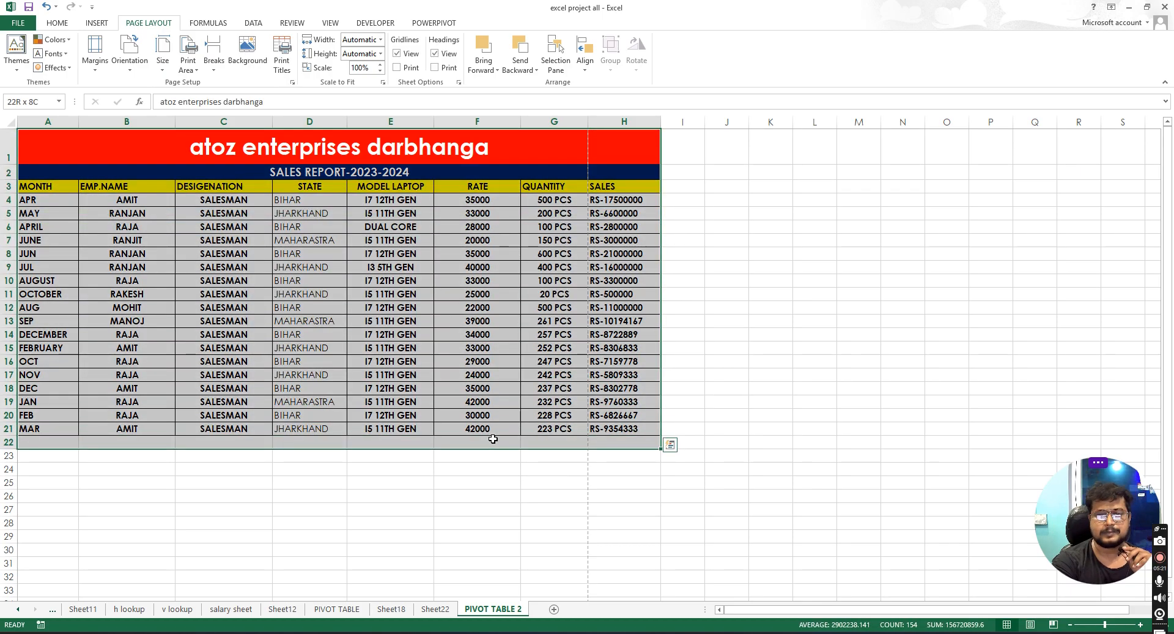
right_click(437, 270)
click(718, 198)
key(ctrl+c)
click(688, 147)
right_click(688, 147)
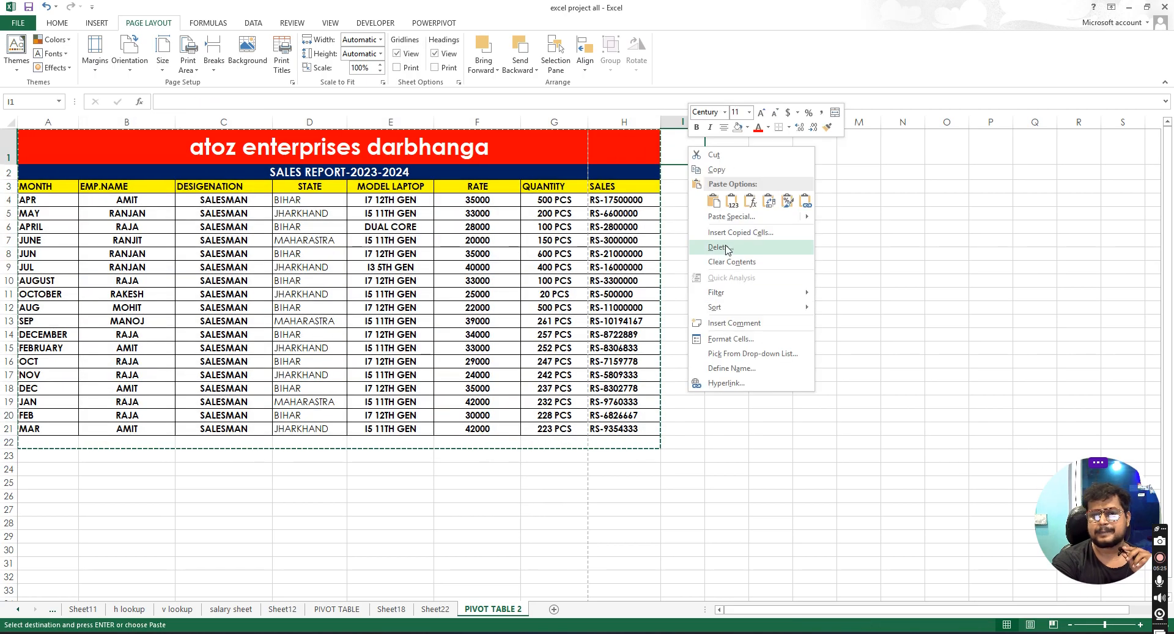
click(713, 201)
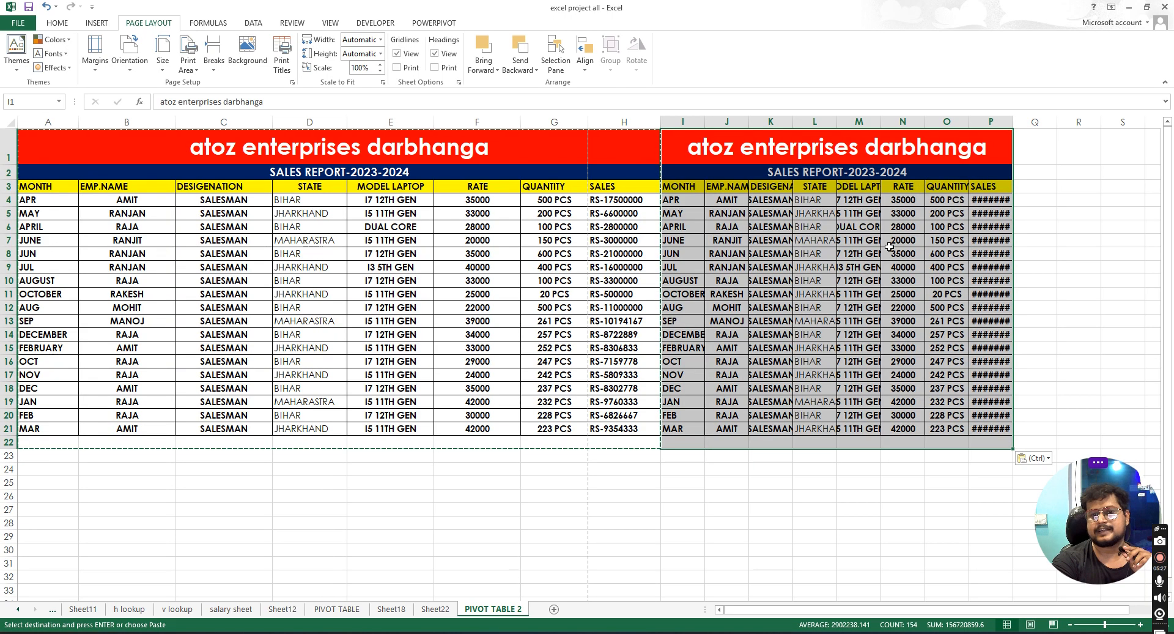
- Autofit the widths of the pasted table's columns I through P to their contents
click(889, 248)
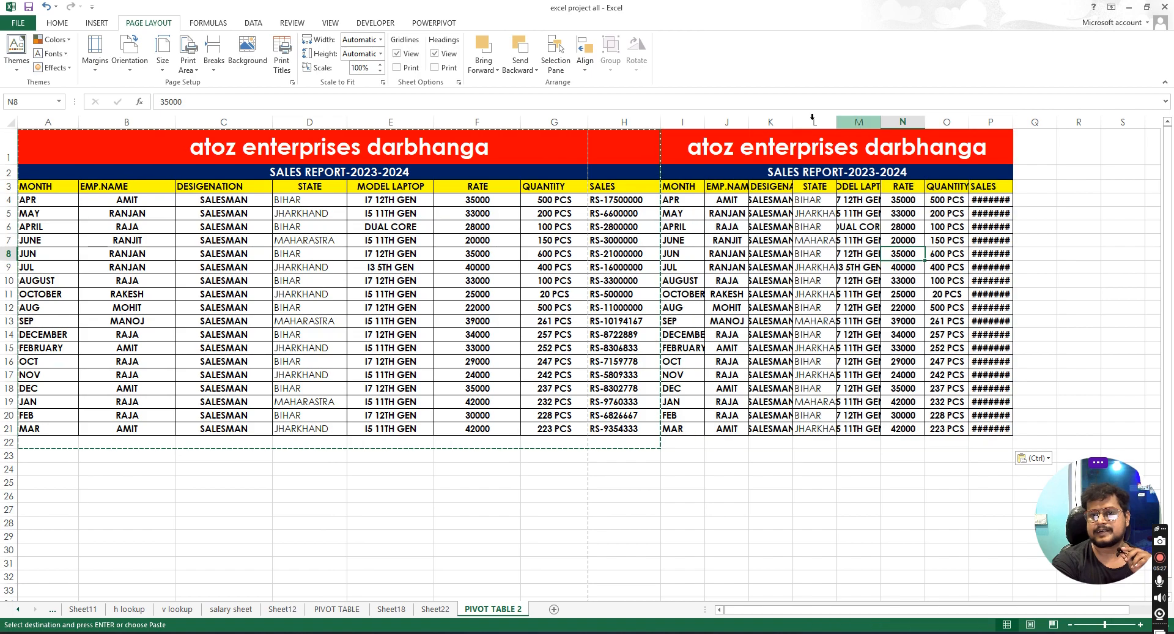
double_click(750, 123)
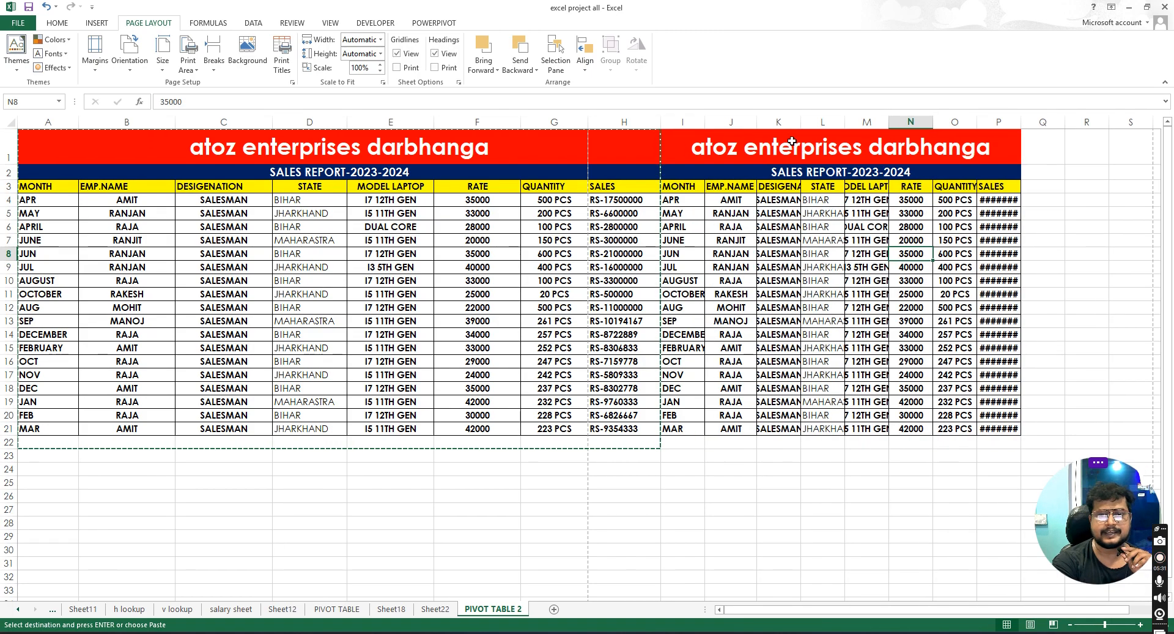
double_click(802, 120)
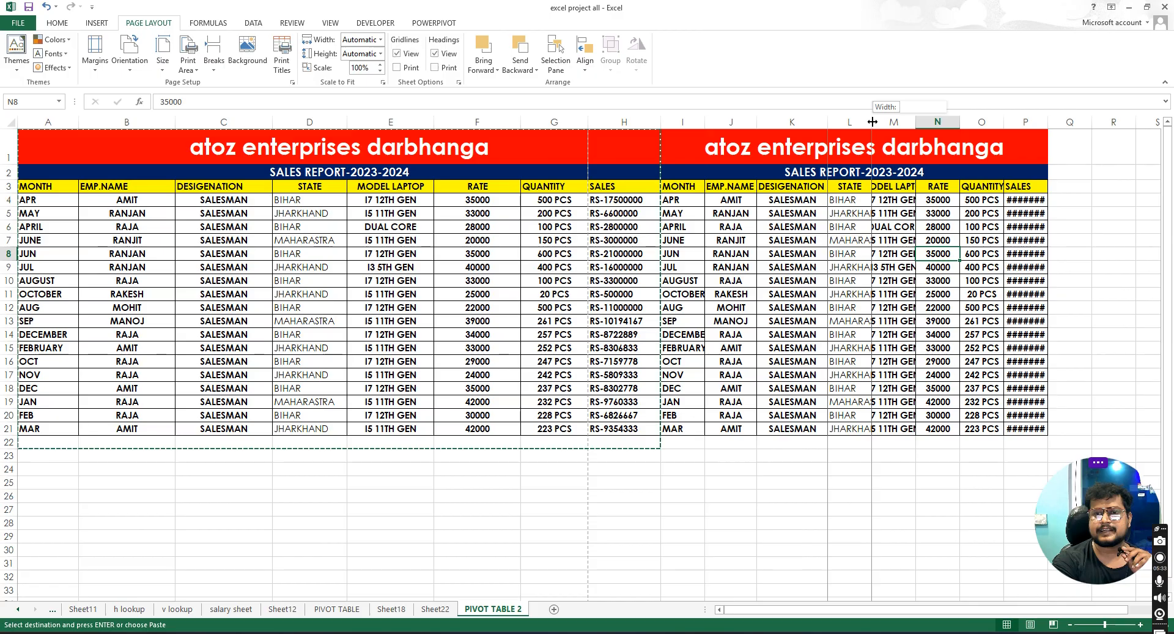
double_click(872, 121)
double_click(935, 122)
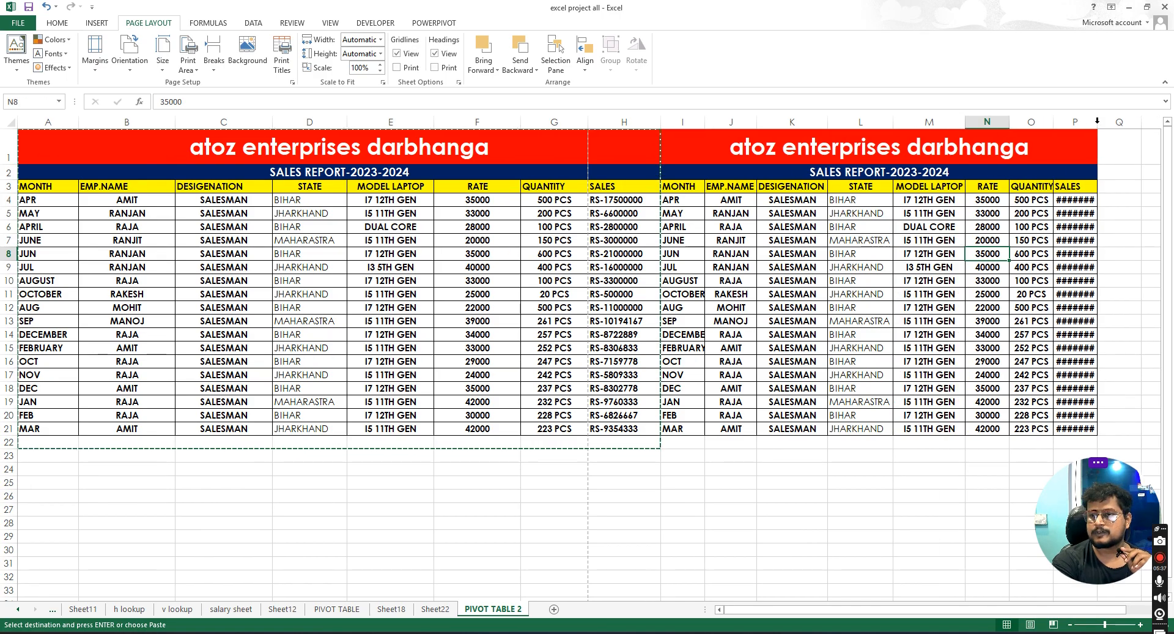
double_click(1099, 121)
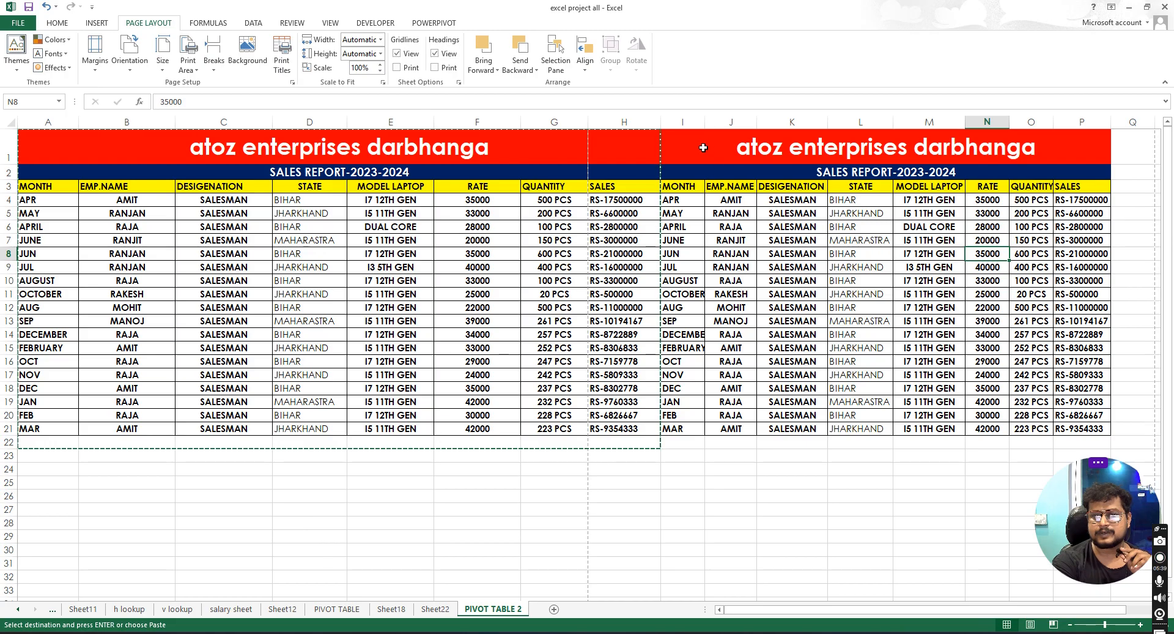
double_click(704, 122)
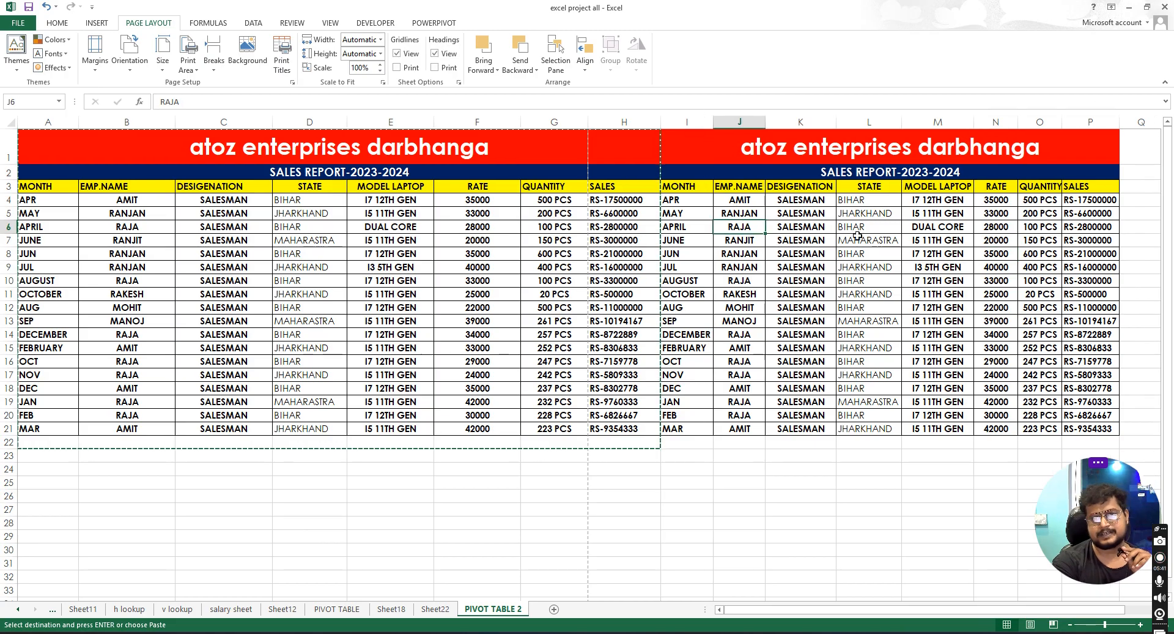
- Examine the two side-by-side report tables by selecting various cells and ranges
click(733, 460)
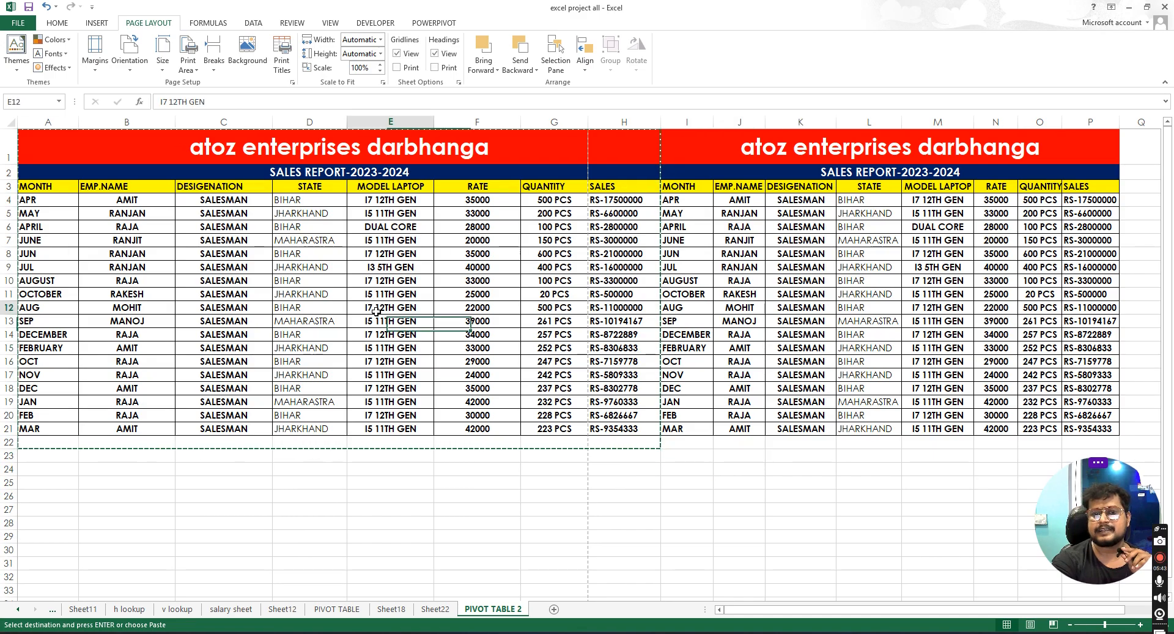
click(938, 200)
mouse_move(62, 142)
mouse_down()
mouse_move(1104, 237)
mouse_move(1103, 428)
mouse_up()
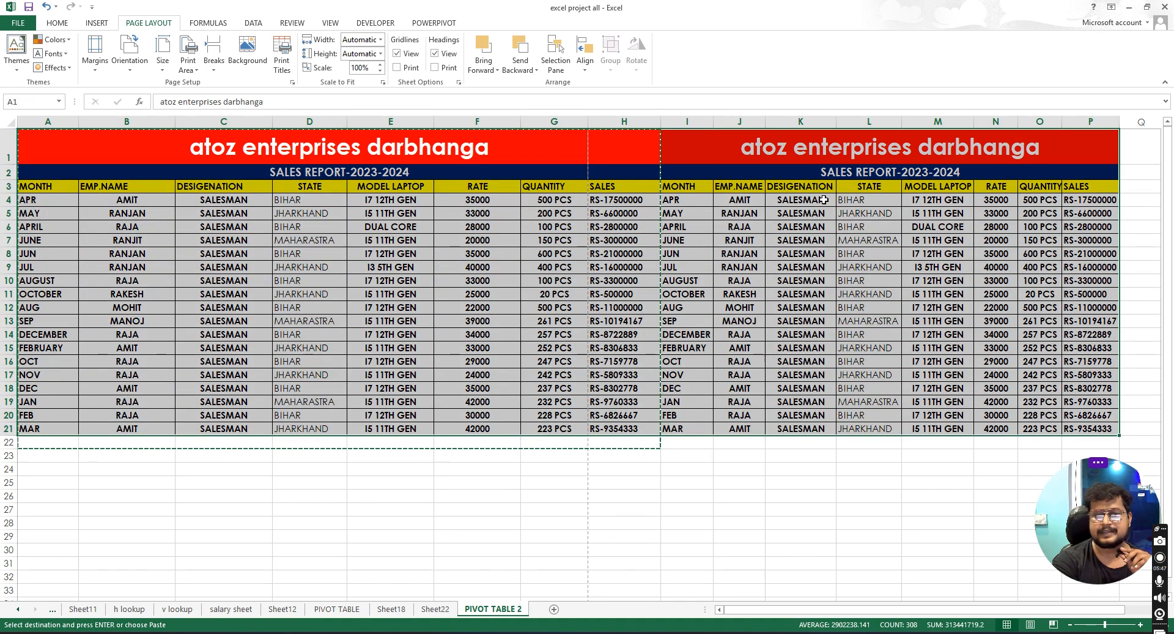
click(767, 254)
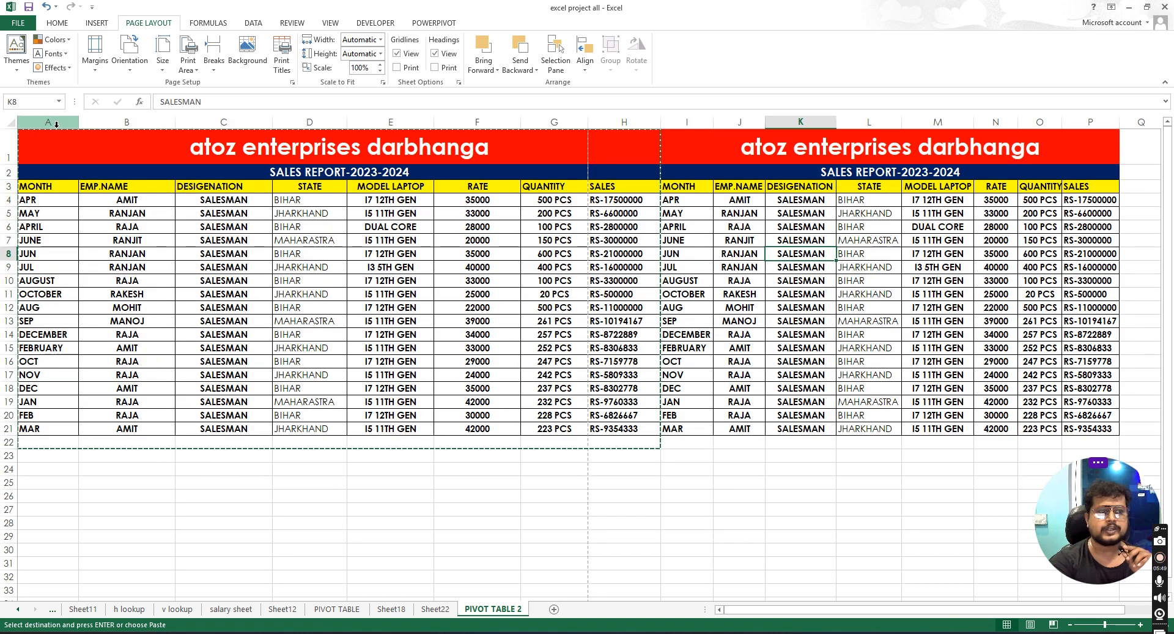
mouse_move(47, 145)
mouse_down()
mouse_move(853, 312)
mouse_move(848, 428)
mouse_up()
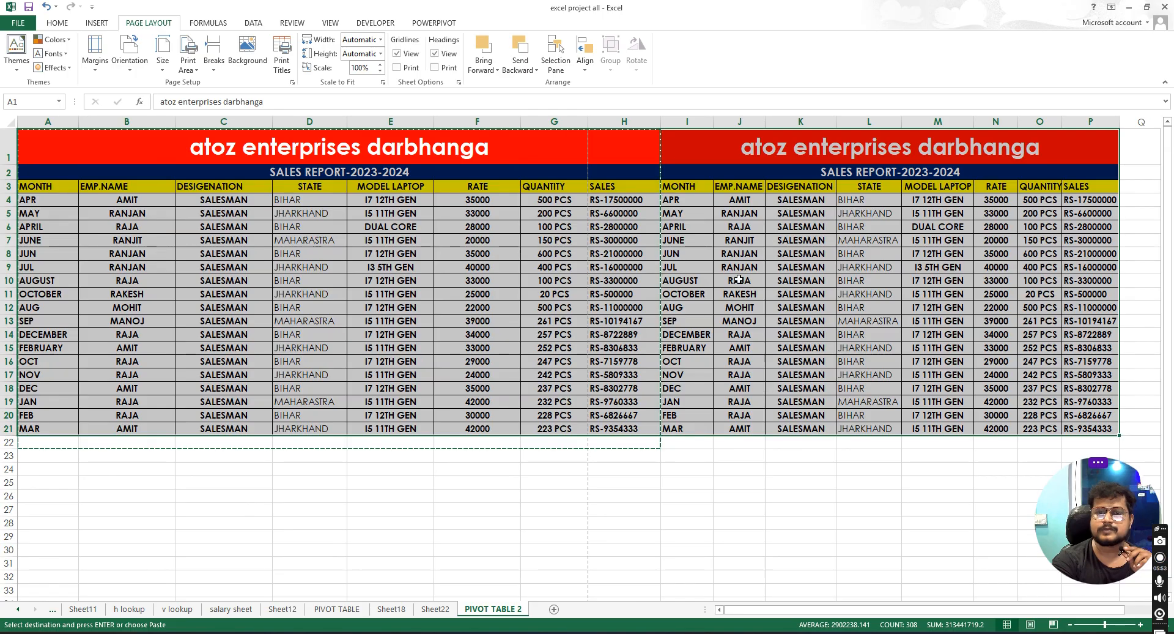
click(709, 260)
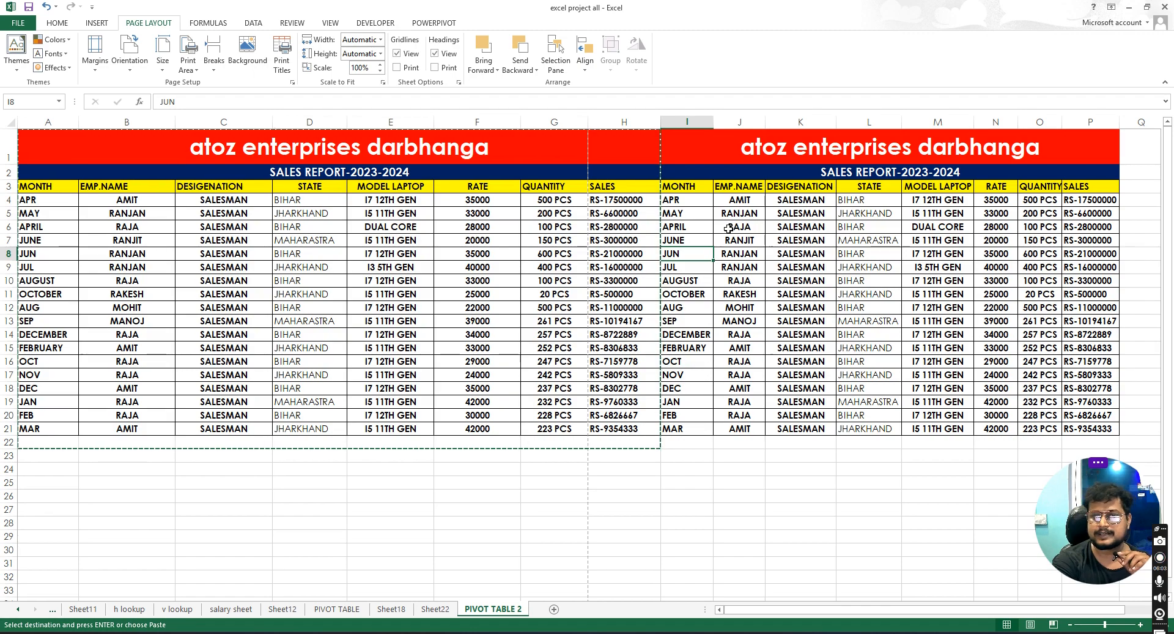
click(750, 256)
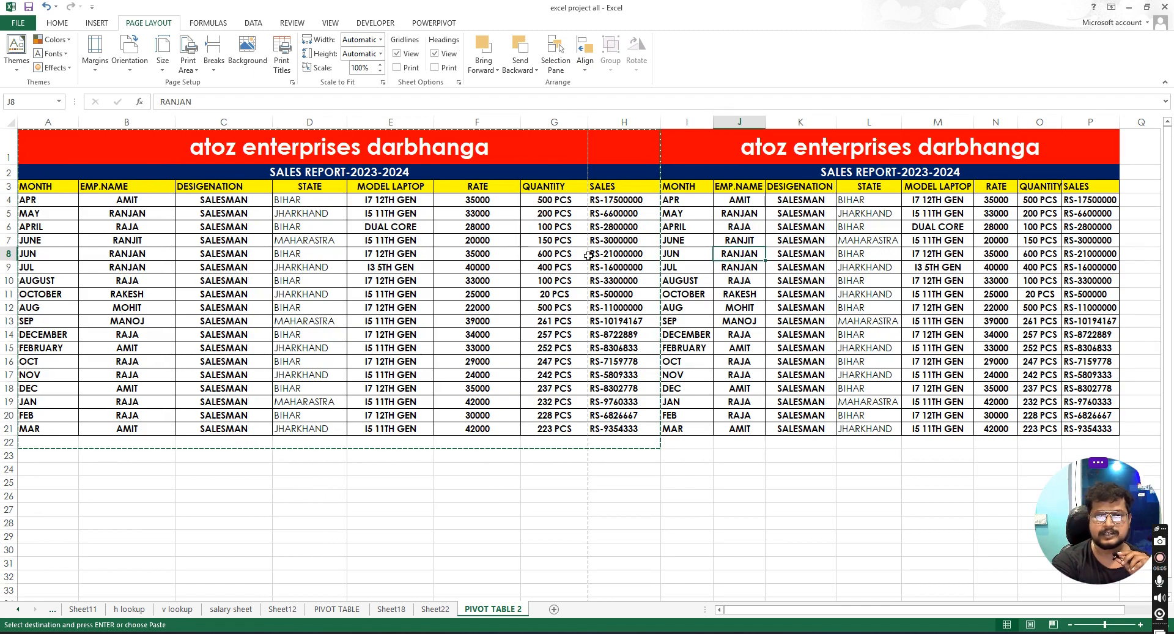
click(553, 257)
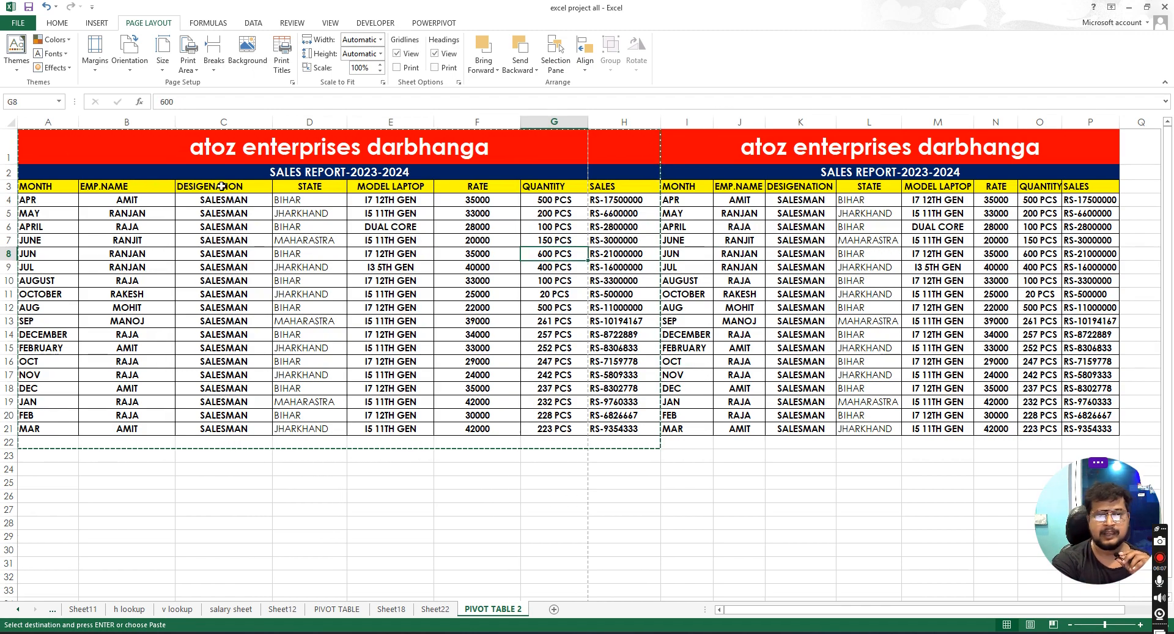
click(724, 152)
click(554, 294)
drag(105, 150, 855, 426)
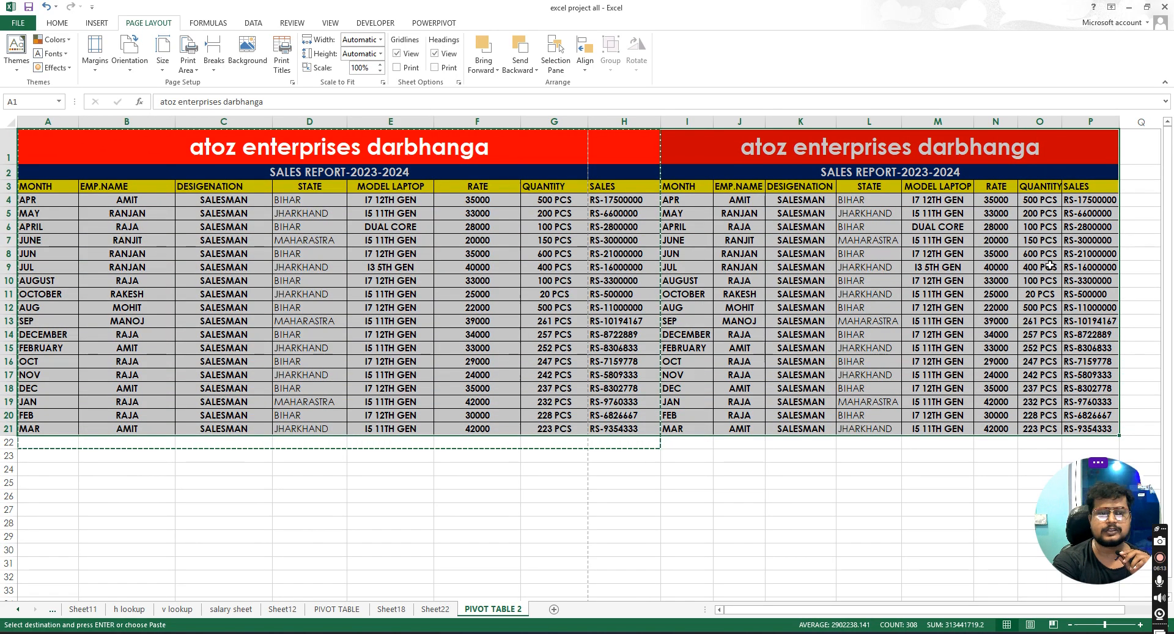
click(846, 257)
drag(110, 149, 934, 429)
click(687, 280)
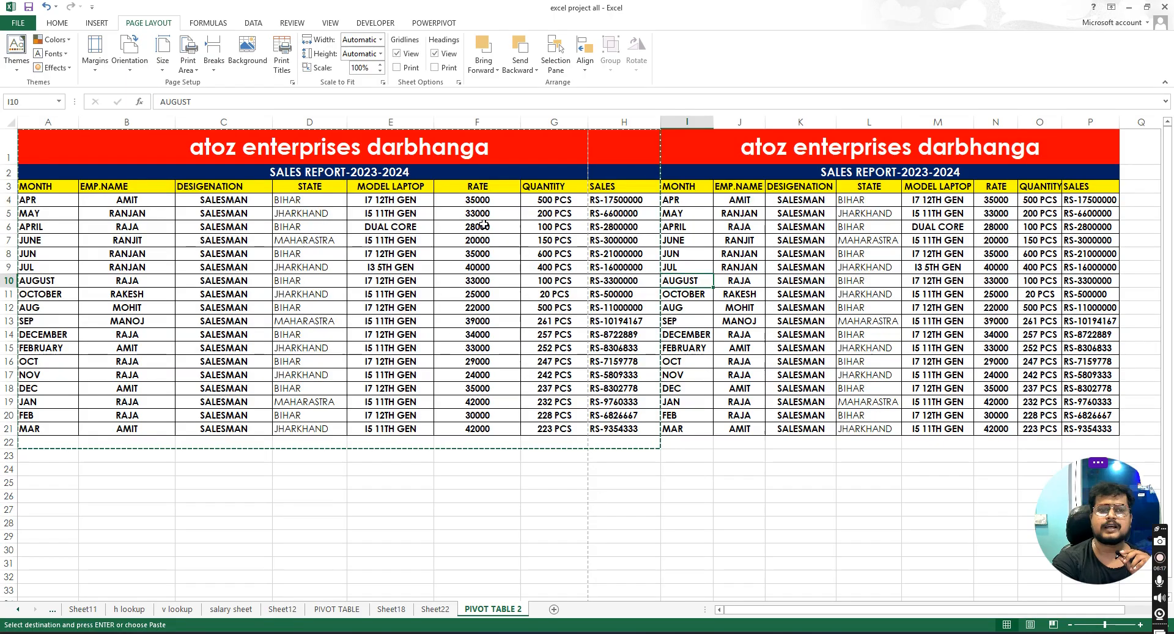
click(657, 200)
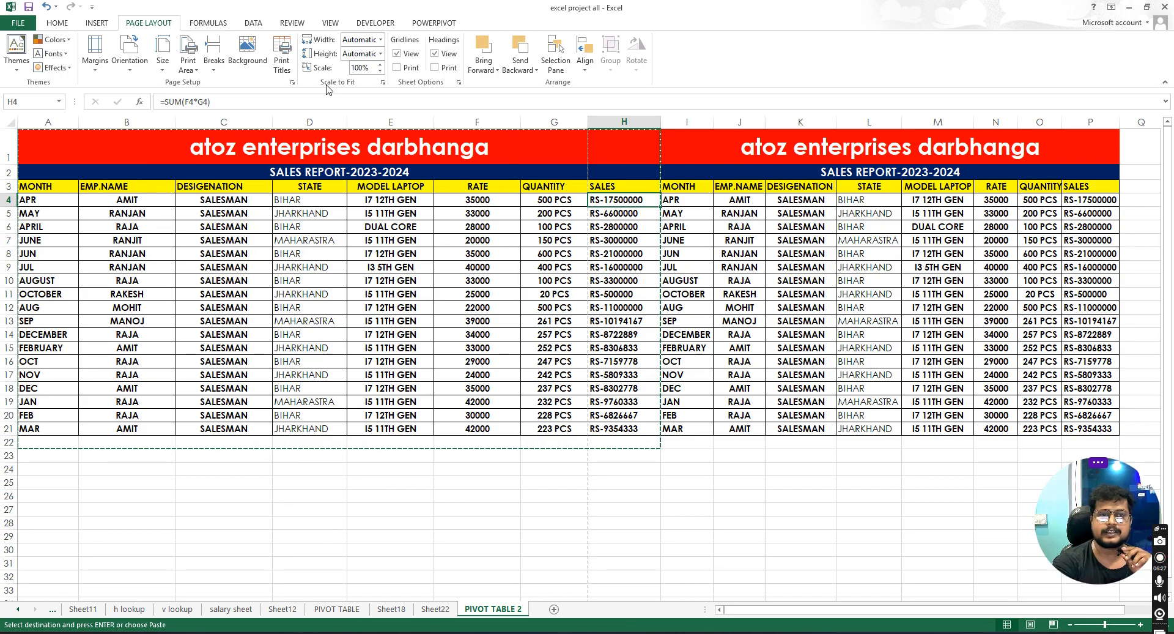
- Check the print preview of the widened sheet with both tables
click(380, 40)
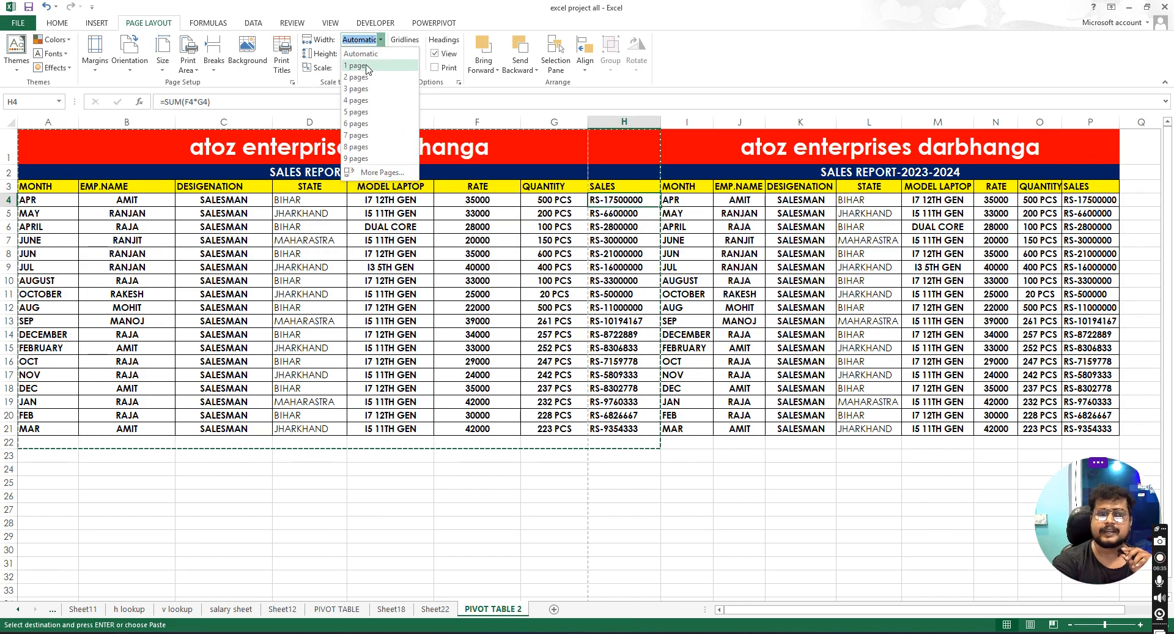
click(365, 257)
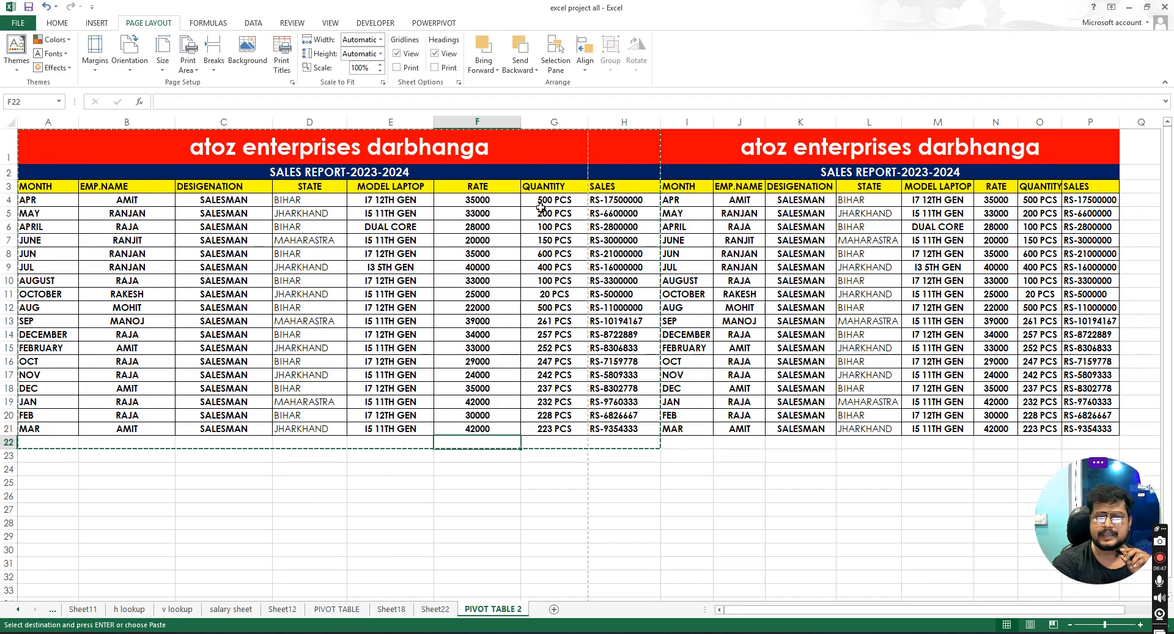
click(15, 23)
click(18, 22)
click(15, 23)
click(34, 172)
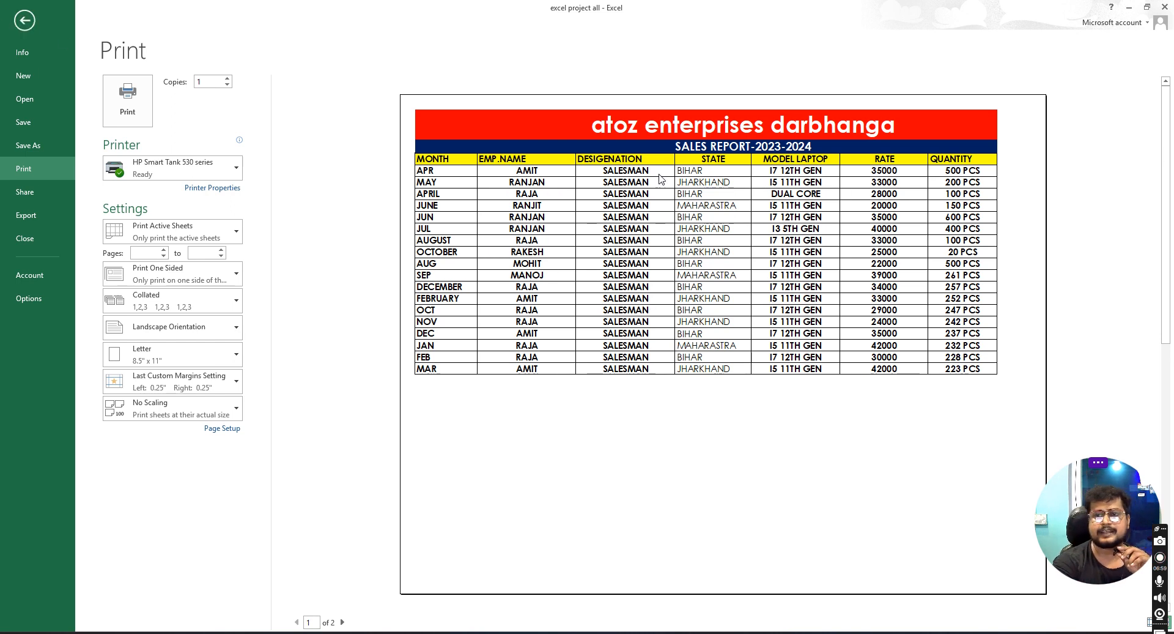
click(32, 25)
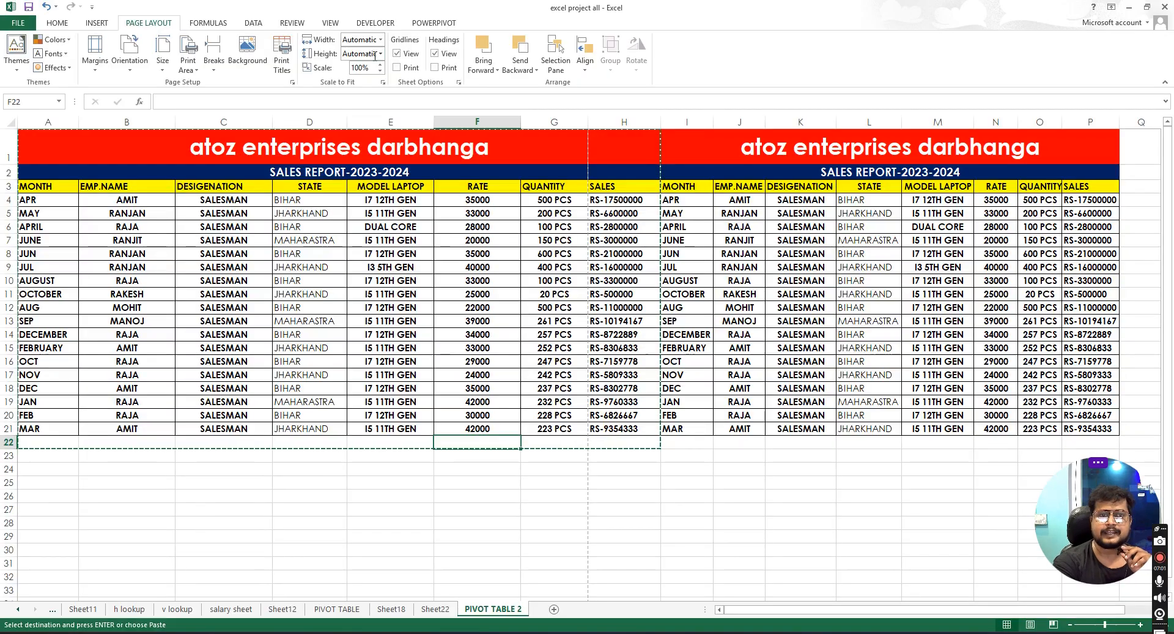
- Select both tables and set the Scale to Fit width to 1 page
mouse_move(511, 144)
mouse_down()
mouse_move(519, 183)
mouse_move(1025, 404)
mouse_move(1033, 442)
mouse_up()
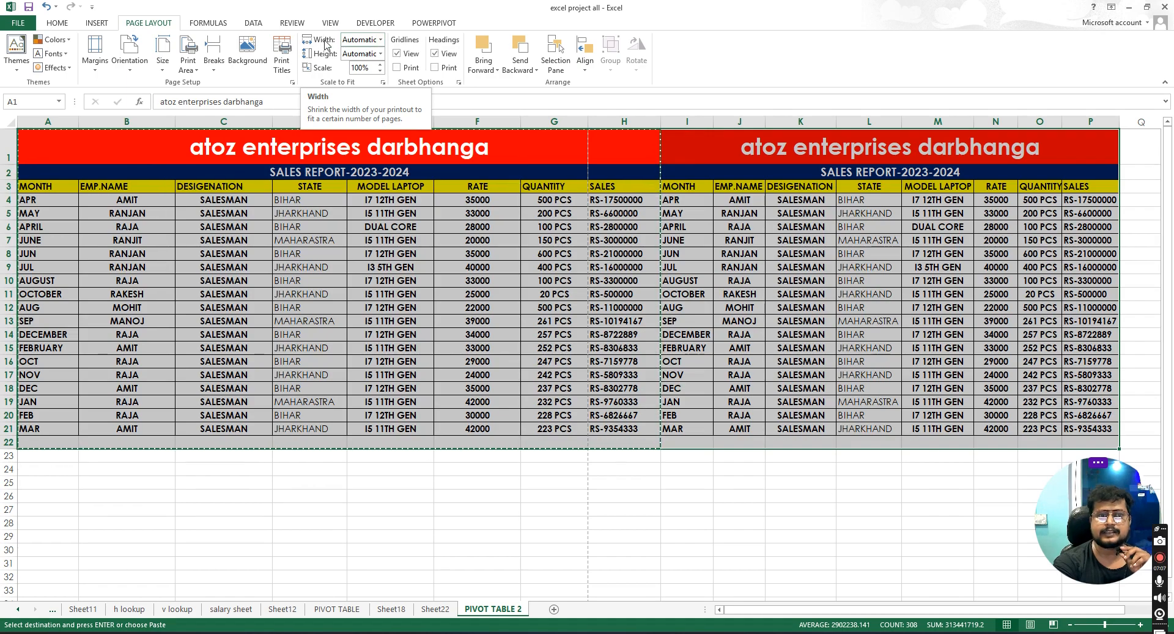
click(379, 40)
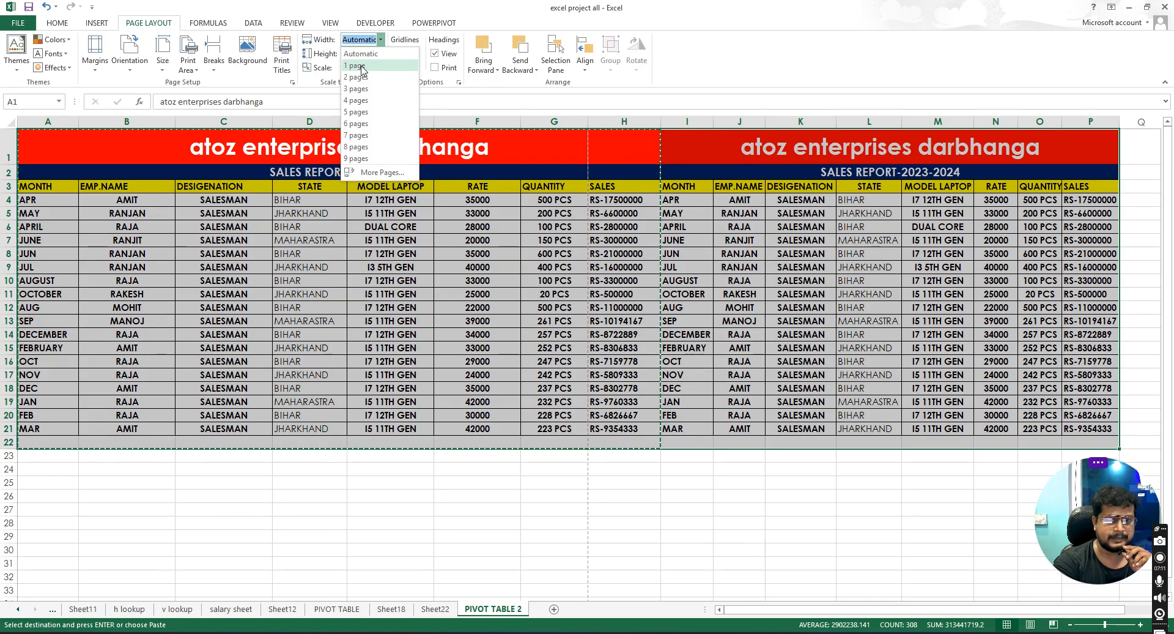
click(362, 67)
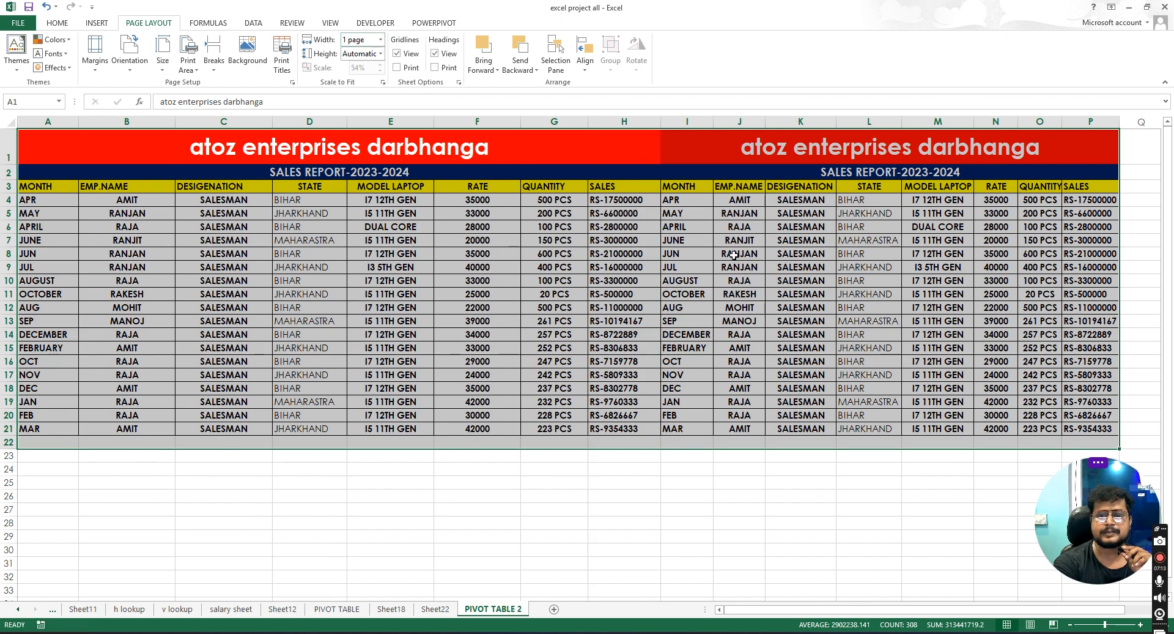
- Check the print preview of the one-page-wide layout
click(23, 23)
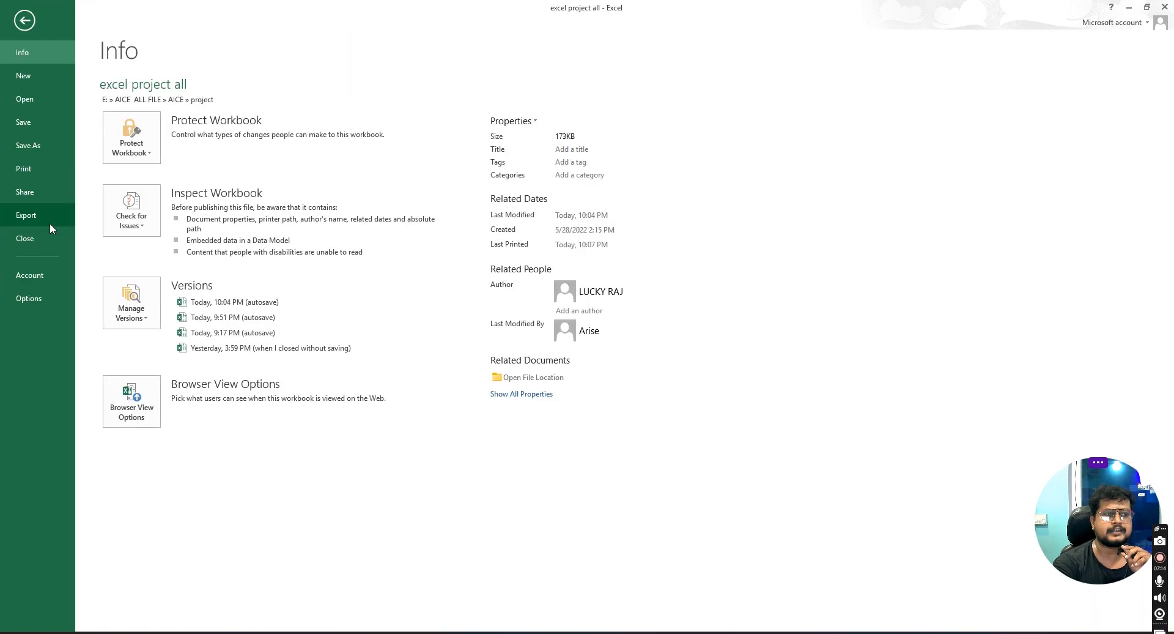
click(35, 167)
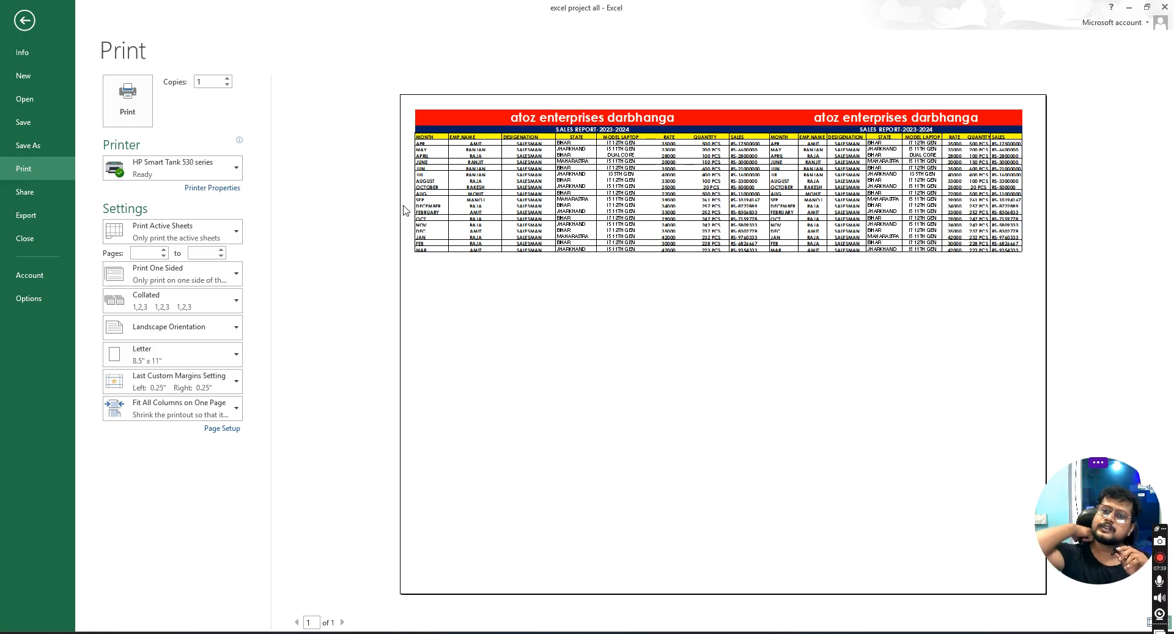
click(23, 19)
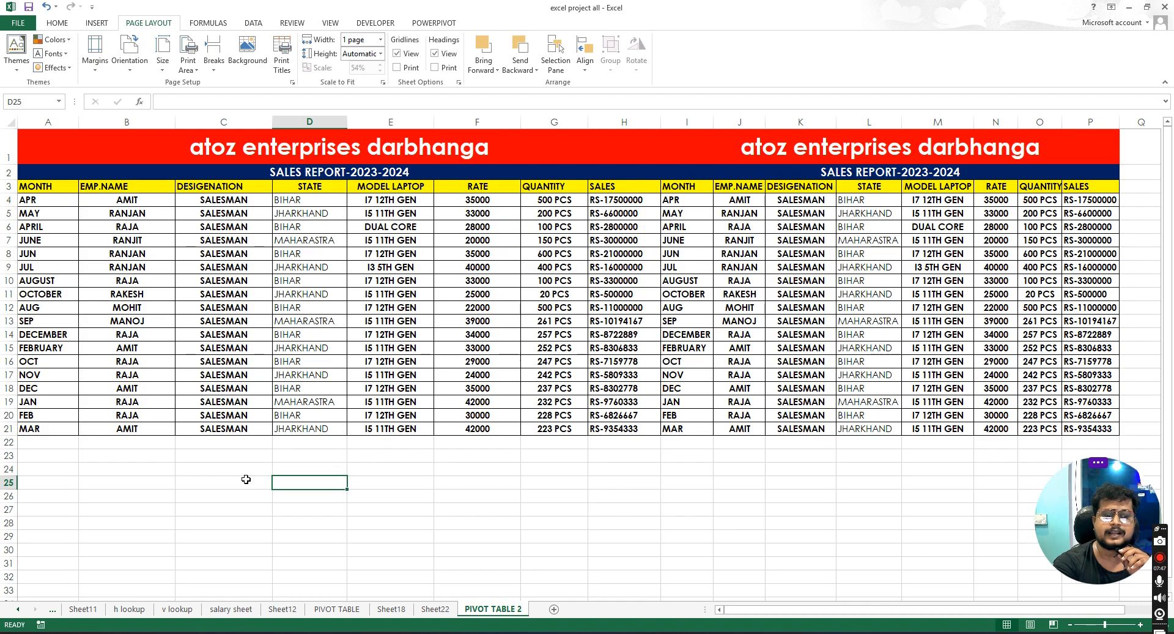
scroll(246, 479, down, 12)
click(219, 471)
scroll(240, 400, up, 5)
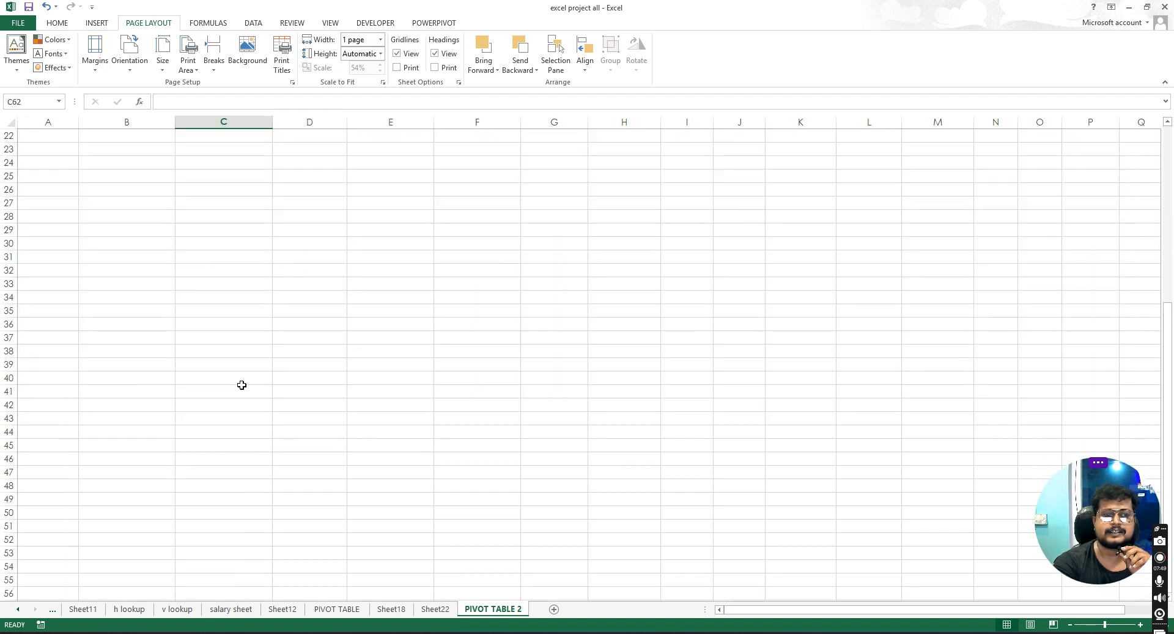
scroll(241, 385, up, 7)
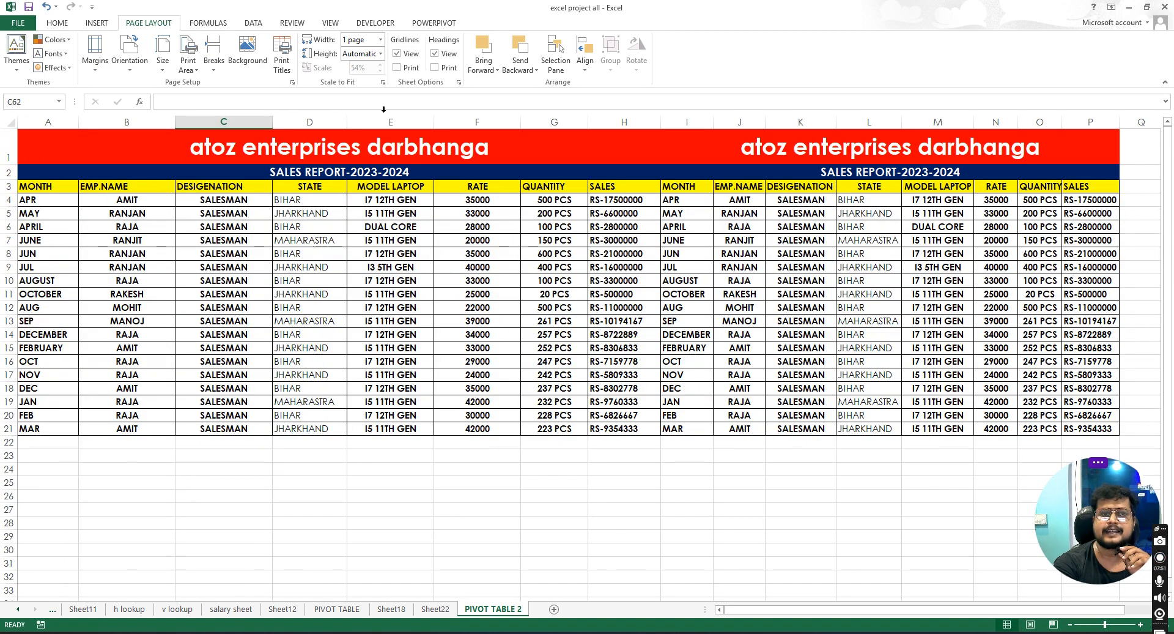
- Set the Scale to Fit height to 1 page and the width to 2 pages
click(380, 53)
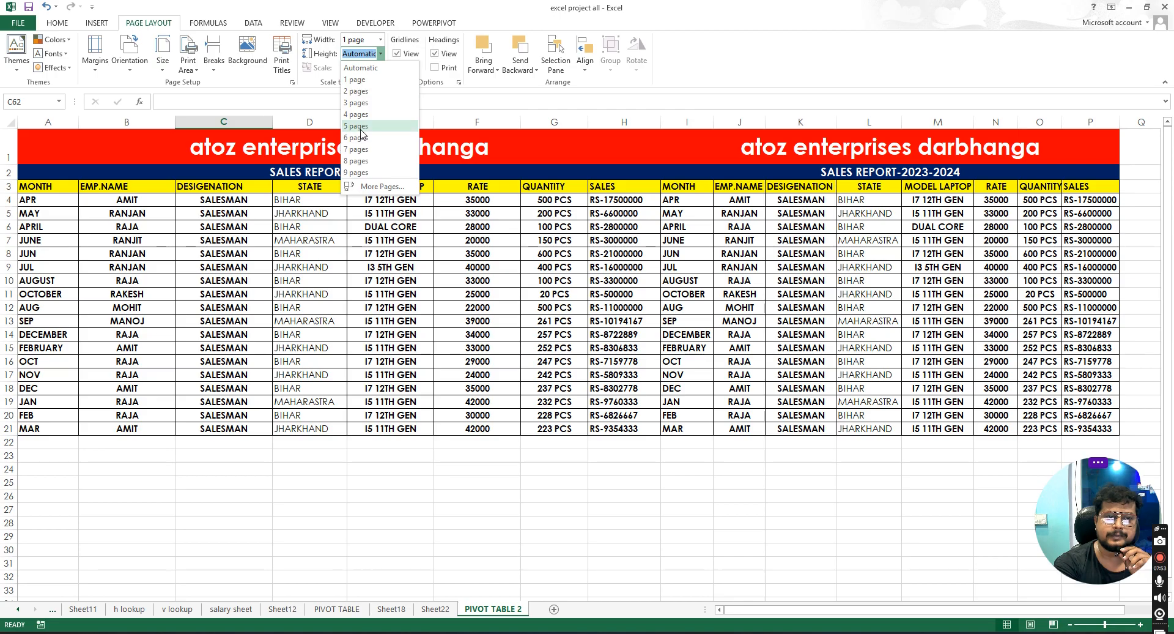
click(359, 80)
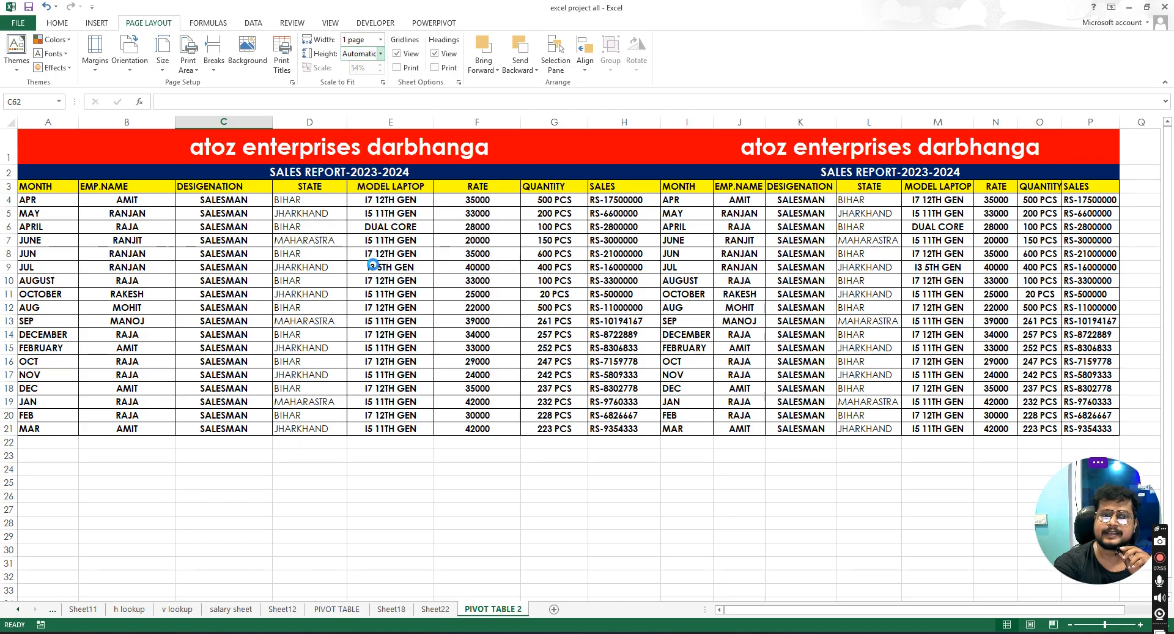
click(555, 253)
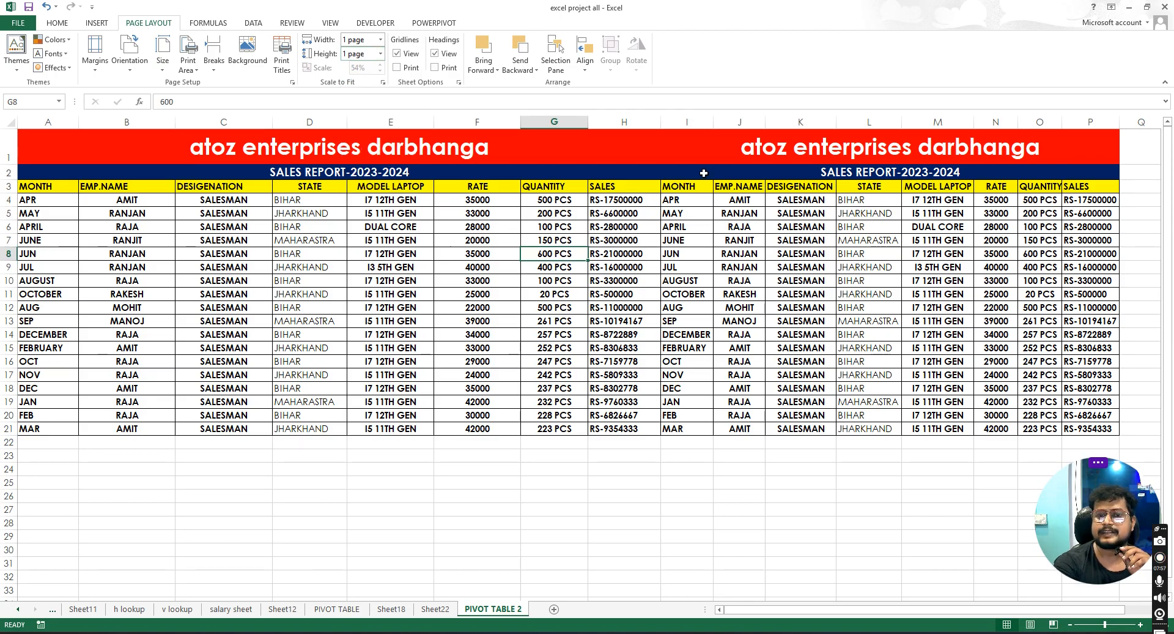
click(380, 39)
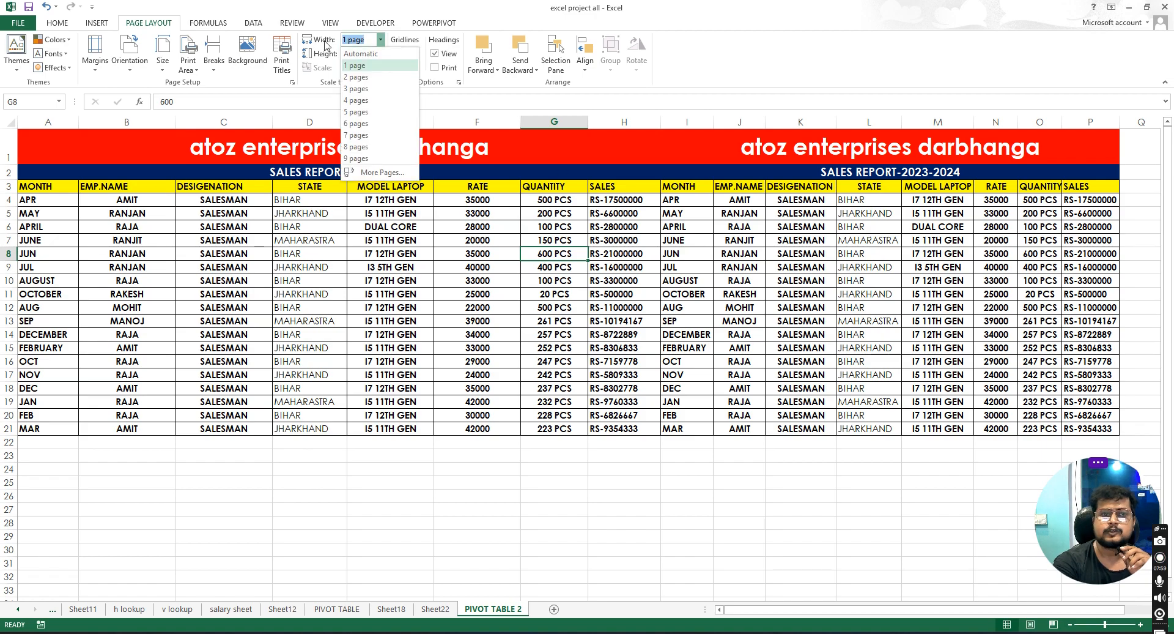
click(358, 77)
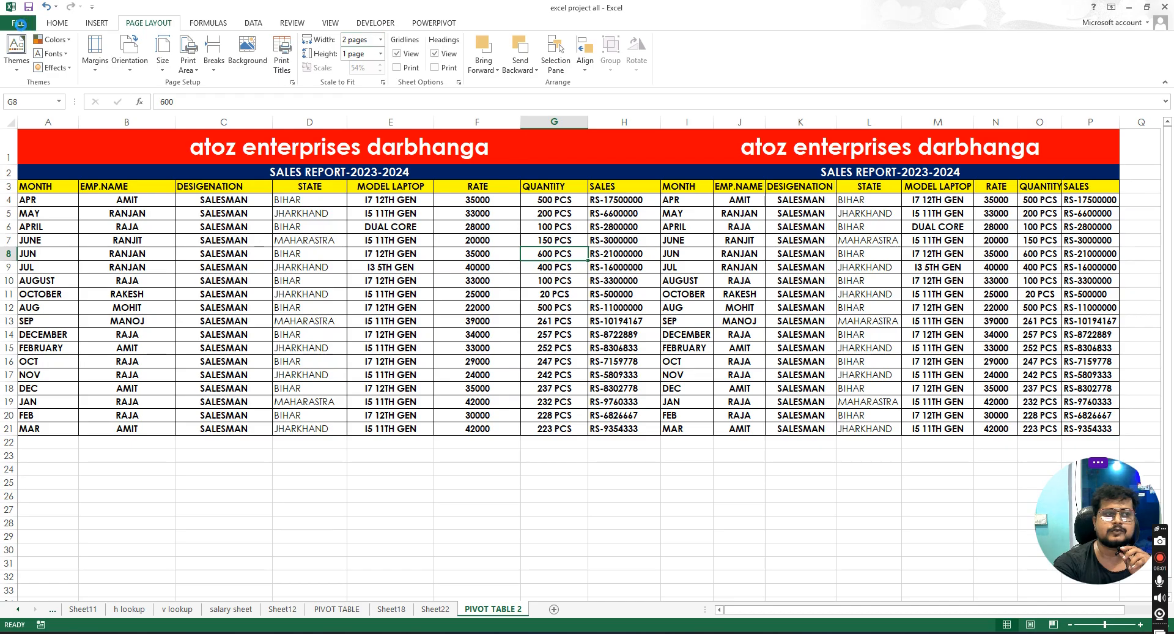
- Check the print preview of the two-page-wide layout
click(18, 22)
click(33, 169)
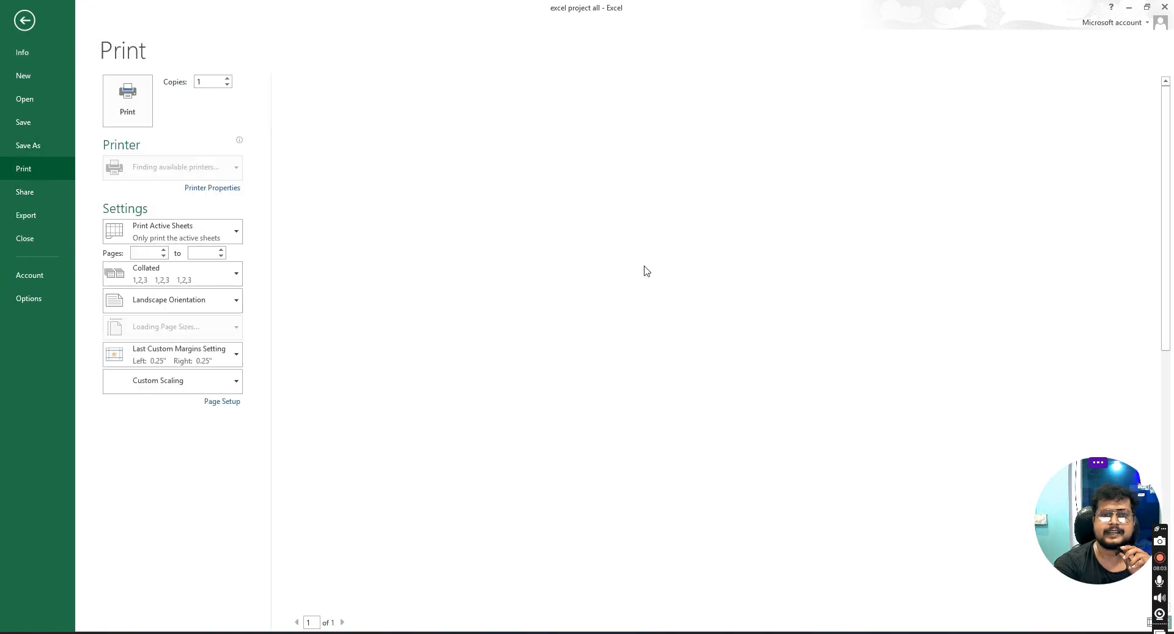
scroll(647, 321, down, 1)
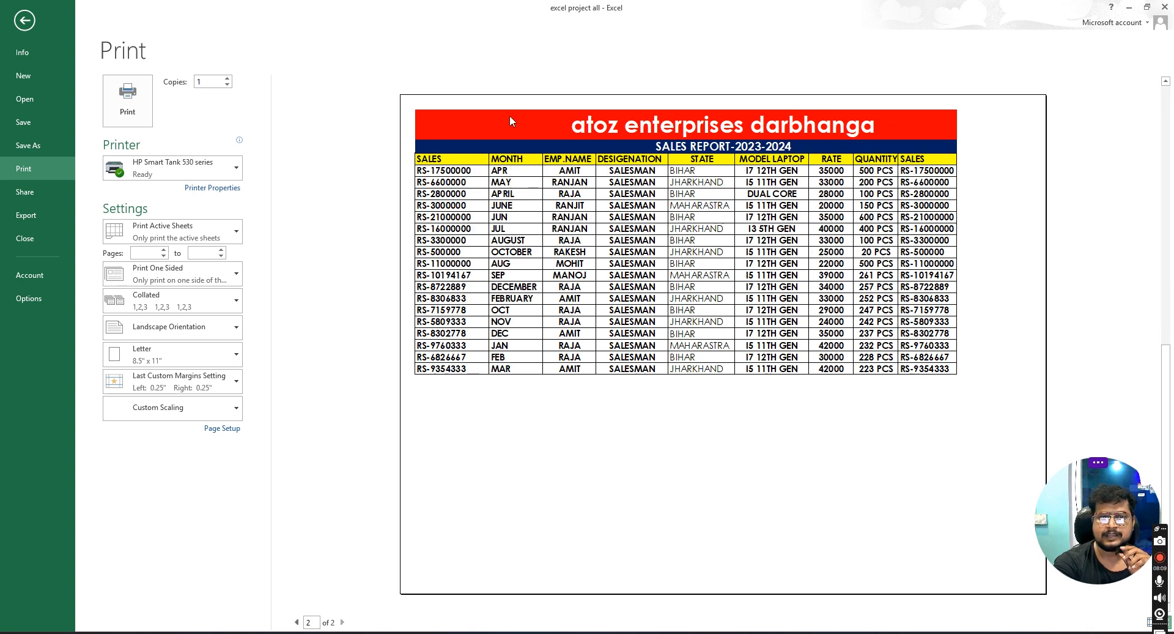
click(26, 21)
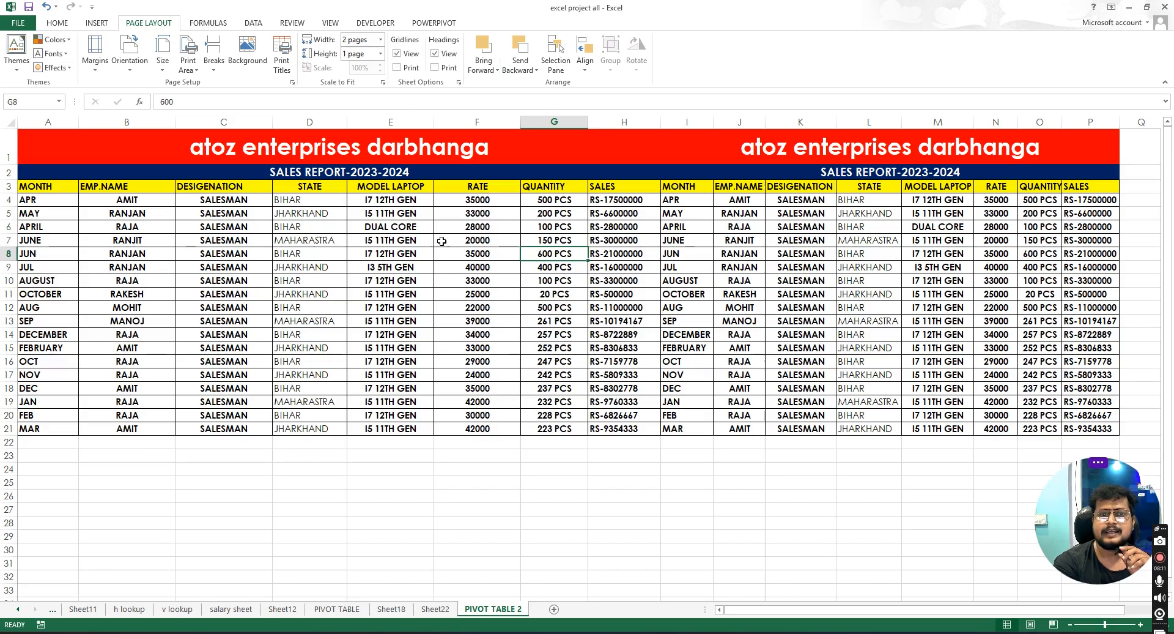
- Reset both the Scale to Fit width and height to Automatic
click(379, 40)
click(379, 54)
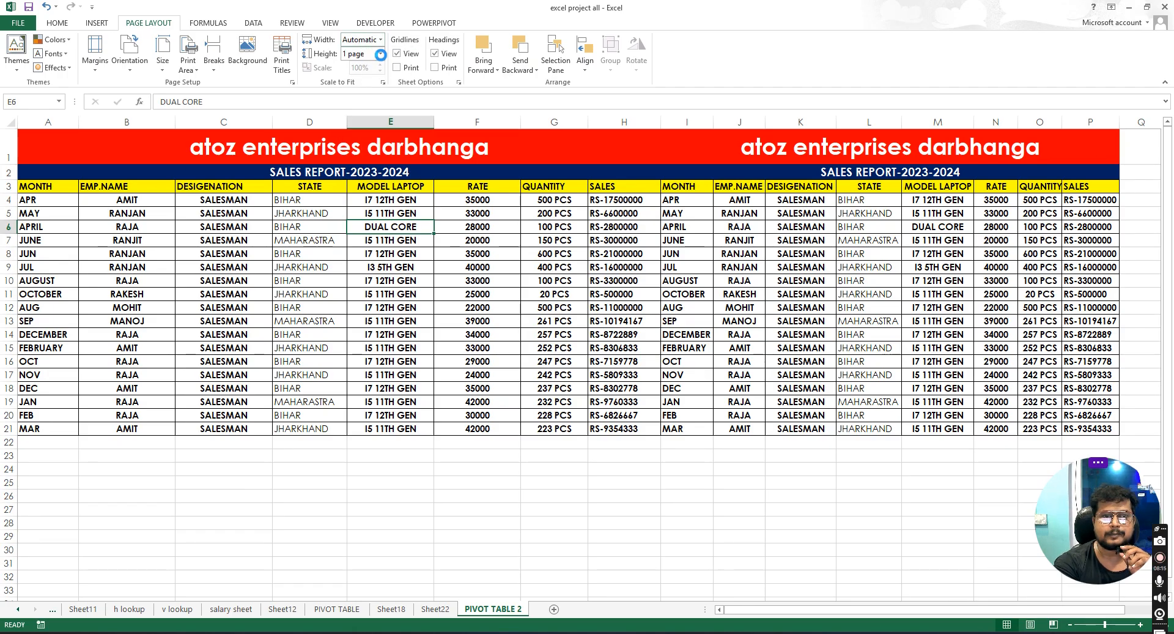
click(380, 53)
click(362, 66)
click(523, 298)
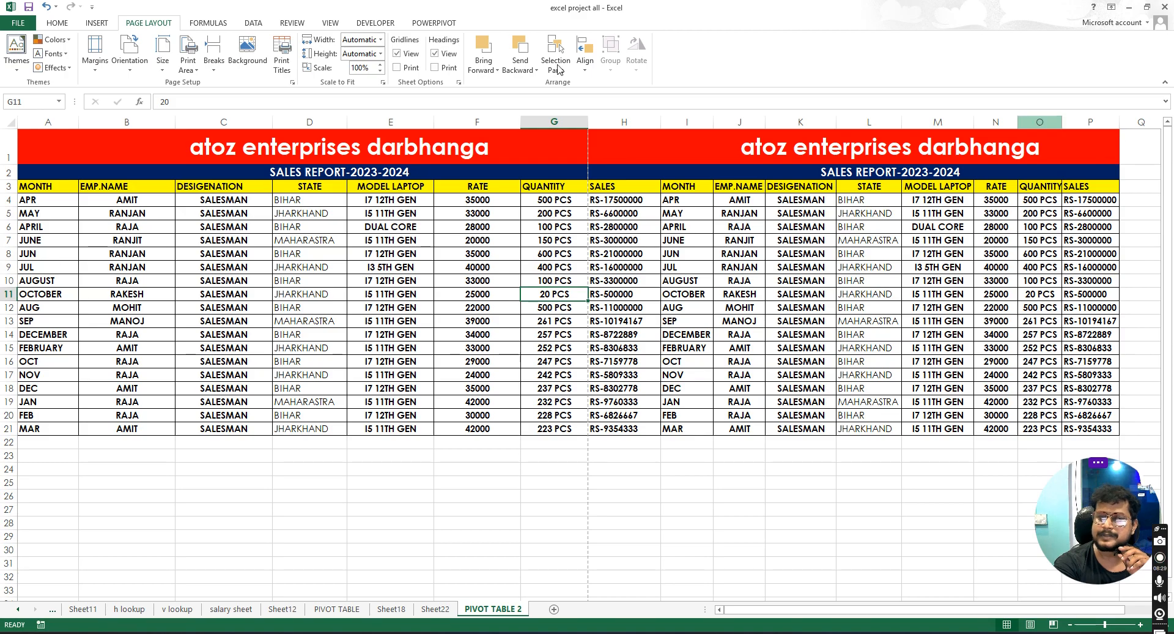
- Reduce the scale step by step down to 75%
click(380, 71)
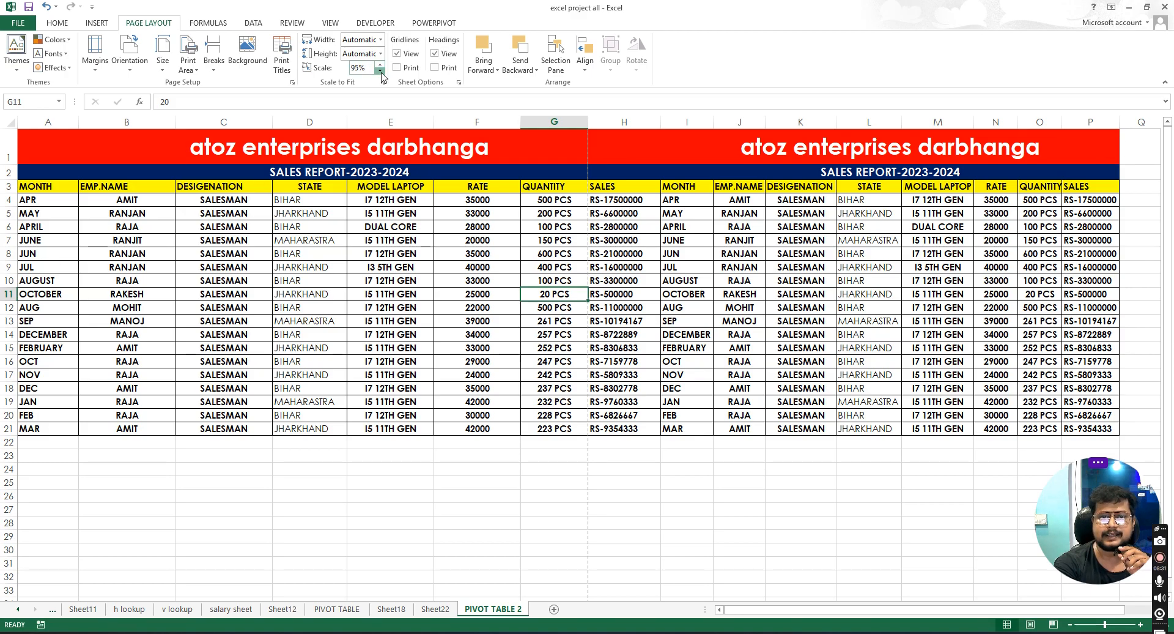
click(380, 72)
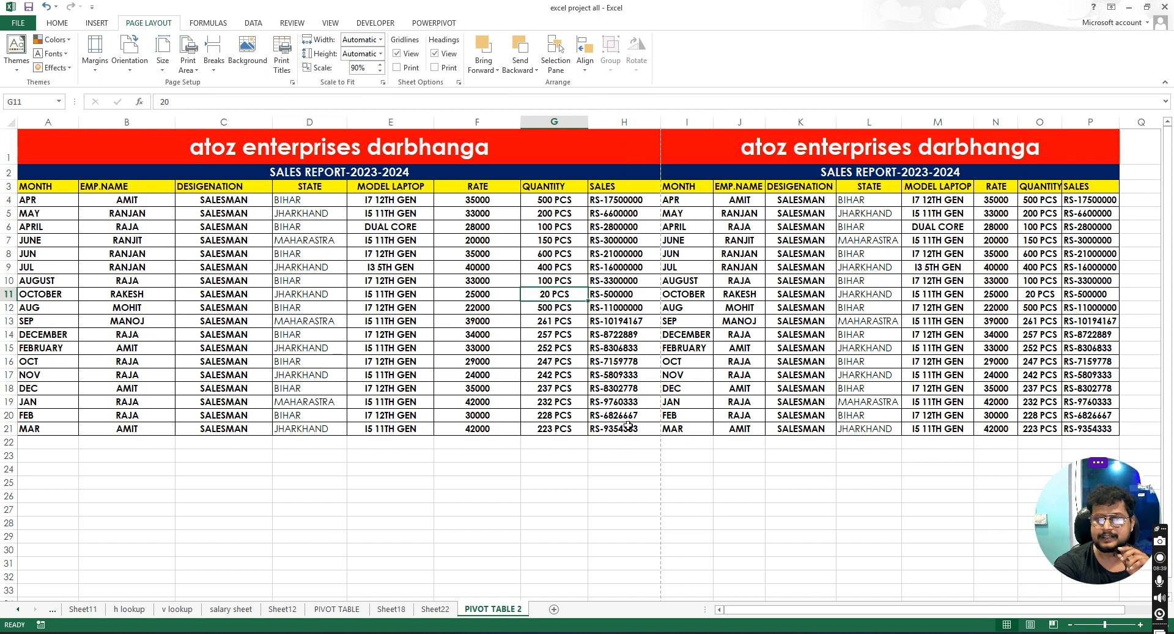
click(378, 72)
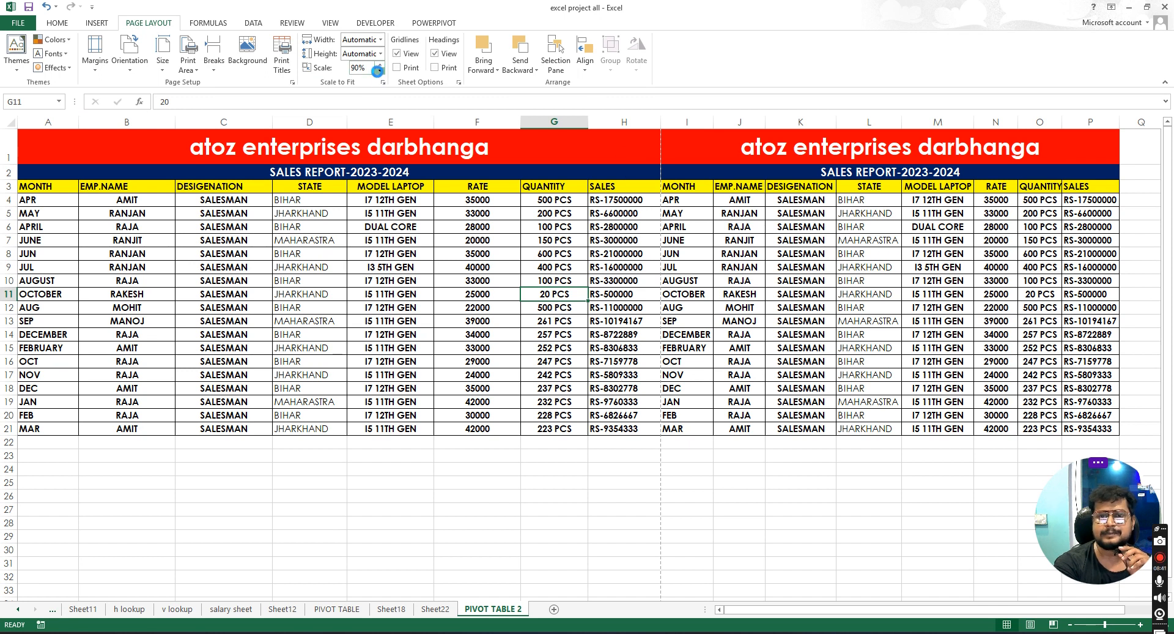
click(378, 71)
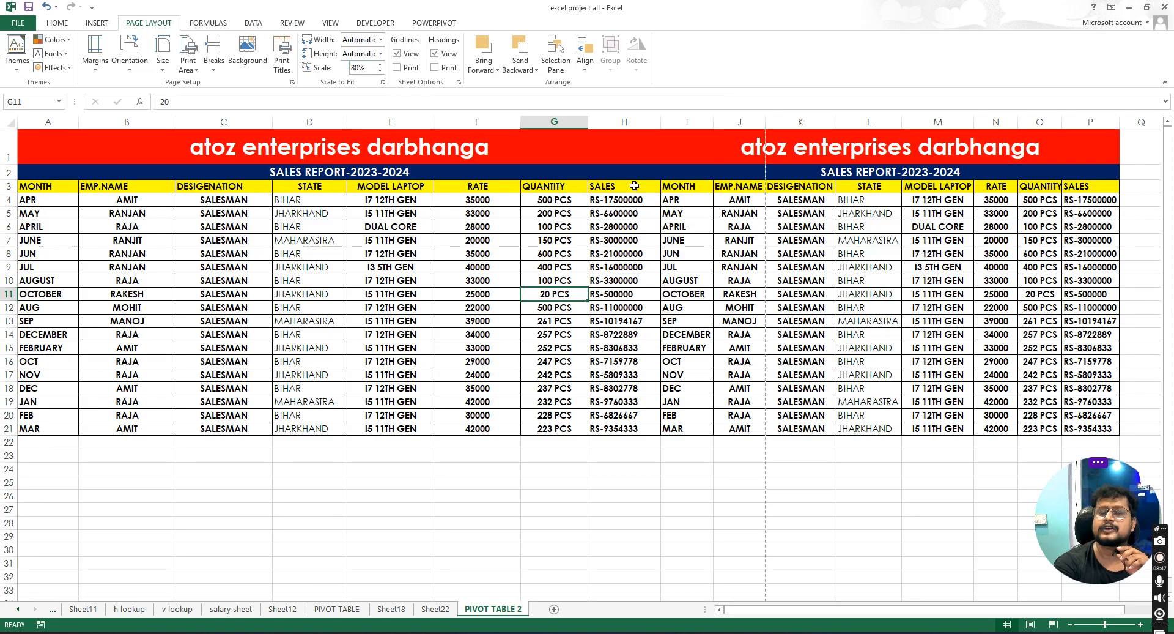
click(753, 189)
drag(752, 215, 740, 416)
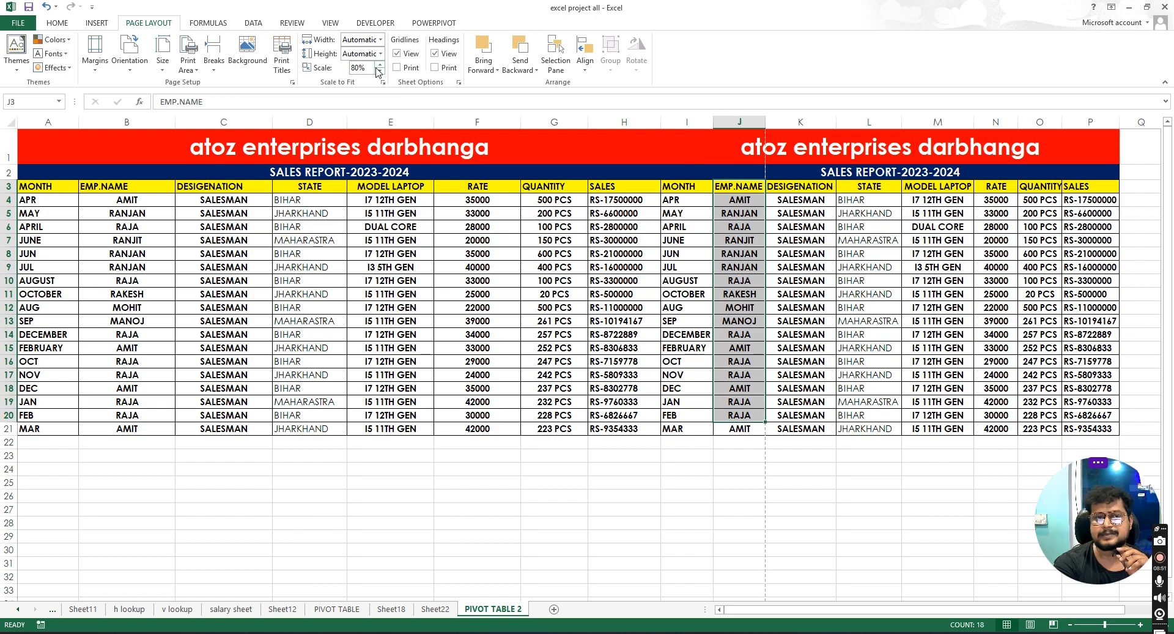
click(380, 69)
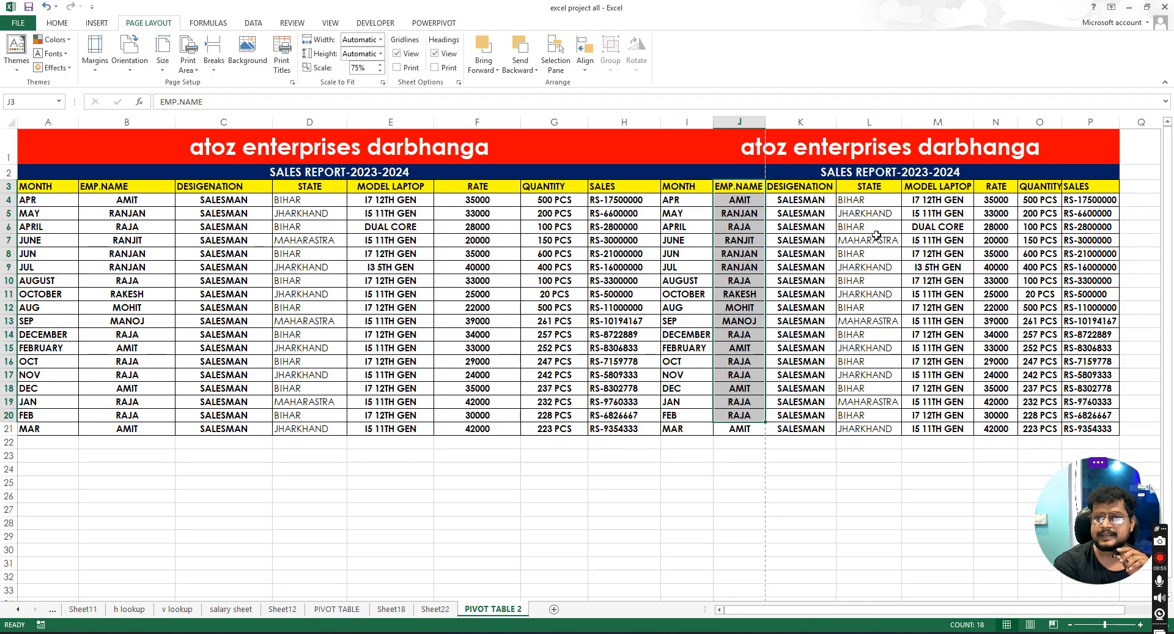
click(850, 245)
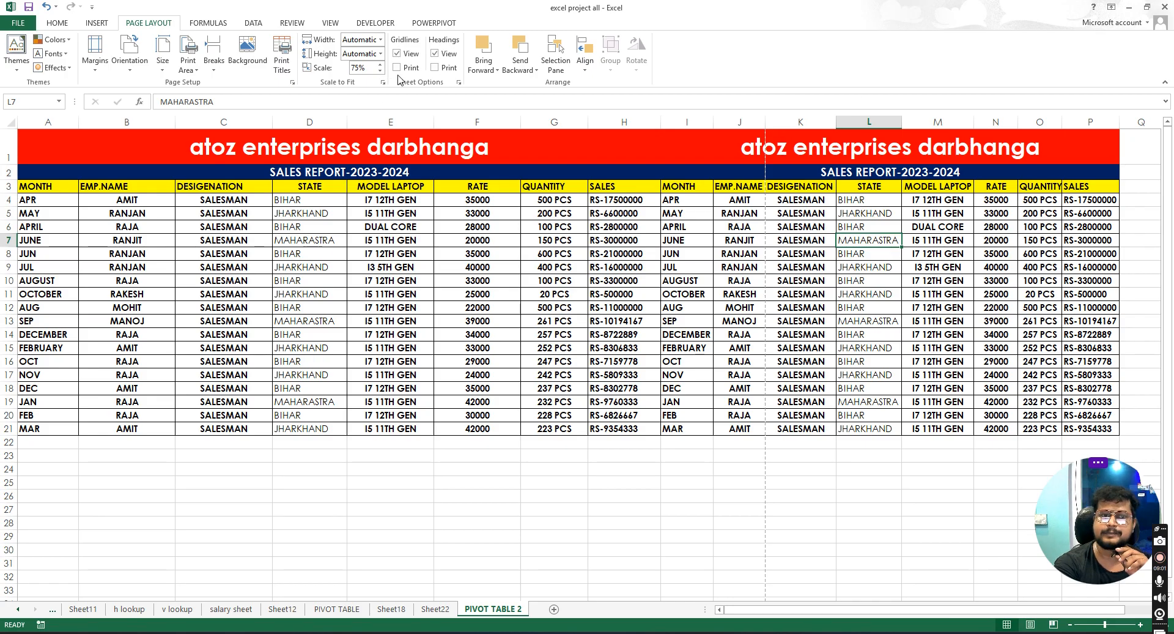
- Set the scale to 100%
click(380, 64)
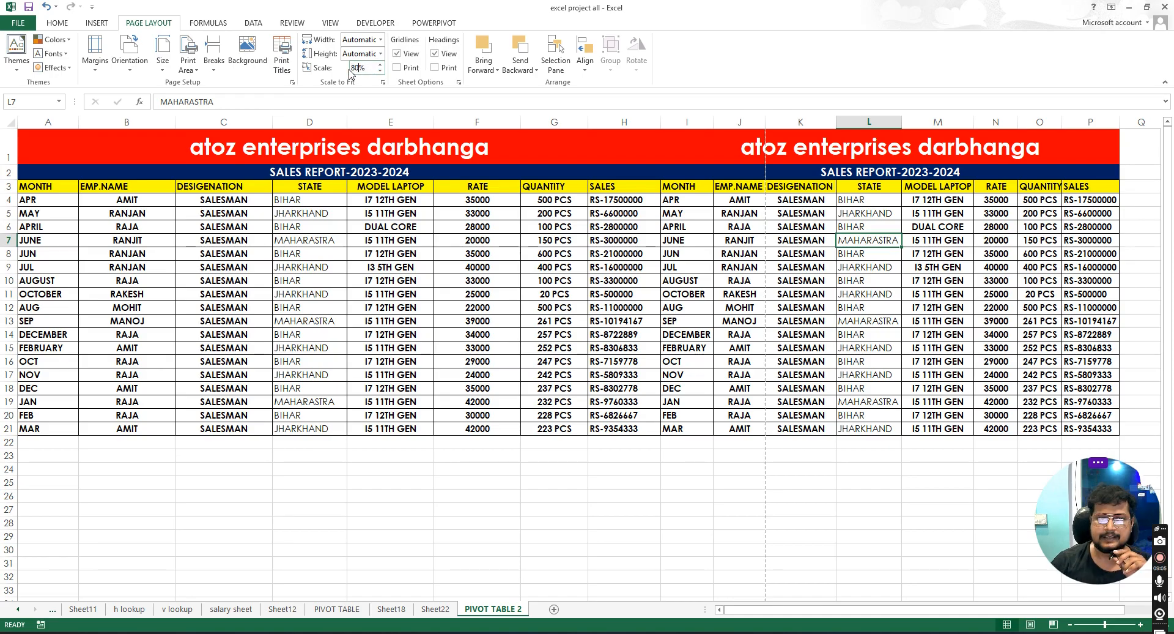
key(BackSpace)
text(100)
key(Return)
click(580, 303)
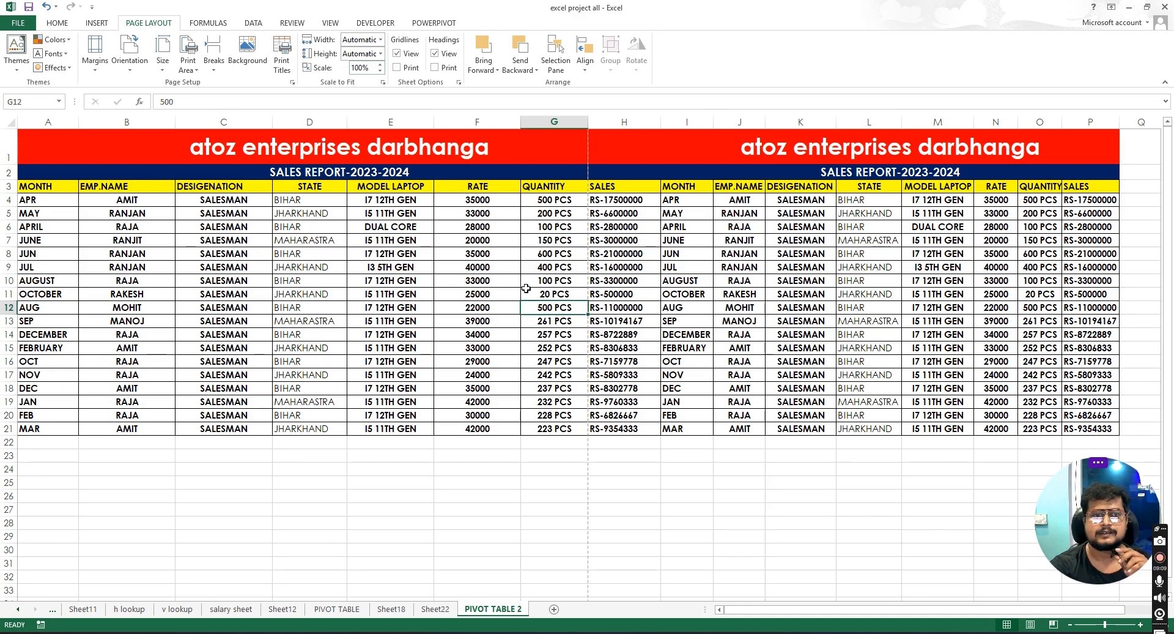
click(164, 71)
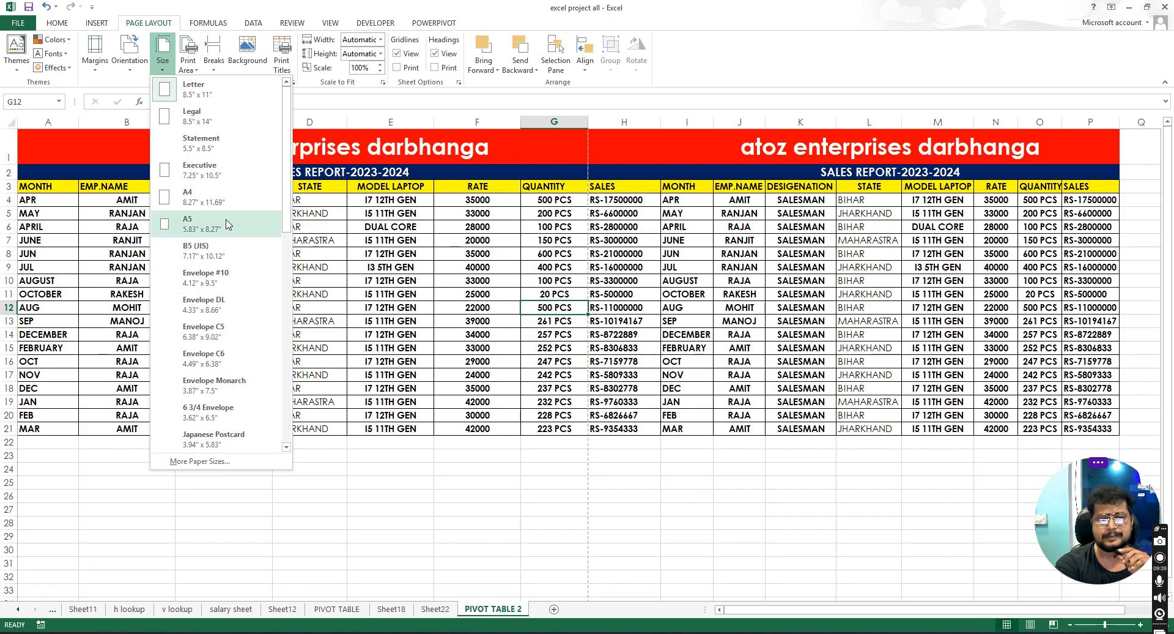
scroll(217, 340, down, 5)
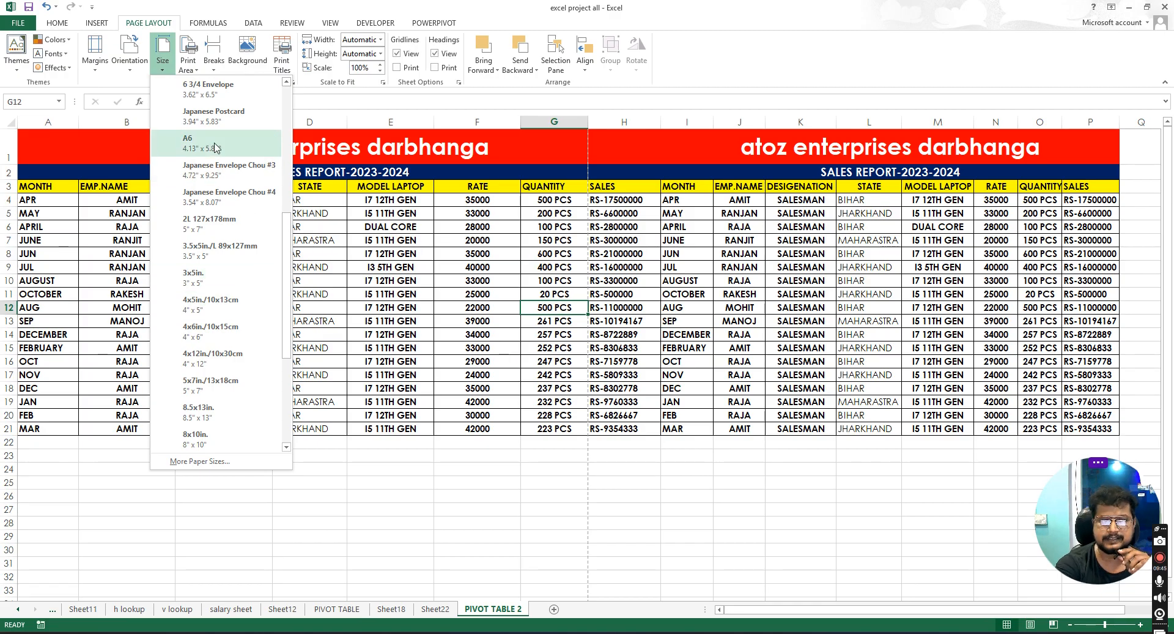
click(329, 225)
right_click(329, 225)
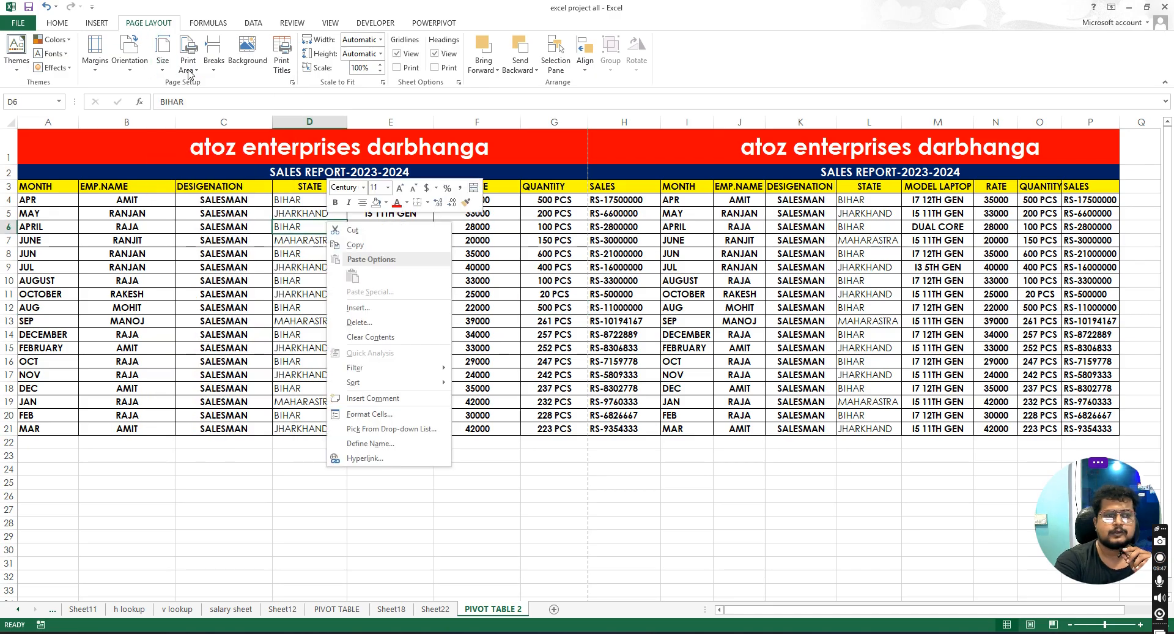
click(195, 75)
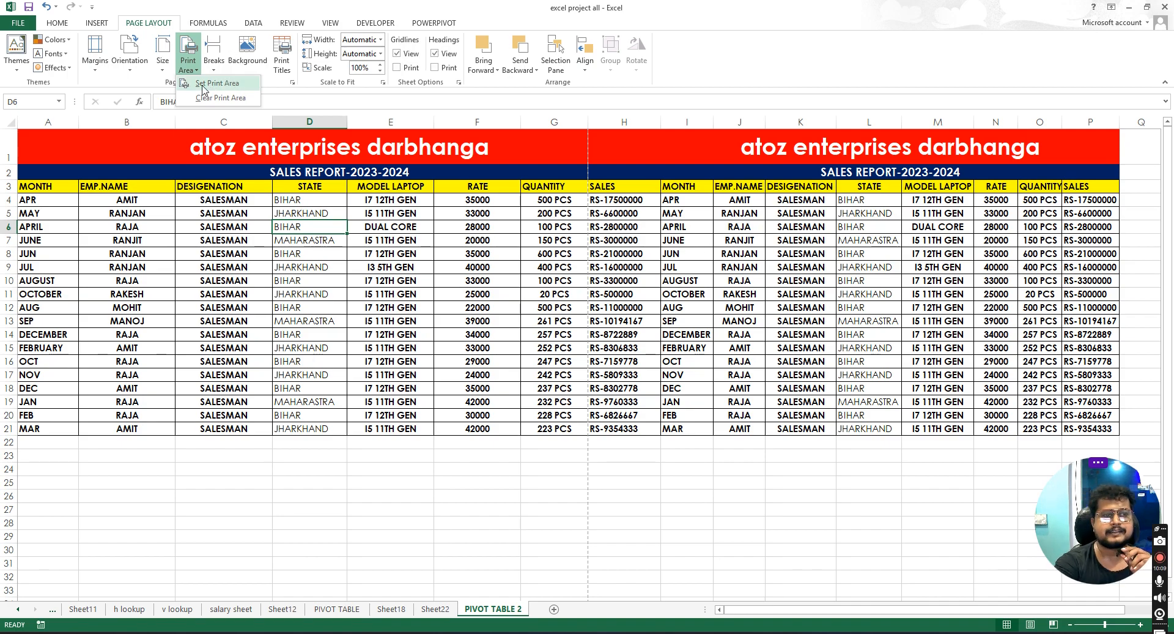
click(213, 228)
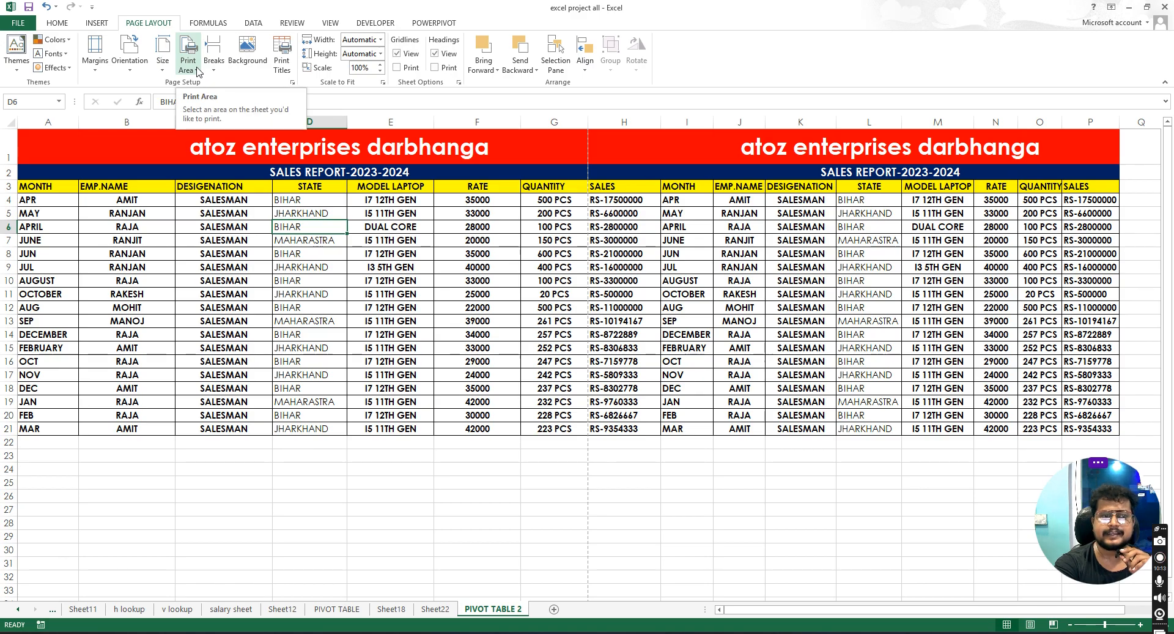
click(398, 307)
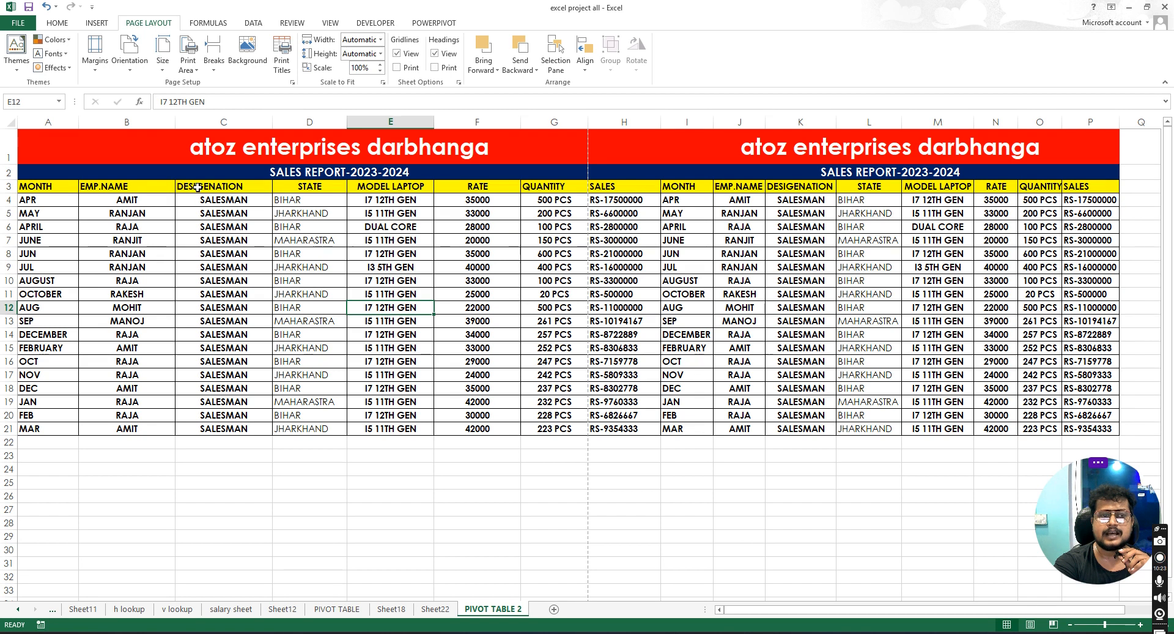
- Select the range B3:F21 and set it as the print area
click(122, 187)
drag(195, 192, 489, 430)
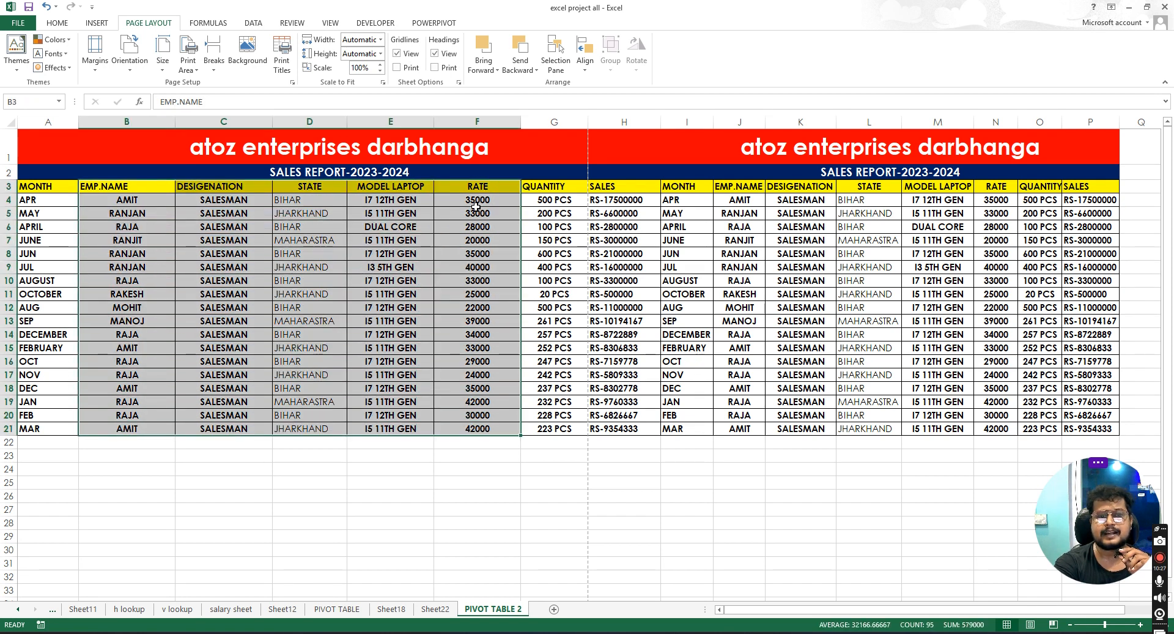
drag(98, 190, 483, 430)
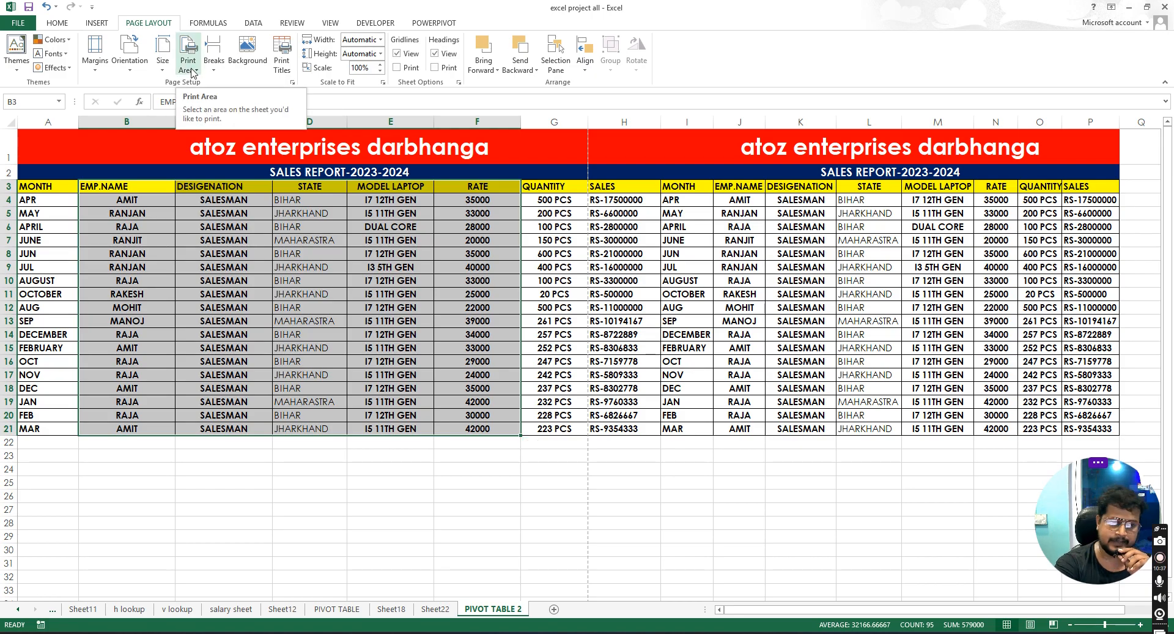
click(242, 213)
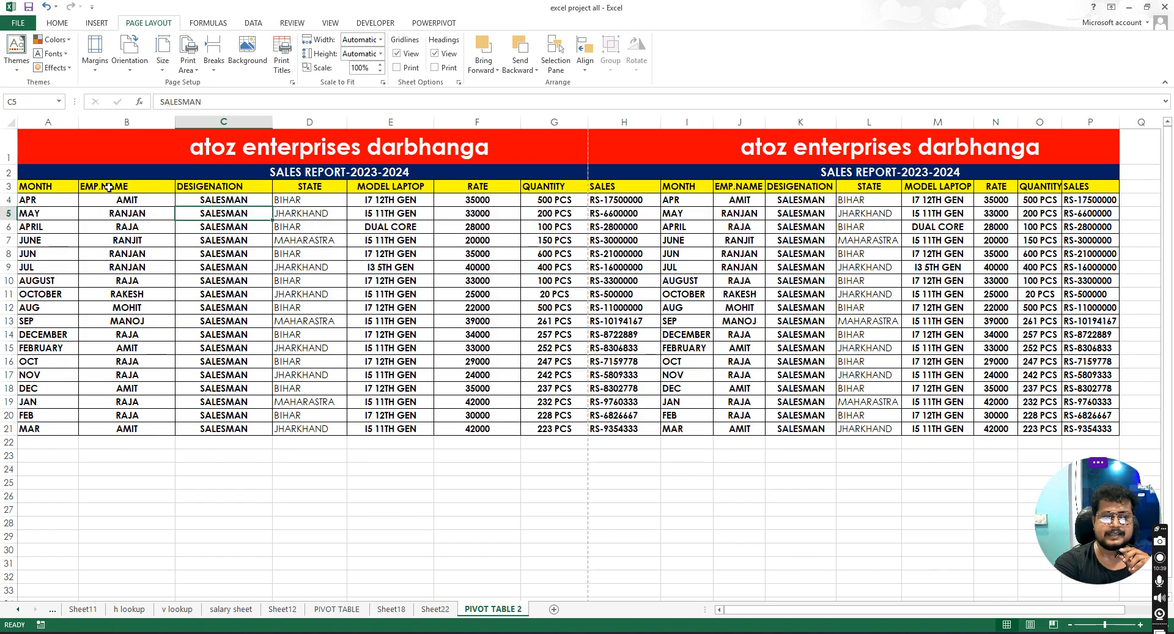
drag(95, 184, 493, 433)
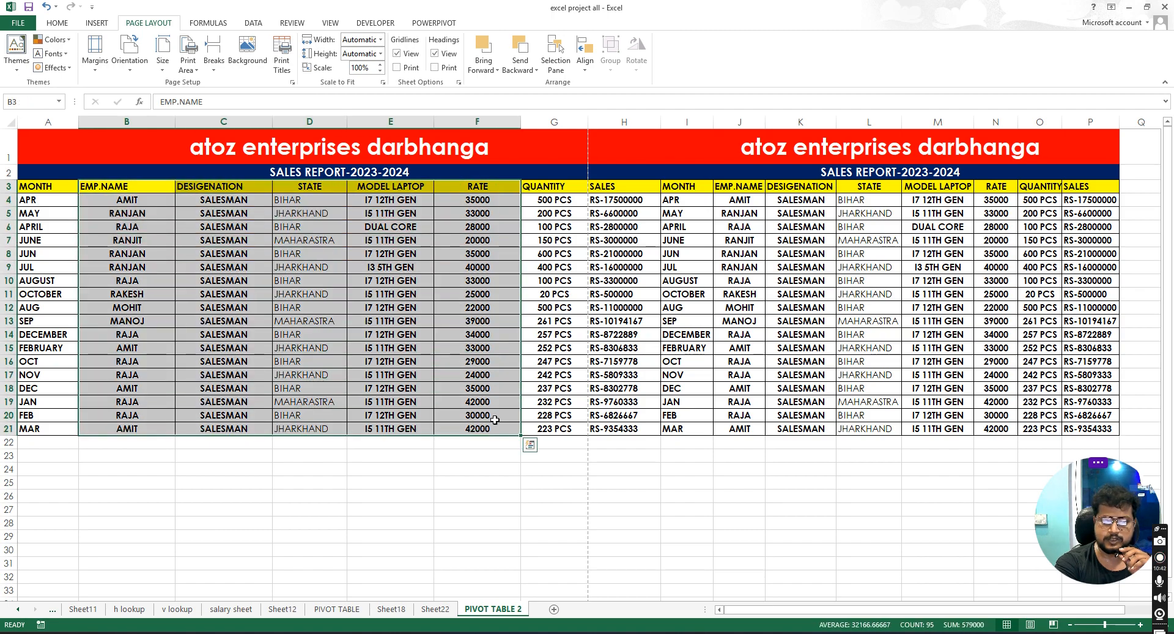
click(194, 71)
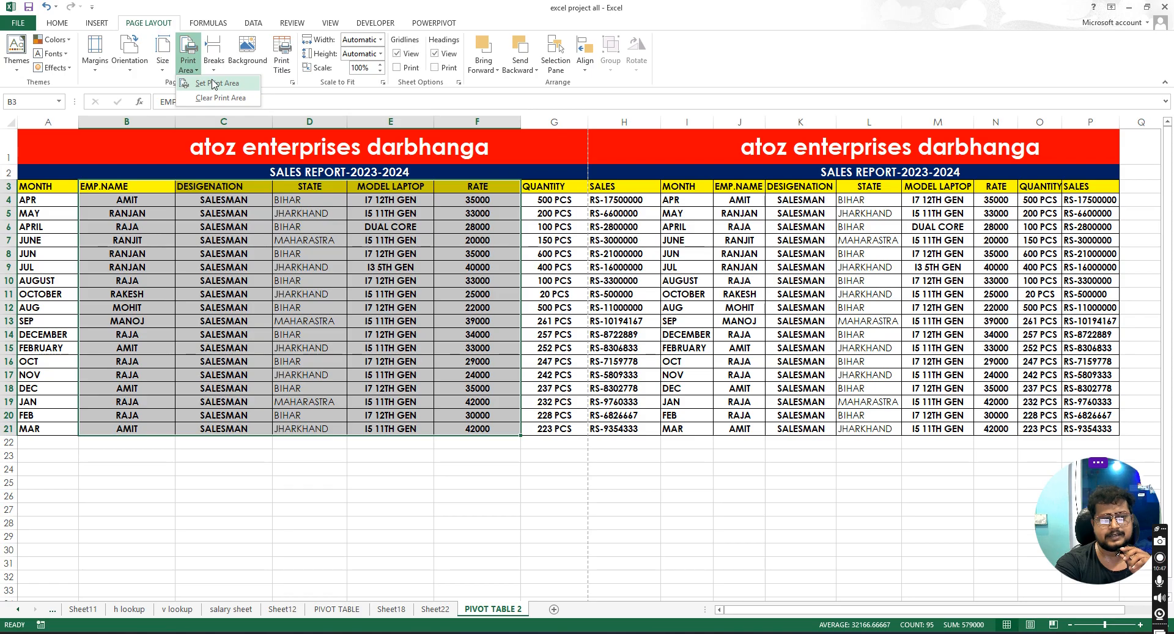
click(214, 84)
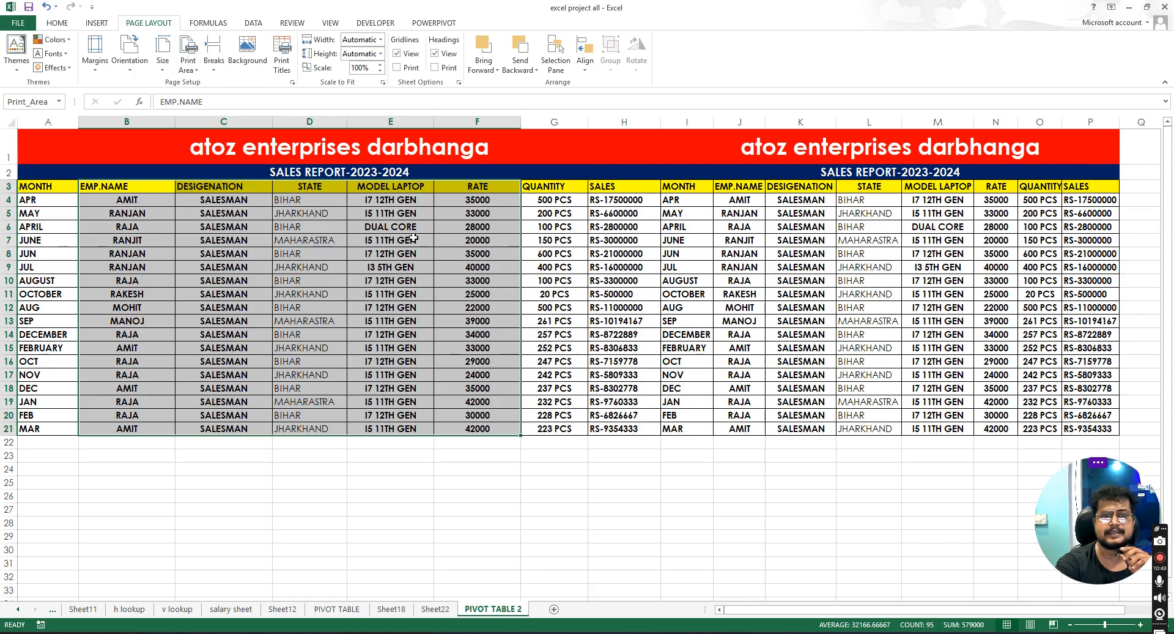
- Check the print preview of the new print area
click(18, 23)
click(38, 177)
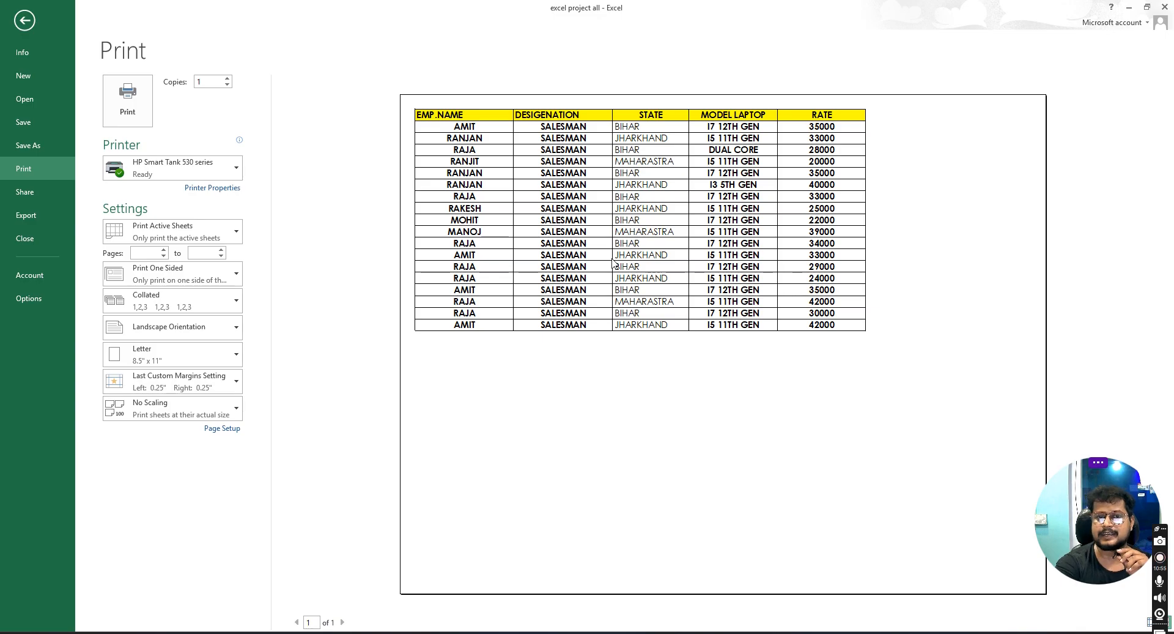
click(25, 20)
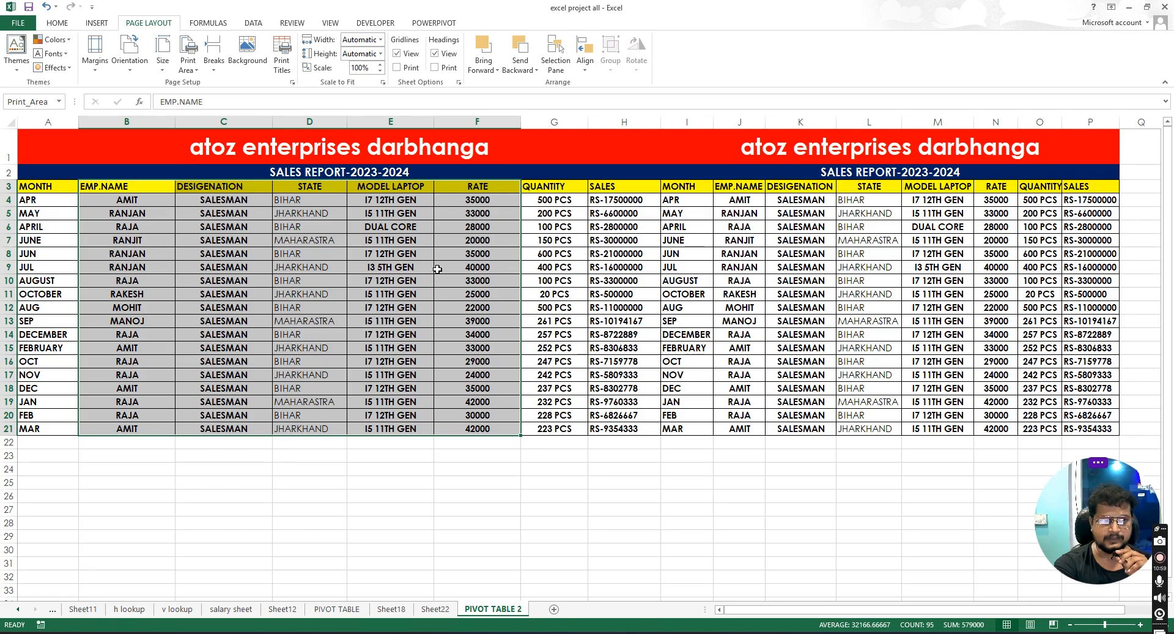
click(211, 204)
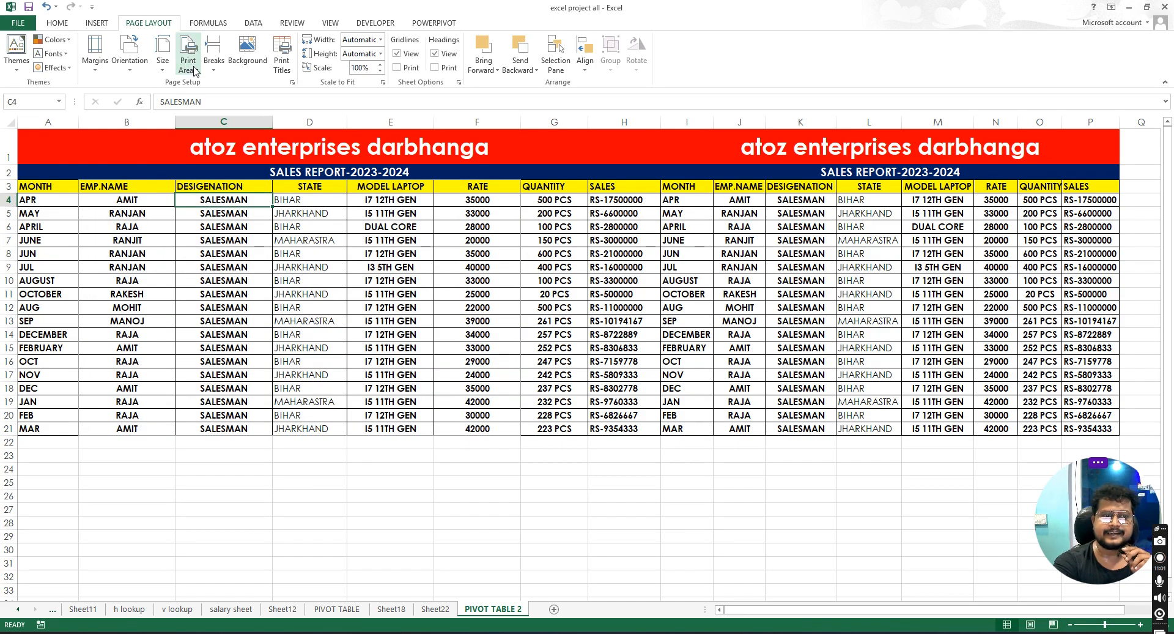
click(194, 72)
click(583, 355)
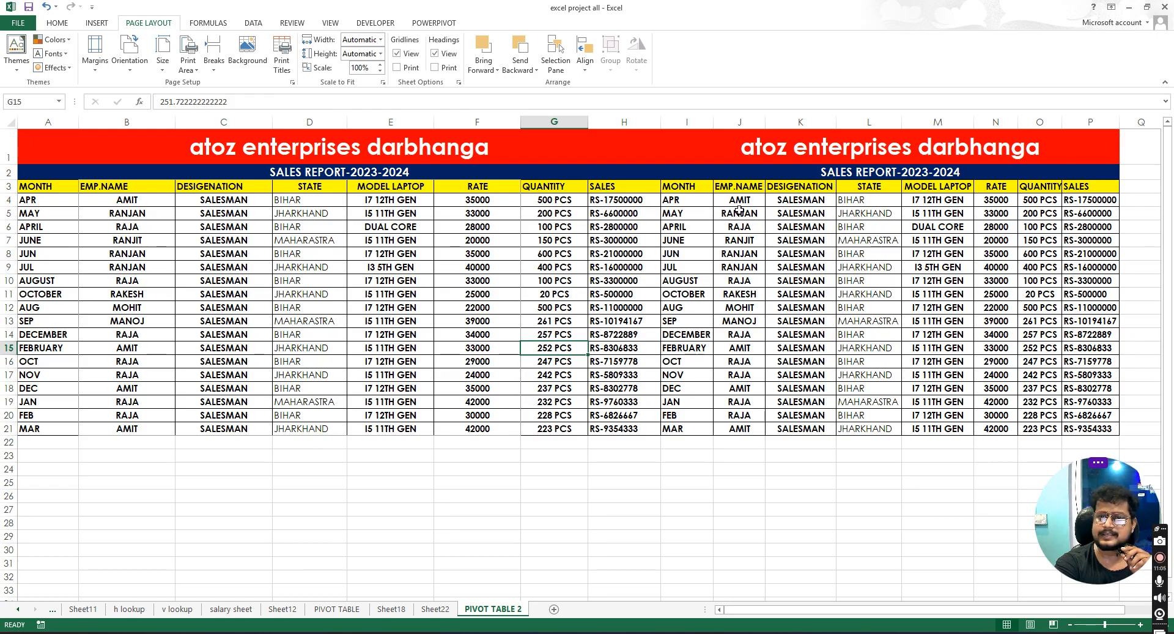
- Select the range I3:J21 and set it as the print area
drag(597, 186, 704, 293)
click(724, 267)
drag(666, 184, 744, 429)
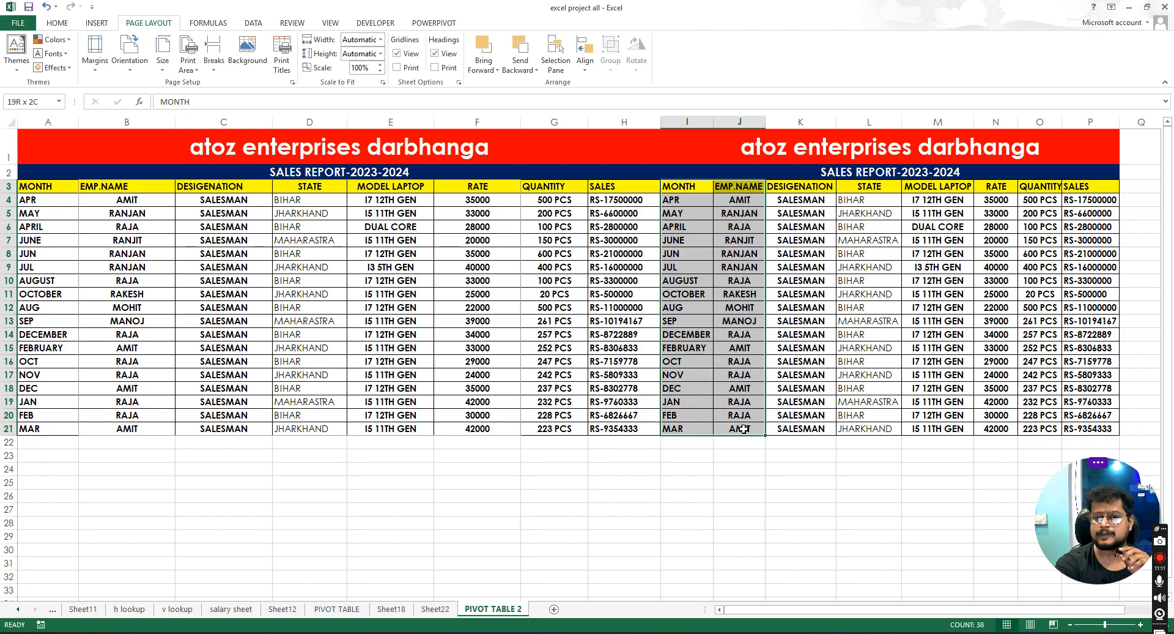
click(188, 64)
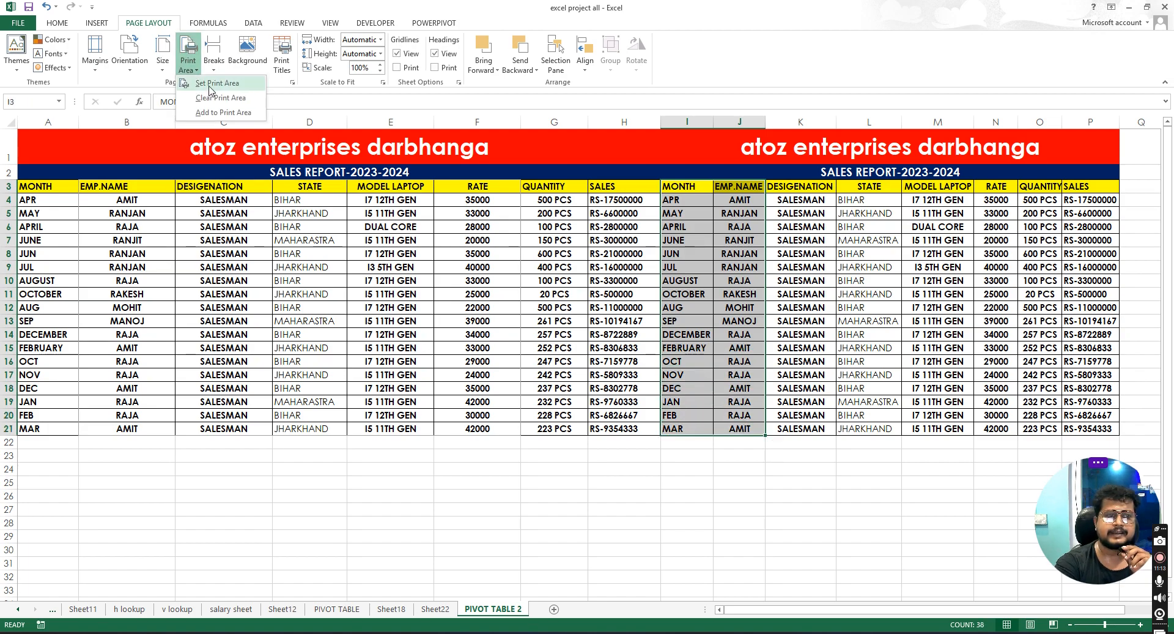
click(210, 84)
- Check the print preview of the new print area
click(24, 23)
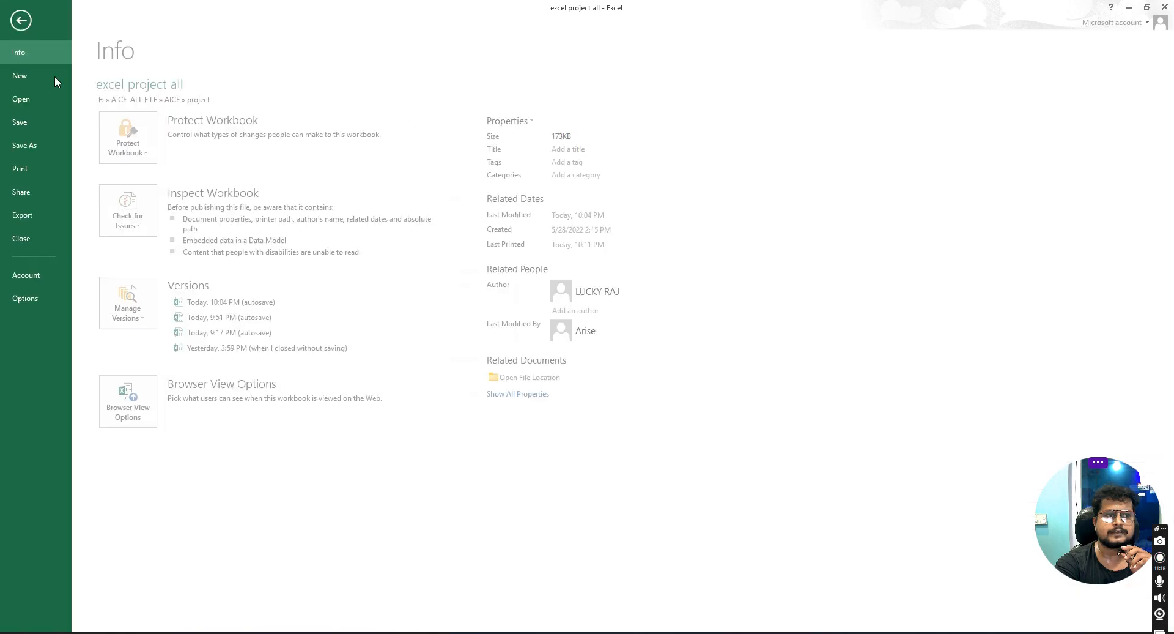
click(39, 167)
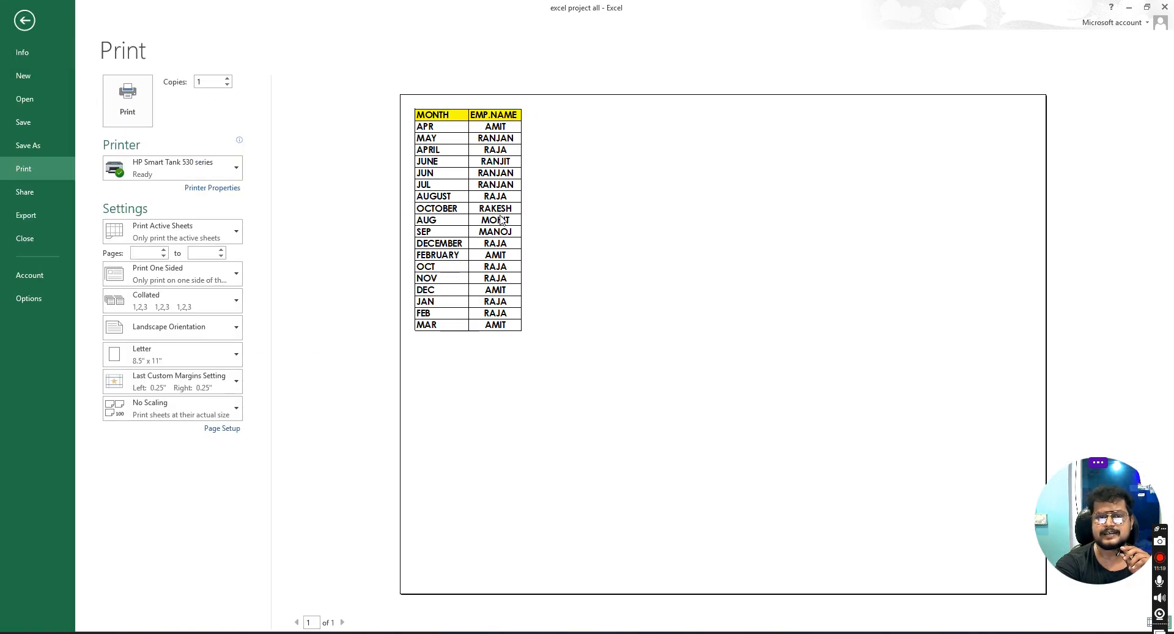
click(32, 19)
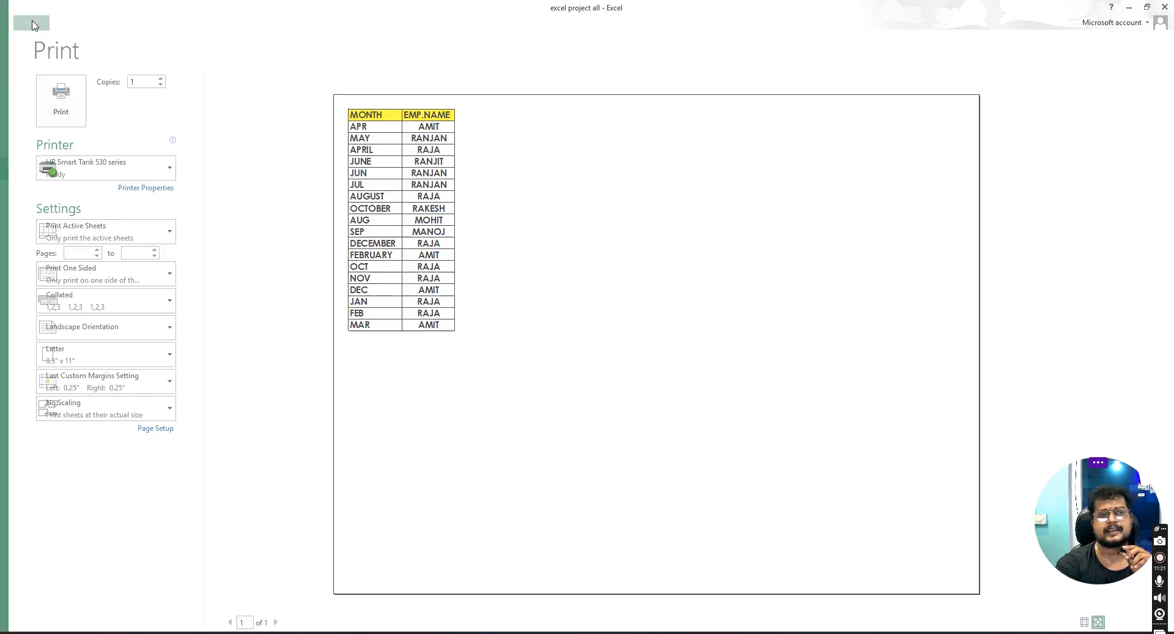
- Select row 13 and insert a page break above it
click(444, 253)
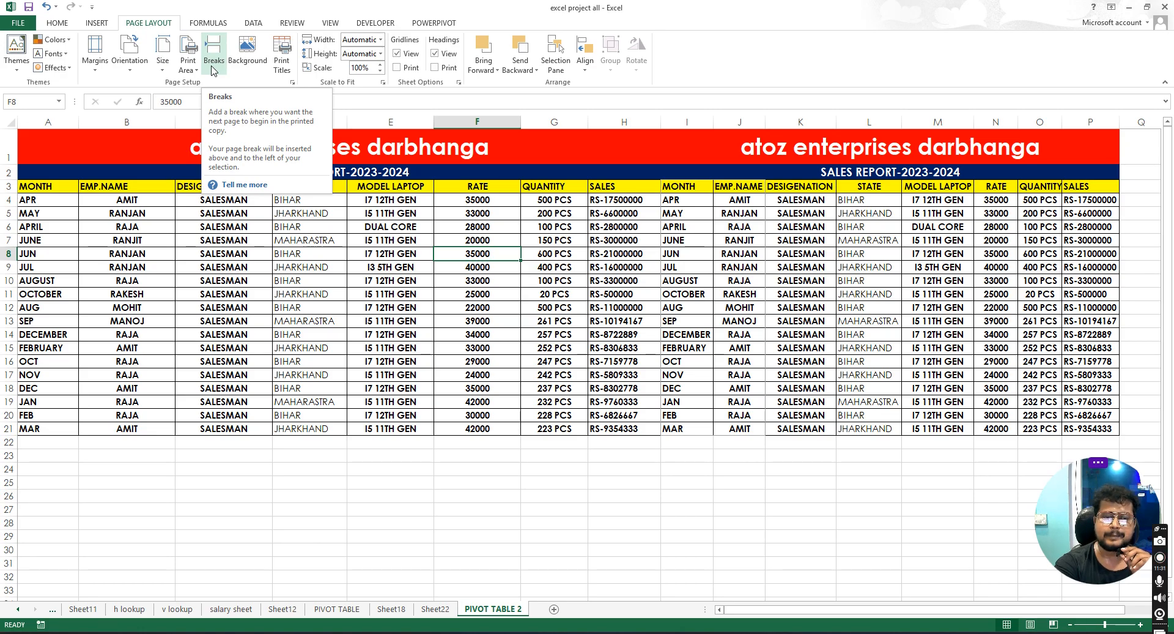
click(555, 334)
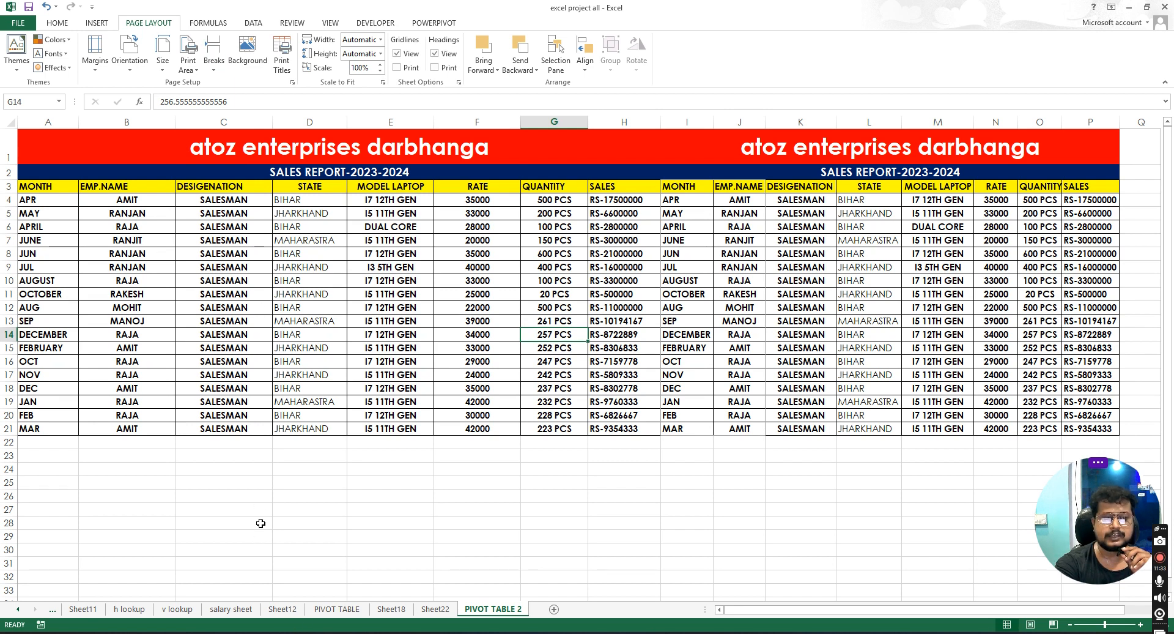
click(287, 373)
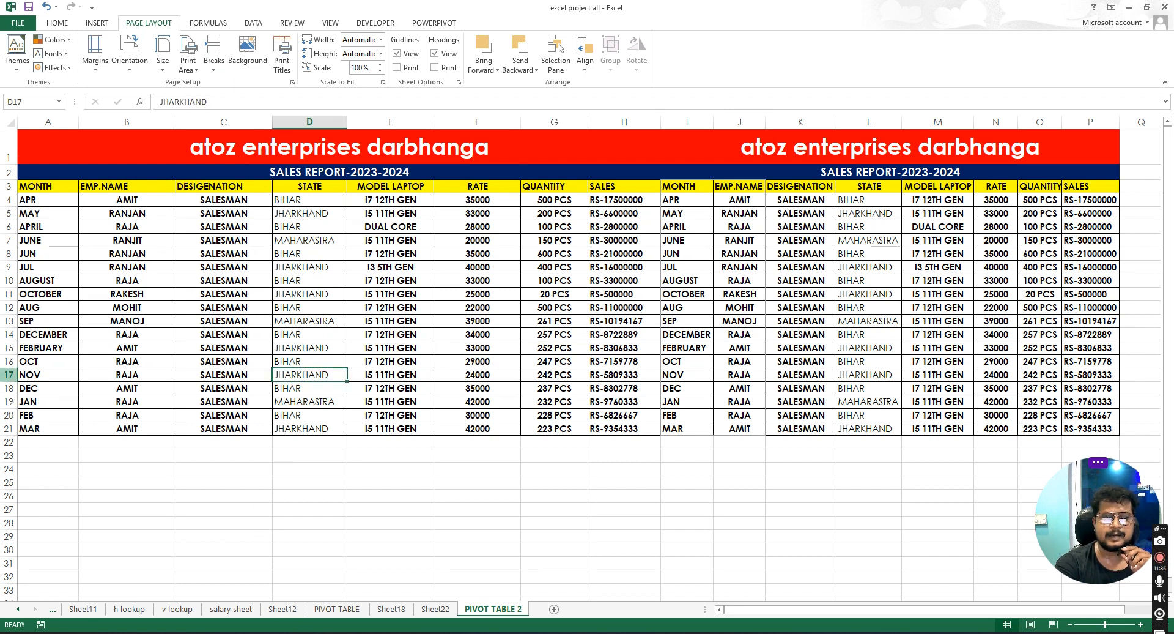
click(9, 374)
click(9, 320)
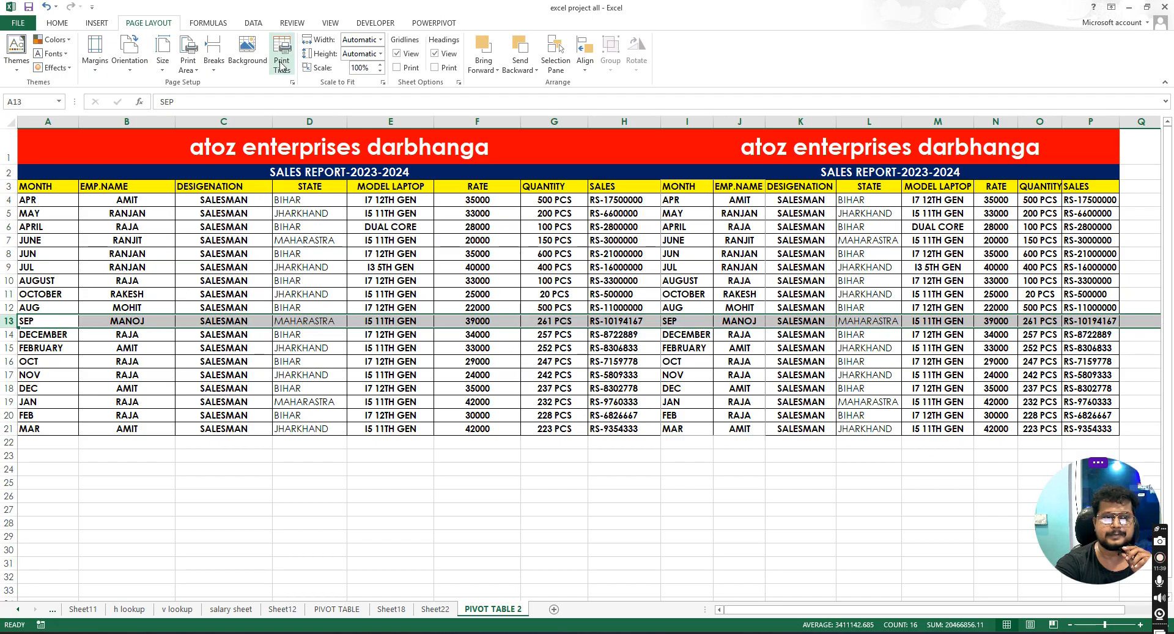
click(214, 61)
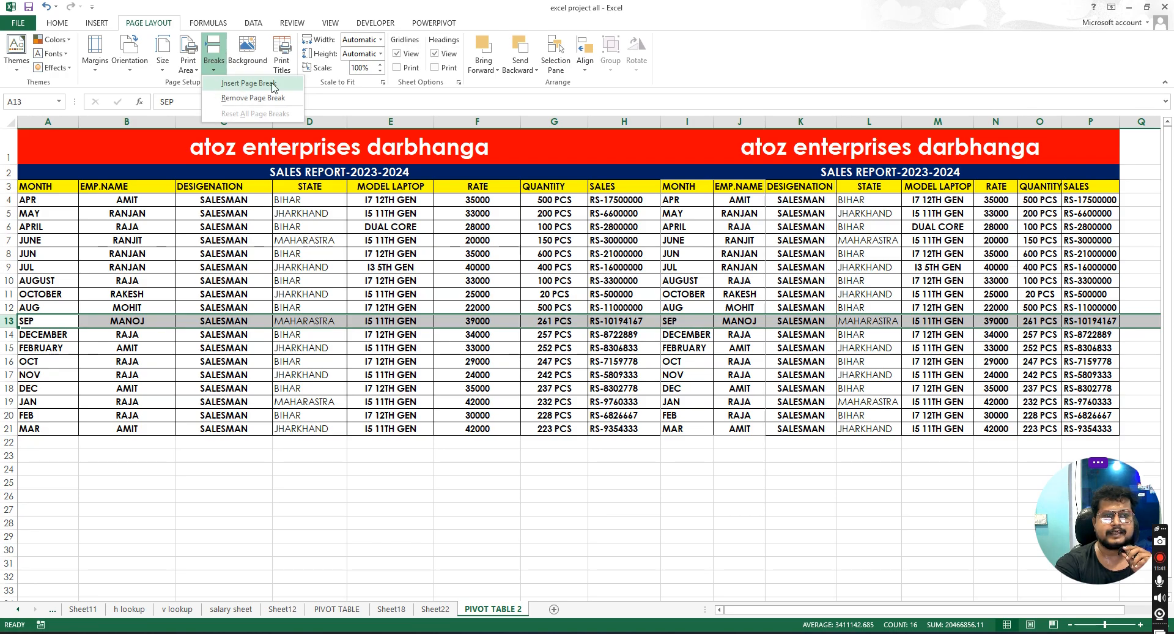
click(247, 84)
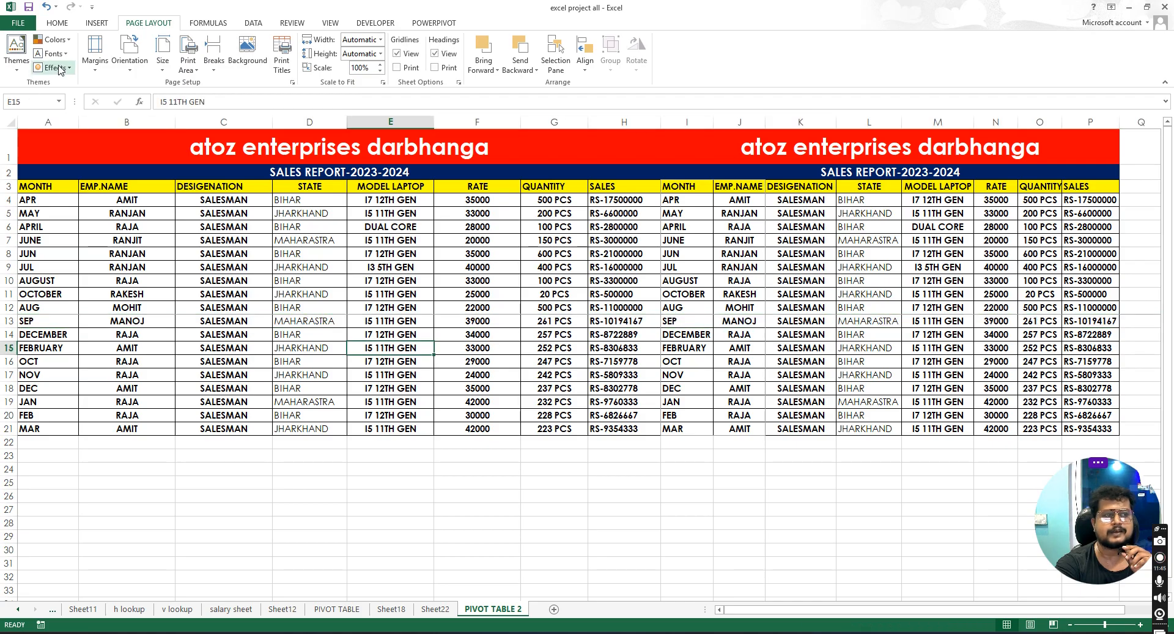
- Open the print preview to check the page break
click(19, 23)
click(39, 169)
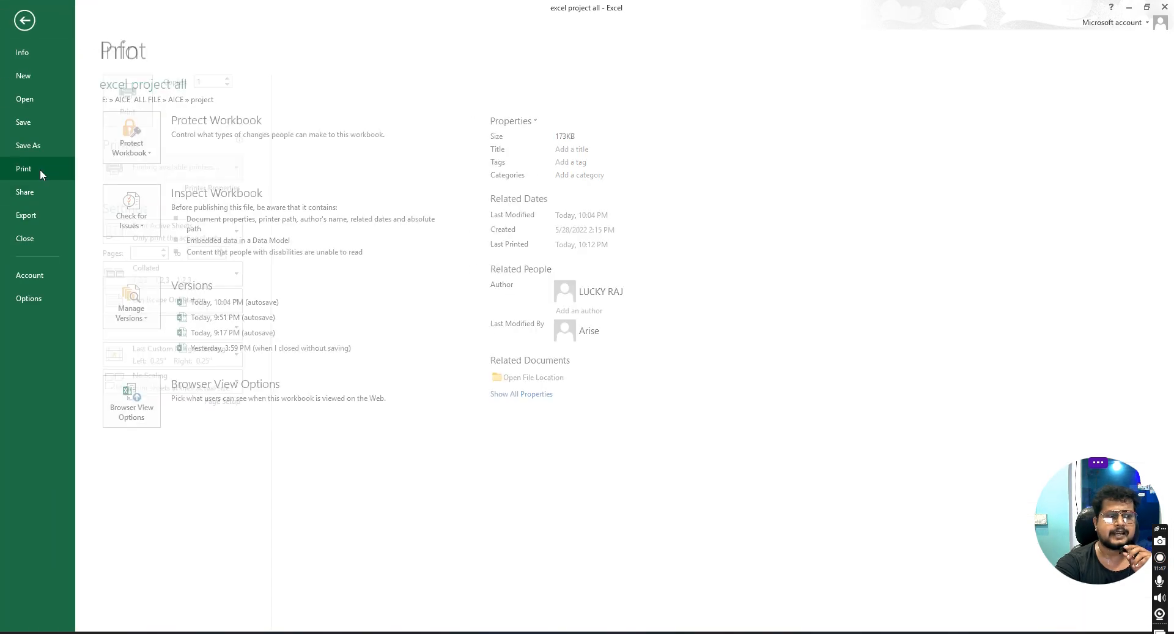
click(34, 27)
- Clear the print area and check the resulting print preview
click(188, 61)
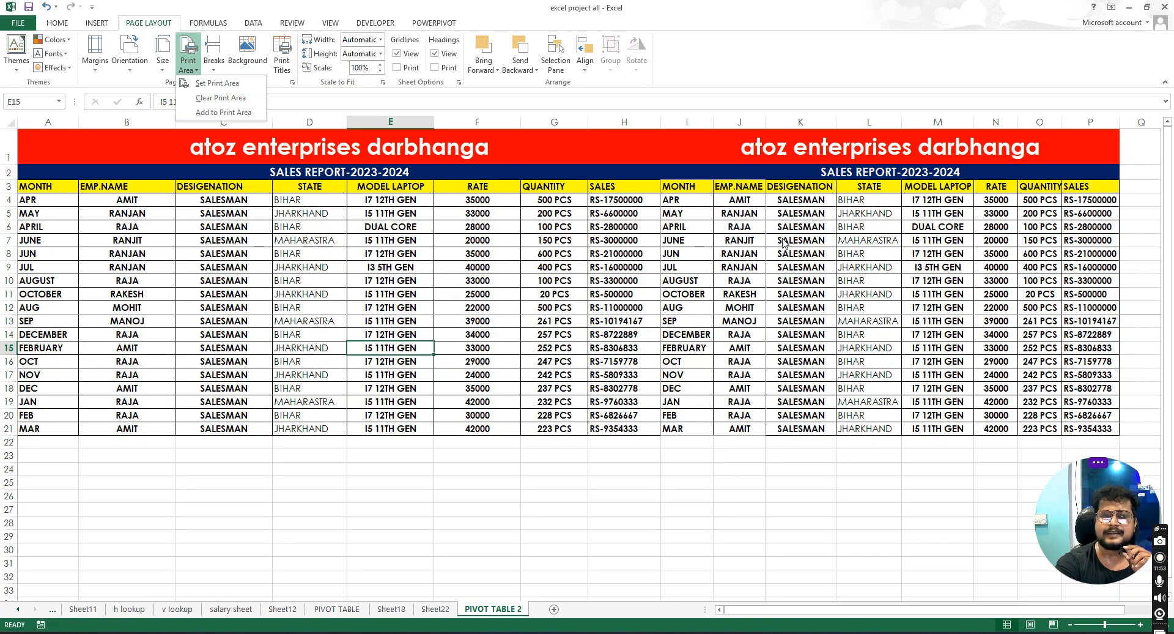
click(232, 98)
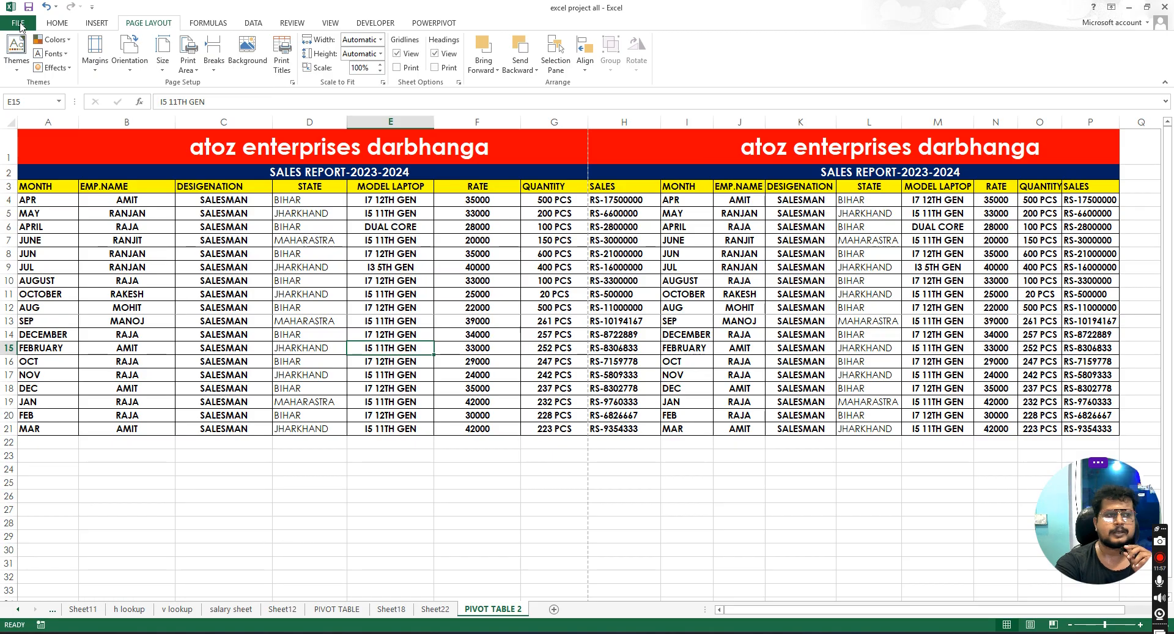
click(18, 23)
click(42, 170)
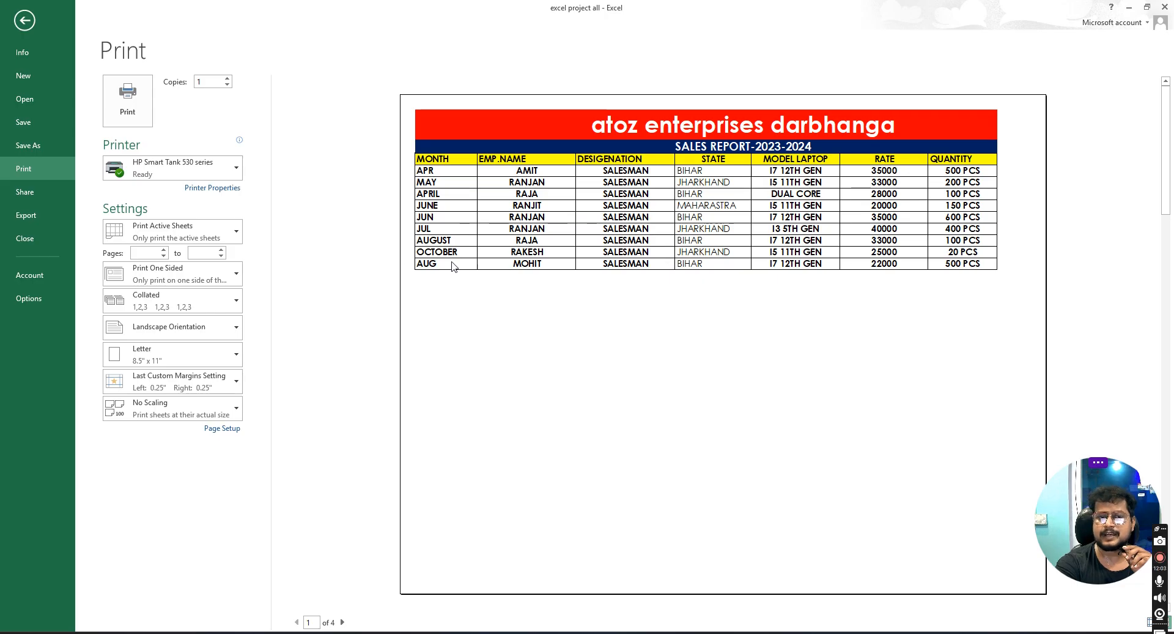
click(24, 21)
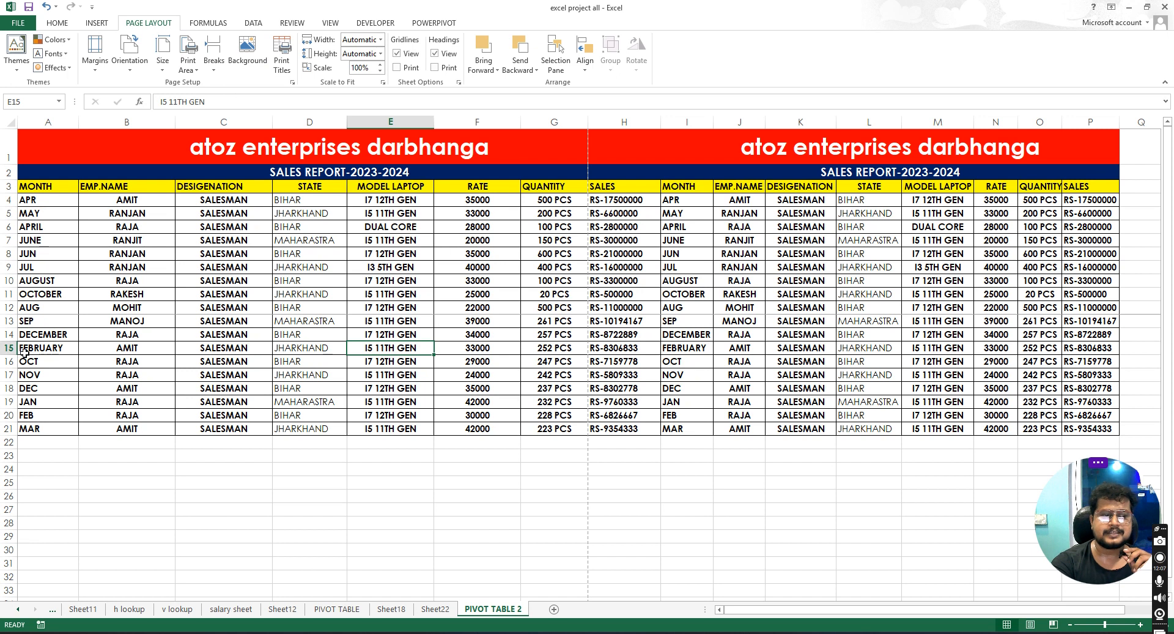
- Select row 14 and insert a page break above it
click(9, 334)
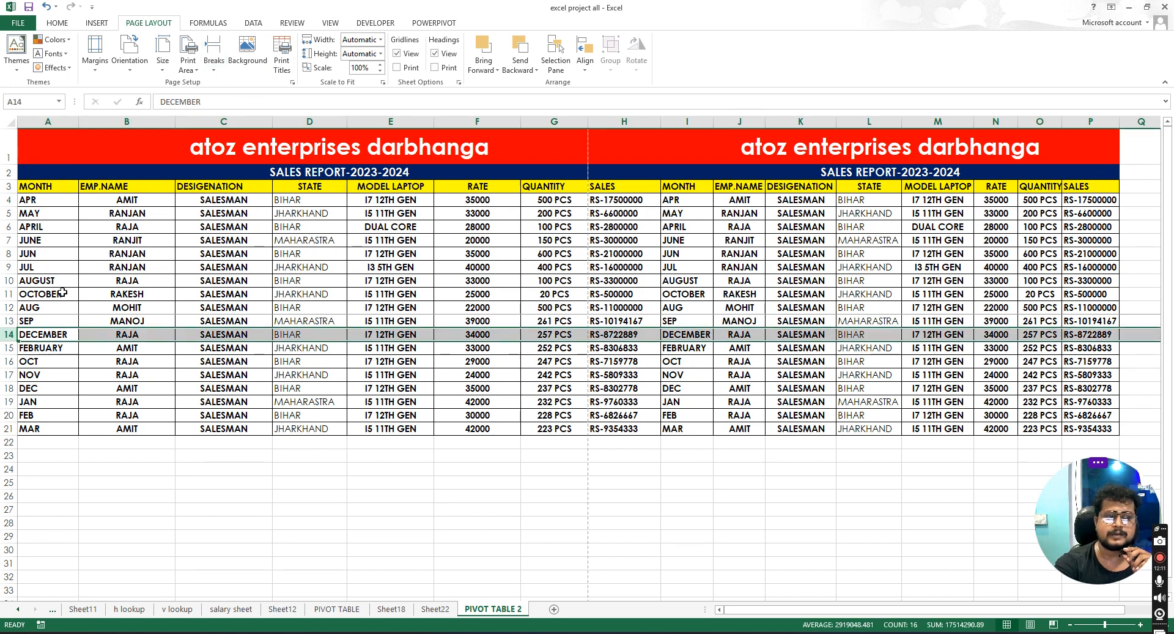
drag(43, 333, 34, 186)
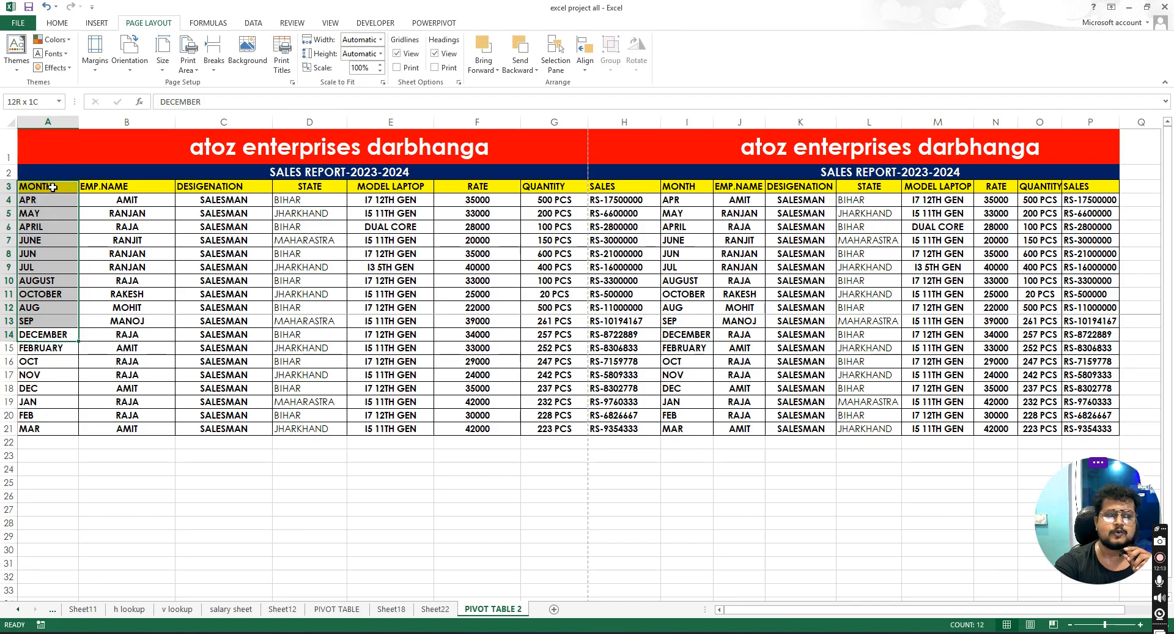
drag(42, 351, 43, 429)
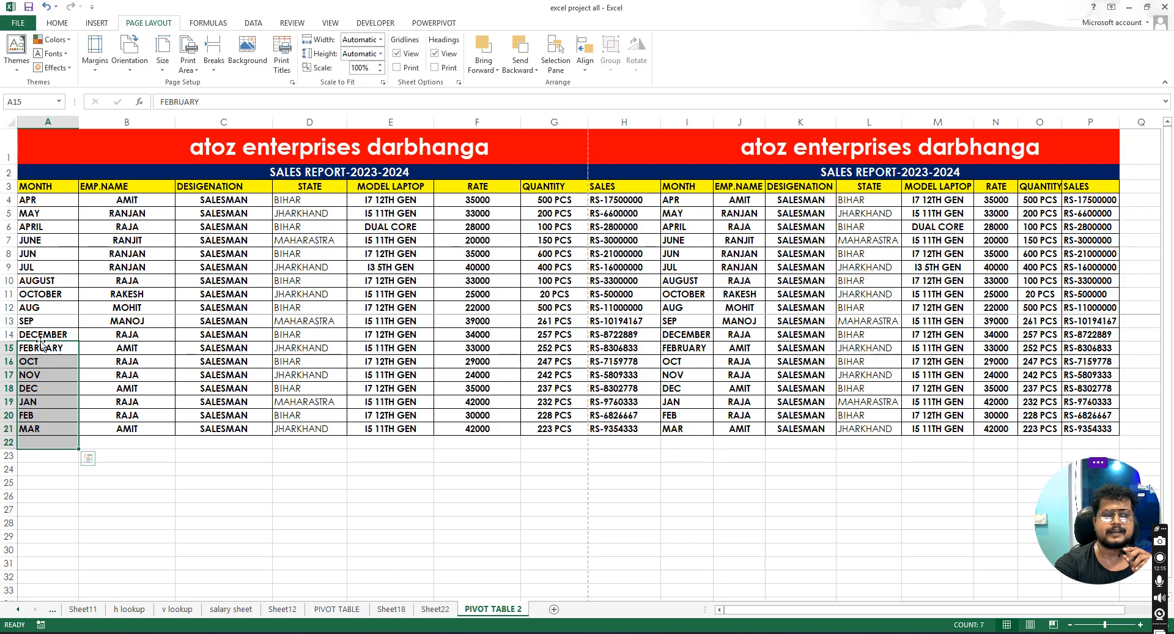
click(8, 334)
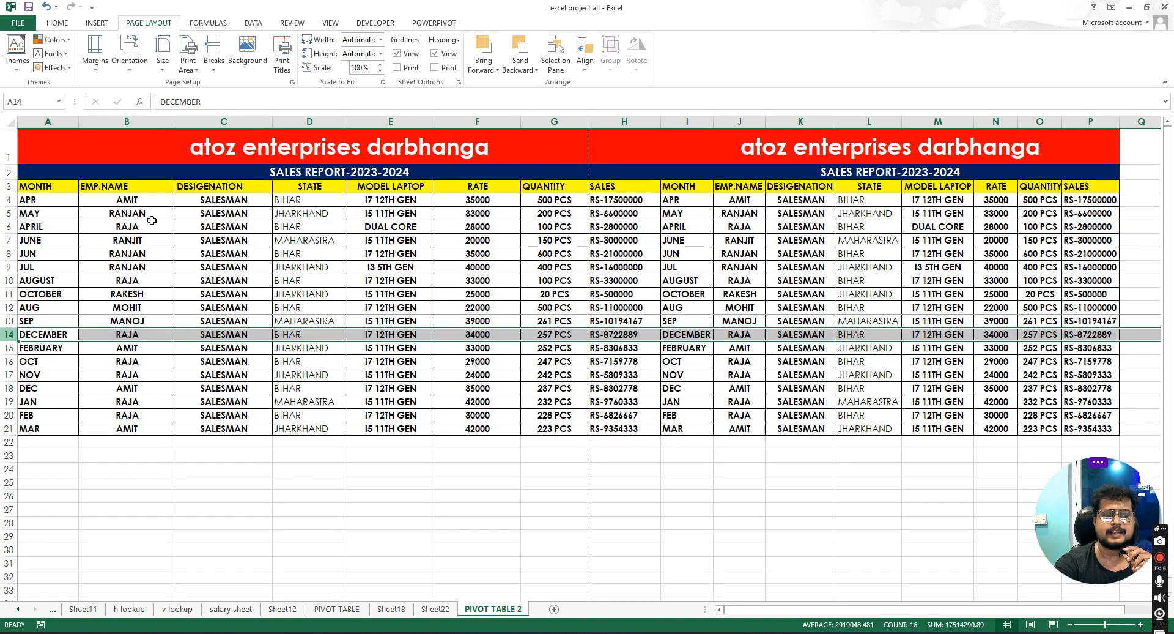
click(213, 64)
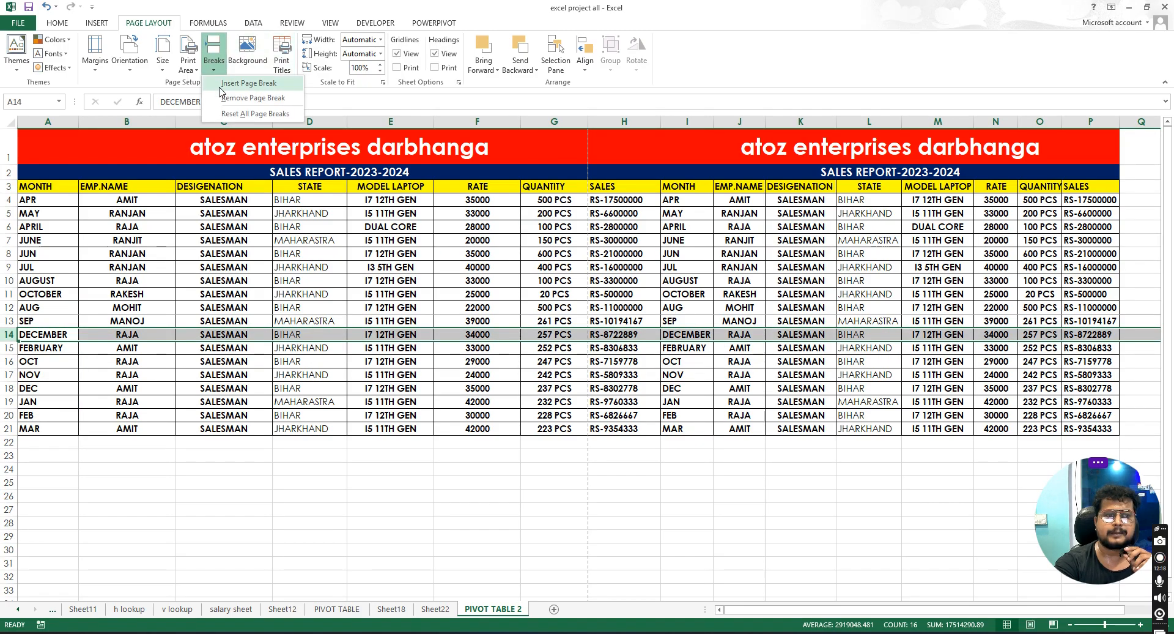
click(251, 84)
- Check the print preview of the page breaks
click(26, 26)
click(40, 170)
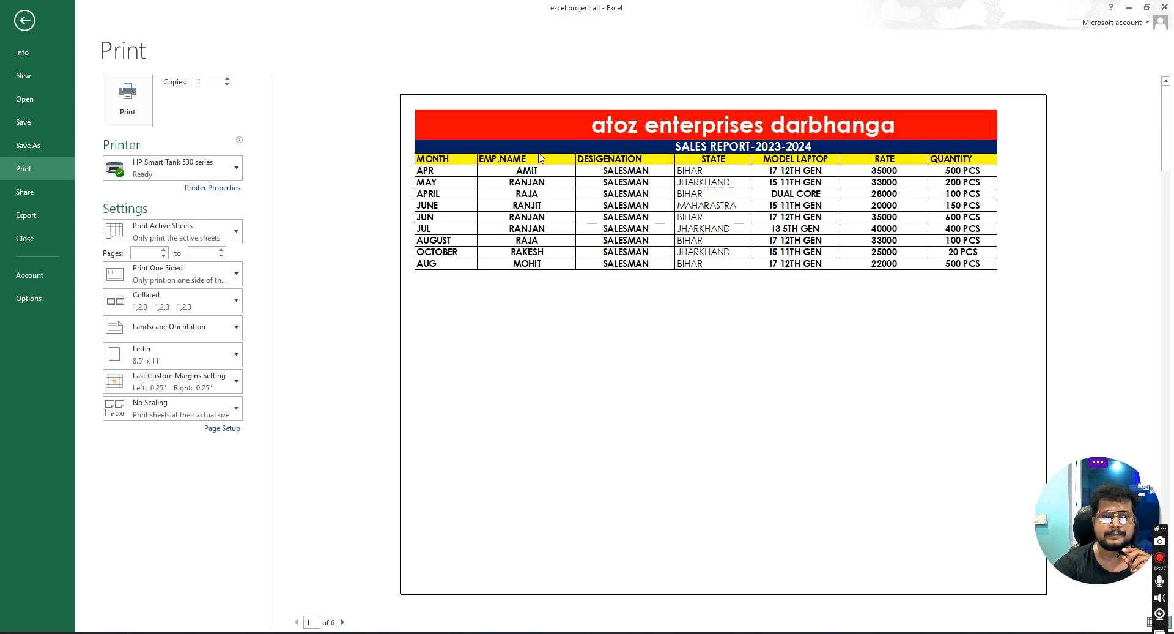
click(25, 21)
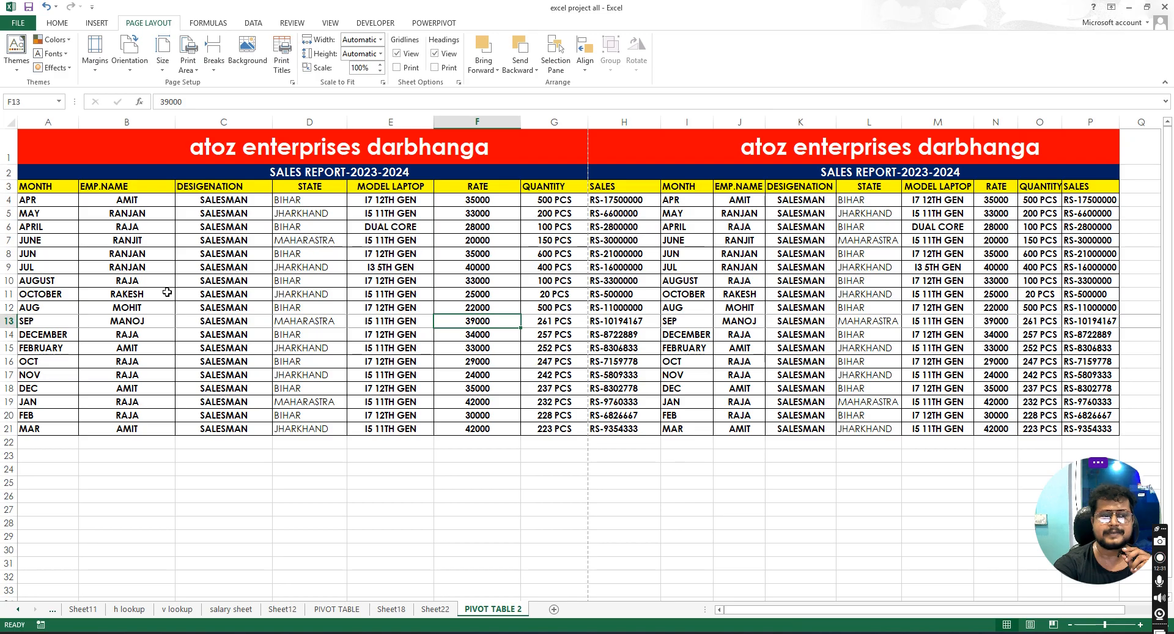
- Set the sheet background to the 819983-widescreen-hd-wallpaper-for-pc-full-screen-1920x1200-720p image from the Desktop
click(143, 344)
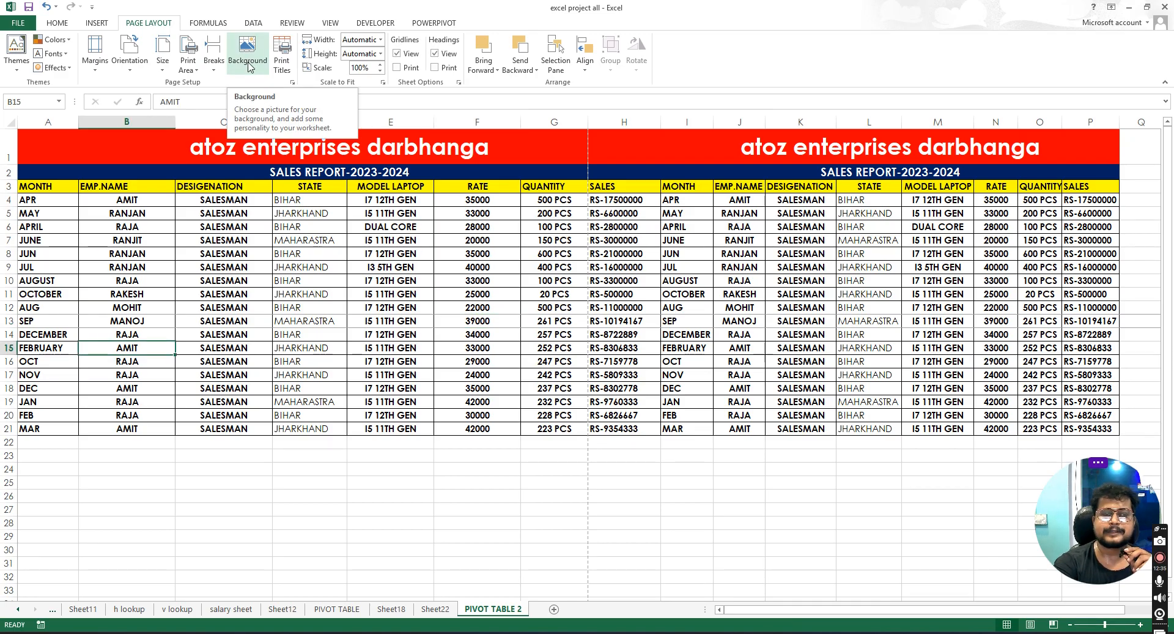
click(567, 241)
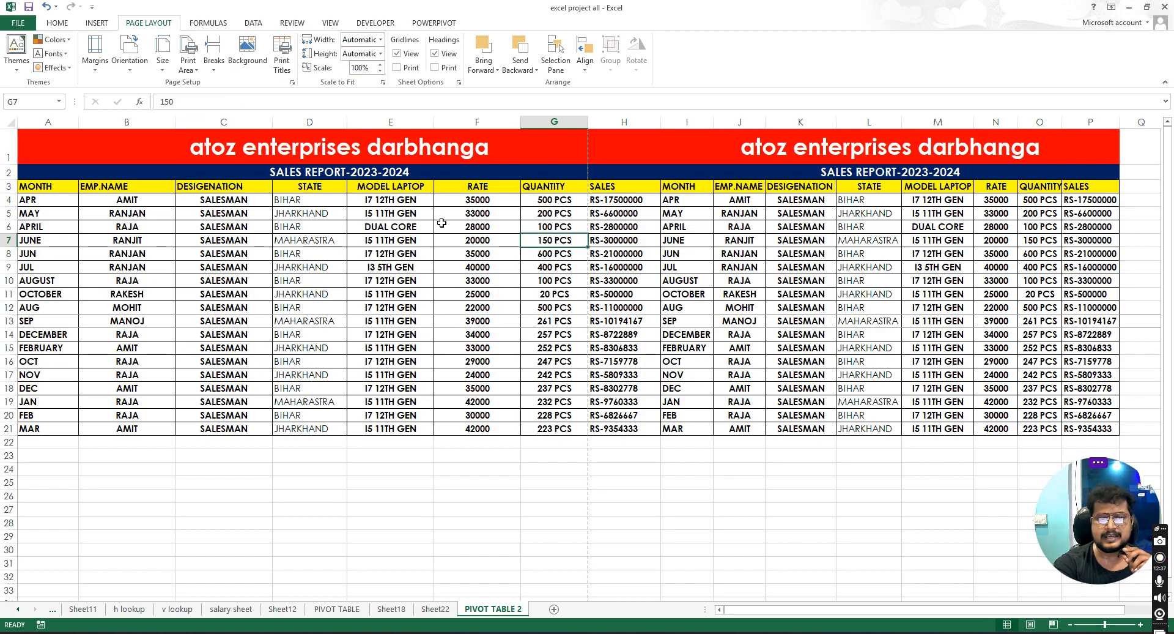
click(247, 54)
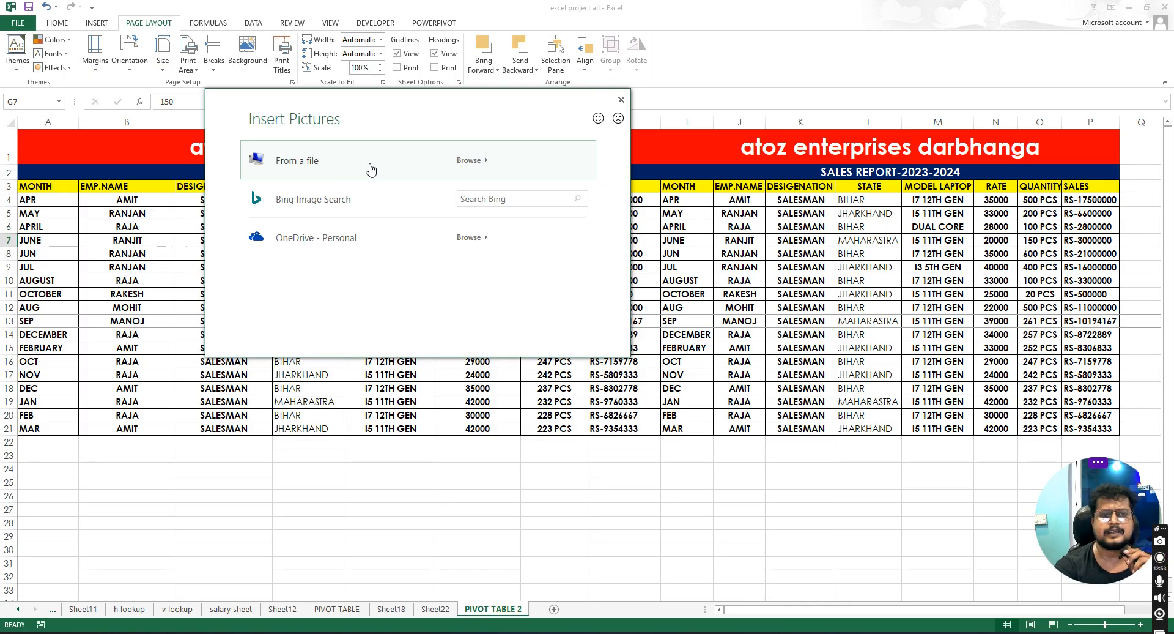
click(411, 165)
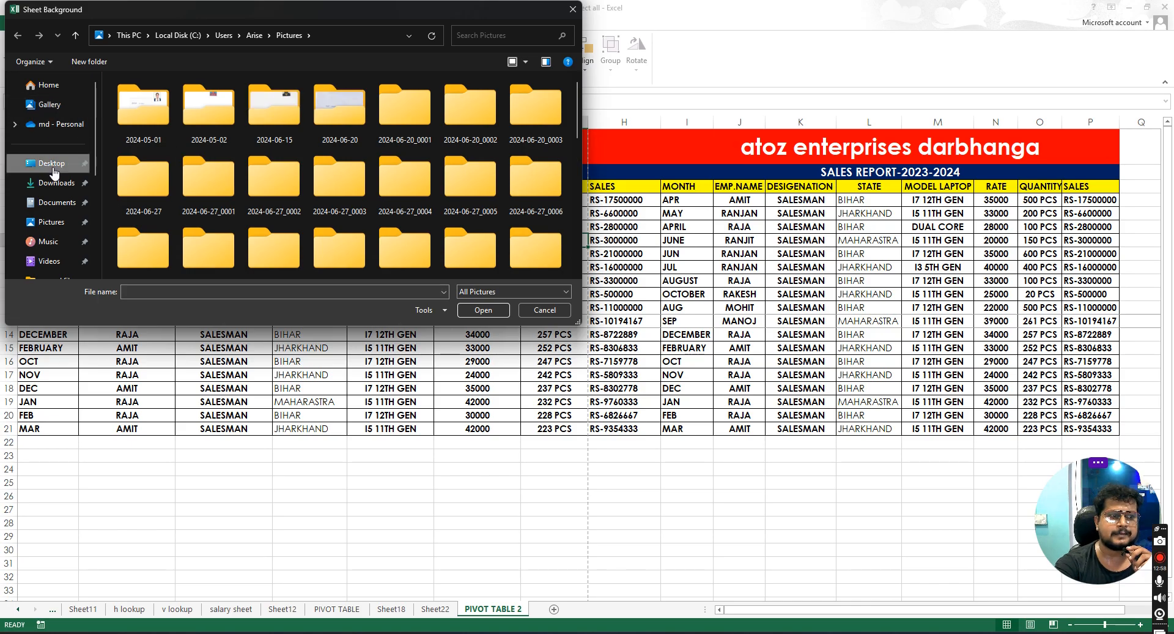
click(54, 168)
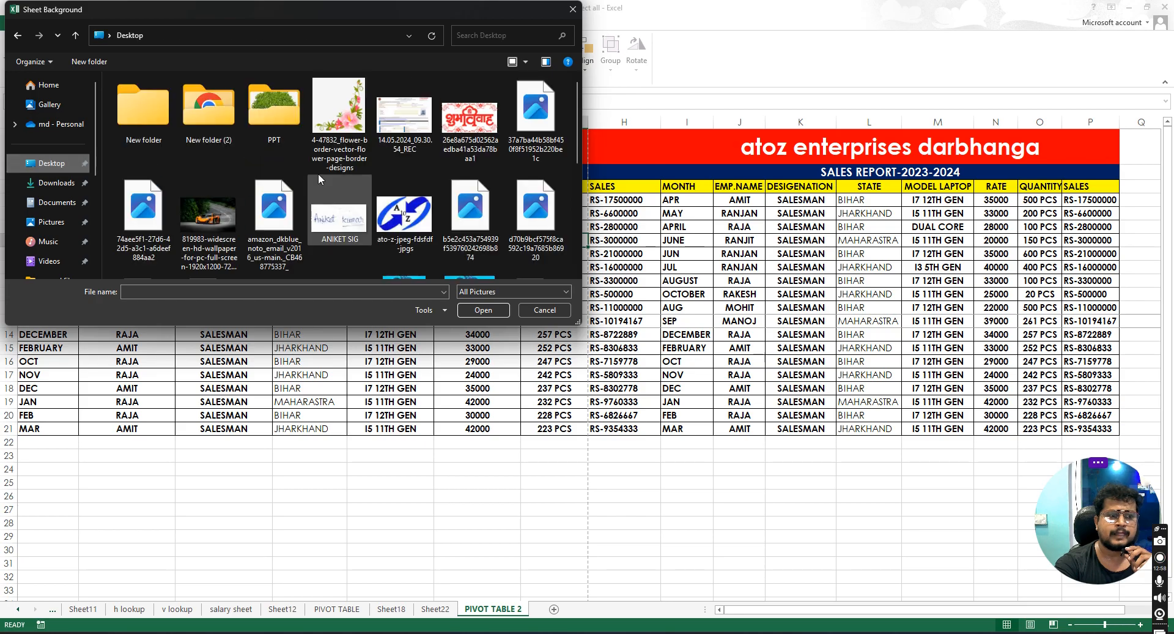
click(212, 211)
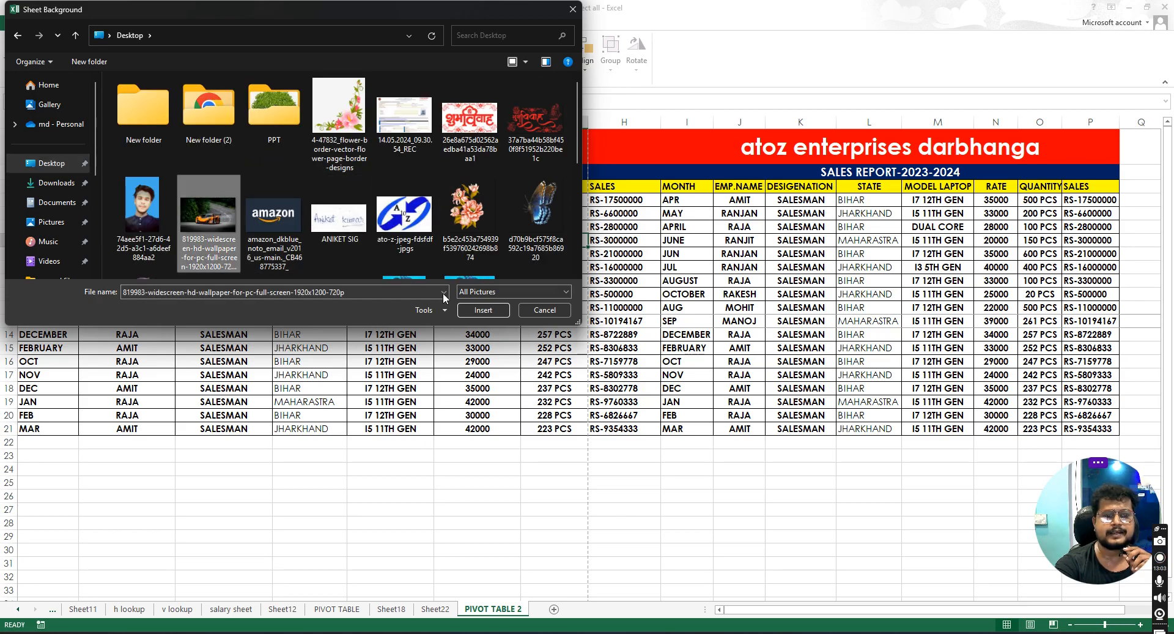
click(483, 310)
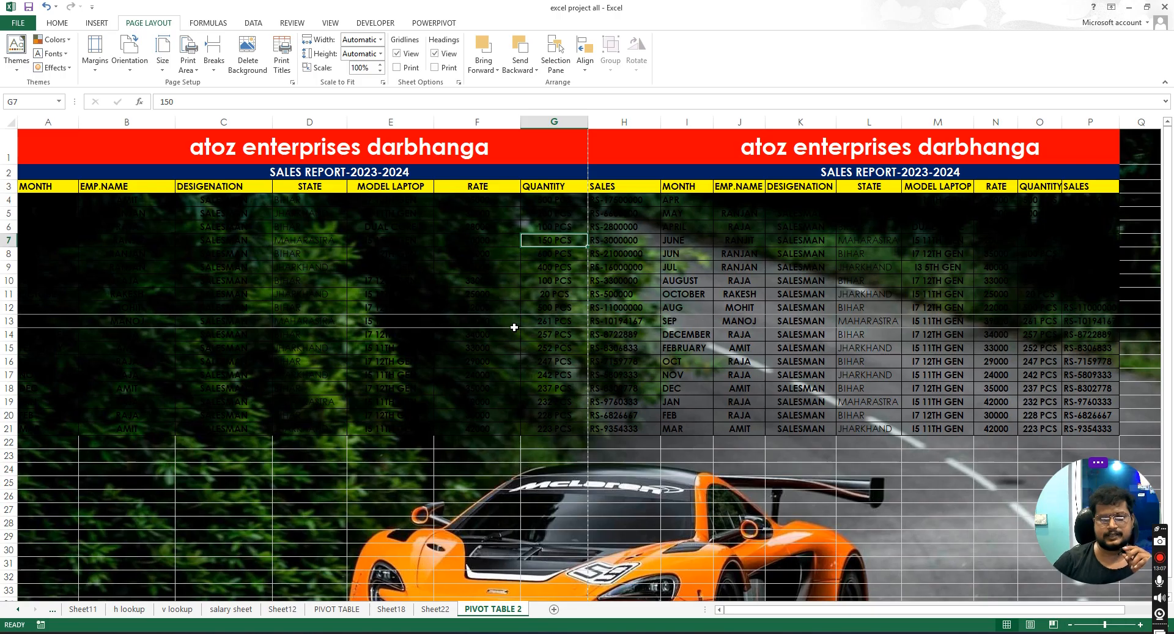
- Delete the sheet background image
scroll(526, 381, down, 2)
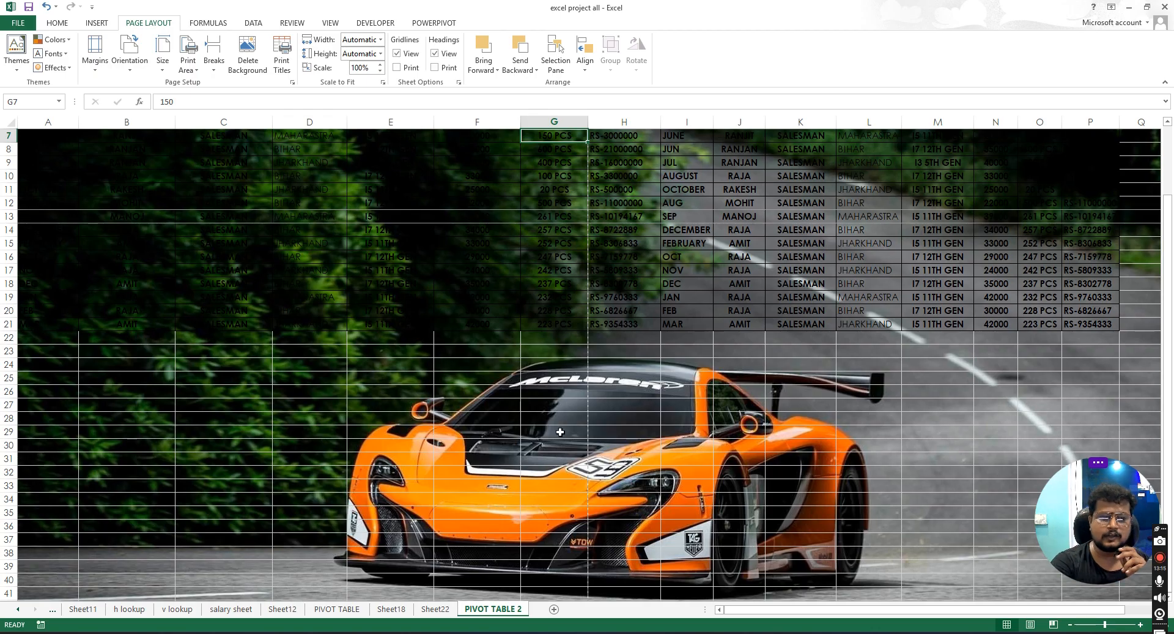
click(559, 369)
scroll(541, 369, up, 2)
drag(565, 317, 569, 310)
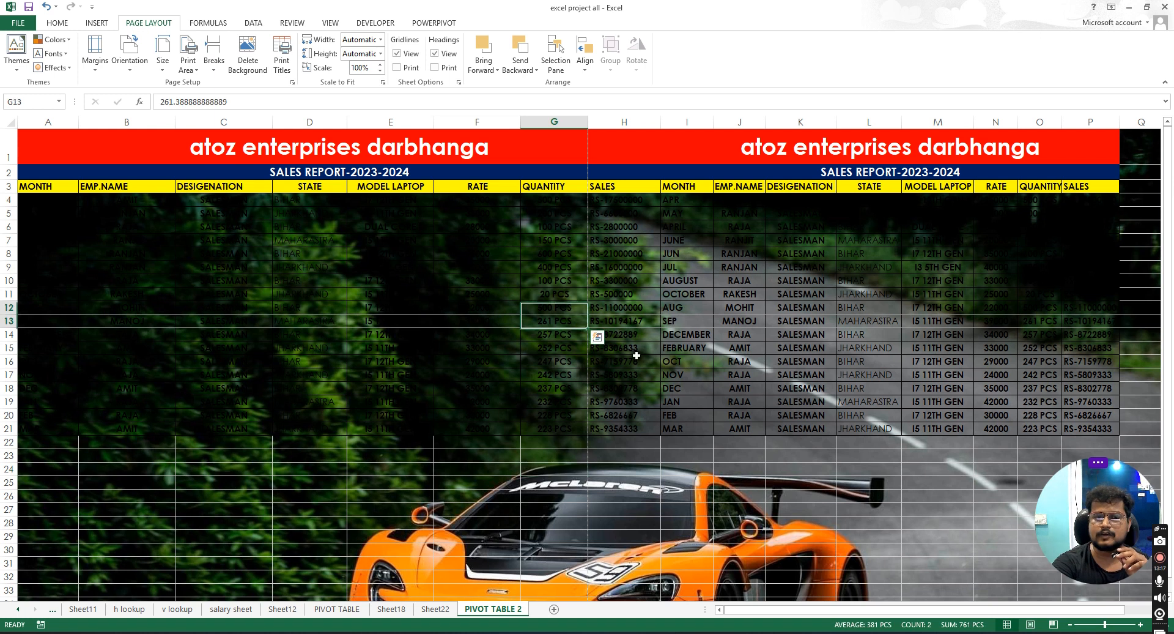
click(628, 267)
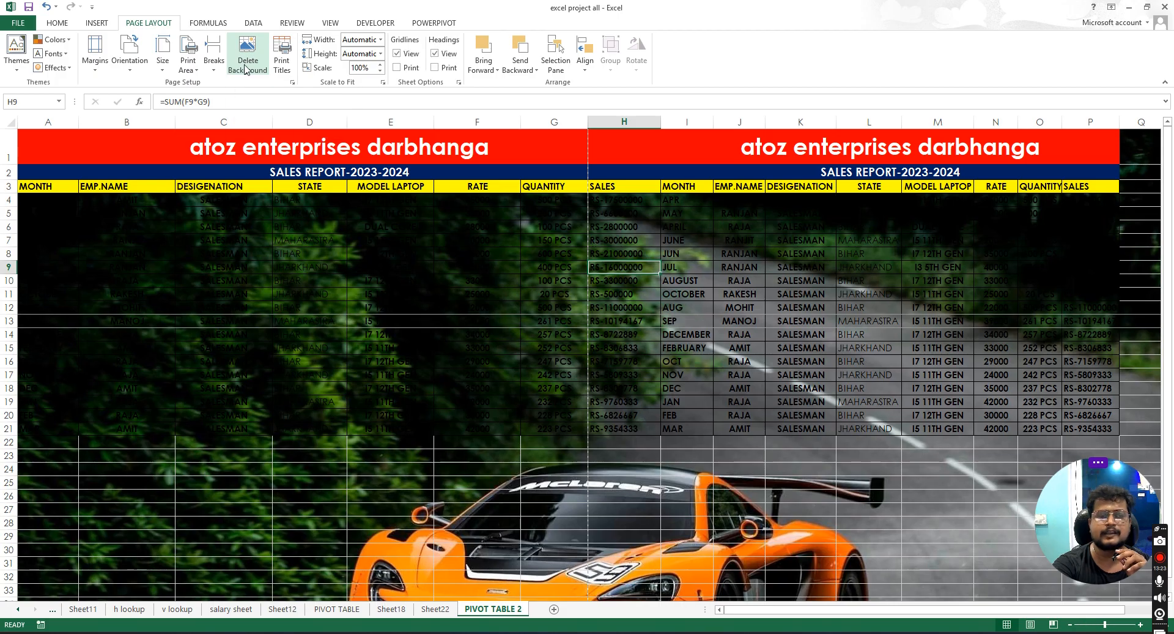
click(483, 321)
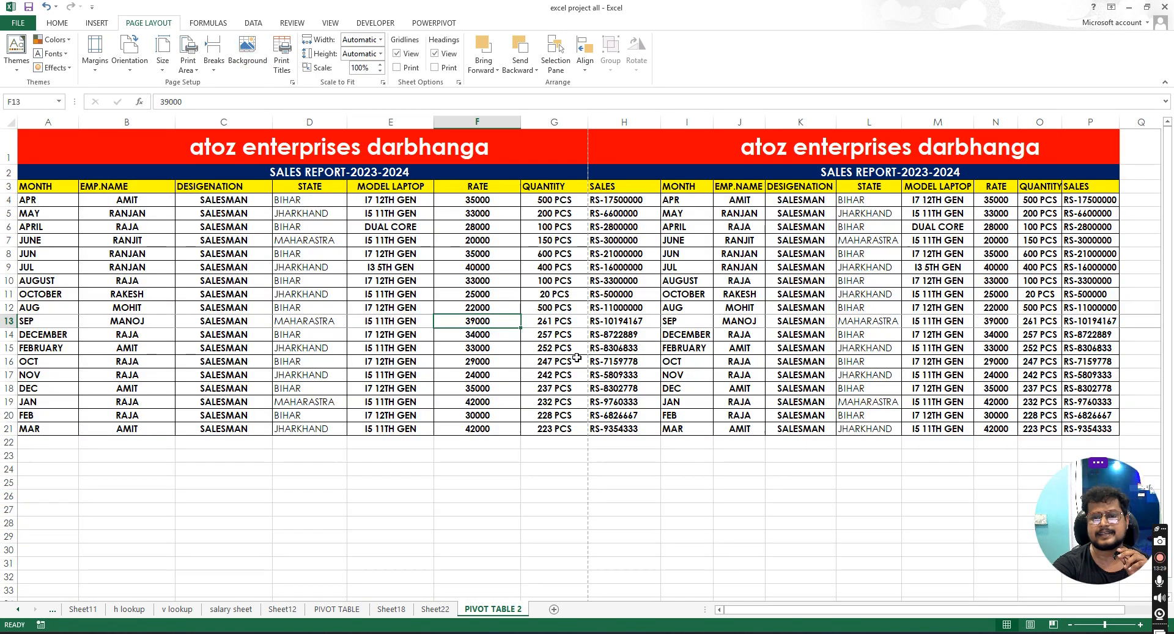
click(503, 389)
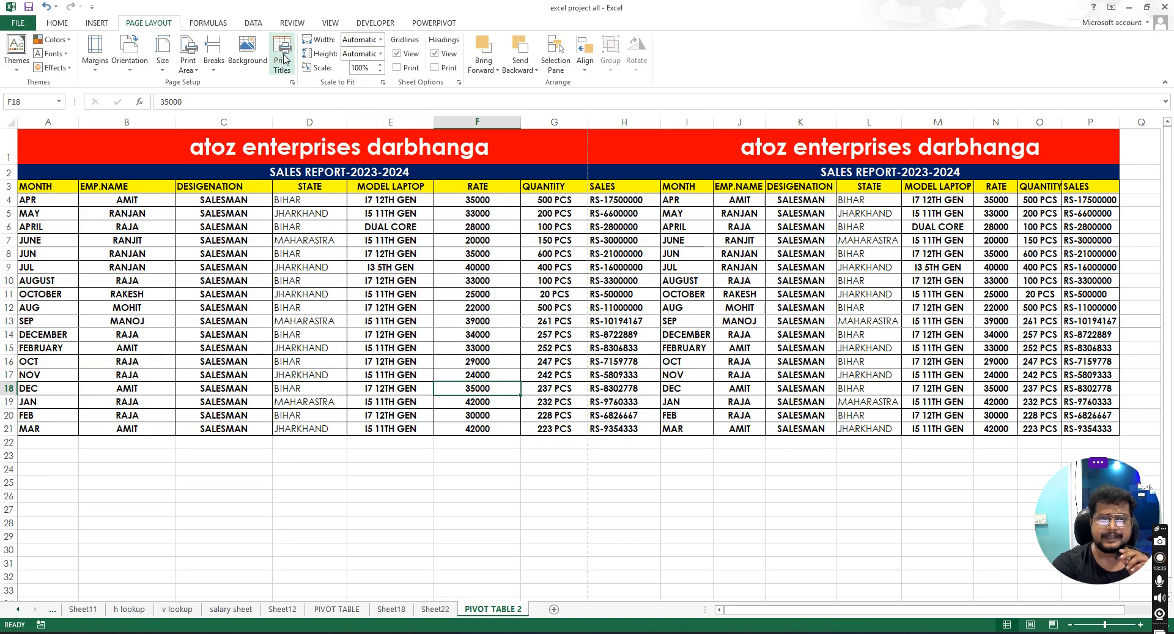
- Copy the data rows A4:H21 and paste them directly below the table starting at A22
drag(31, 188, 1091, 186)
click(538, 332)
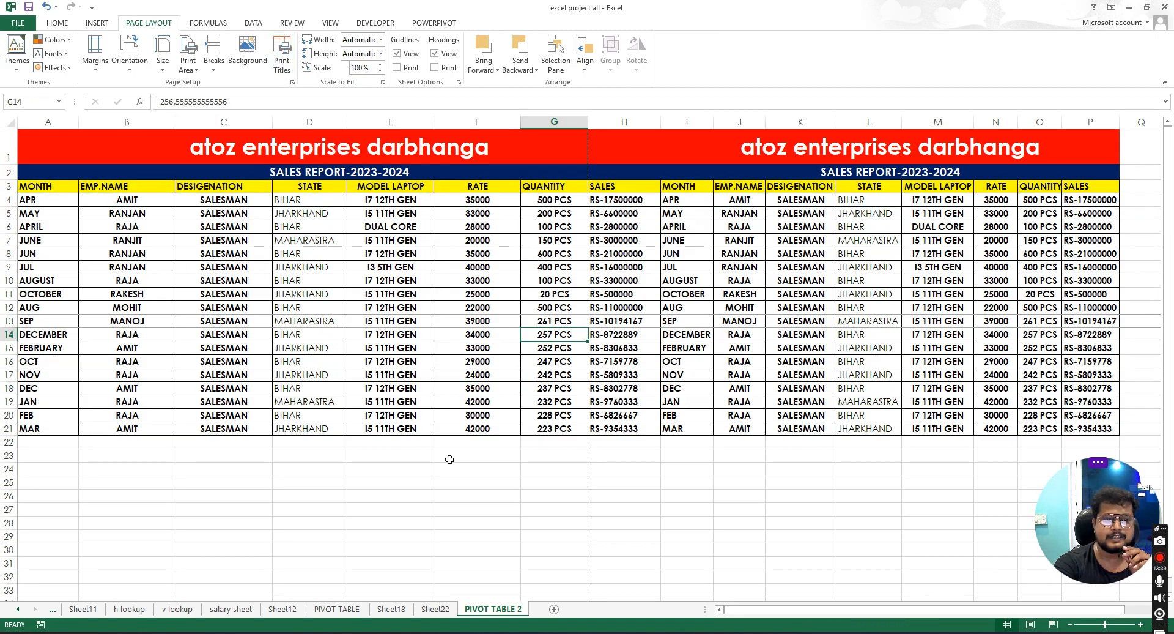
drag(34, 204, 625, 424)
right_click(413, 334)
click(443, 360)
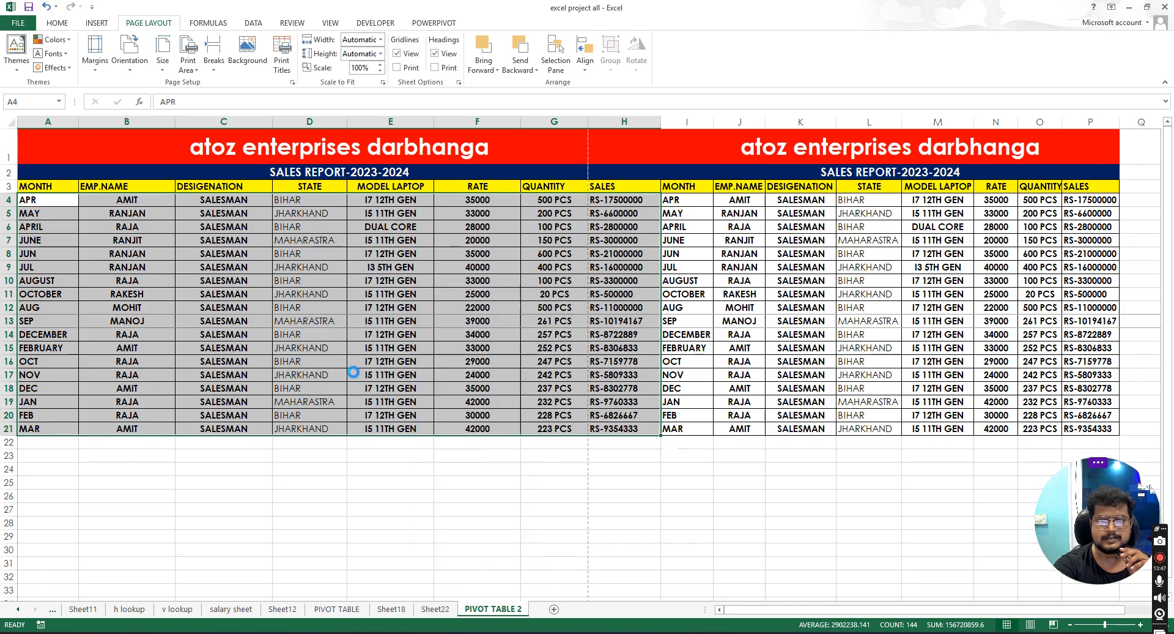
click(54, 445)
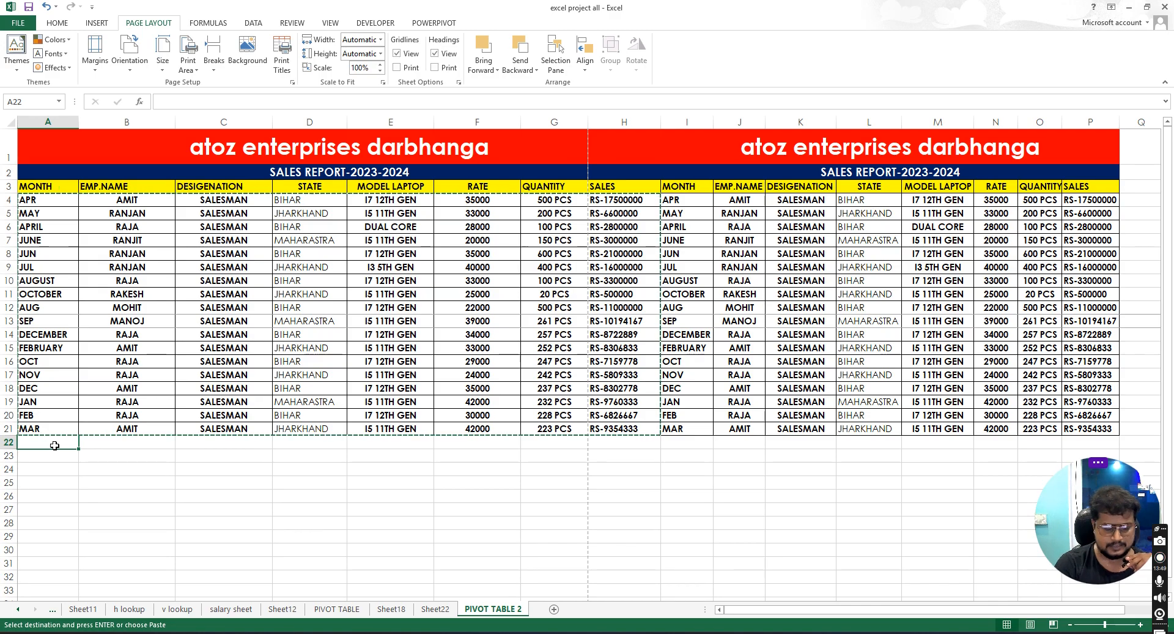
key(ctrl+v)
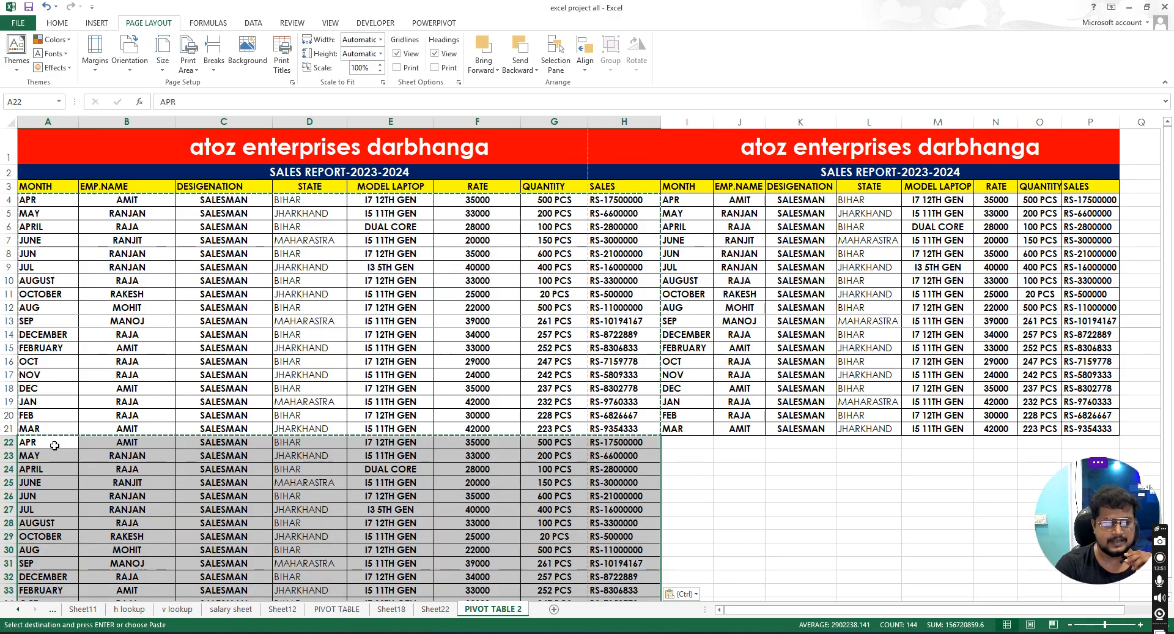
- Paste the same copied rows again starting at A40 and at A58
scroll(51, 445, down, 7)
click(52, 339)
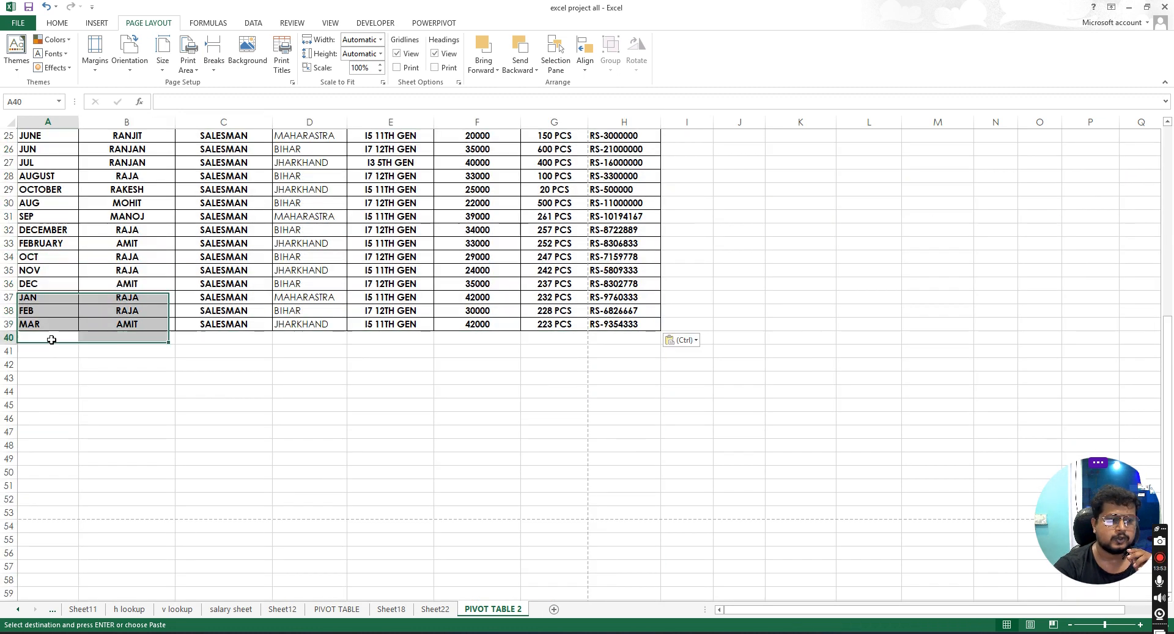
key(ctrl+v)
scroll(82, 387, down, 5)
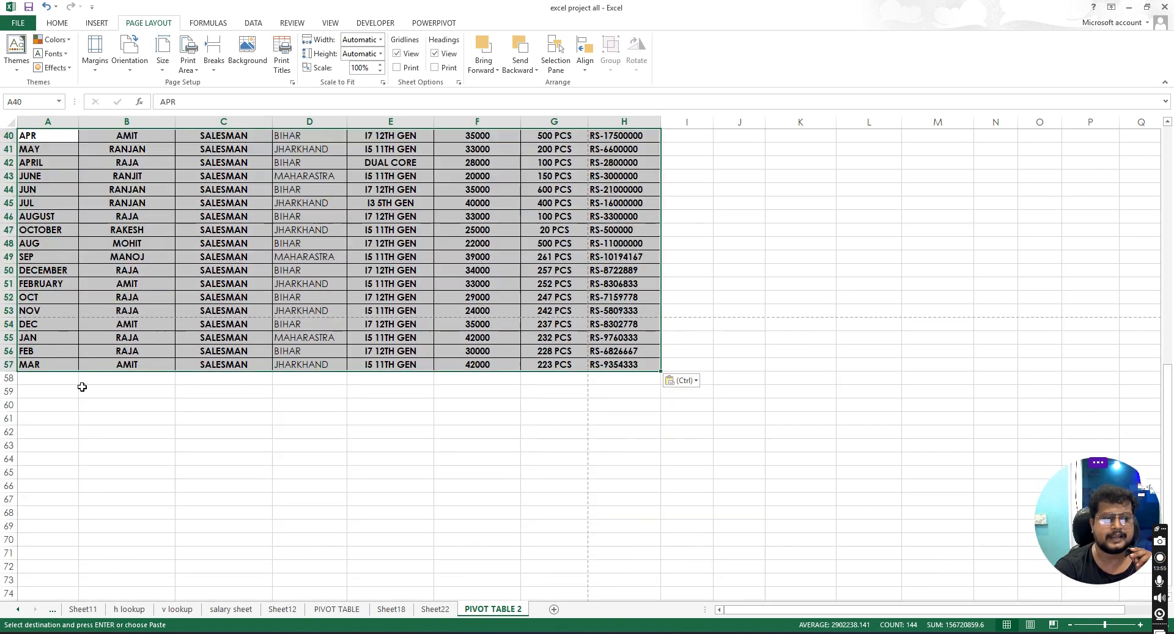
click(49, 375)
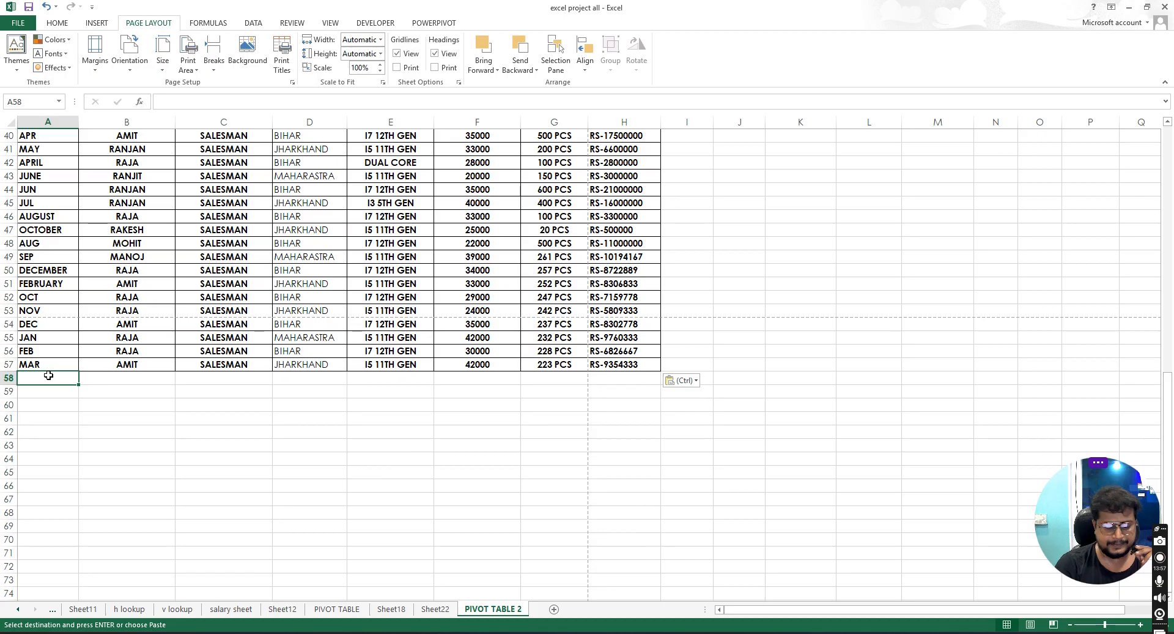
key(ctrl+v)
scroll(61, 397, up, 13)
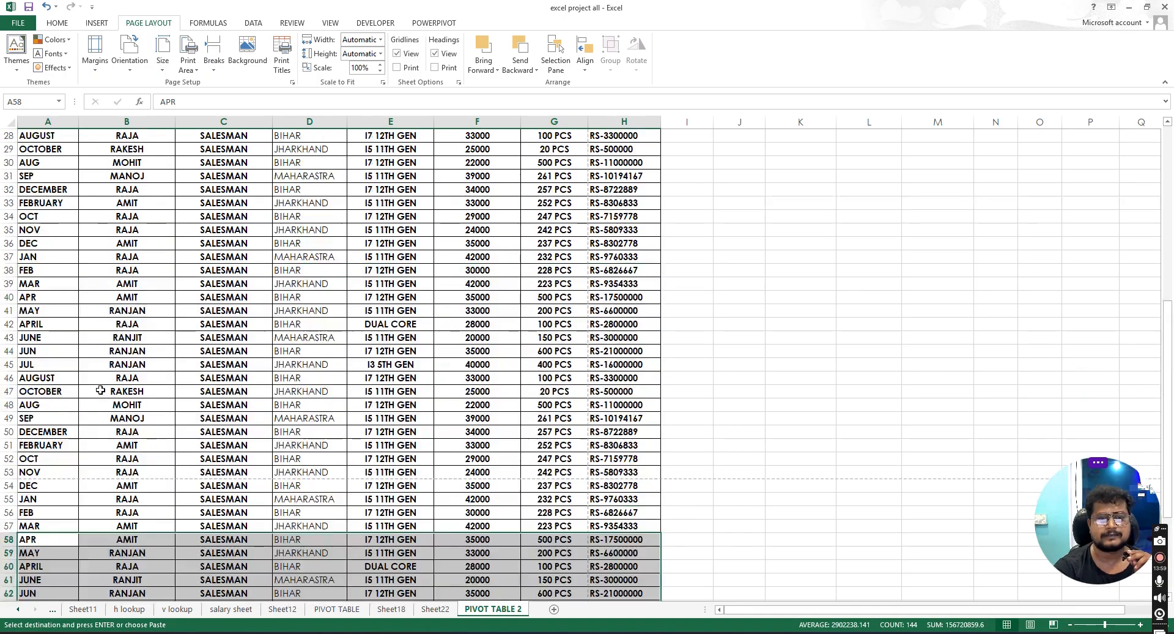
click(309, 240)
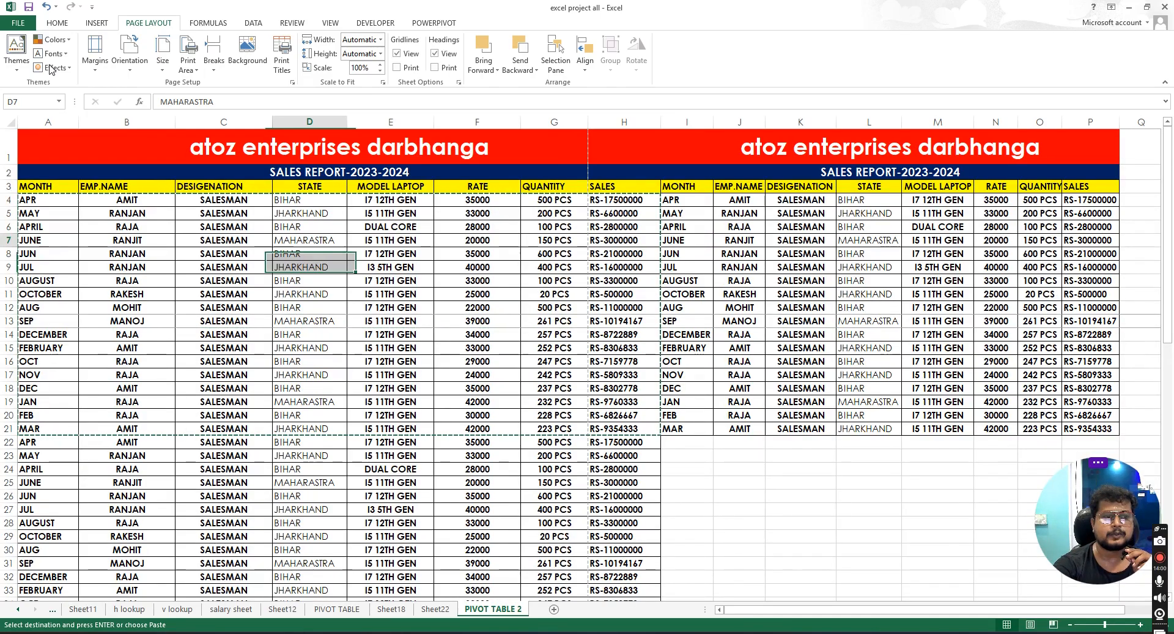
- Check the print preview of the extended sheet
click(19, 23)
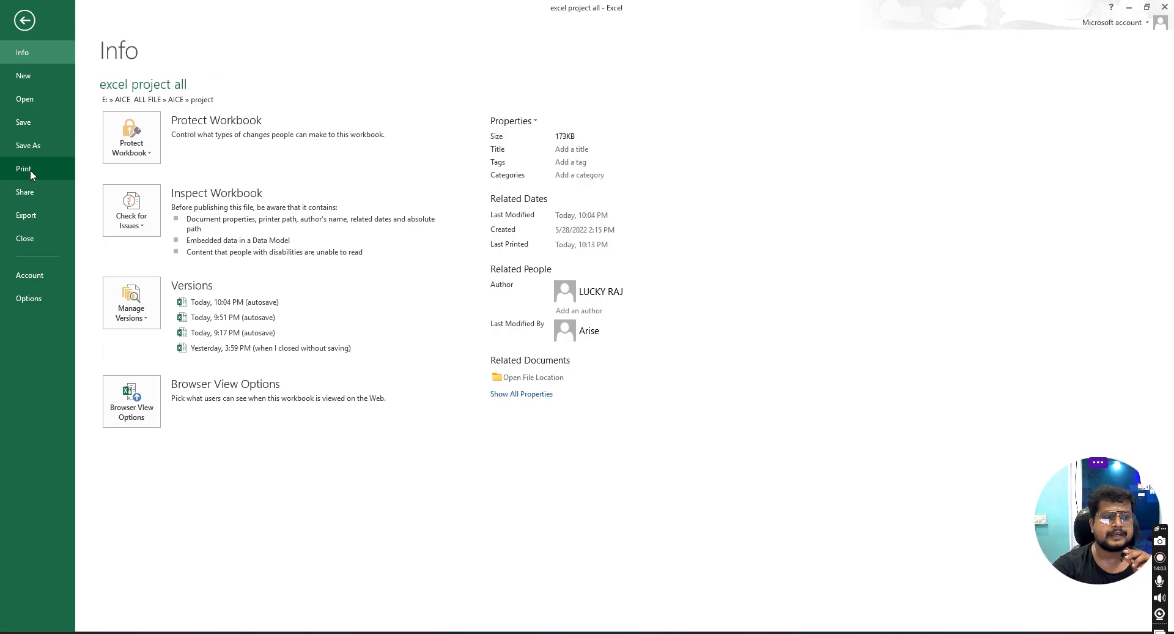
click(31, 170)
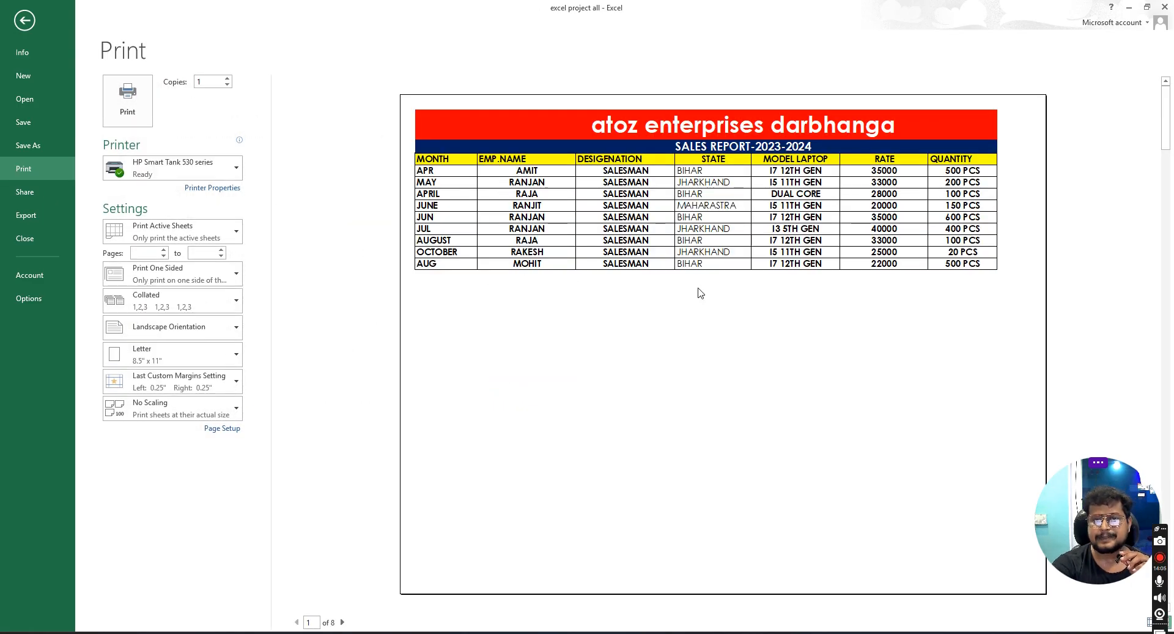
click(22, 22)
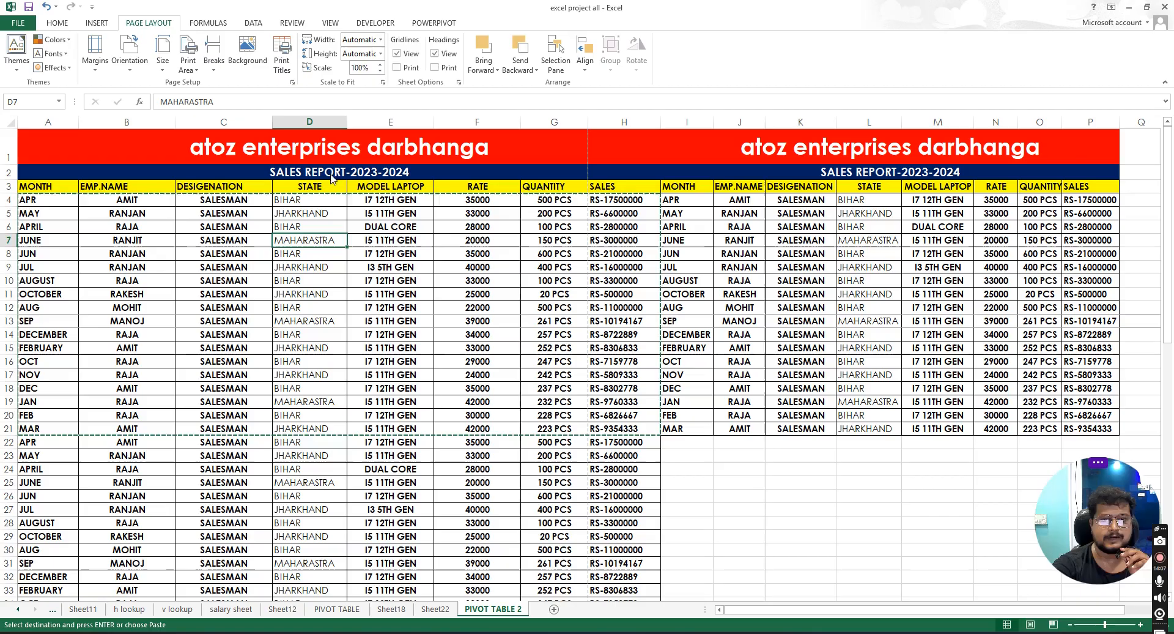
- Remove the manual page break from the sheet, checking the print preview in between
click(216, 72)
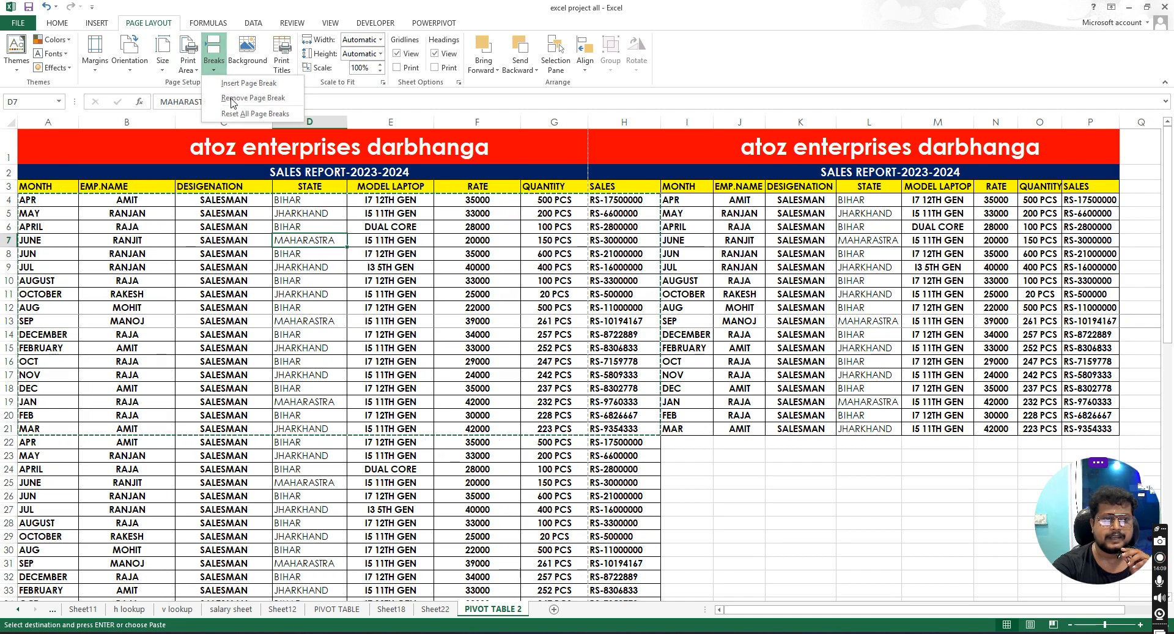
click(269, 100)
click(19, 23)
click(29, 174)
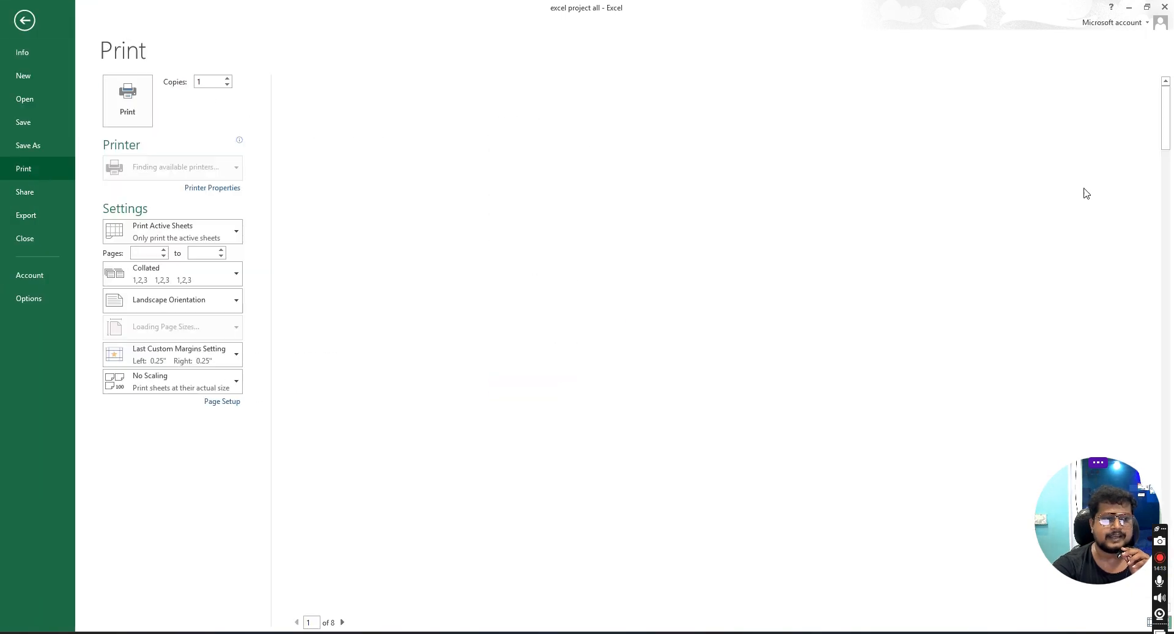
click(25, 22)
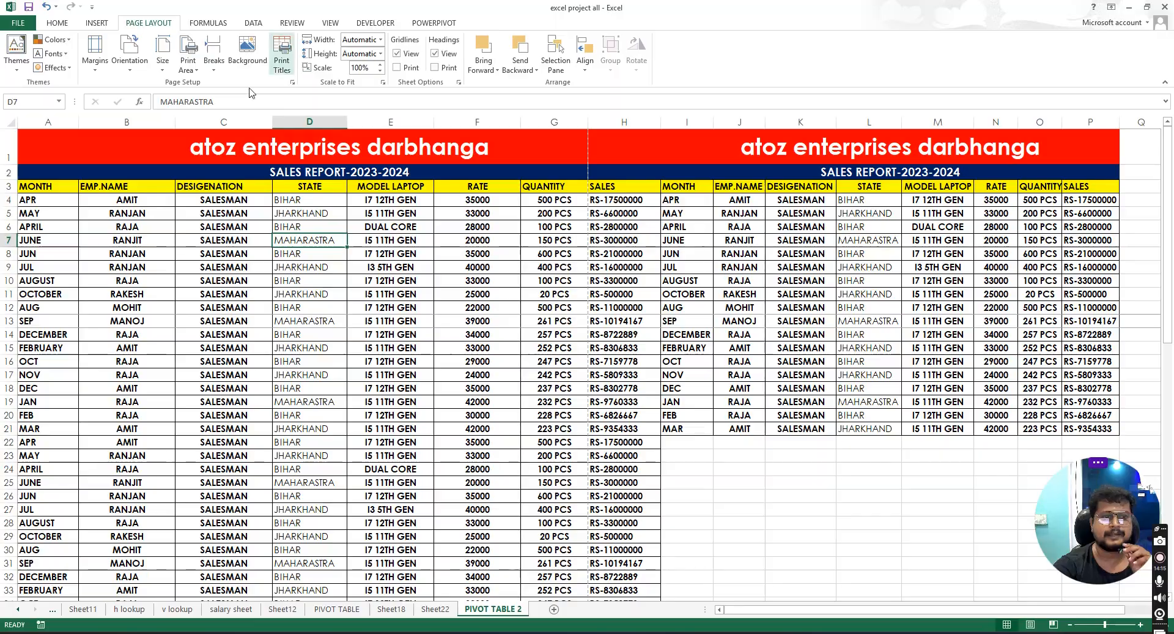
click(214, 61)
click(257, 98)
- Select the entire sheet and reset all page breaks
click(214, 58)
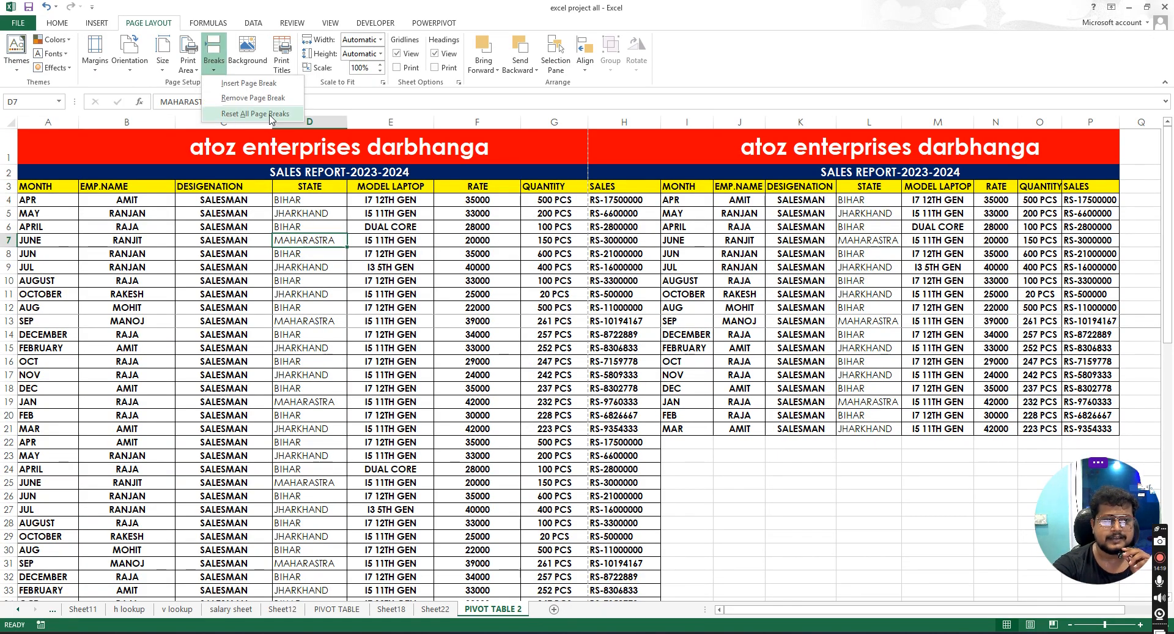
click(255, 114)
click(213, 69)
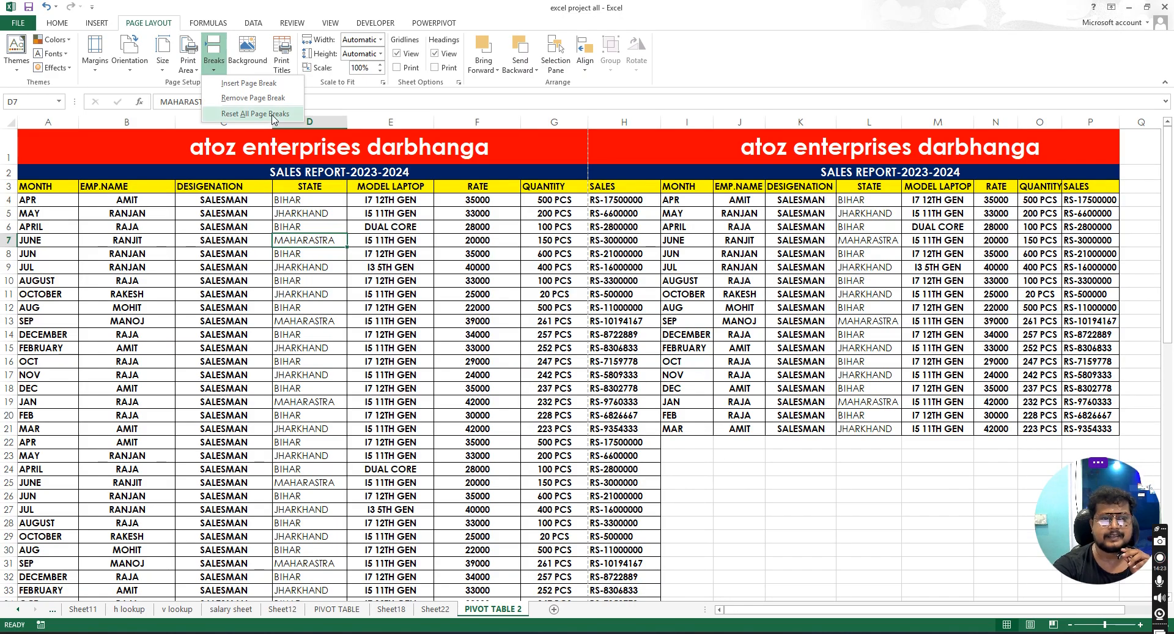
click(272, 114)
click(555, 267)
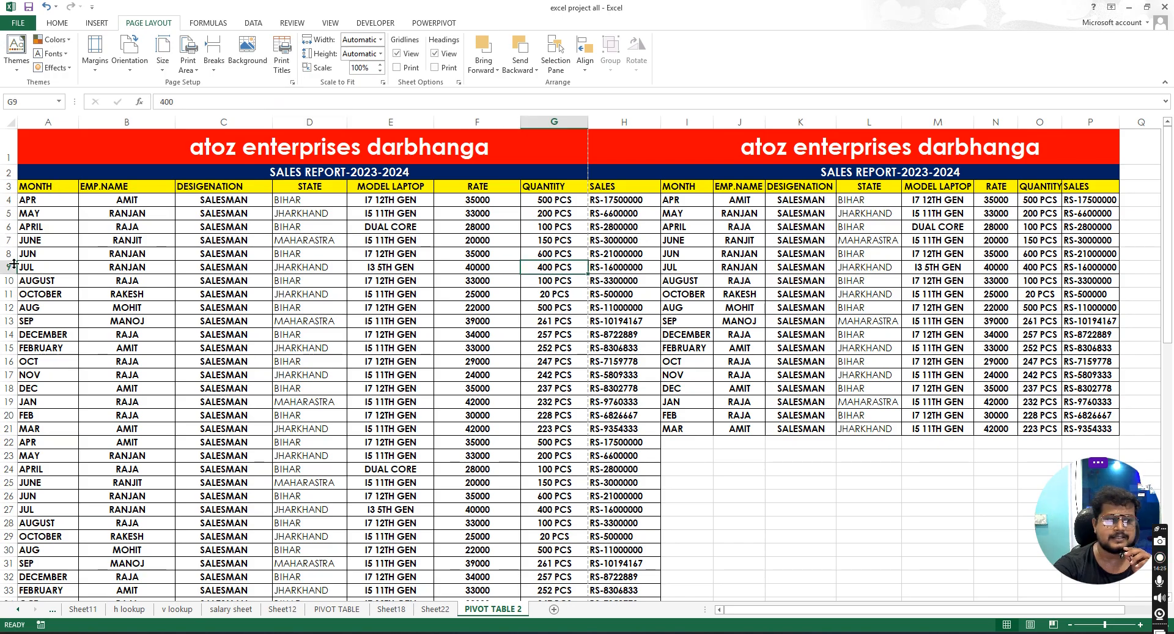
click(10, 119)
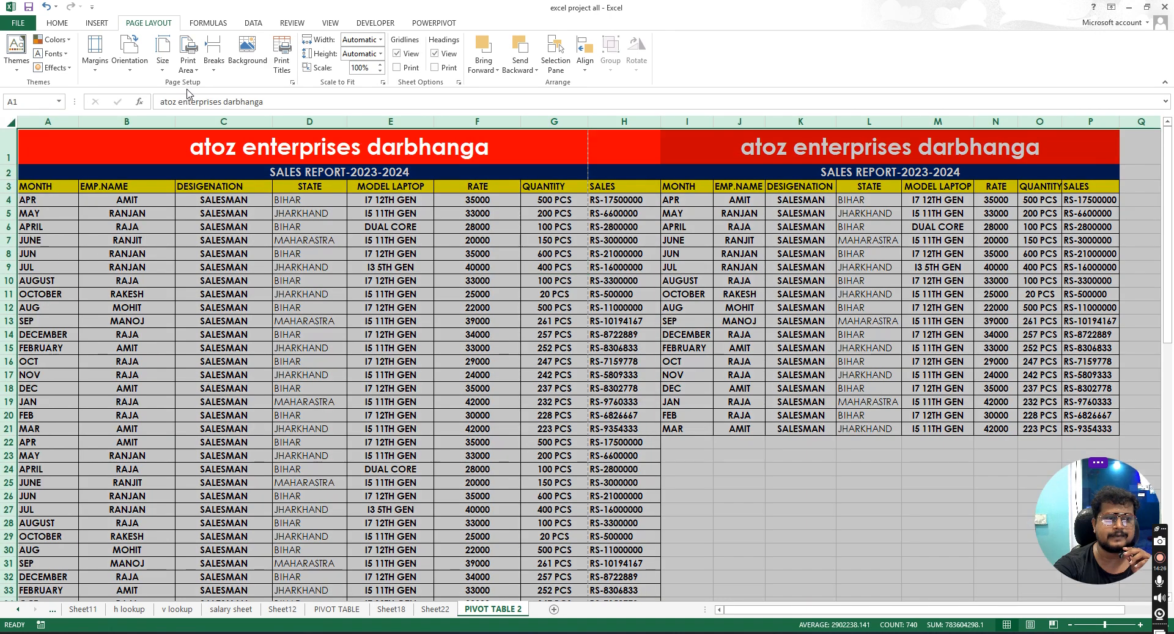
click(213, 54)
click(245, 113)
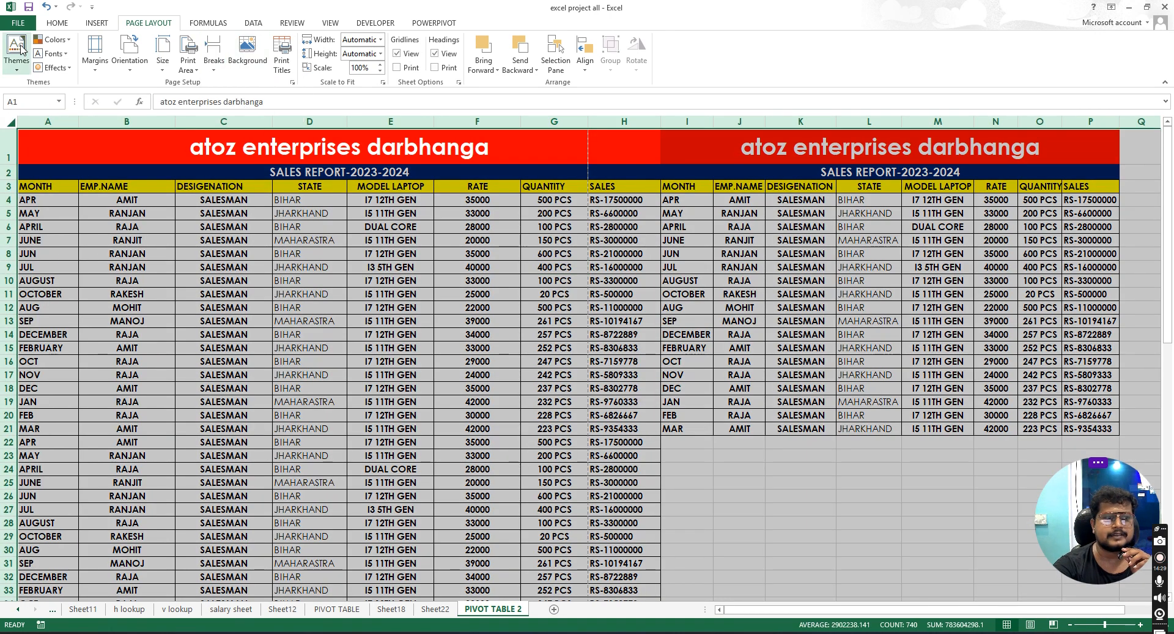
- Review the pages of the print preview
click(18, 23)
click(39, 168)
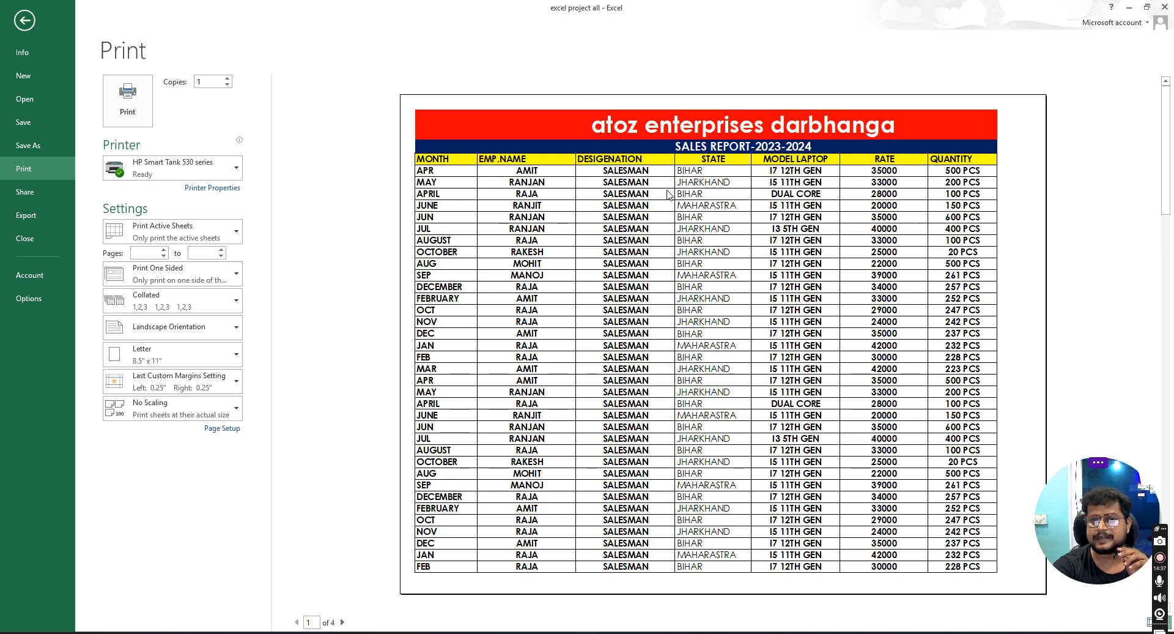
scroll(672, 343, down, 3)
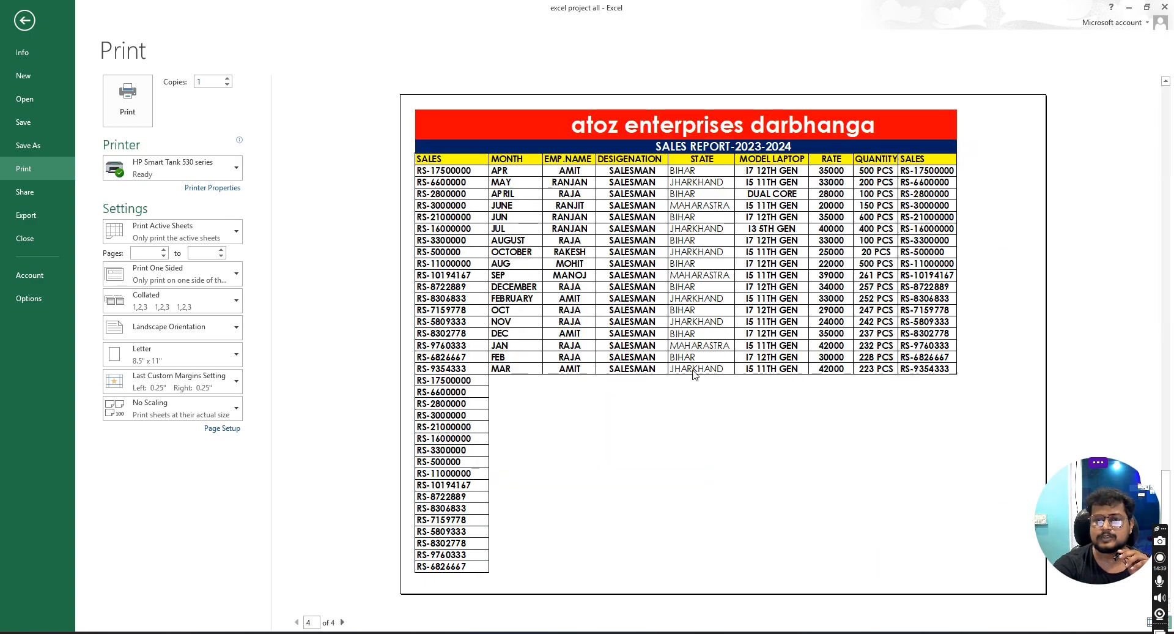
click(24, 20)
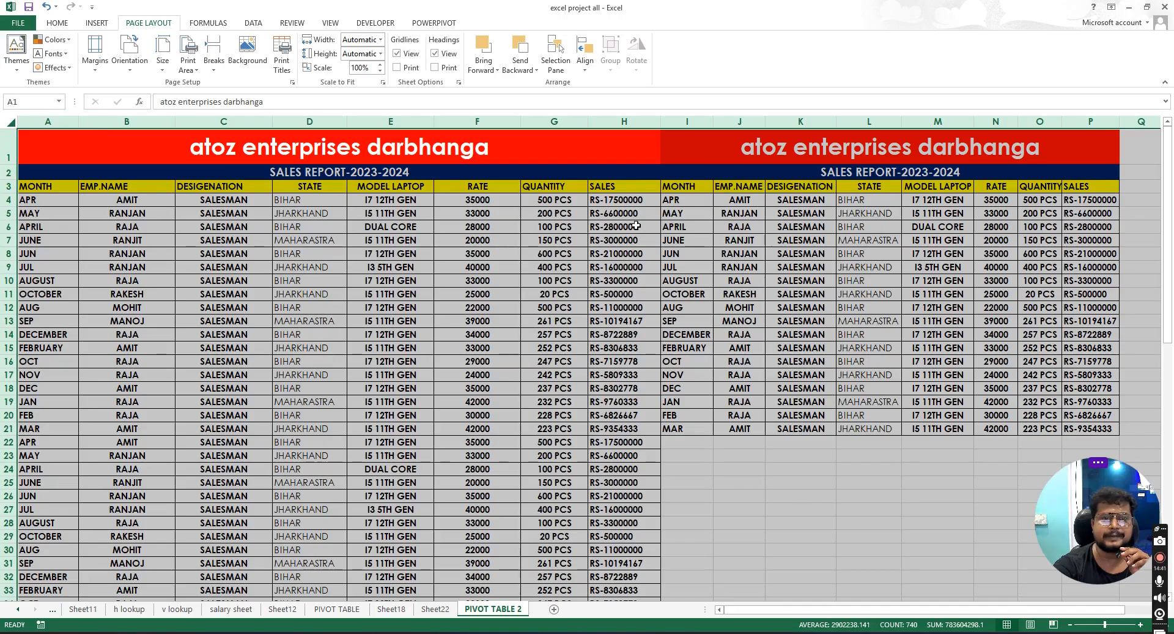
- Scale the printout width to fit on 1 page
click(589, 333)
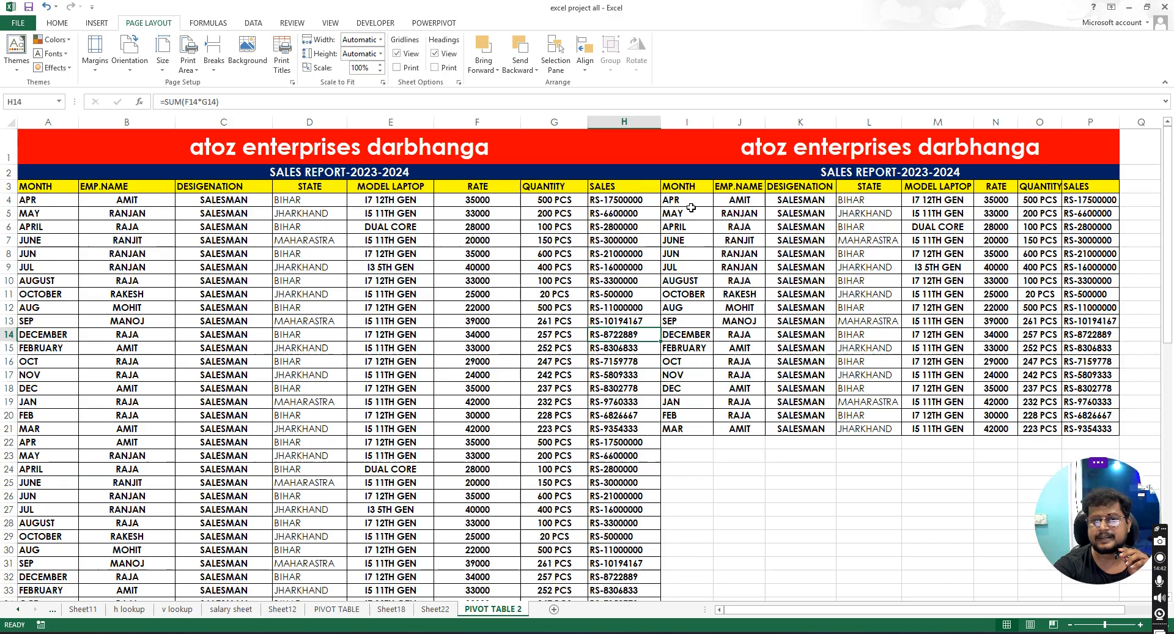
click(381, 40)
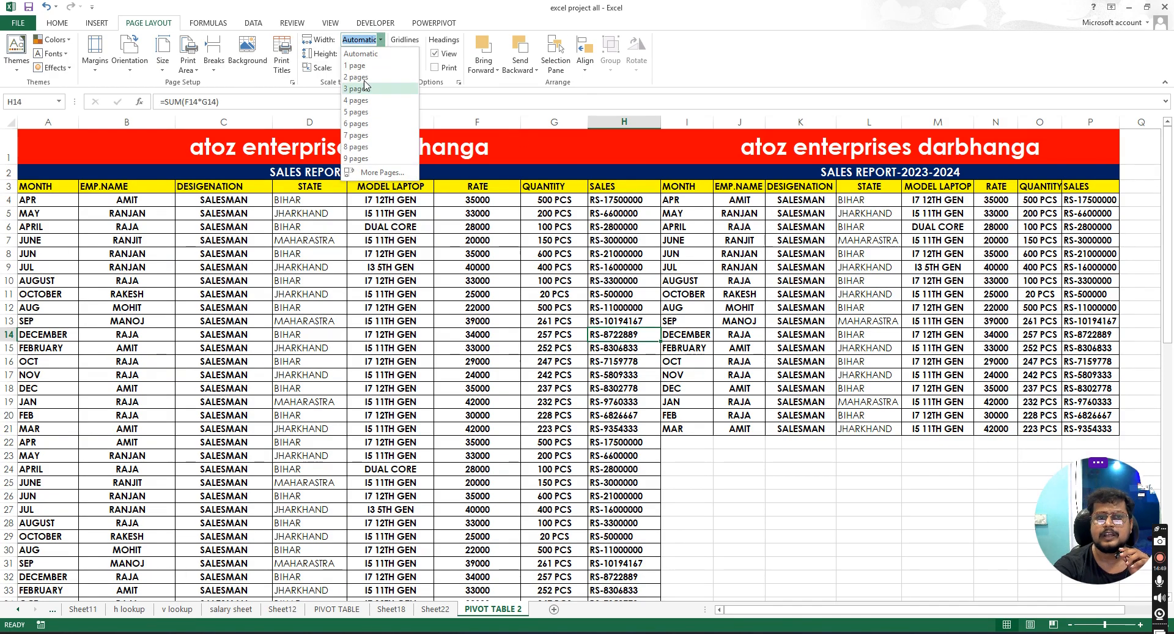
click(356, 66)
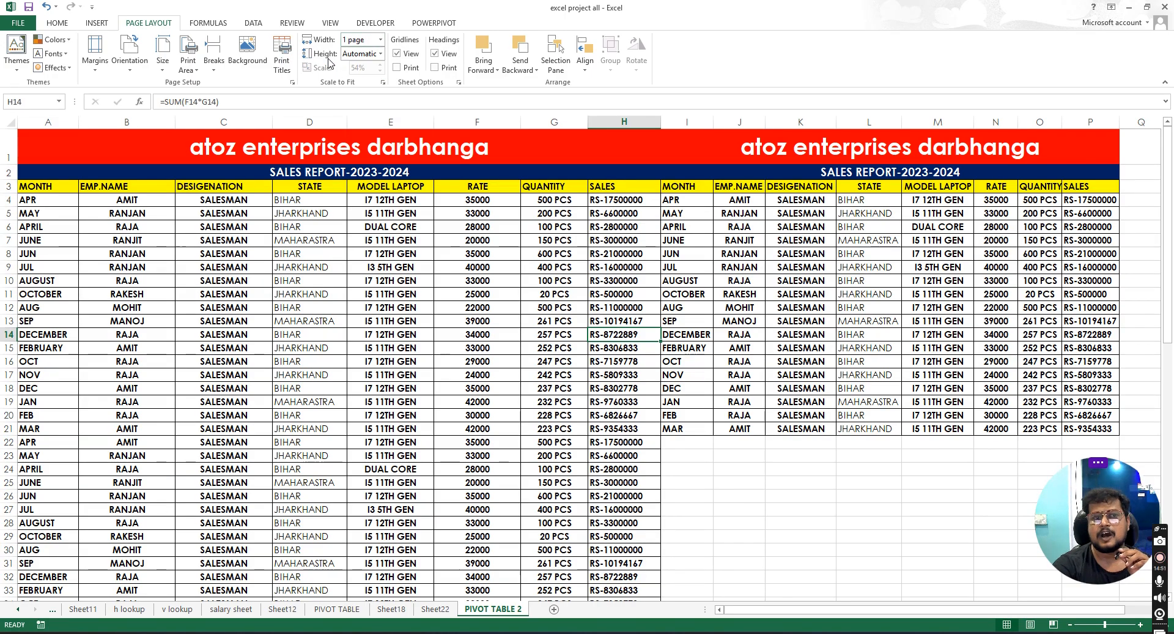
- Copy the second table's data rows I4:P21
drag(672, 197, 1099, 426)
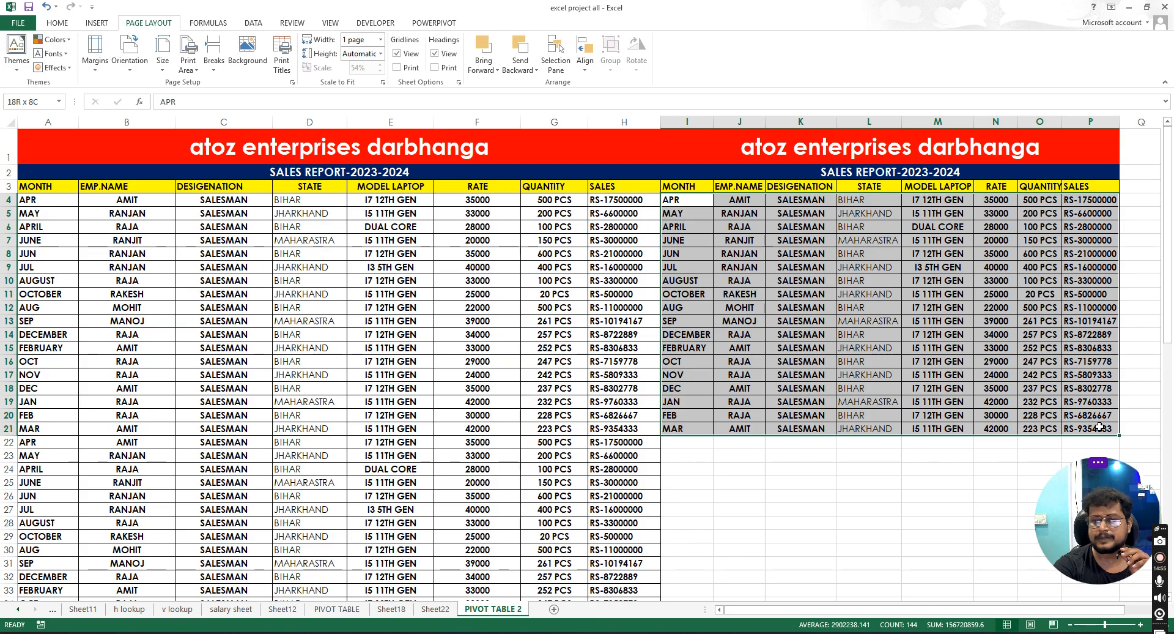
click(705, 446)
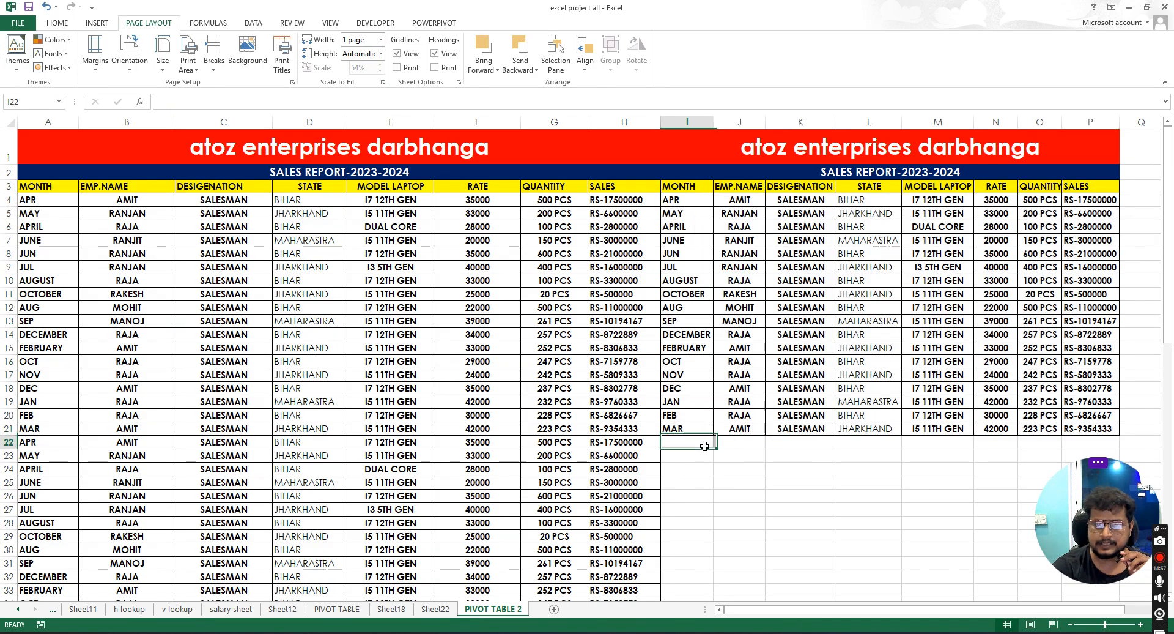
scroll(713, 309, down, 2)
scroll(701, 210, up, 2)
drag(691, 203, 1095, 428)
right_click(761, 269)
click(789, 292)
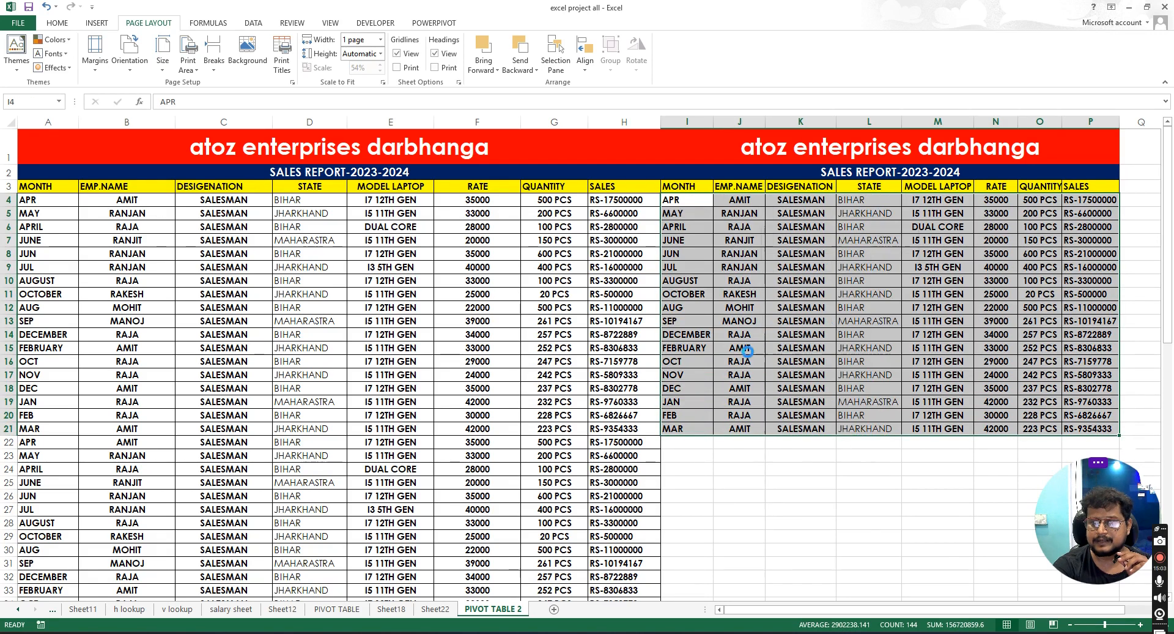
- Paste the copied rows below the second table starting at I22, I40 and I58
click(678, 451)
key(ctrl+v)
scroll(685, 453, down, 5)
click(677, 459)
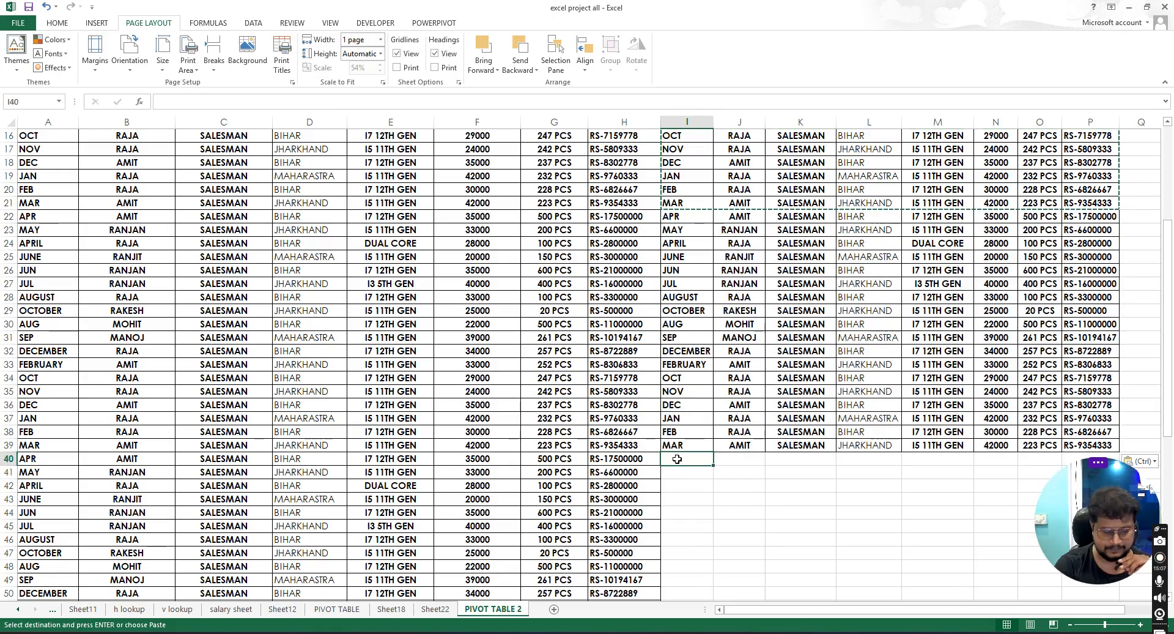
key(ctrl+v)
scroll(677, 459, down, 10)
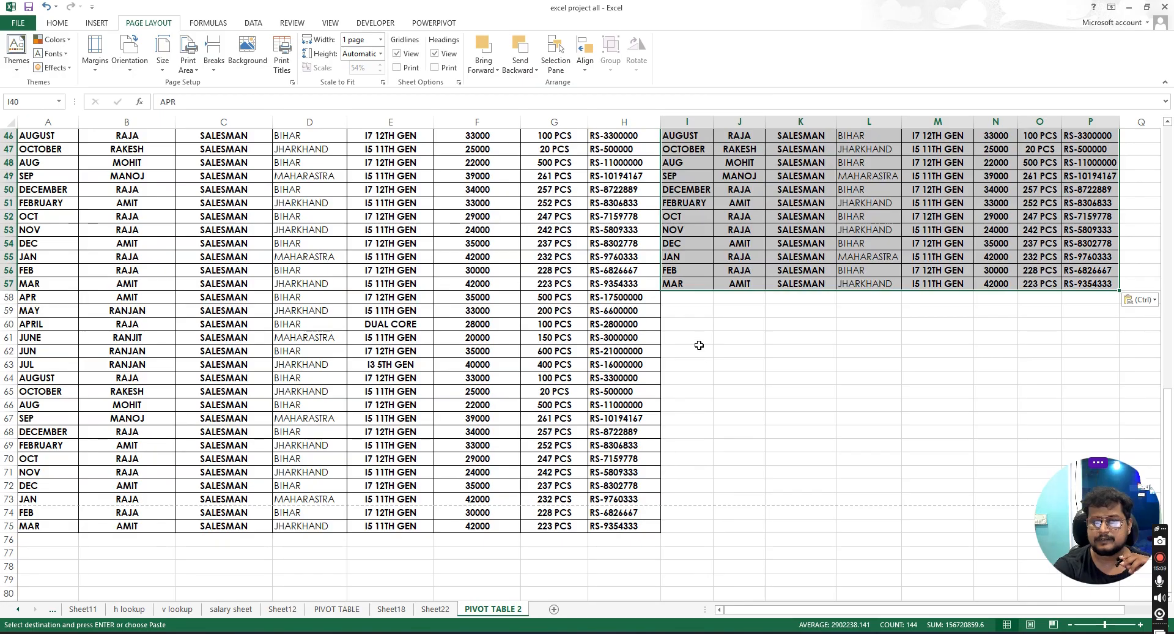
drag(678, 299, 731, 285)
key(ctrl+v)
scroll(670, 294, up, 6)
scroll(668, 292, up, 9)
click(801, 267)
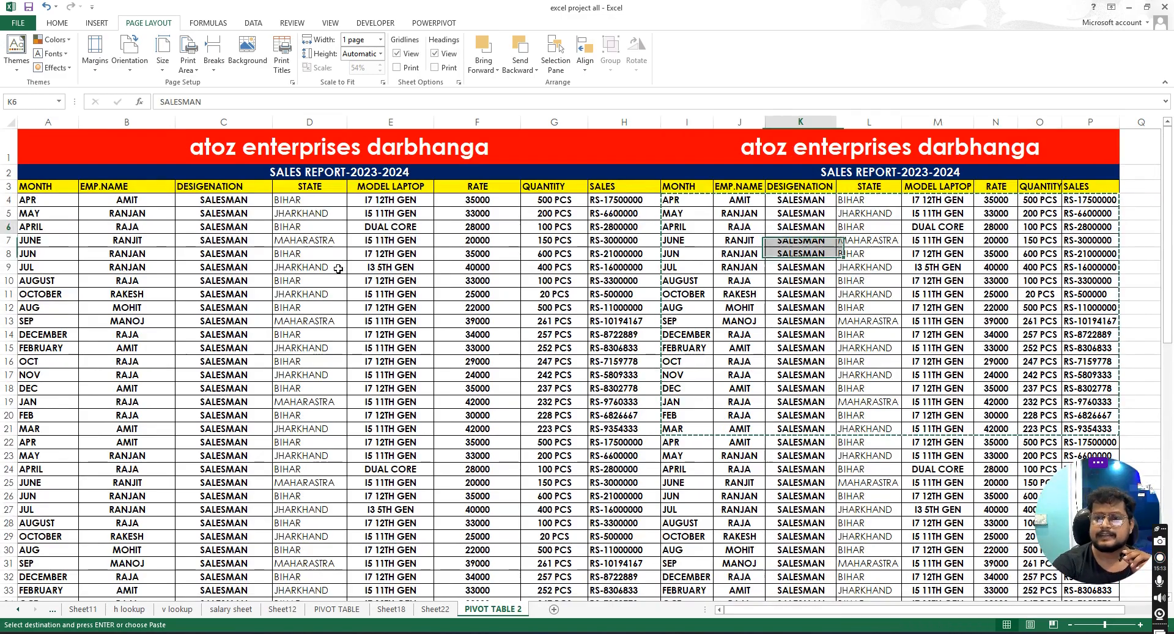
click(311, 267)
- Check the print preview pages of the scaled report
click(19, 22)
click(31, 168)
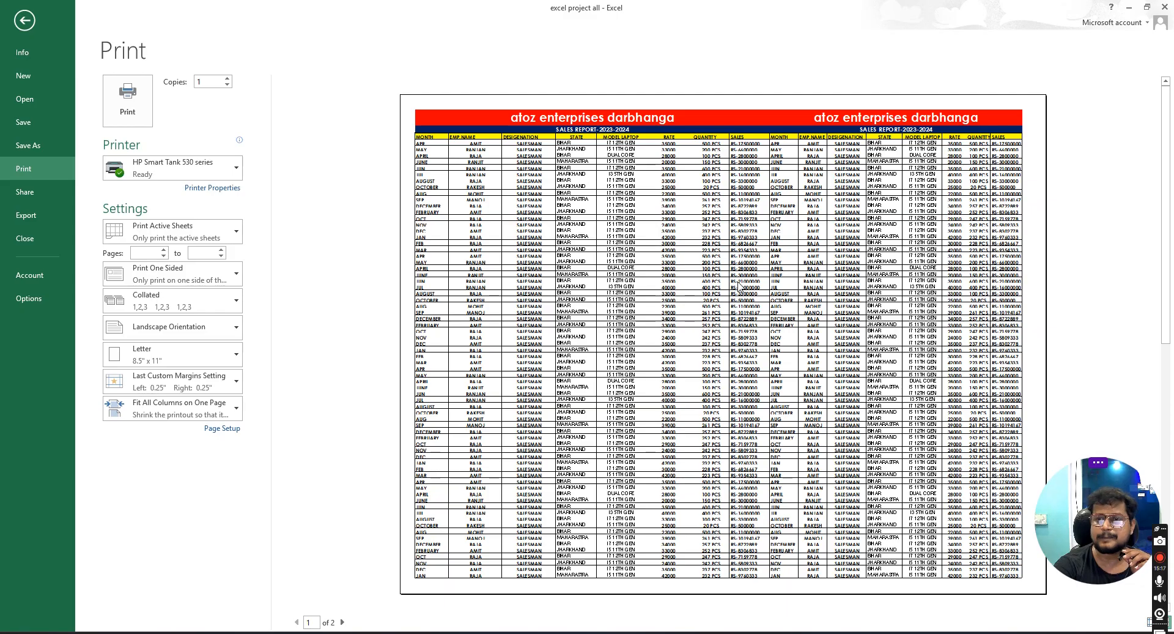
scroll(742, 307, down, 2)
scroll(732, 302, up, 2)
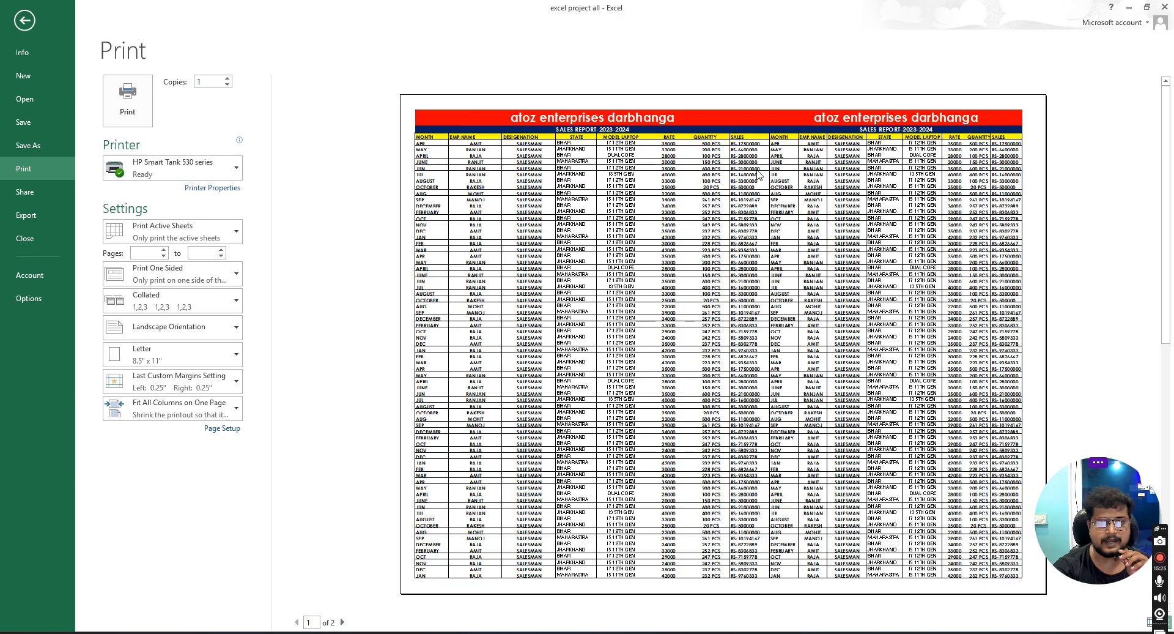
scroll(636, 357, down, 2)
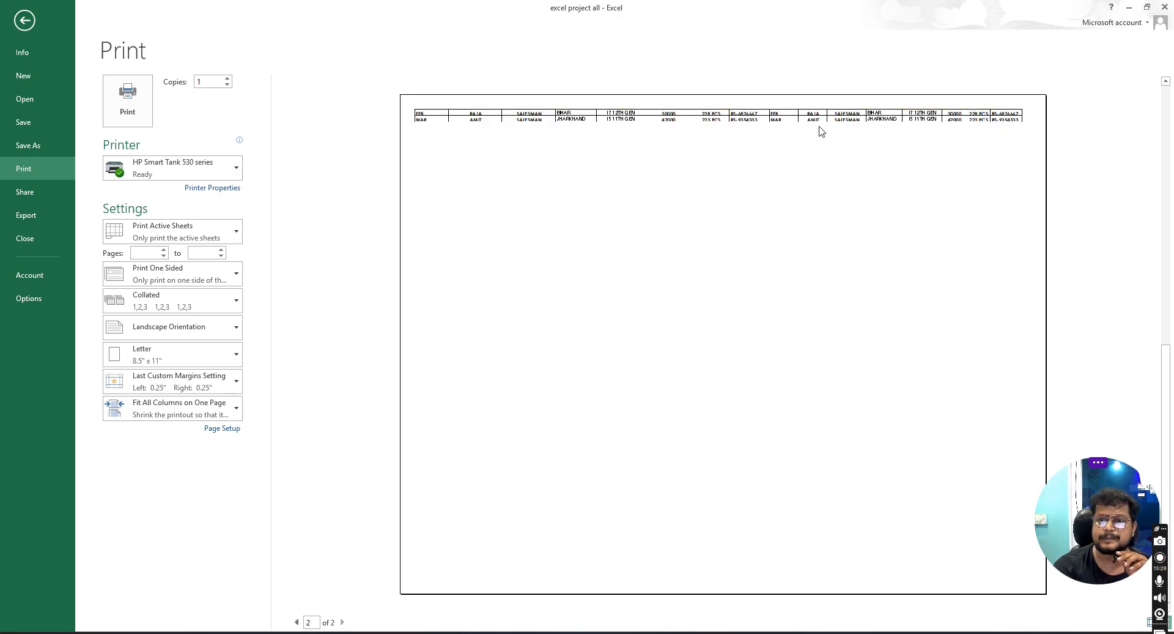
- Copy rows 57 to 75 of the report and paste them below the data starting at A76
click(24, 20)
scroll(408, 398, down, 10)
scroll(409, 397, down, 7)
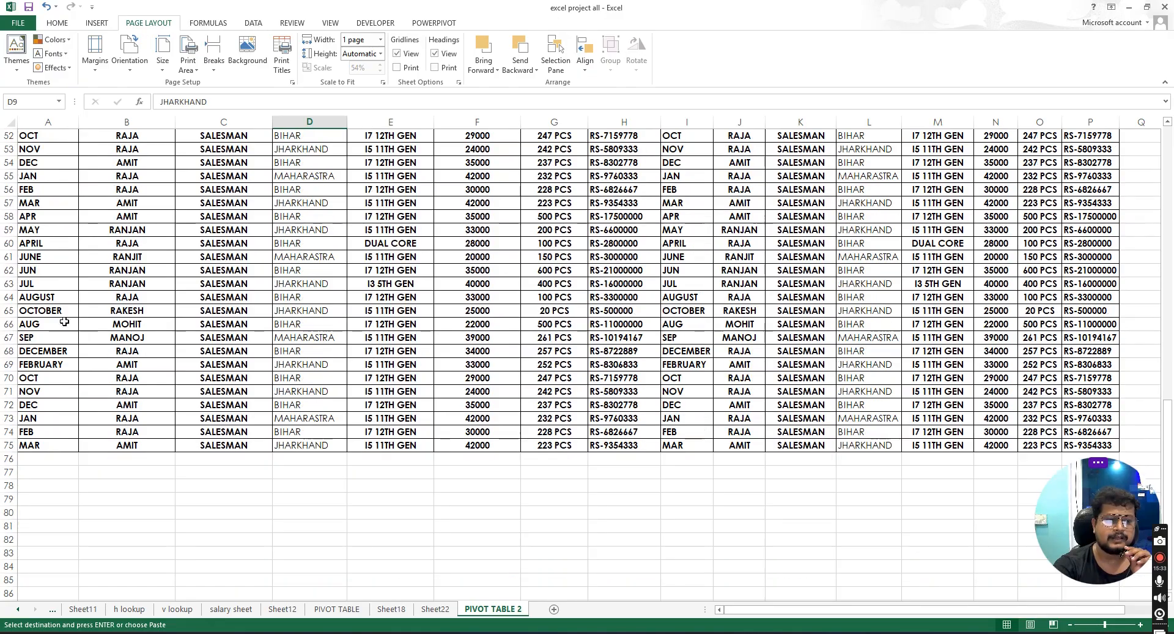
drag(21, 200, 1090, 443)
right_click(658, 286)
click(698, 309)
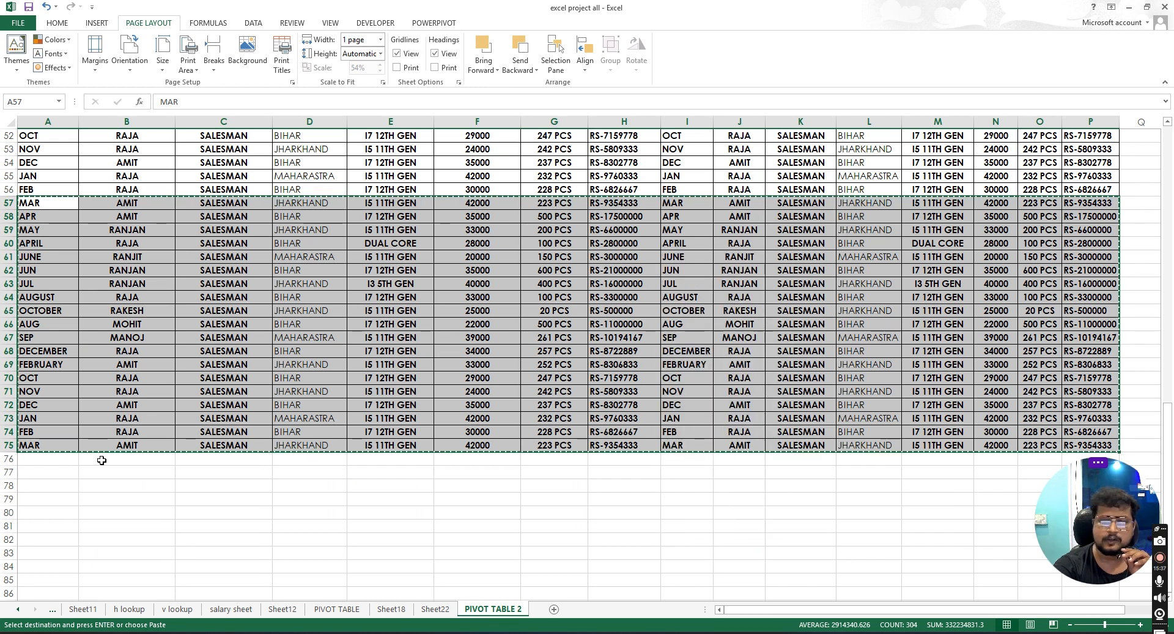
click(40, 459)
right_click(41, 460)
click(61, 263)
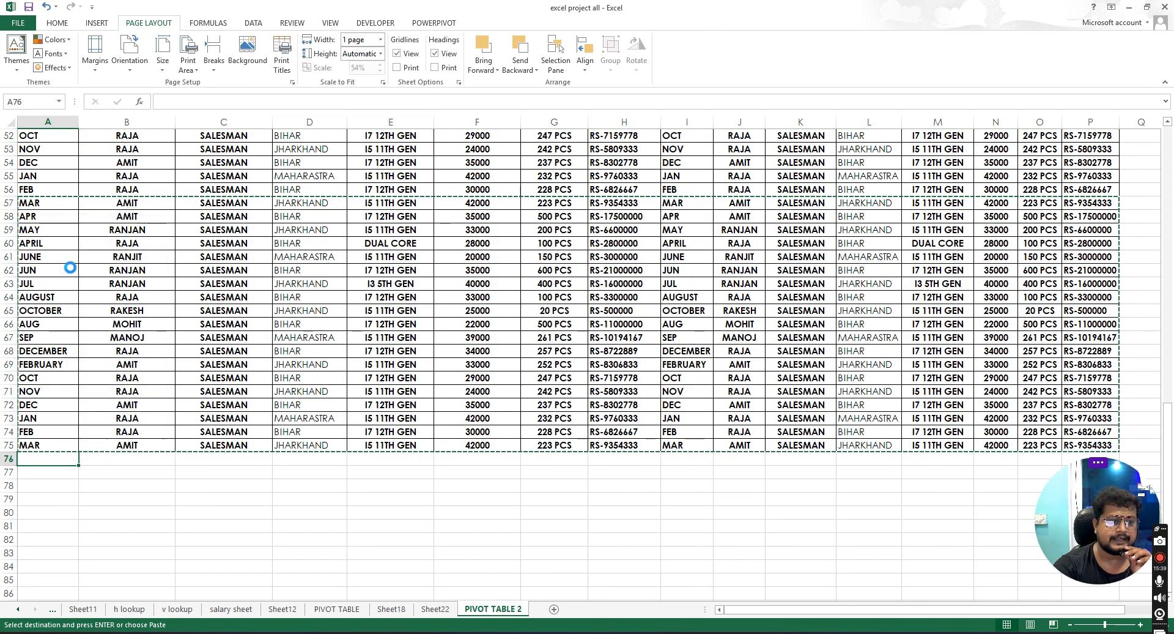
- Check the print preview pages of the extended report
scroll(428, 442, down, 2)
scroll(428, 442, up, 1)
click(18, 23)
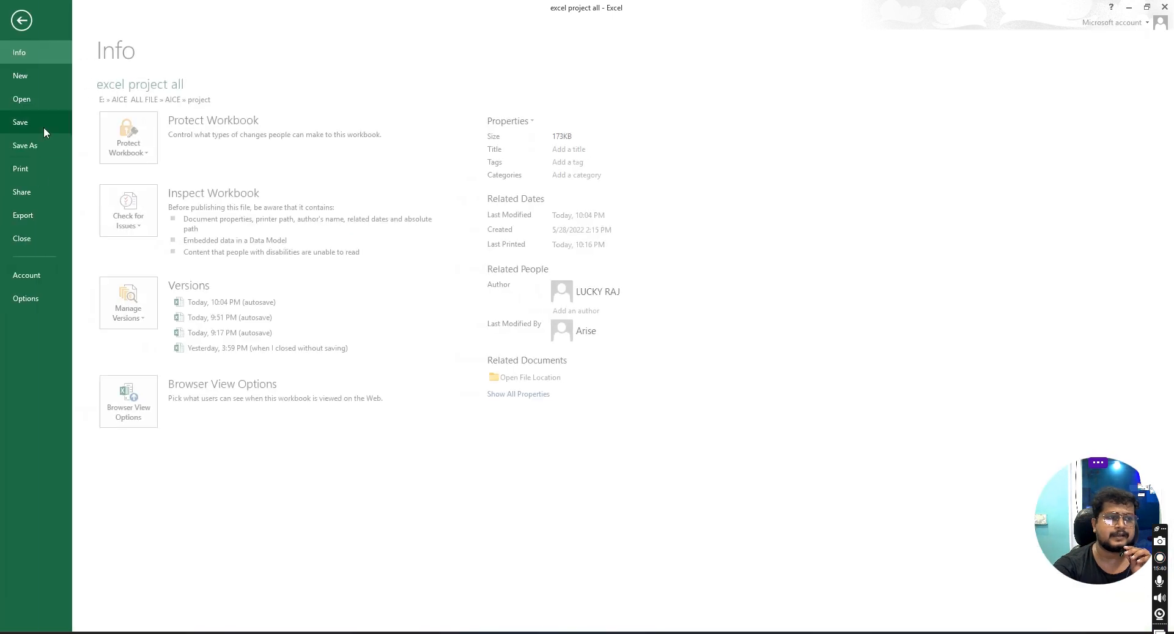
click(38, 170)
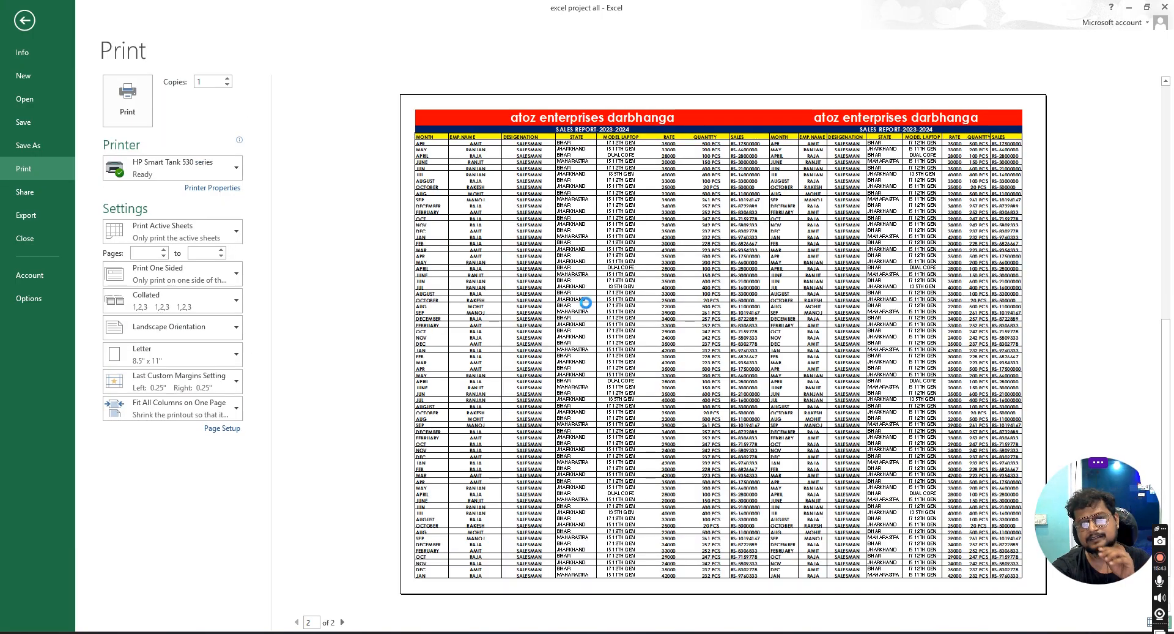
scroll(586, 308, down, 1)
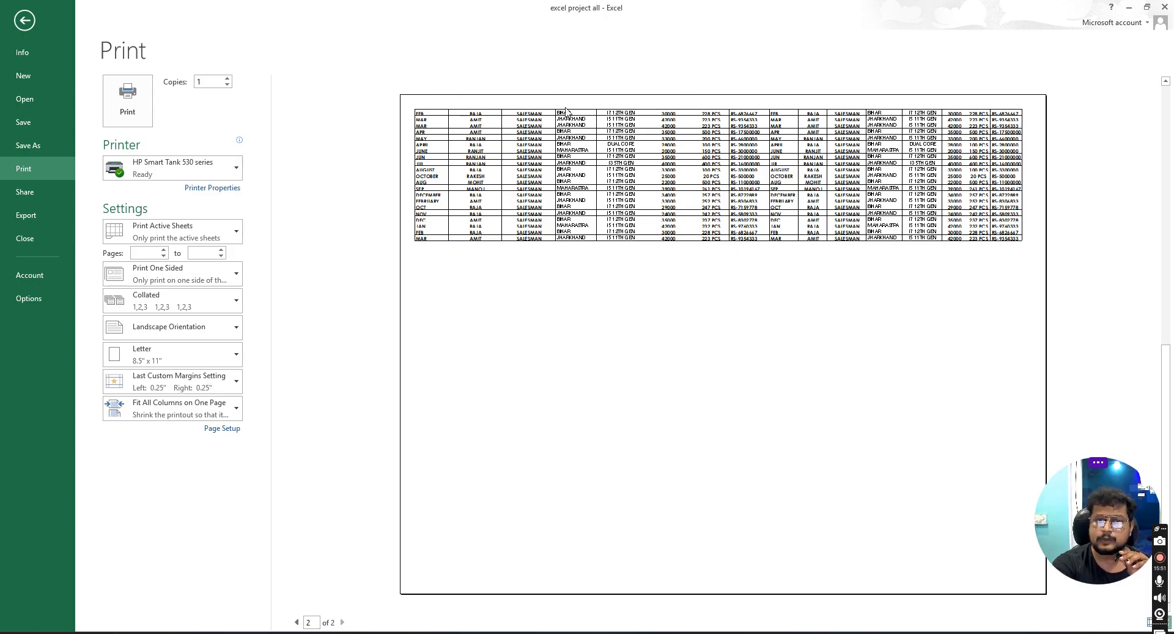
click(23, 22)
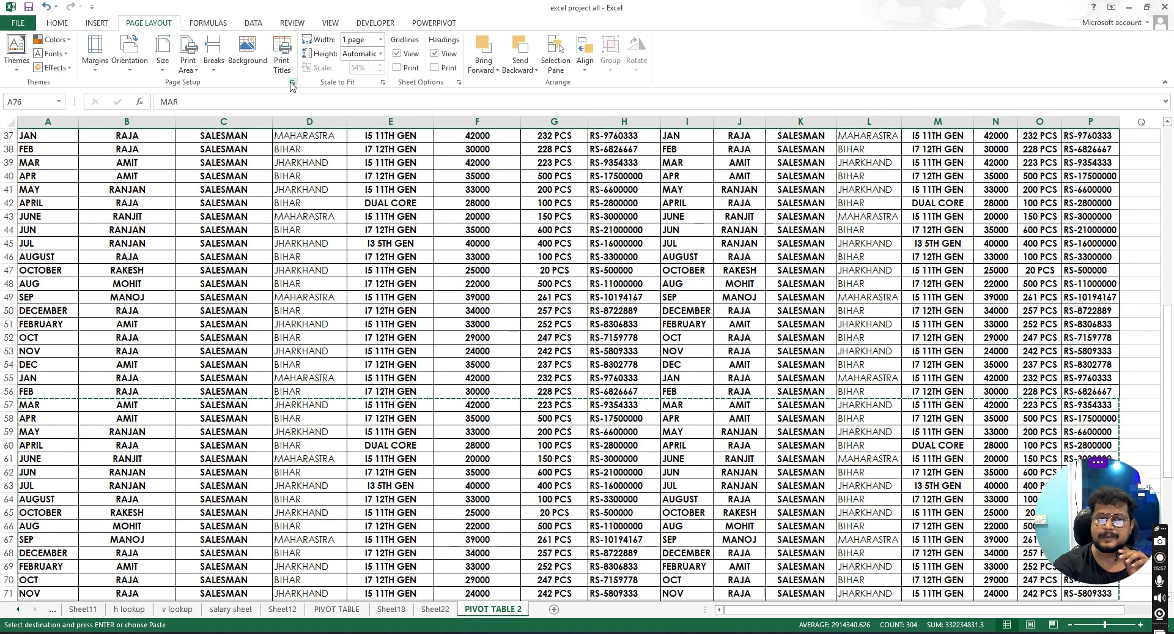
- Set the print area to the header row A3:P3 in Page Setup
scroll(304, 241, up, 8)
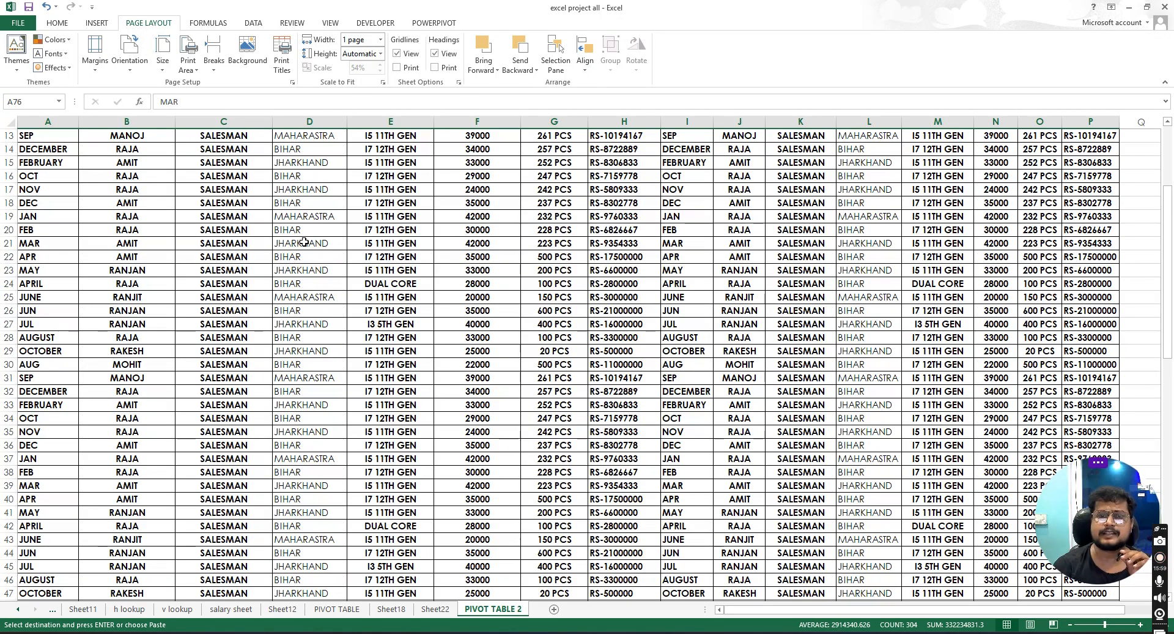
scroll(304, 241, up, 4)
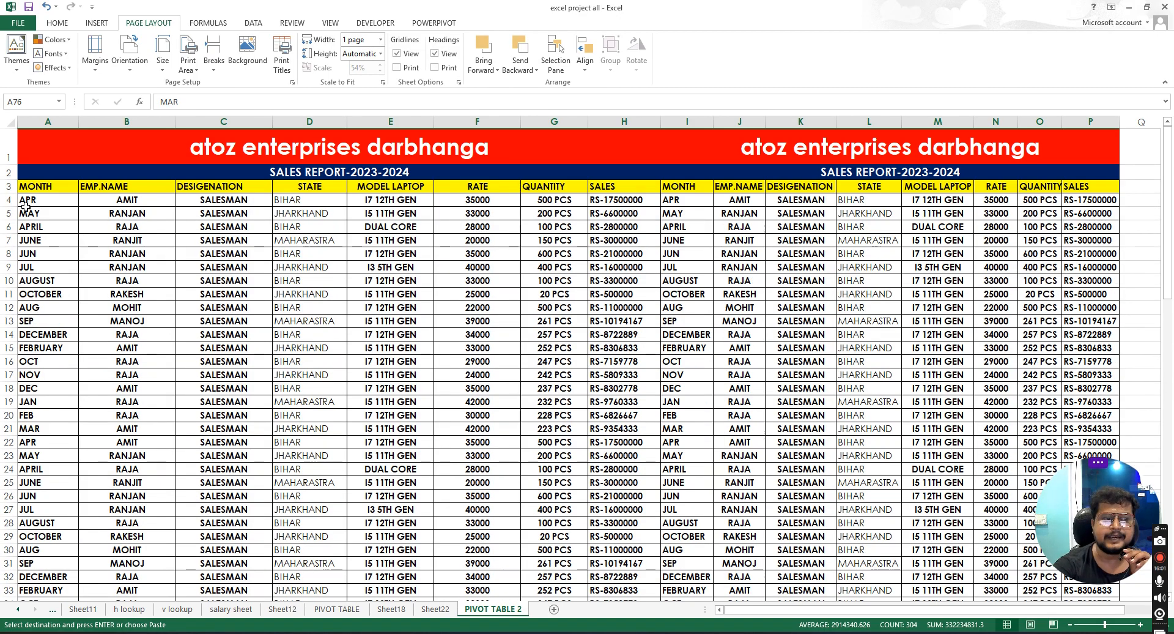
drag(37, 187, 1080, 185)
scroll(347, 349, down, 17)
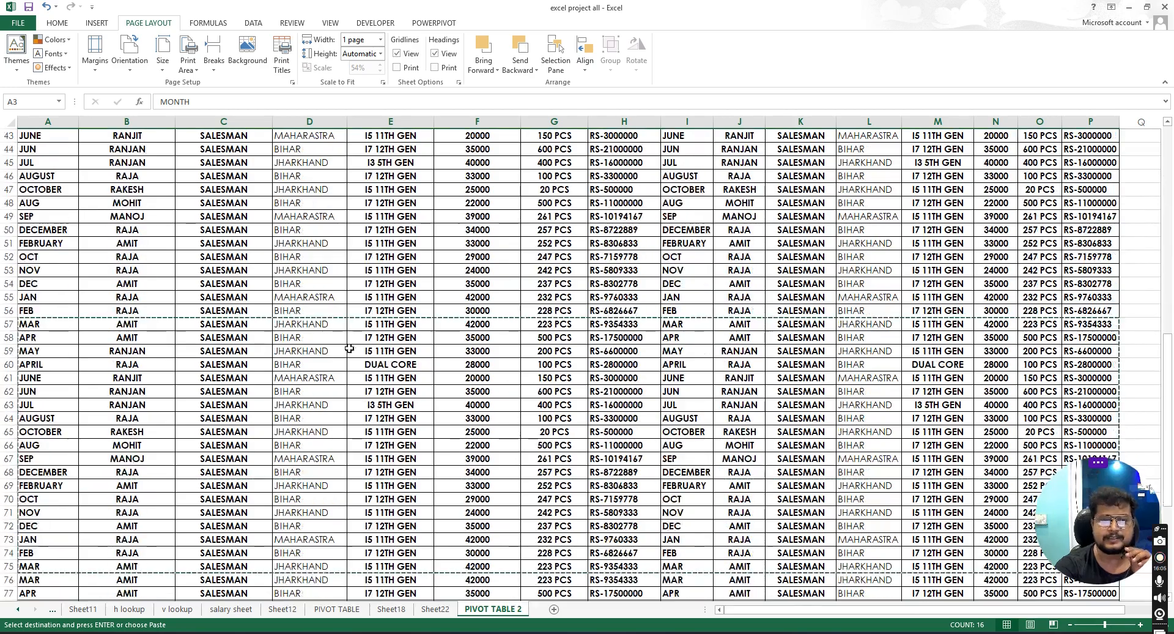
scroll(260, 397, down, 4)
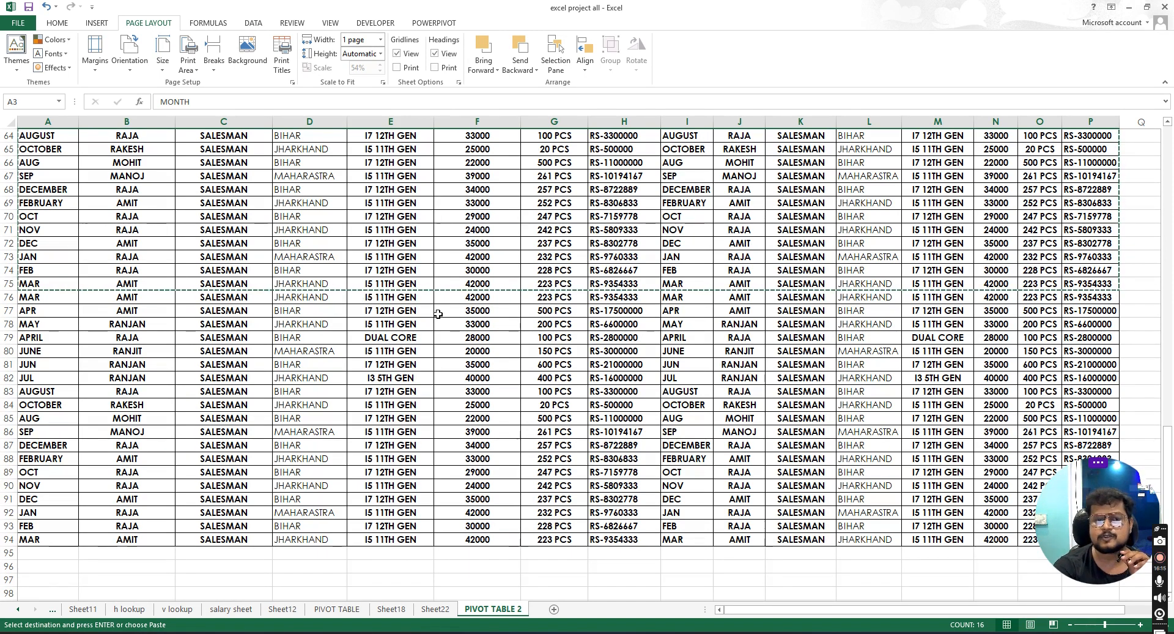
scroll(438, 314, up, 20)
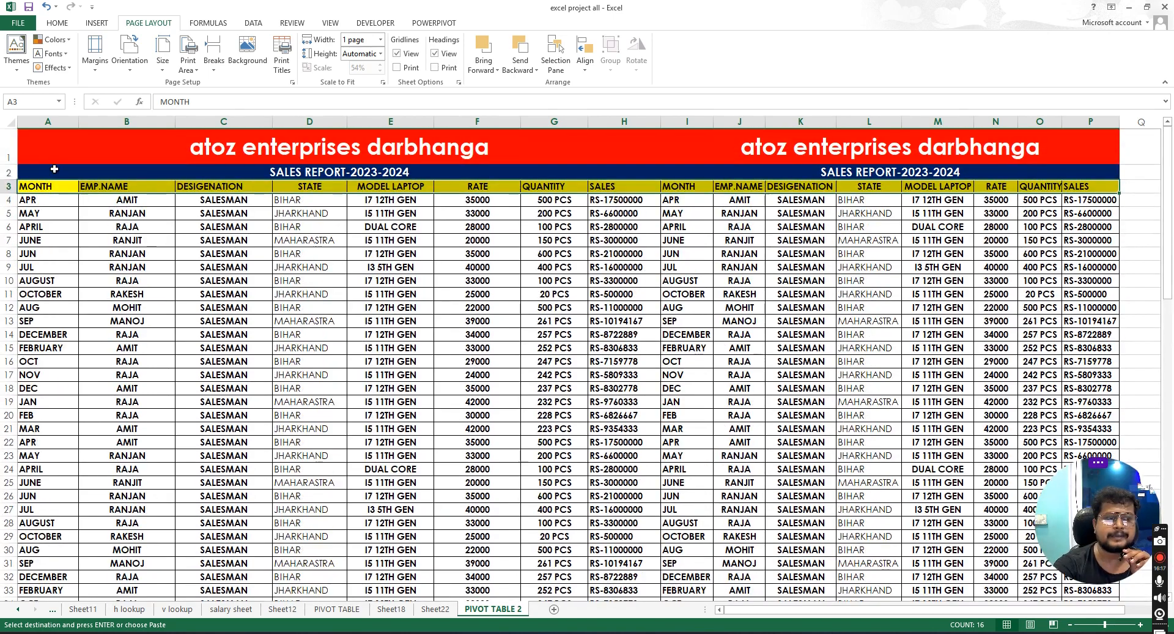
click(282, 51)
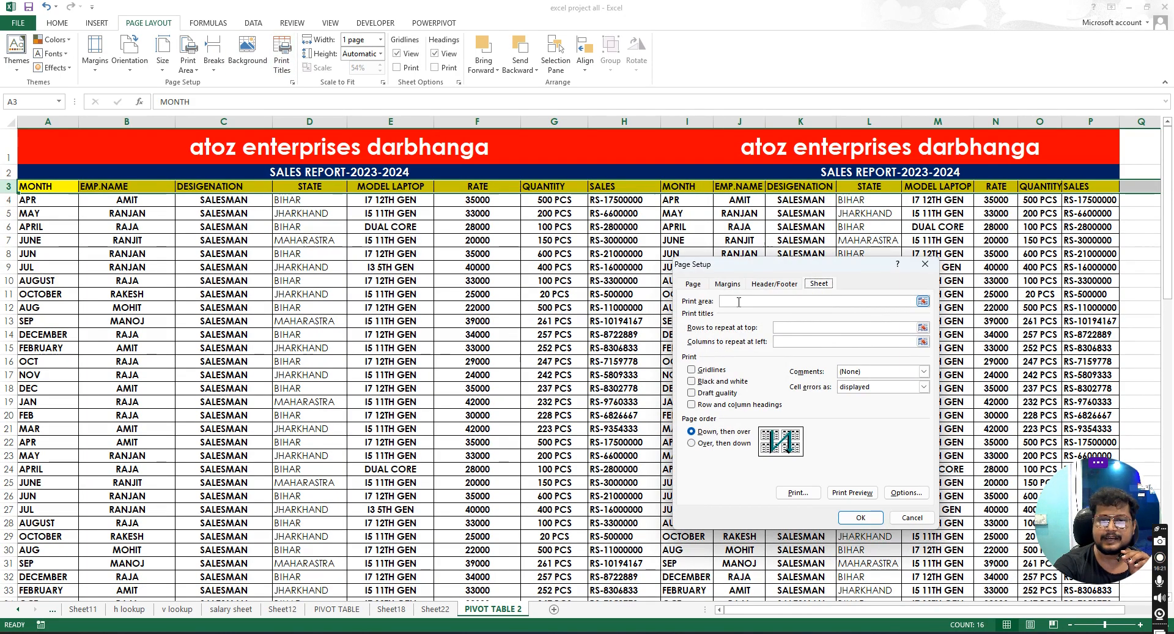
click(745, 302)
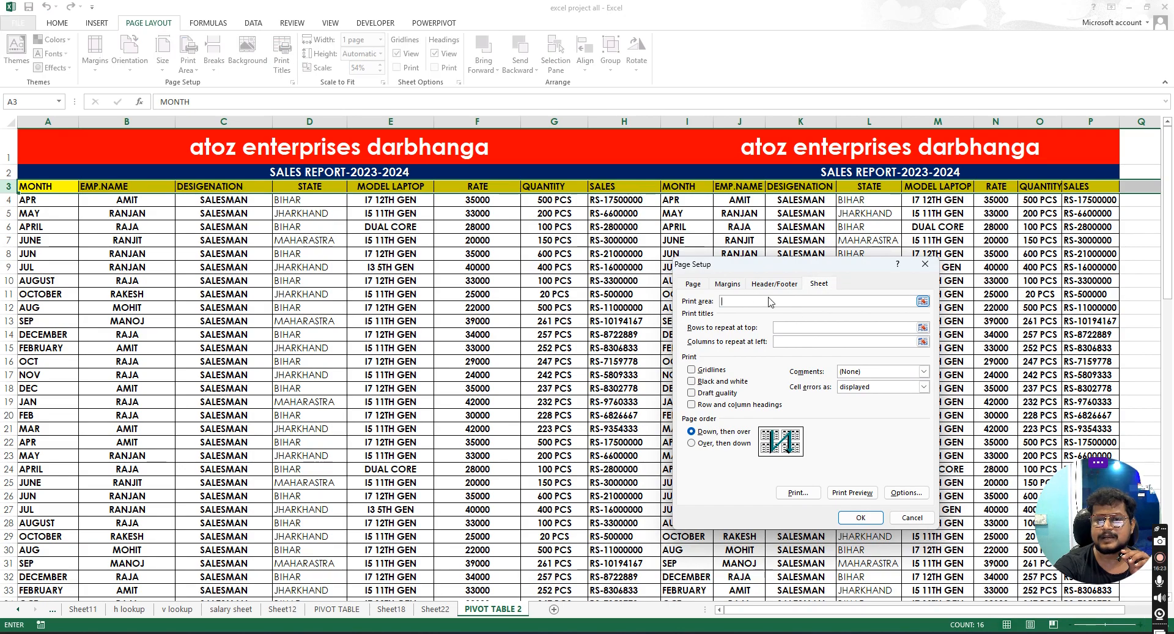
drag(49, 187, 1080, 187)
click(861, 517)
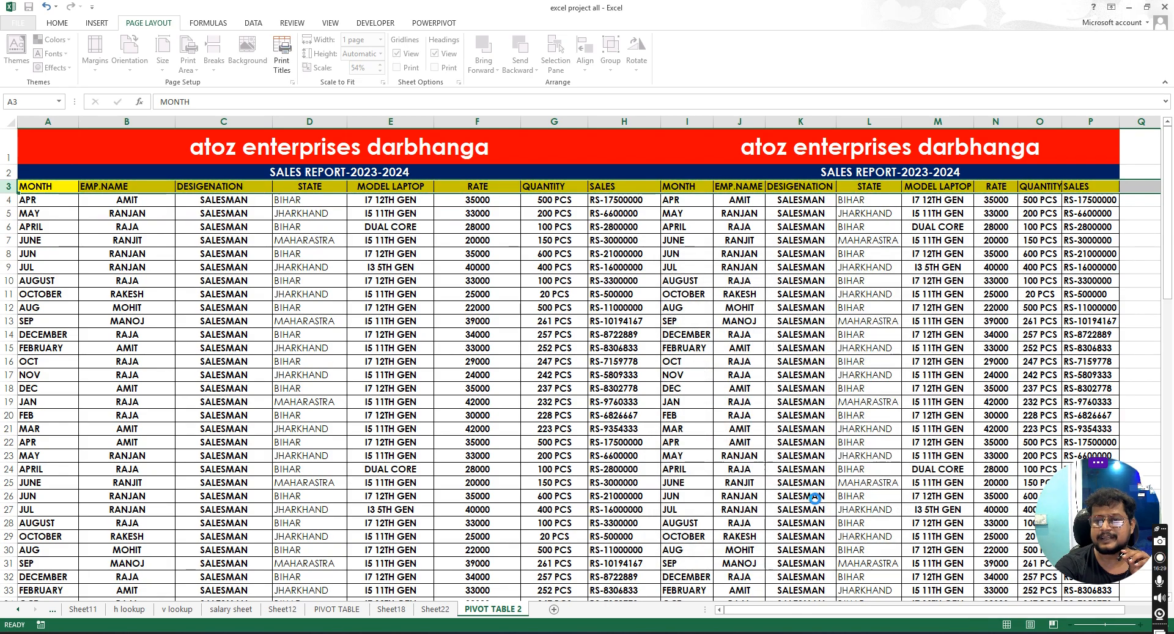
- Preview the printout with the header-row print area
click(19, 23)
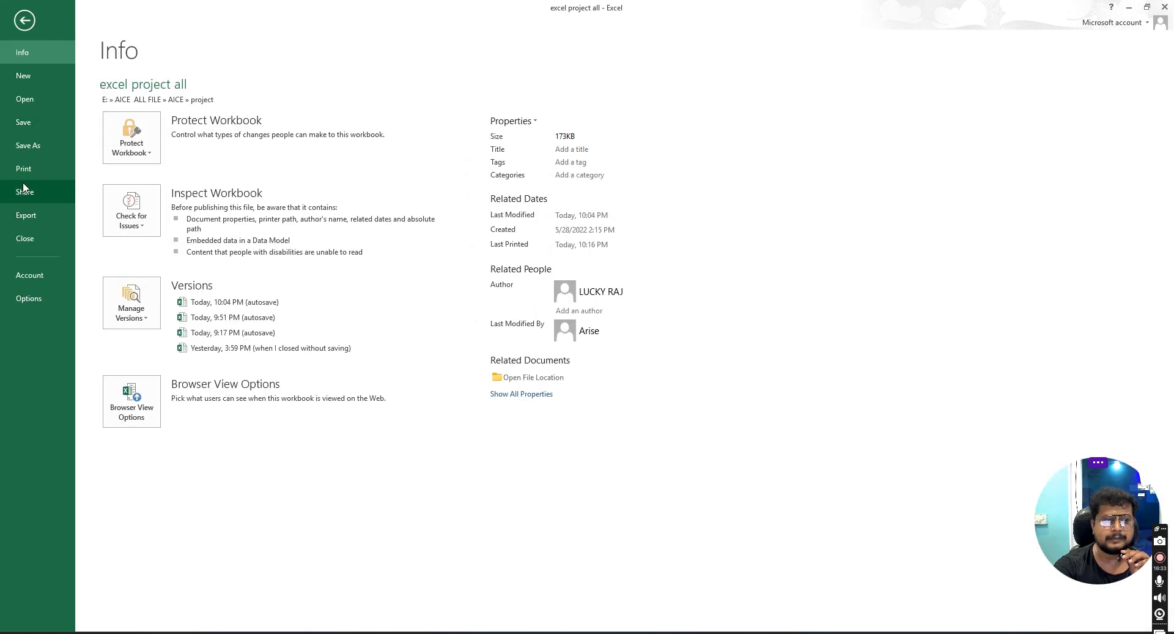
click(31, 165)
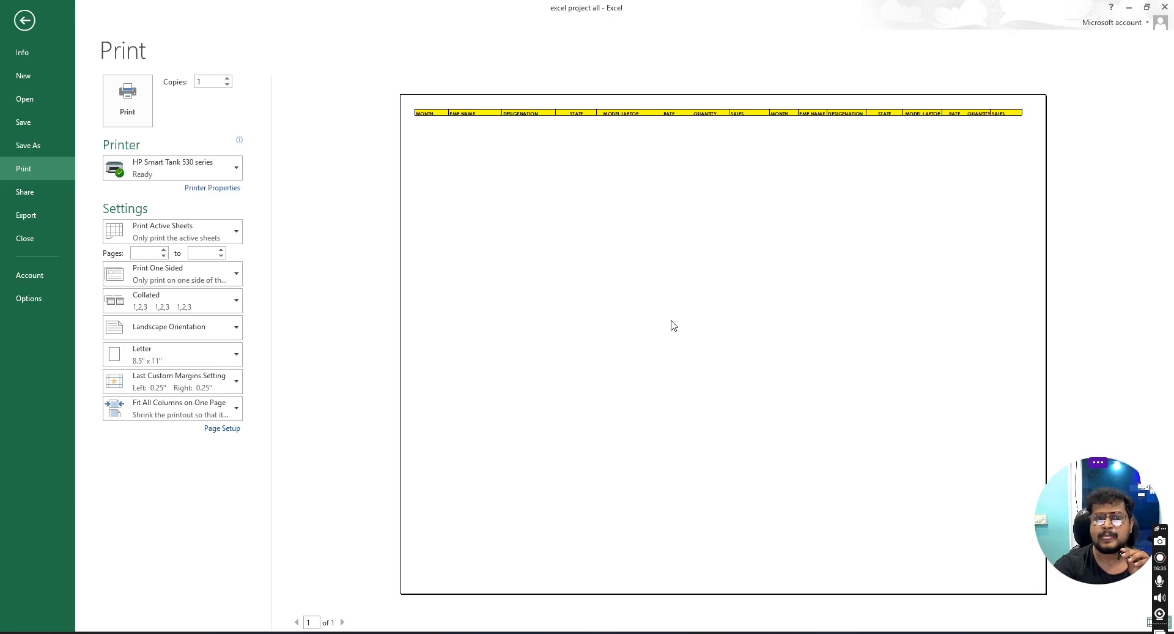
click(25, 21)
- Clear the print area and set row 3 as the rows to repeat at the top of every page
click(361, 199)
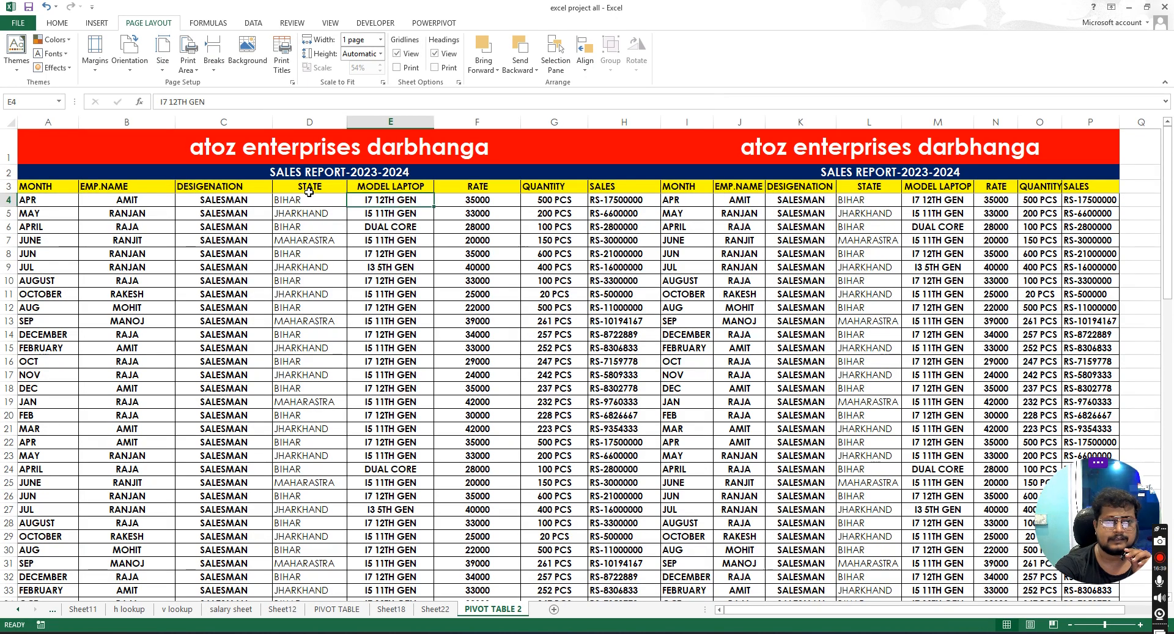
key(Right)
click(36, 187)
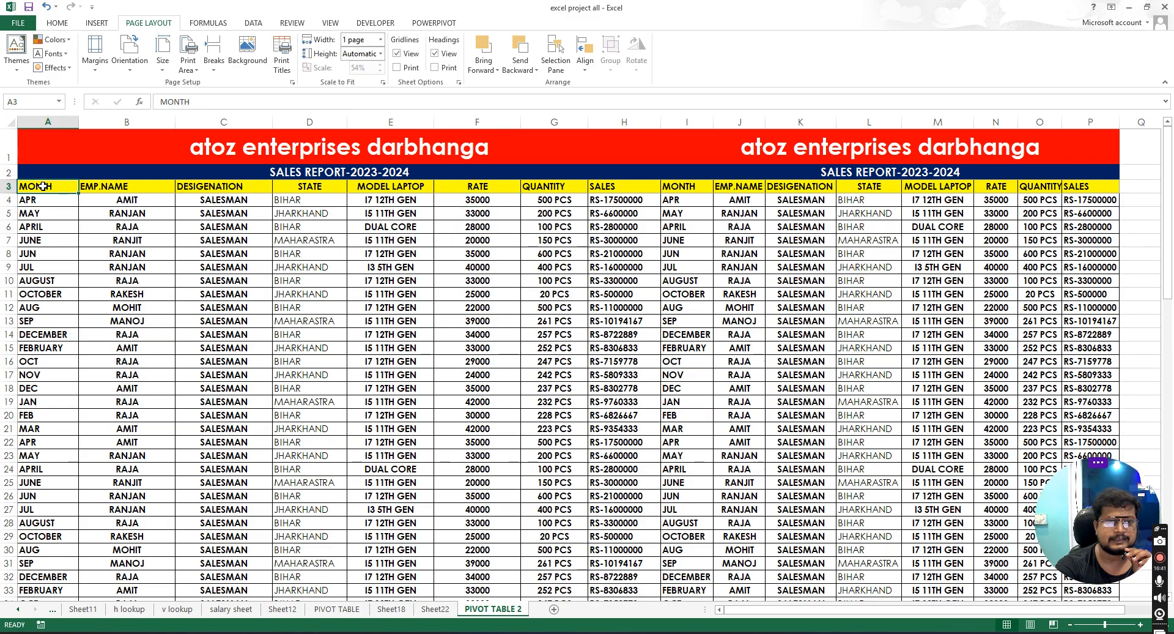
click(281, 54)
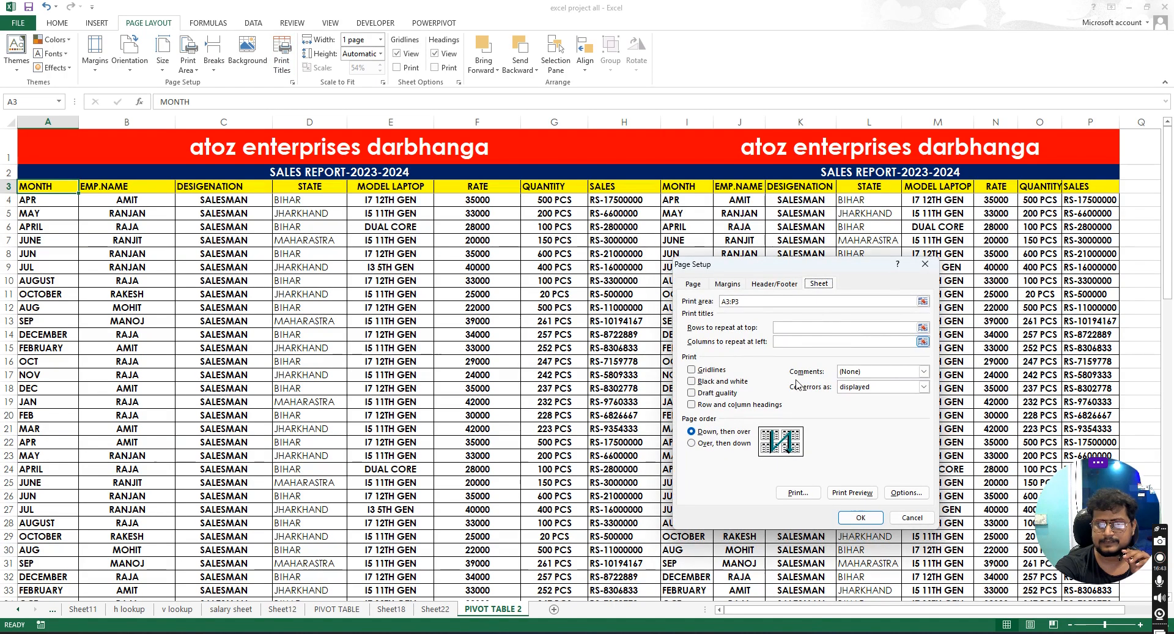
drag(761, 305, 698, 304)
key(BackSpace)
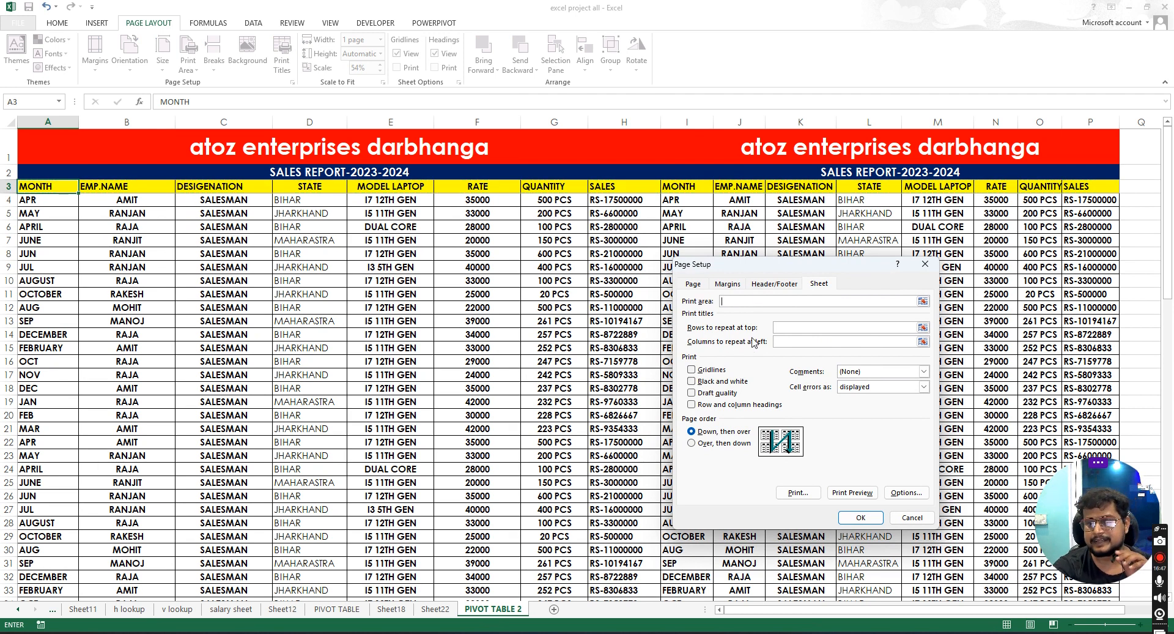
click(793, 328)
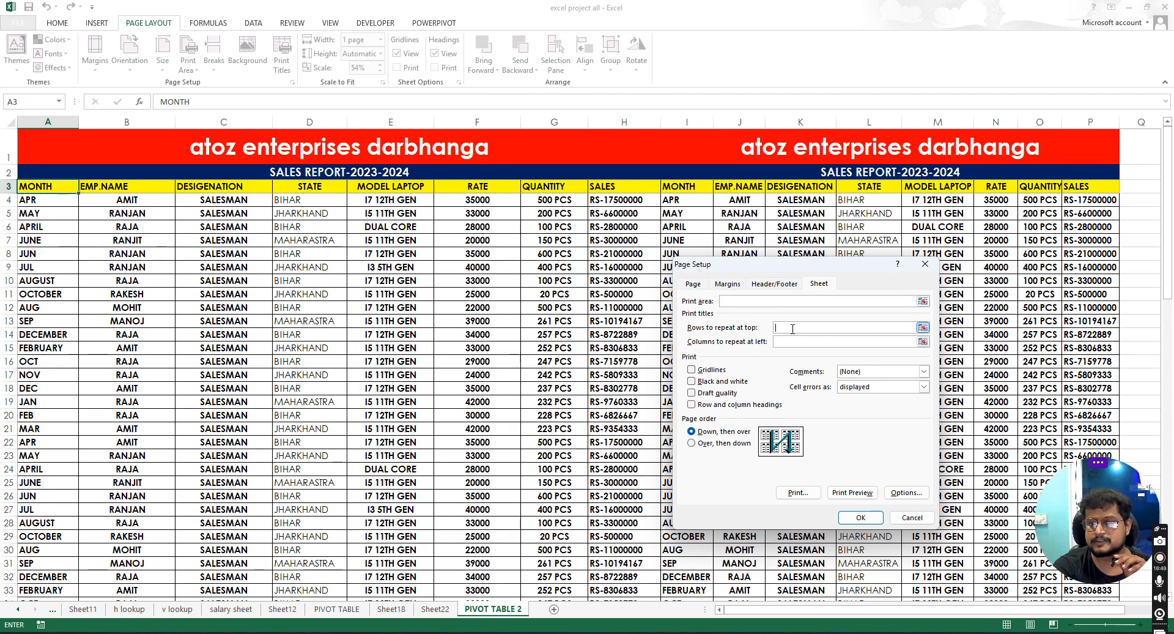
click(37, 188)
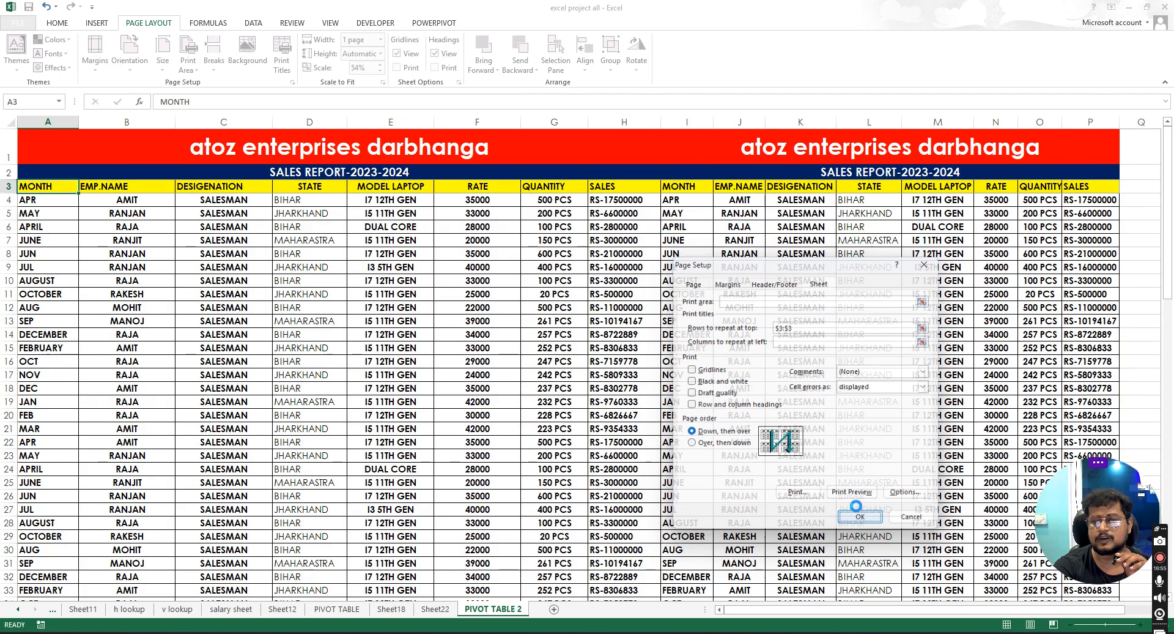
click(852, 518)
- Check both print preview pages for the repeated header row
click(24, 26)
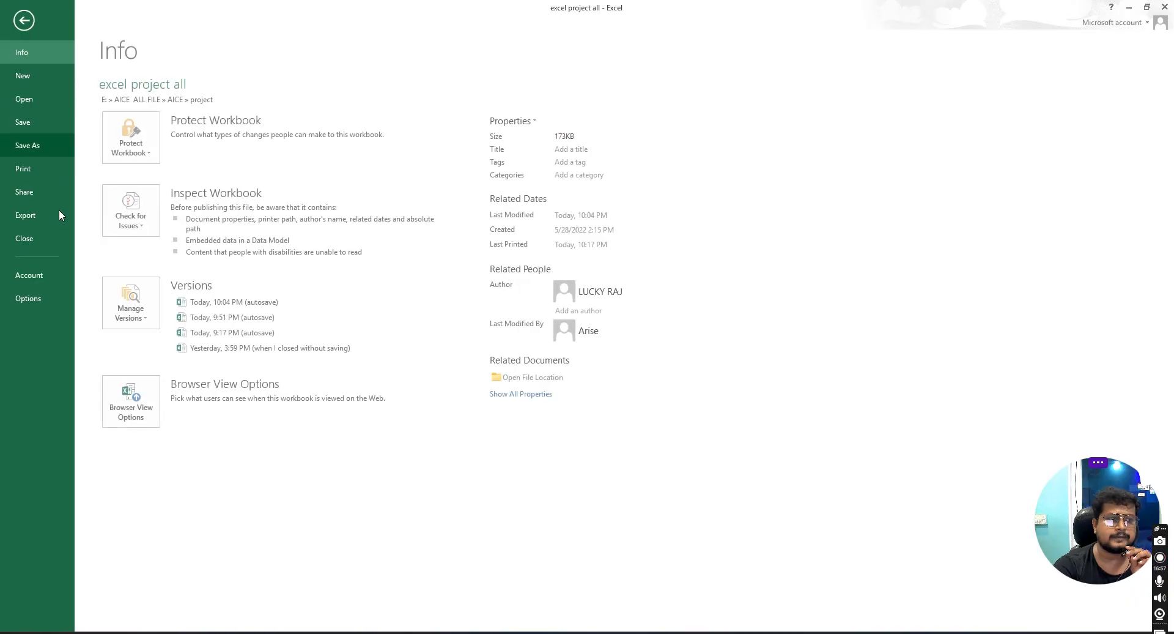
click(32, 171)
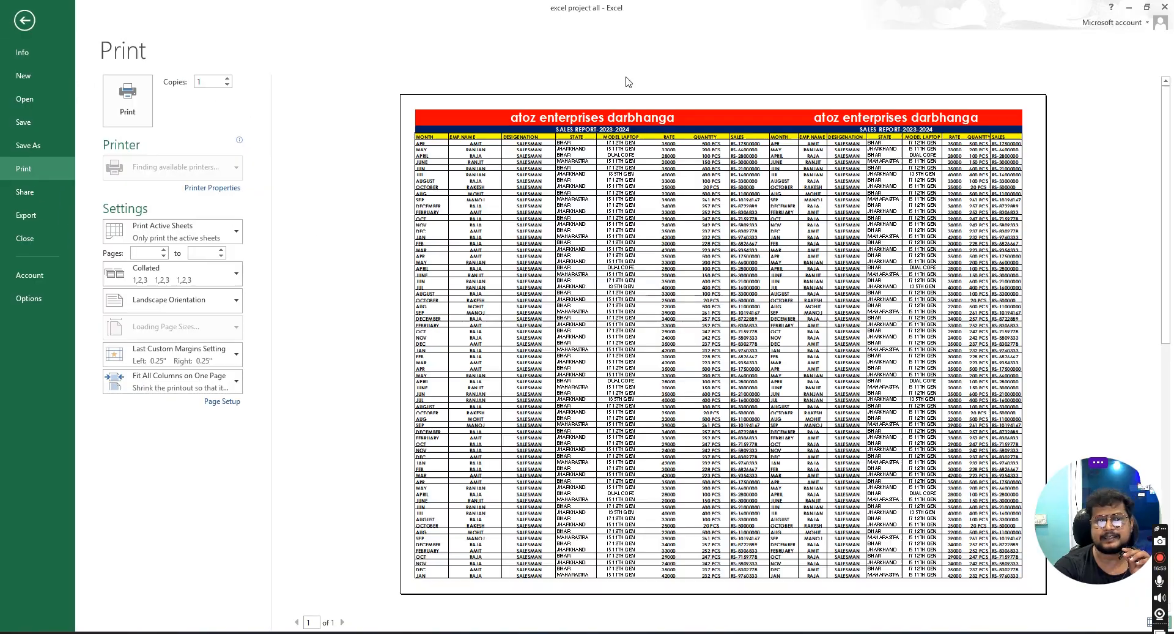
scroll(717, 330, down, 1)
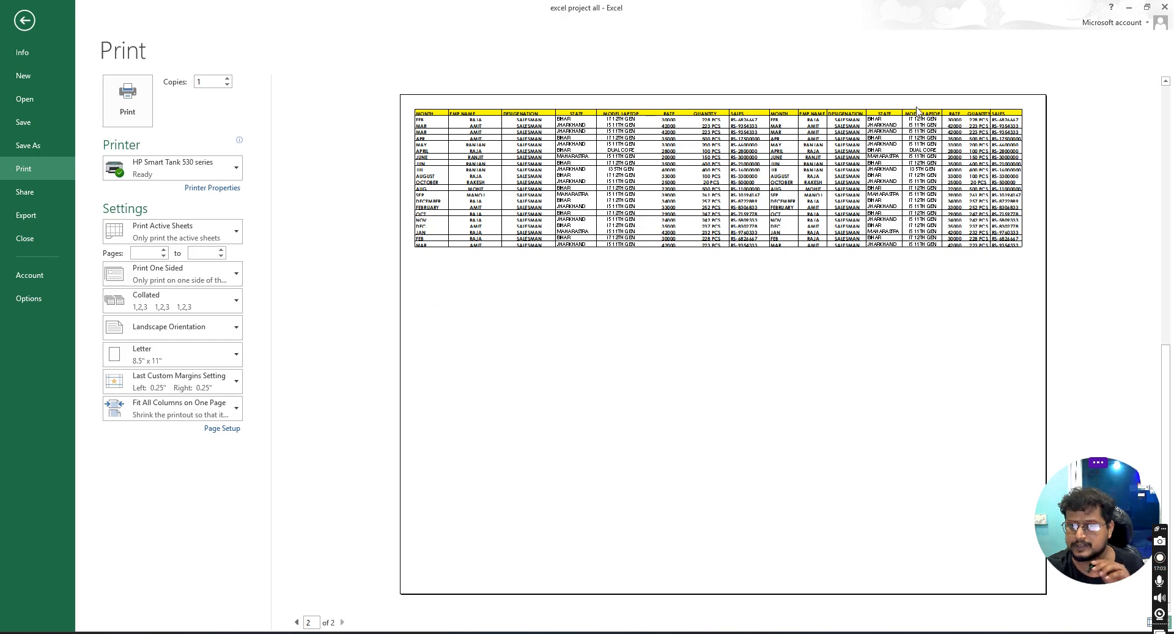
click(25, 20)
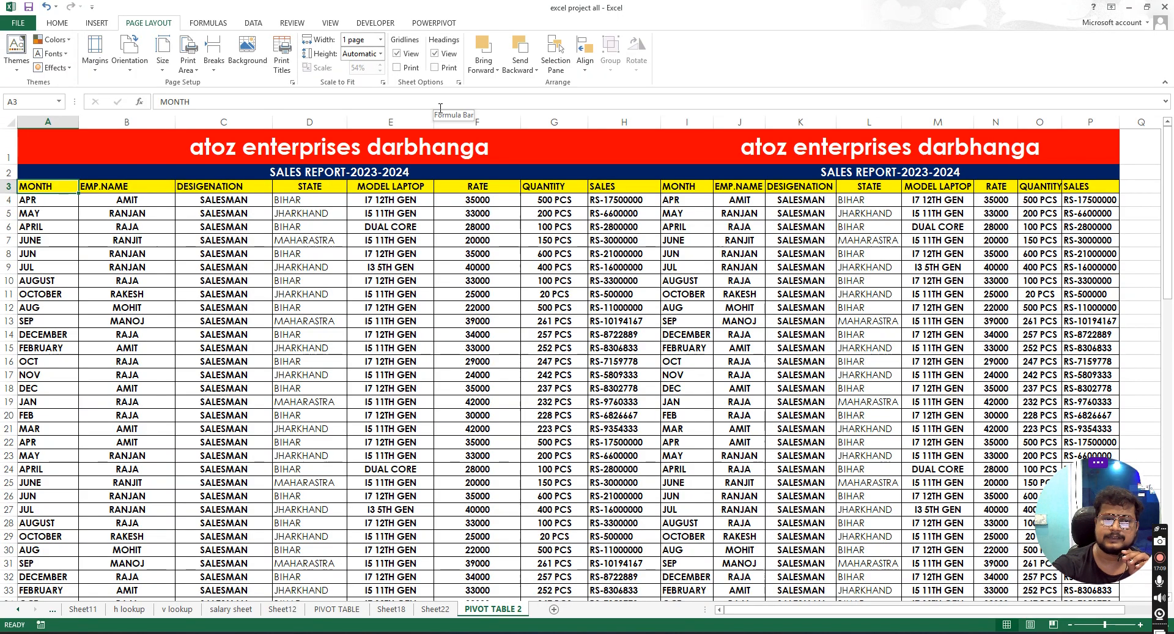
drag(356, 290, 357, 287)
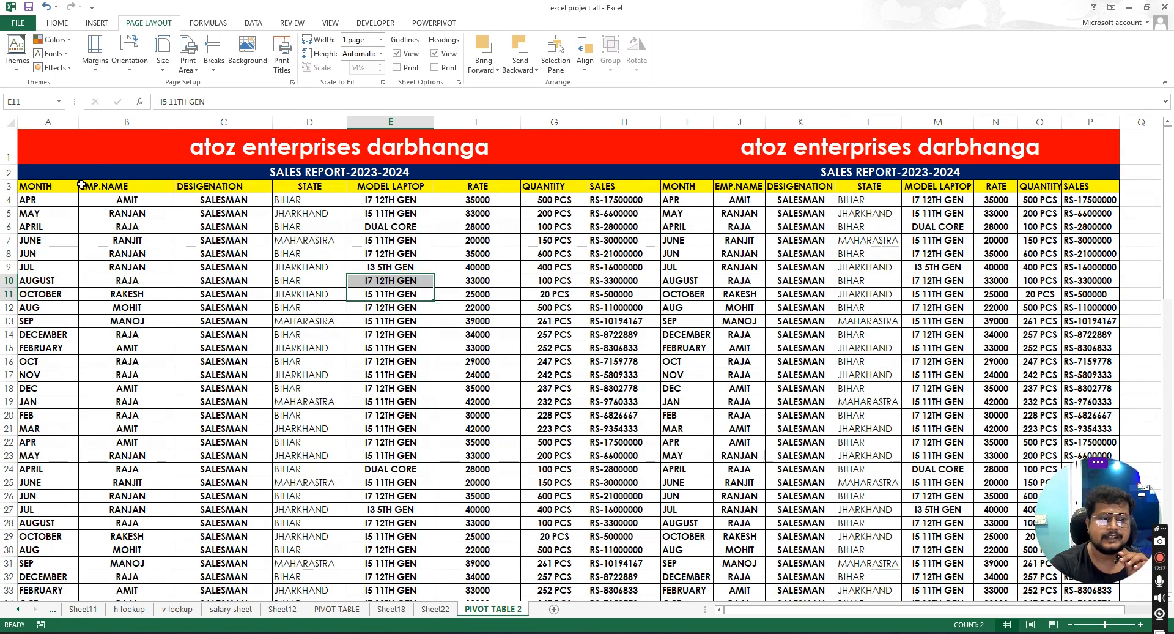
click(20, 187)
click(82, 188)
drag(38, 186, 1101, 187)
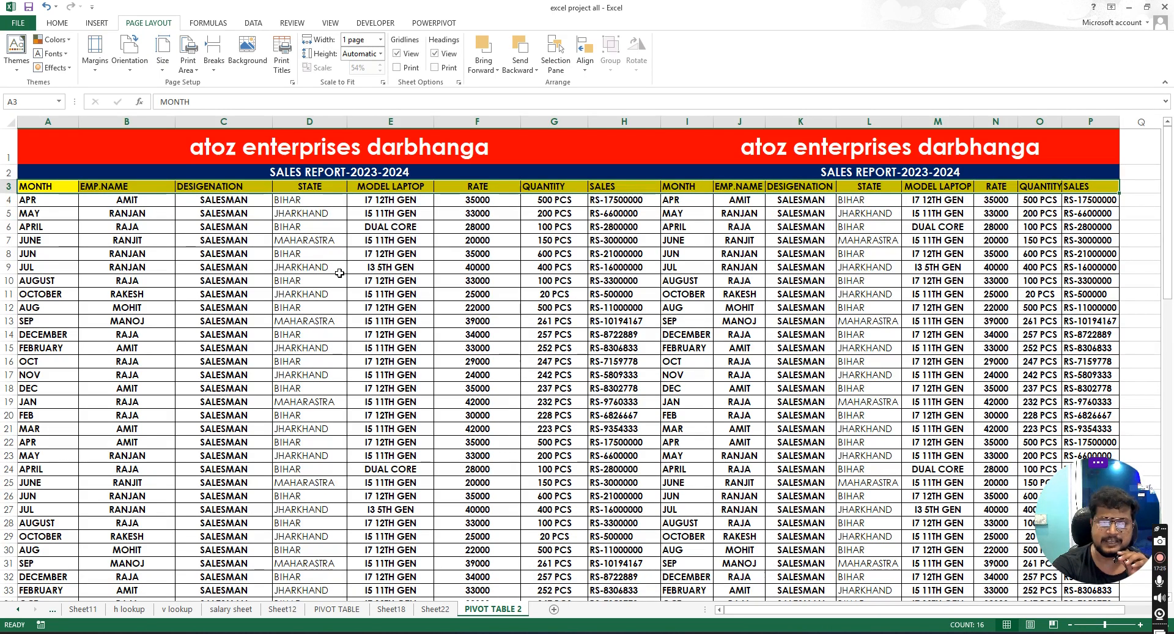
click(224, 274)
click(38, 187)
- Try setting columns A:H to repeat at left in Page Setup, then clear that entry
click(283, 61)
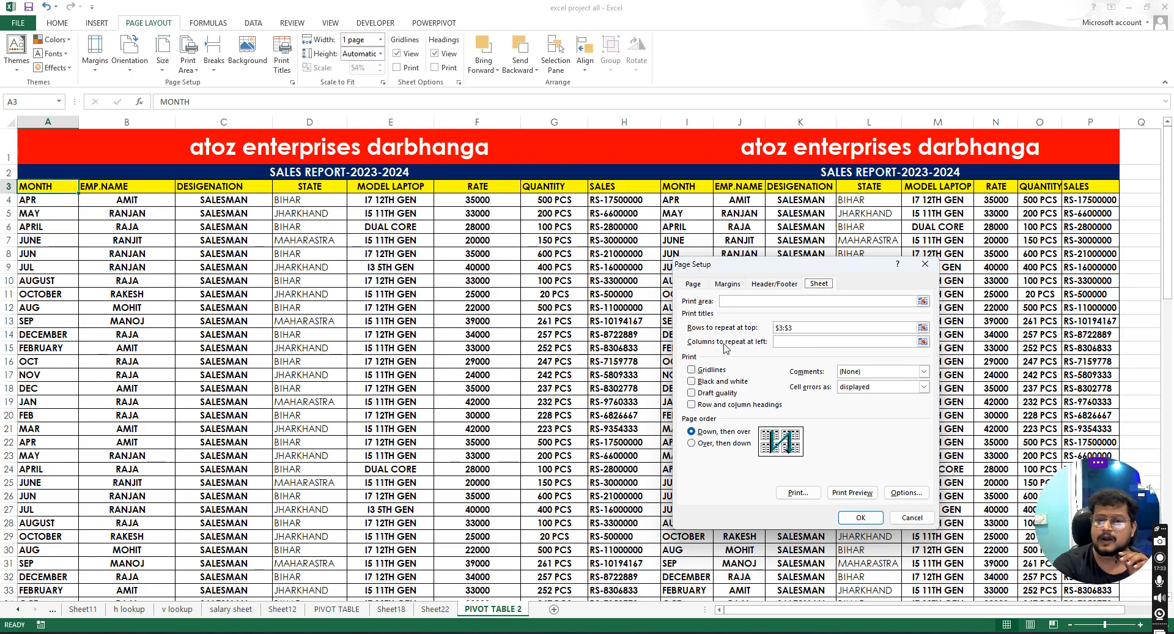
click(761, 343)
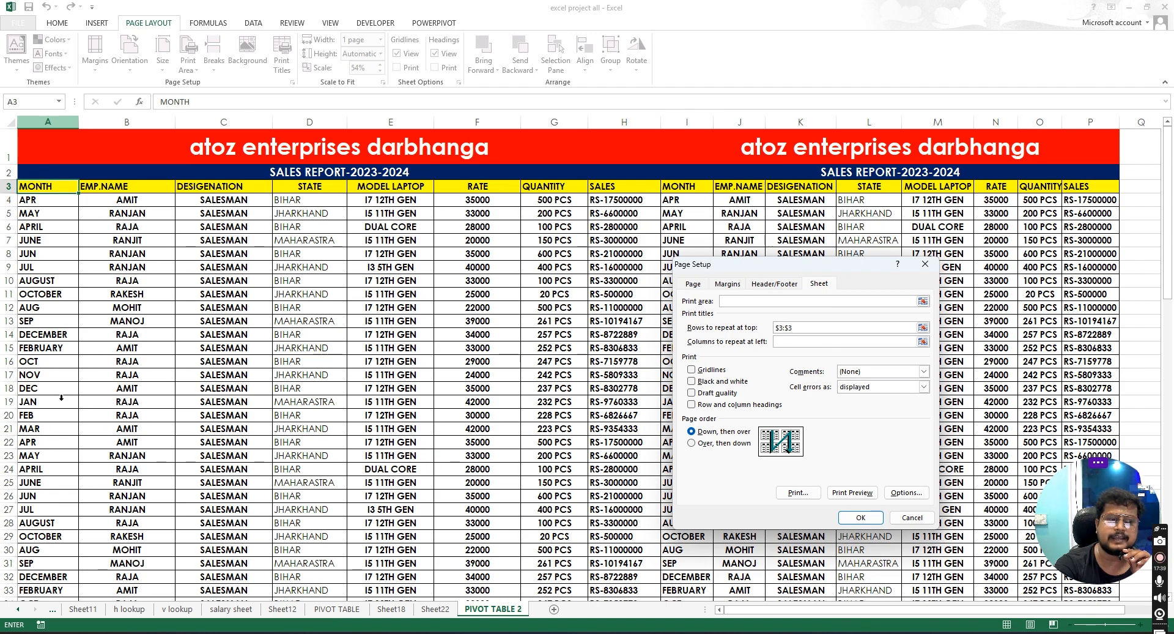
click(60, 160)
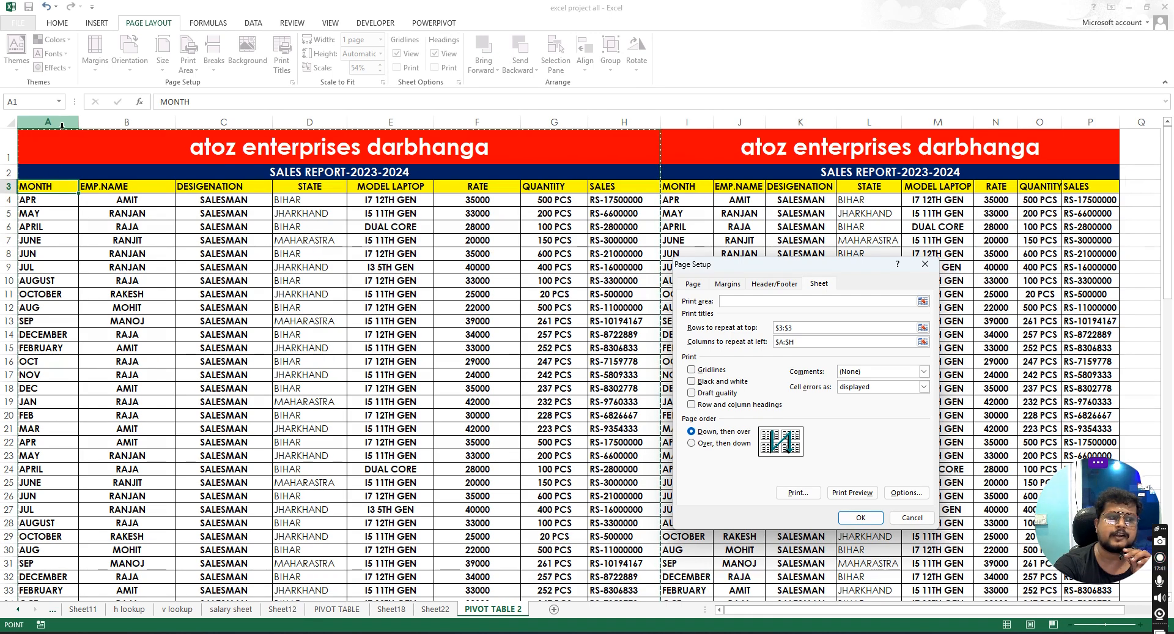
click(796, 342)
key(BackSpace)
key(BackSpace)
key(BackSpace)
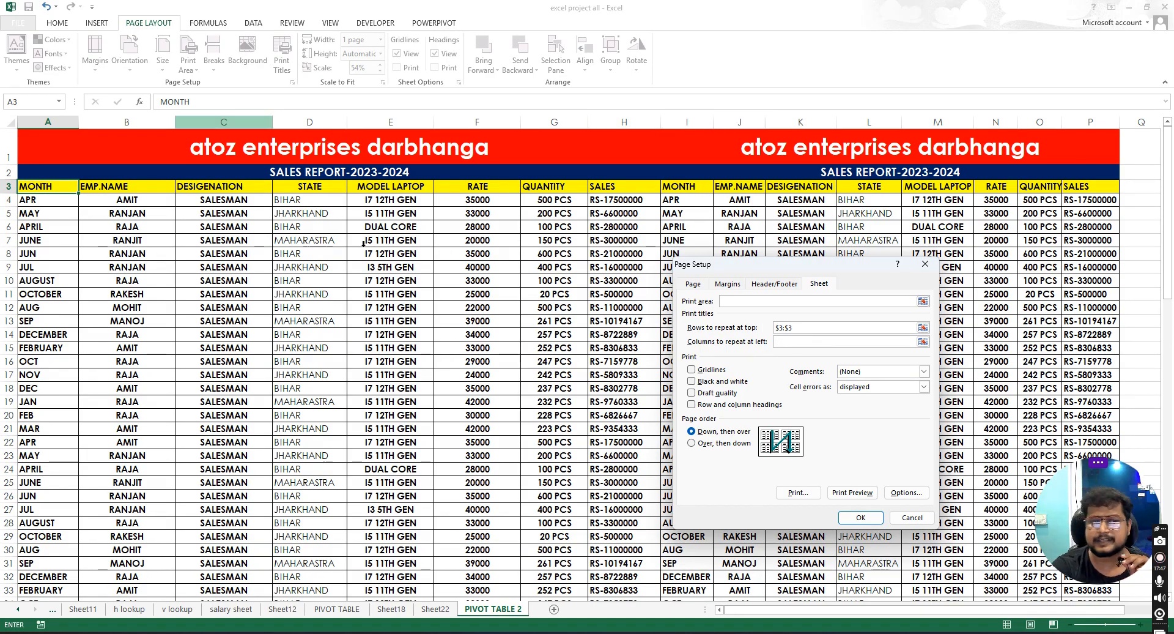
- Try to reselect row 3 as the rows to repeat at top and apply the Page Setup settings
click(806, 327)
click(807, 326)
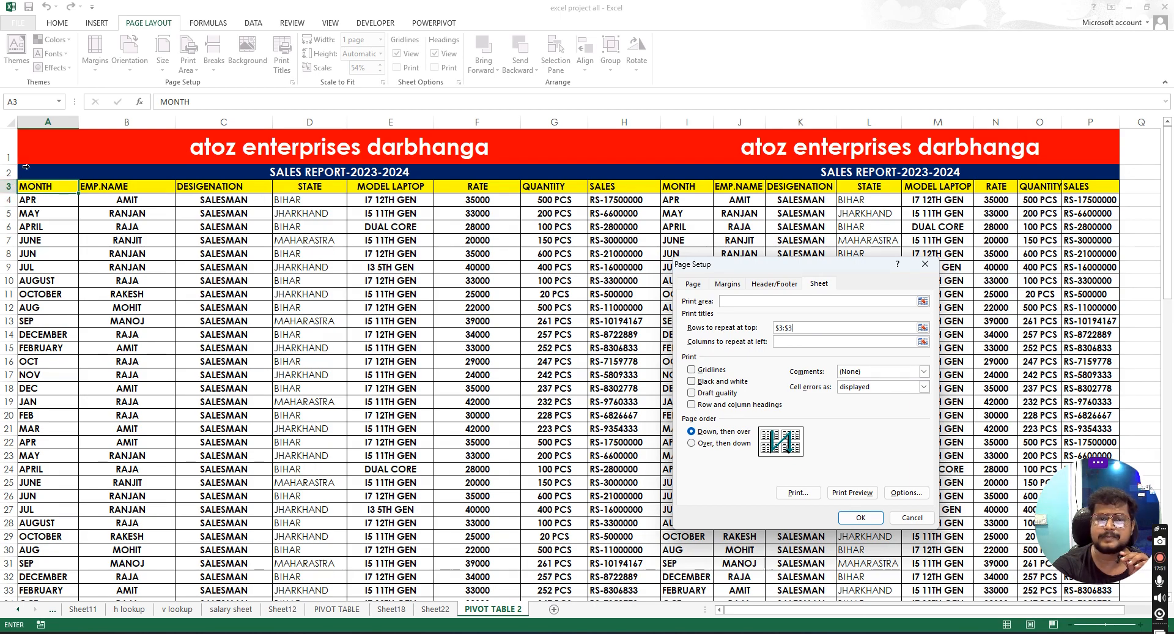
click(9, 186)
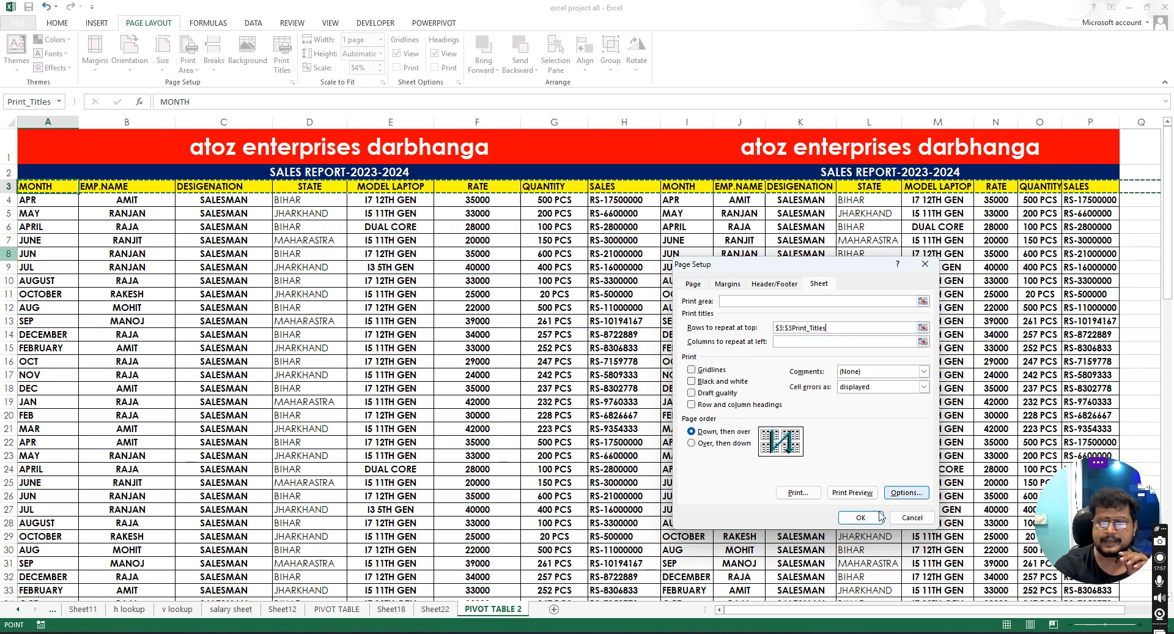
click(861, 518)
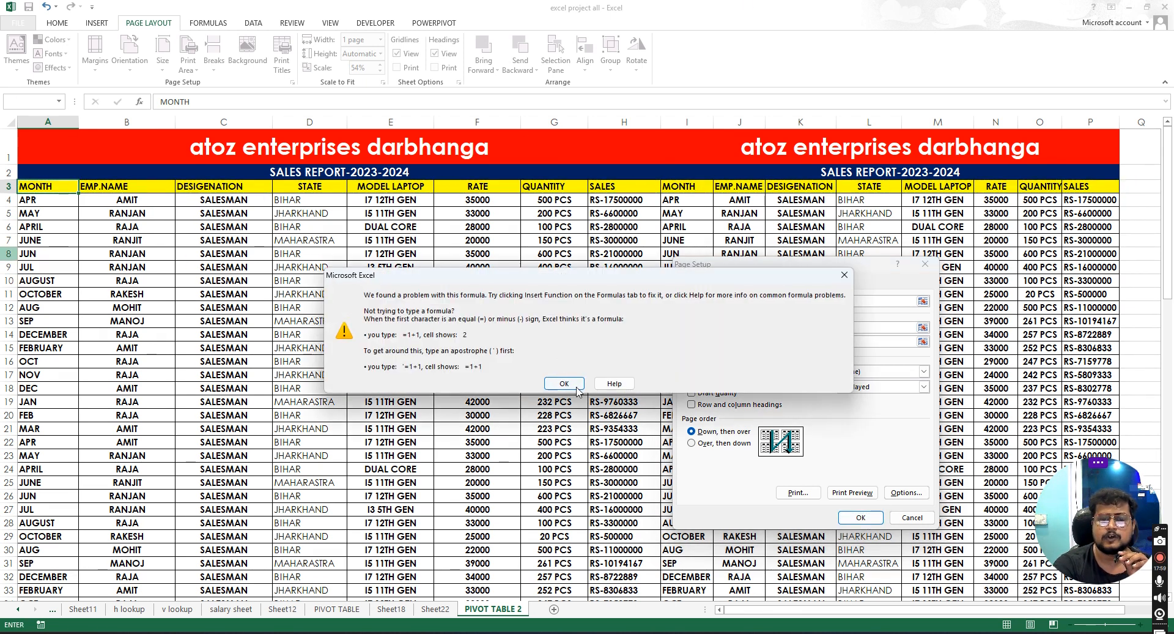
click(575, 386)
- Clear the rows-to-repeat field, select row 3 again as the repeating title row, and apply Page Setup
click(842, 329)
key(BackSpace)
key(BackSpace)
key(BackSpace)
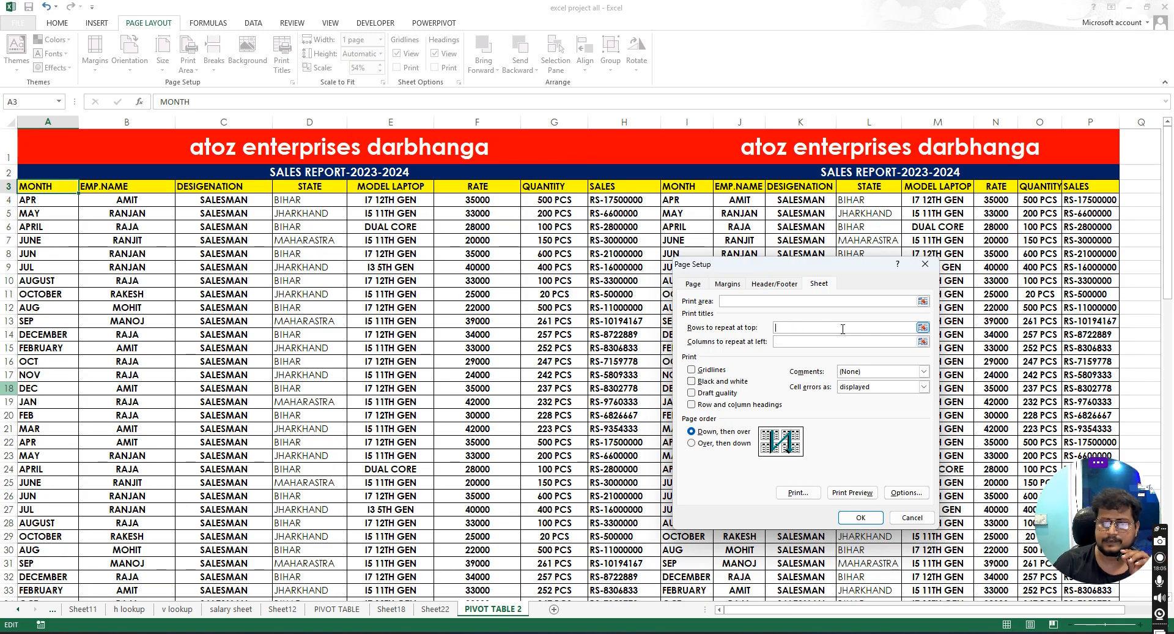
click(43, 186)
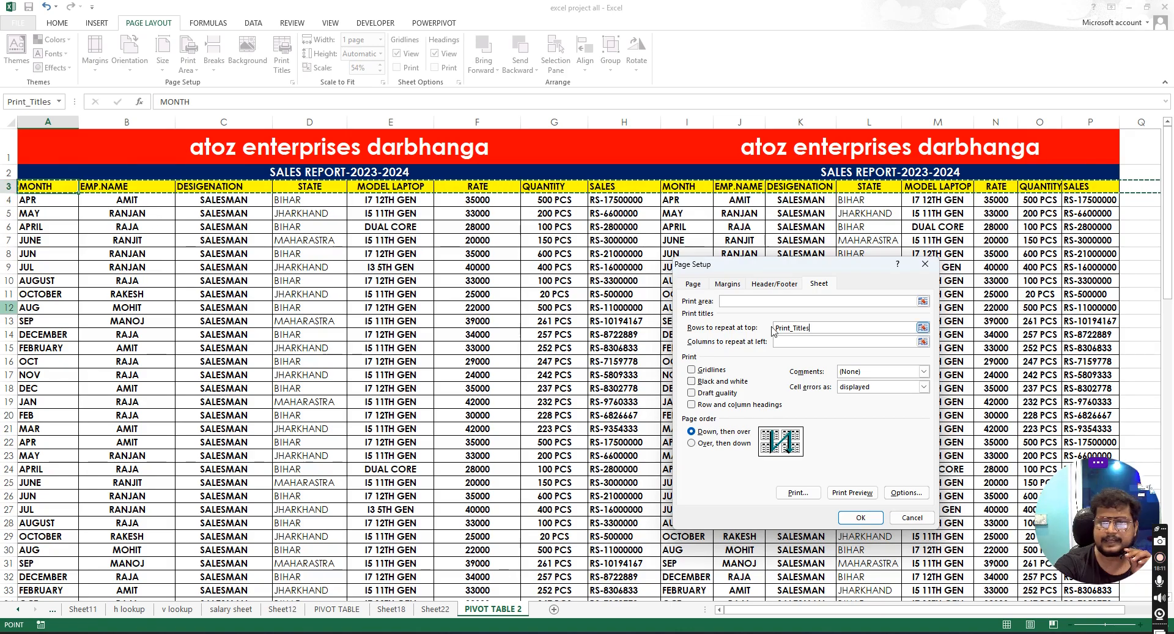
key(Return)
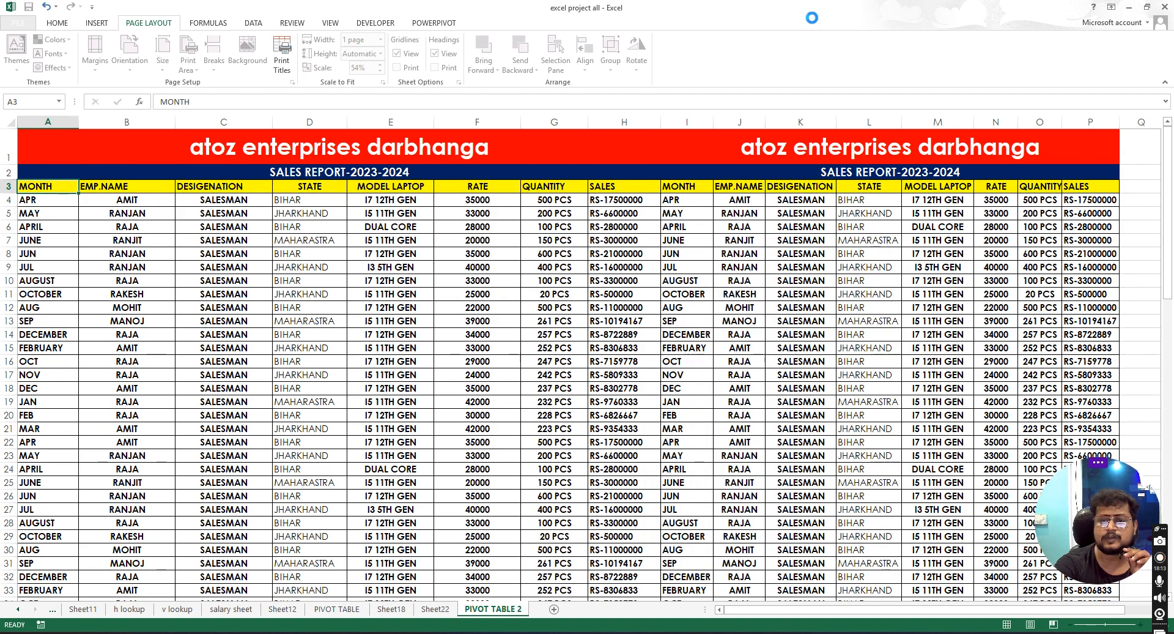
- Preview both printed pages to check the repeated header row, then return to the sheet
click(19, 22)
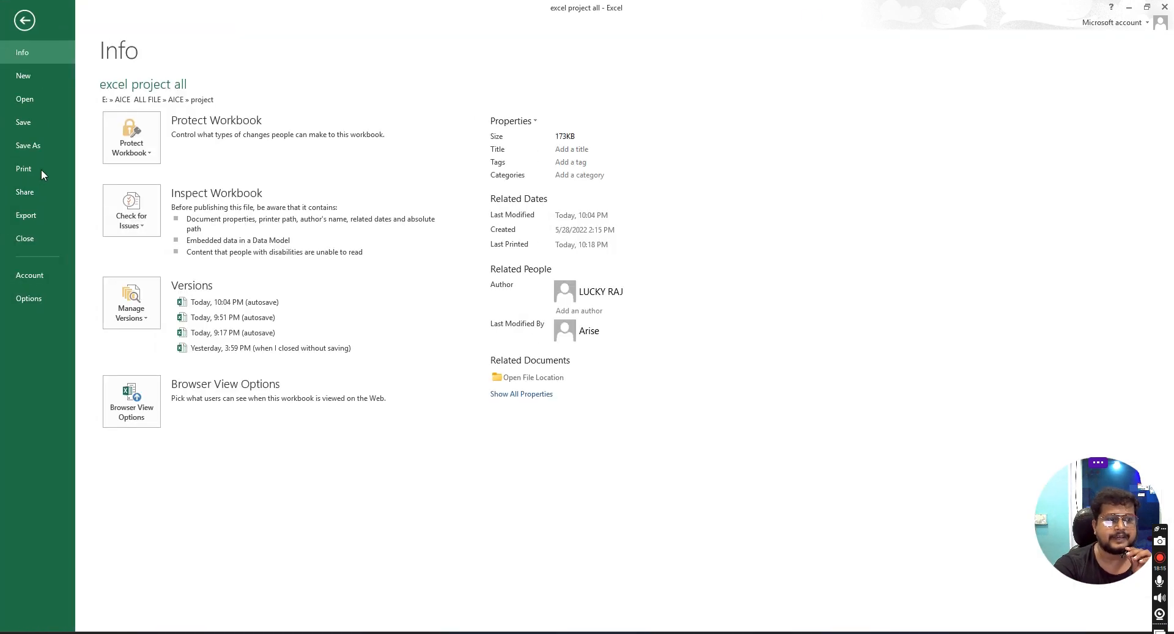
click(24, 169)
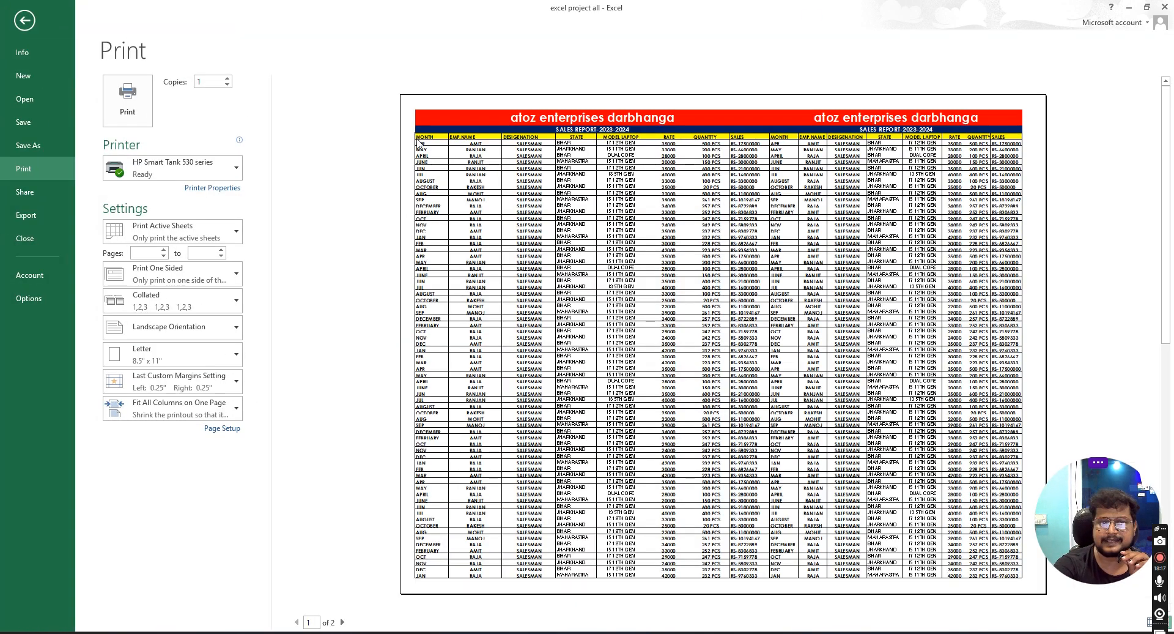
scroll(772, 321, down, 1)
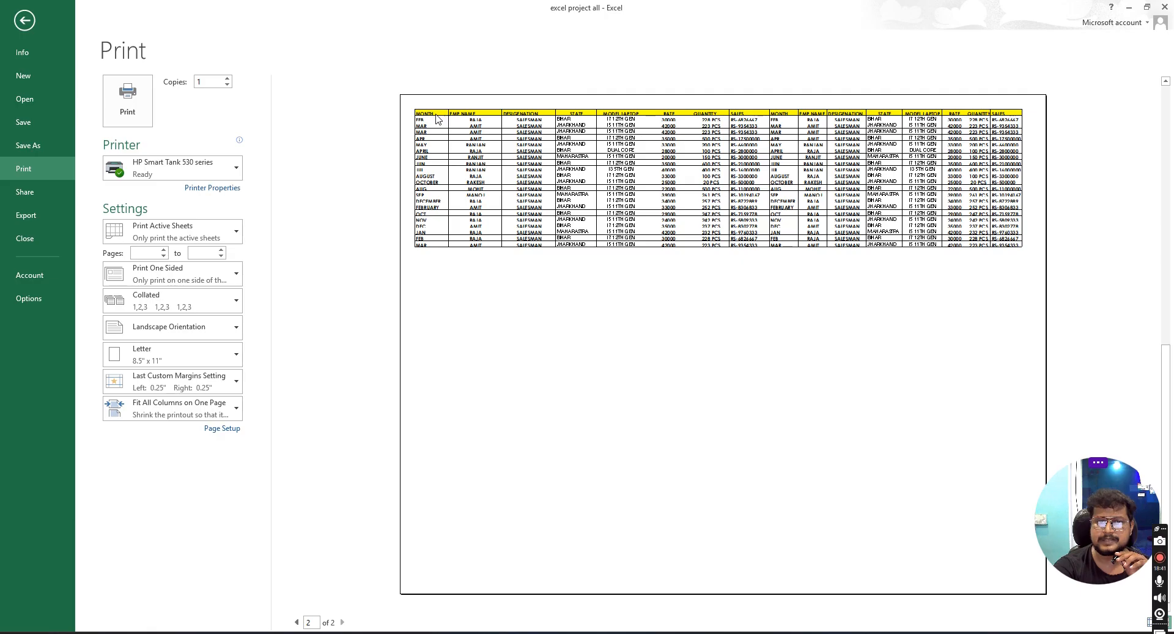
click(27, 26)
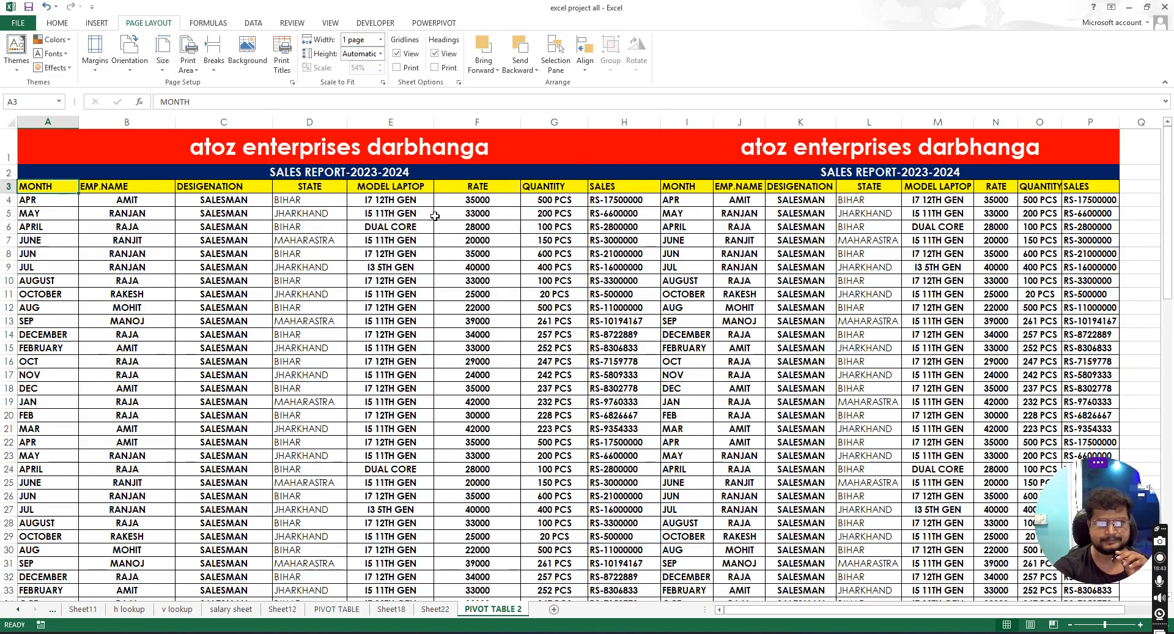
click(437, 214)
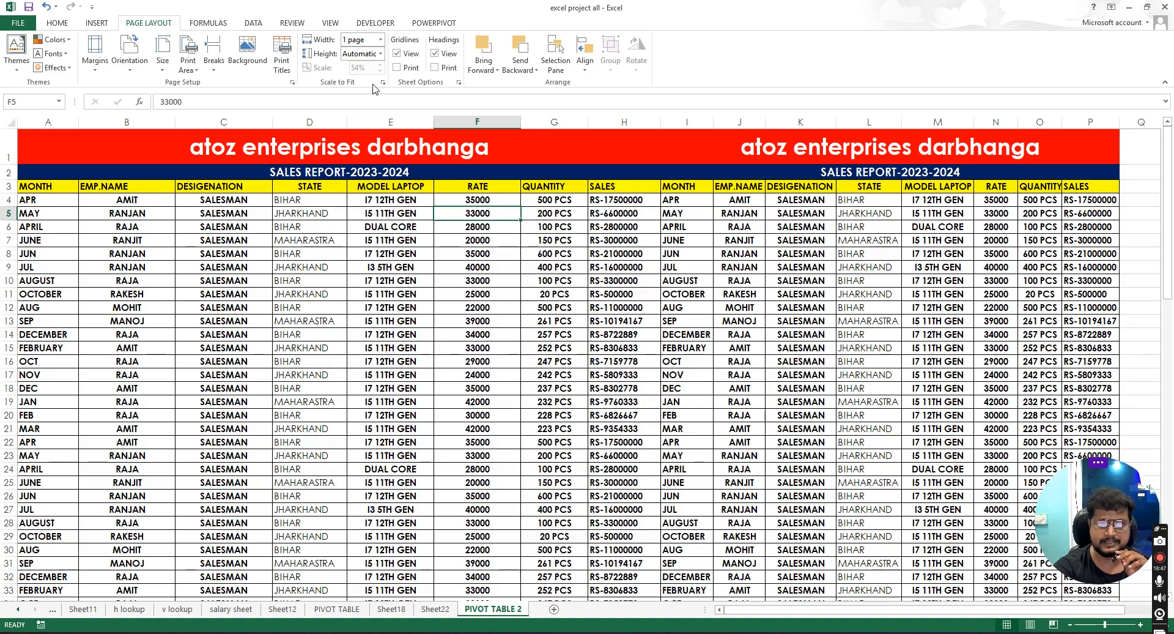
click(497, 71)
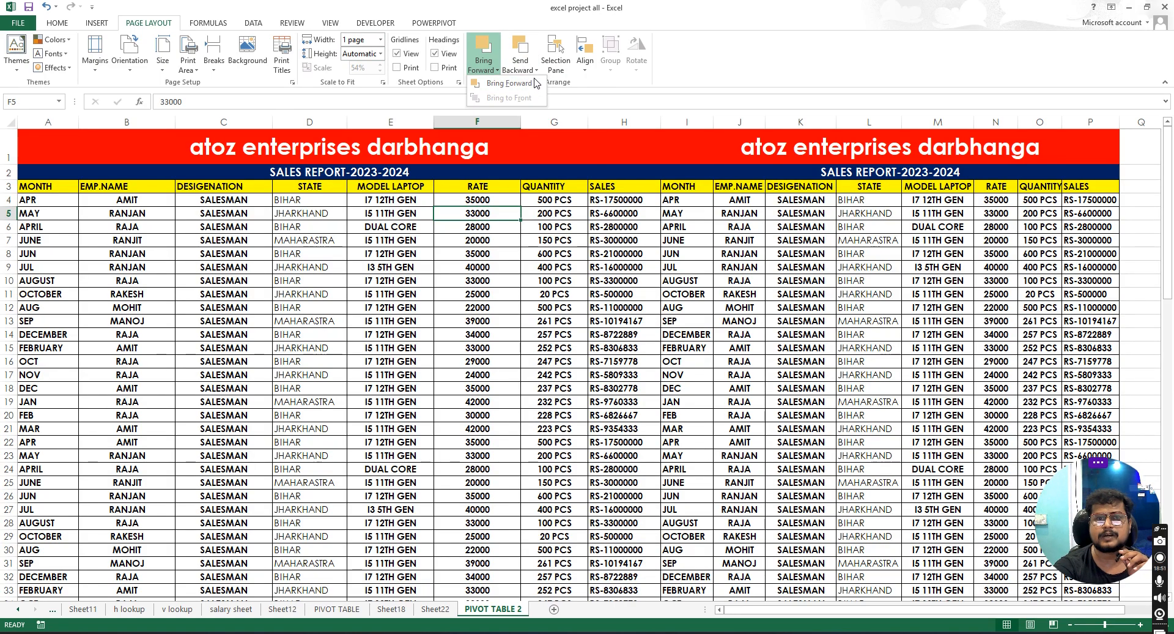
click(536, 70)
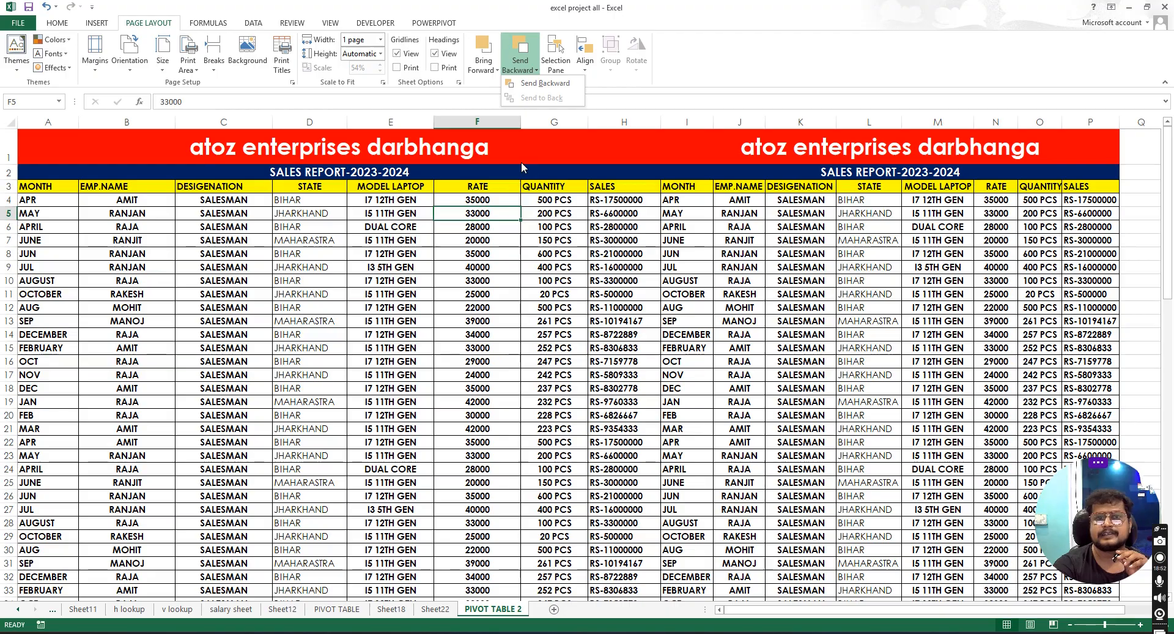
click(494, 71)
click(498, 238)
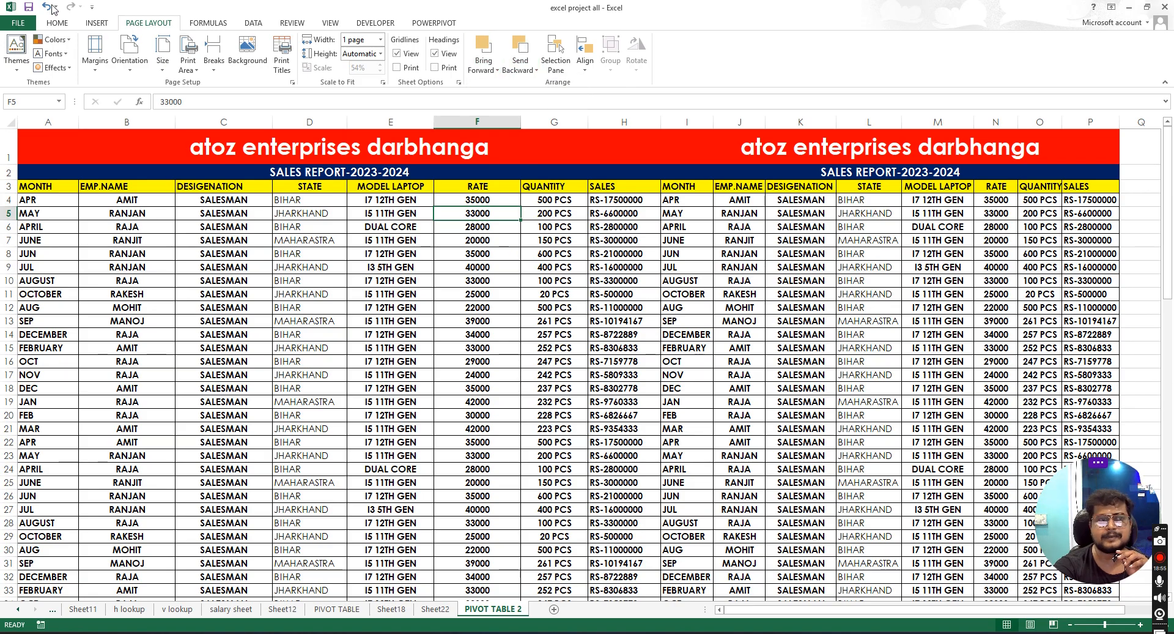
- Insert a rectangle about 4.35 by 5.96 inches over the data and apply the black shape style
click(95, 23)
click(193, 52)
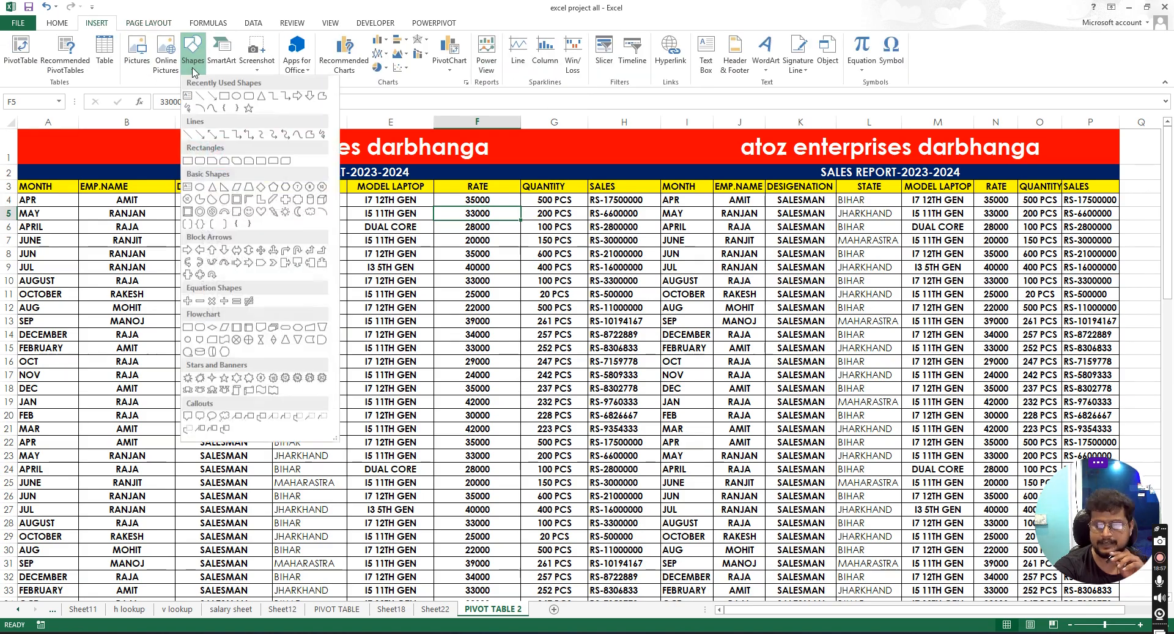
click(225, 96)
drag(347, 239, 698, 495)
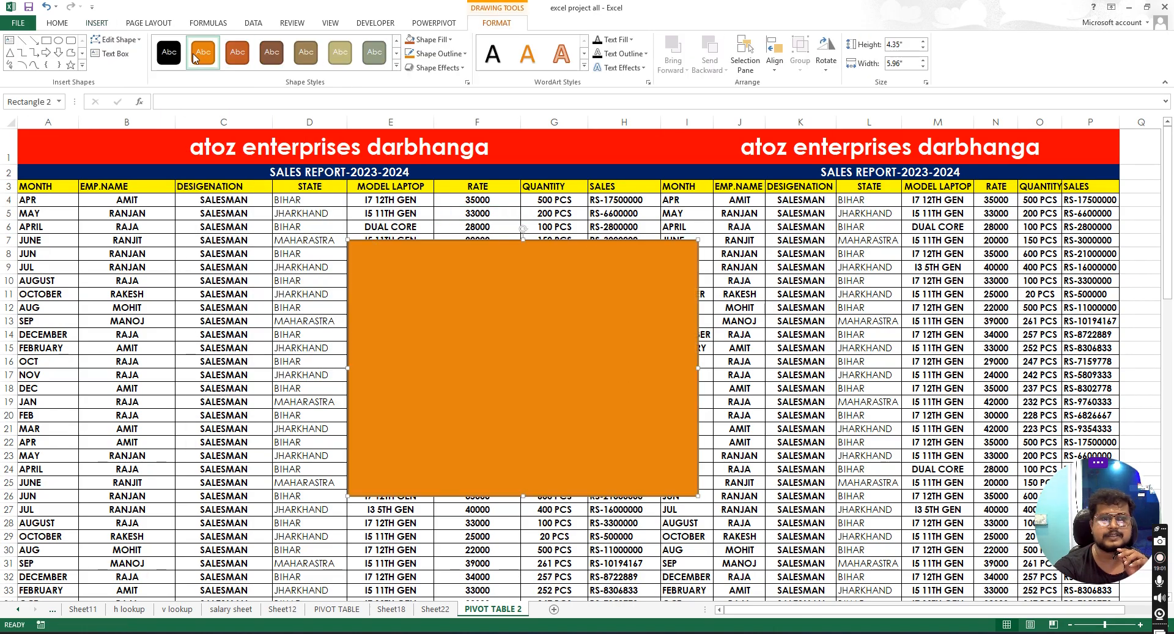
click(170, 53)
- Draw a down arrow about 4.64 by 3.57 inches beside the rectangle and apply the brown shape style
click(58, 52)
drag(617, 195, 827, 467)
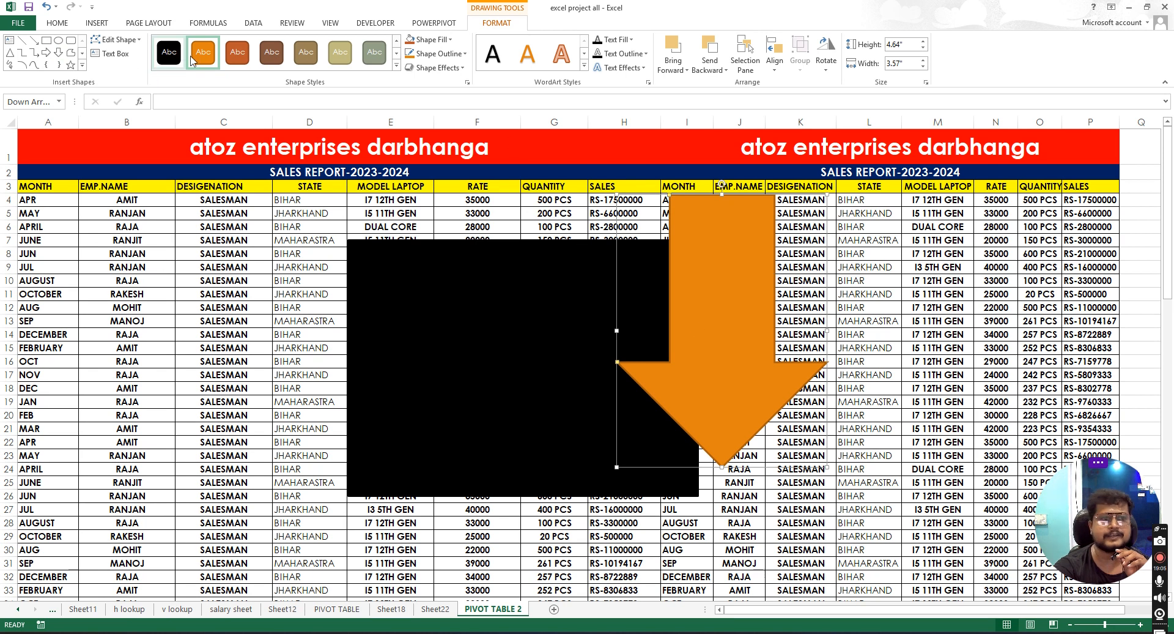
click(272, 52)
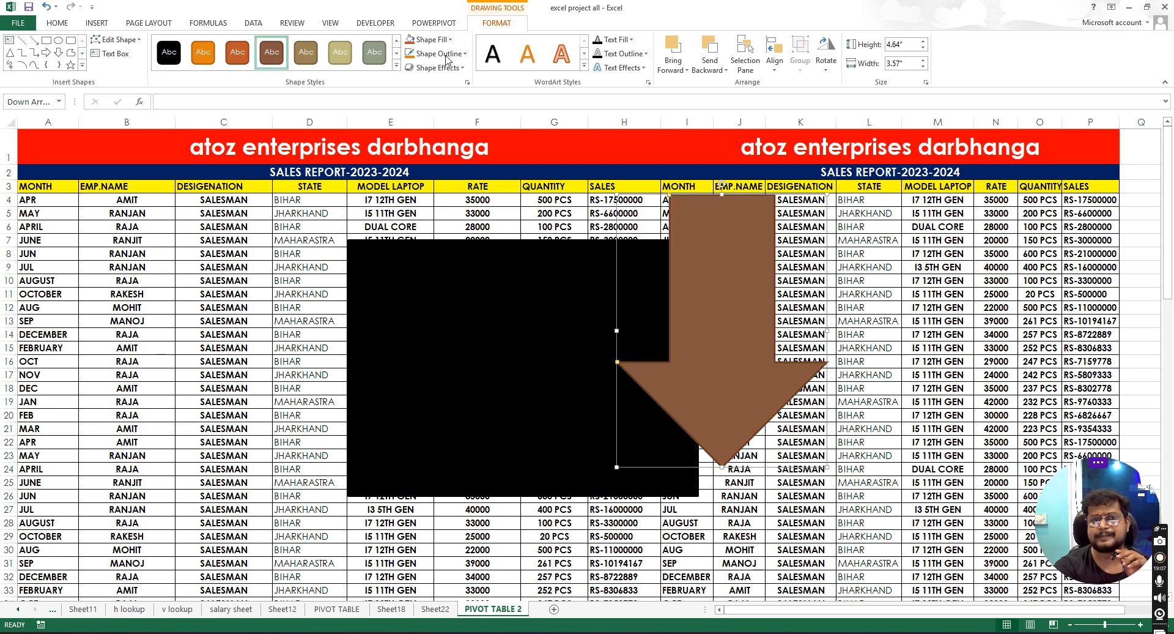
- Move the brown down arrow slightly lower over the rectangle
click(145, 24)
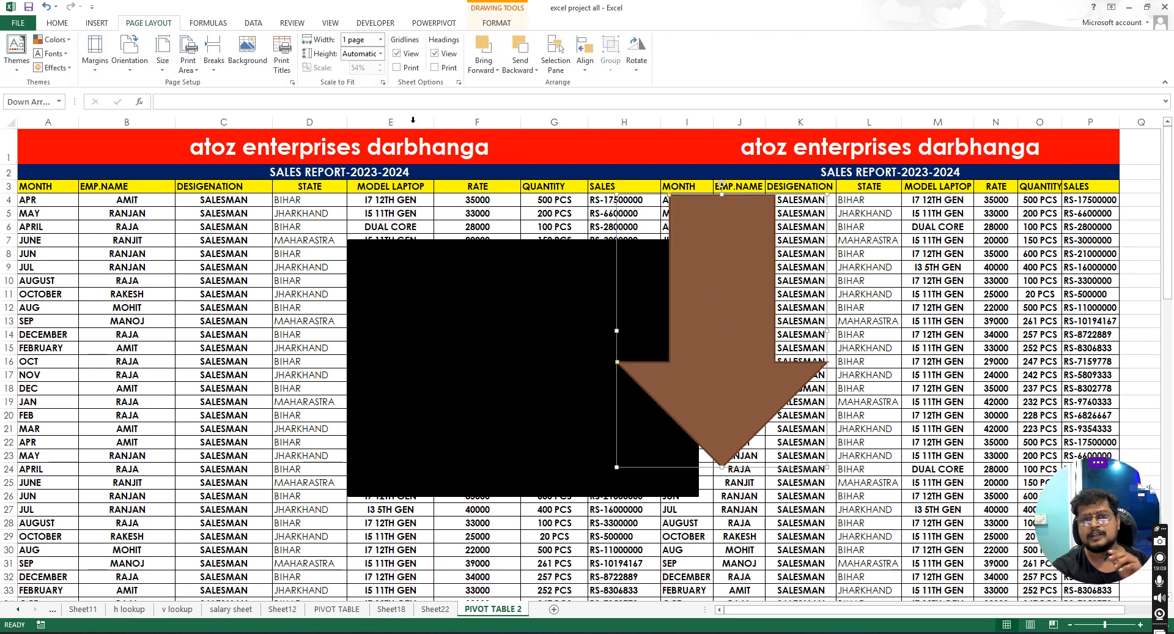
drag(707, 283, 707, 309)
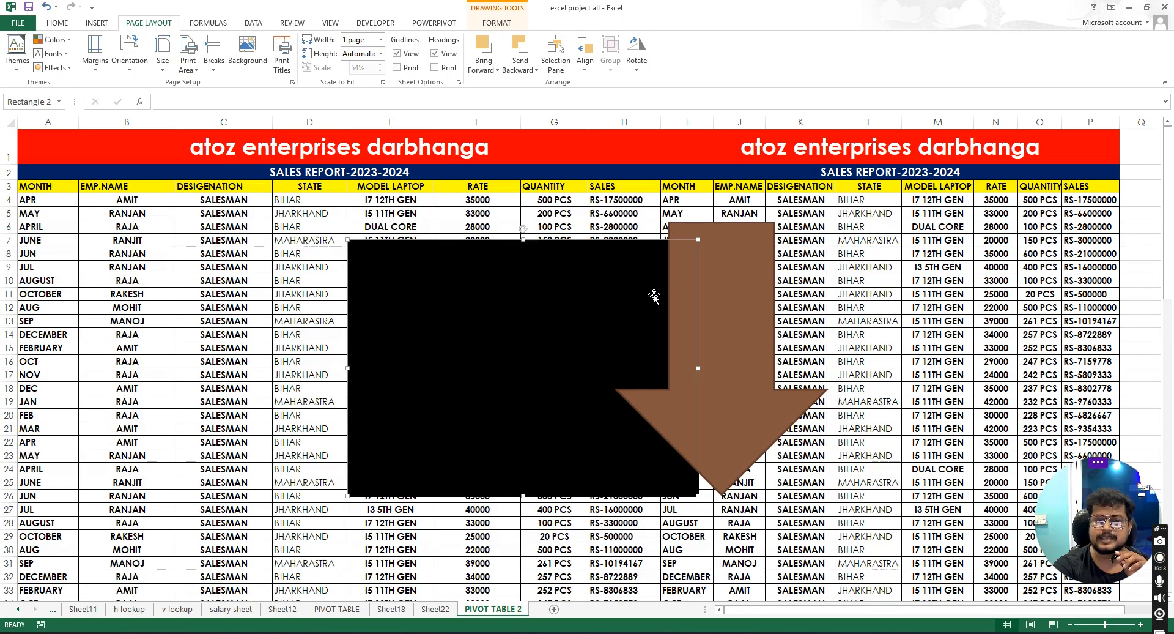
click(535, 70)
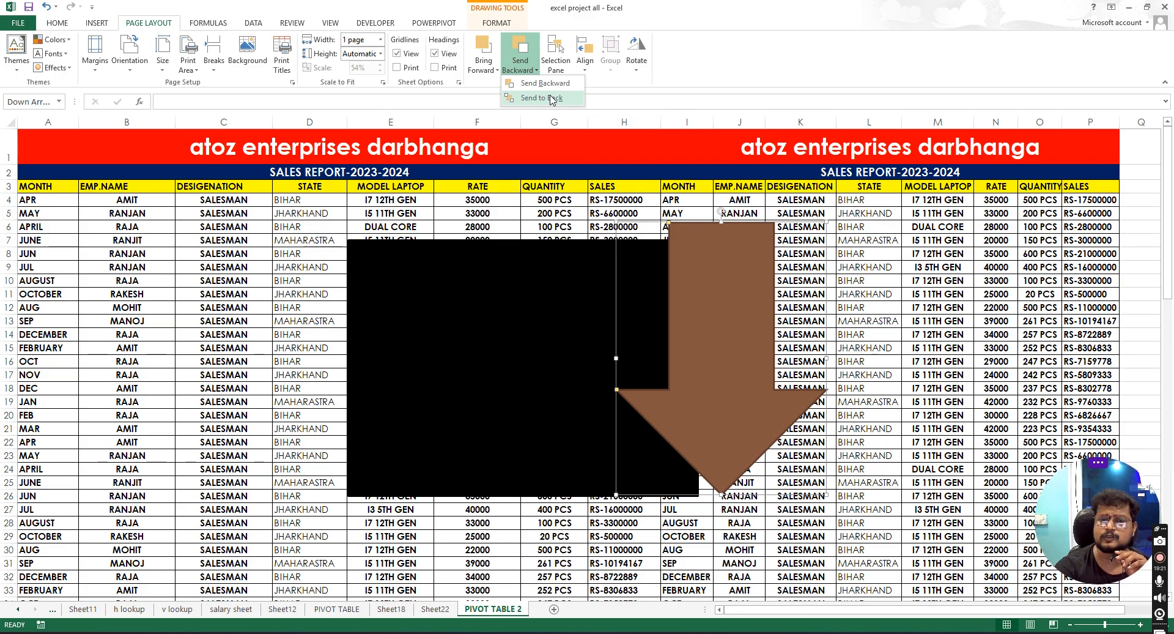
- Insert a second rectangle about 5.2 by 4.23 inches overlapping the black rectangle and move it lower
click(96, 23)
click(193, 55)
click(225, 94)
drag(443, 226, 692, 530)
drag(582, 344, 591, 446)
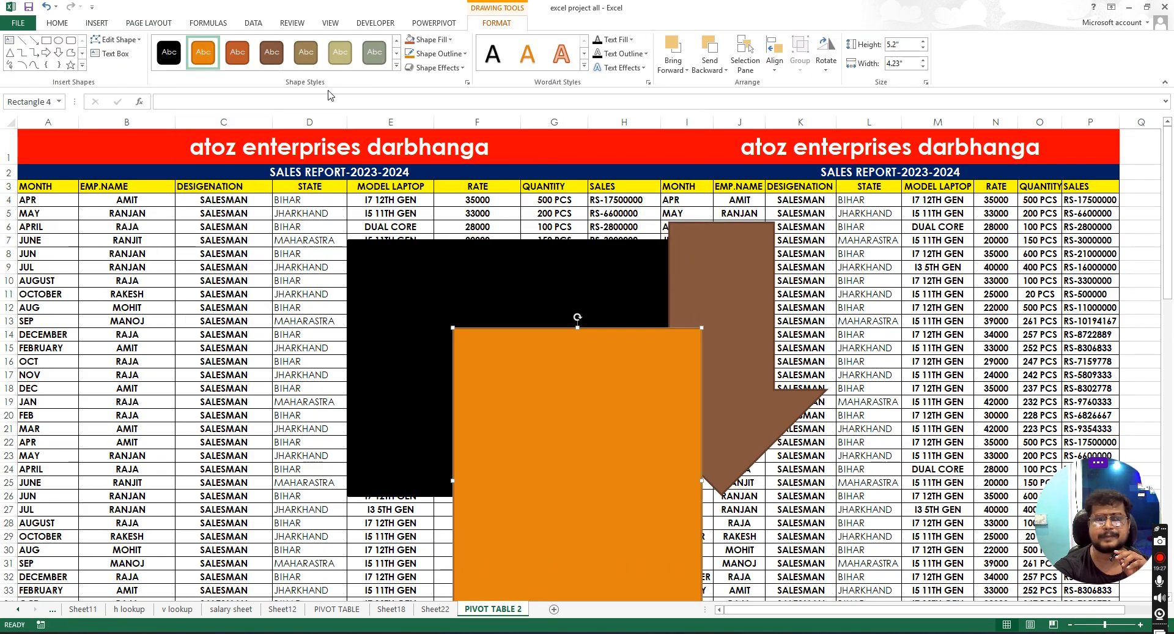
- Draw a small down arrow about 2.25 by 2.03 inches and move it near the top of the shapes
click(58, 53)
mouse_move(473, 194)
mouse_down()
mouse_move(556, 317)
mouse_move(592, 326)
mouse_up()
drag(551, 284, 661, 271)
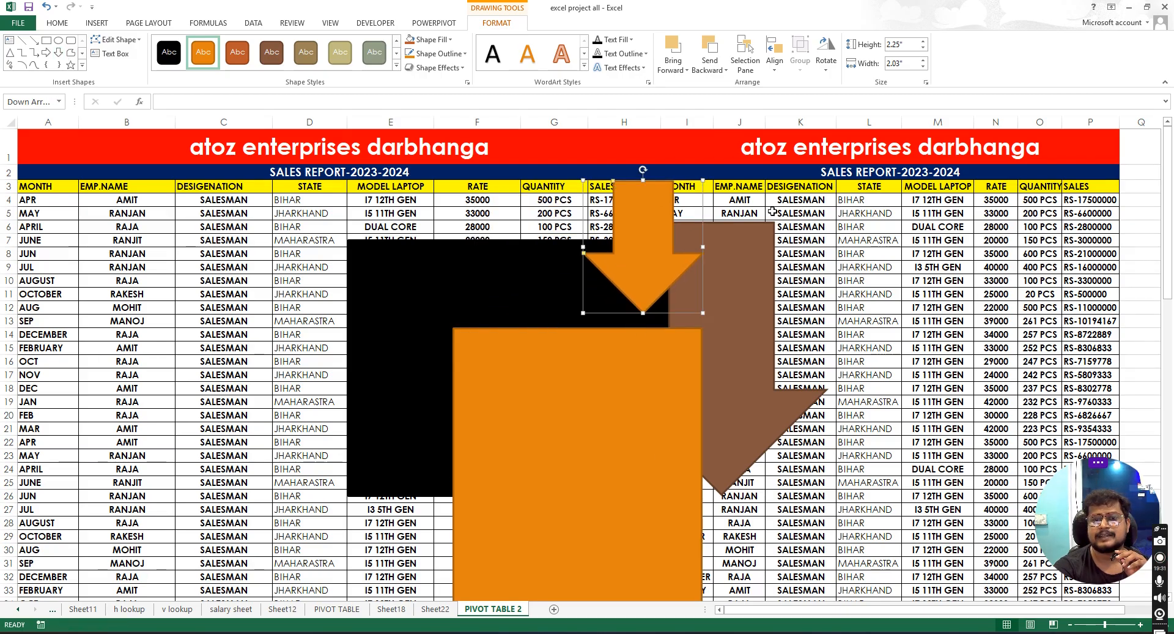
- Move the orange rectangle up so it overlaps the small arrow's base
click(844, 334)
drag(648, 397, 651, 343)
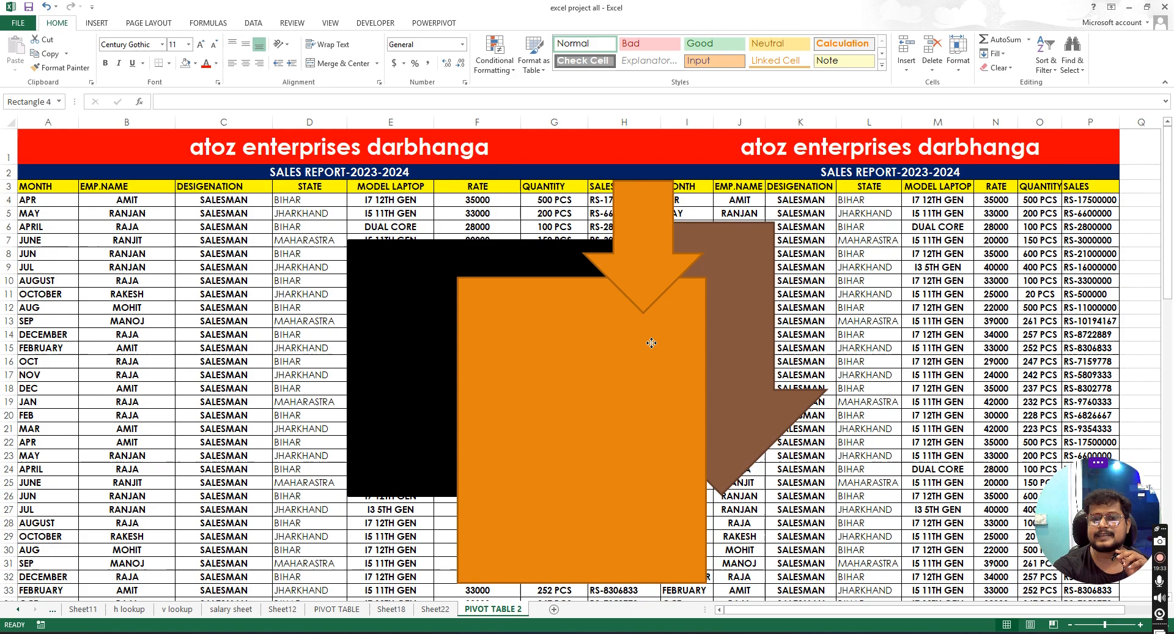
- Send the small arrow to the back behind all other shapes
click(655, 282)
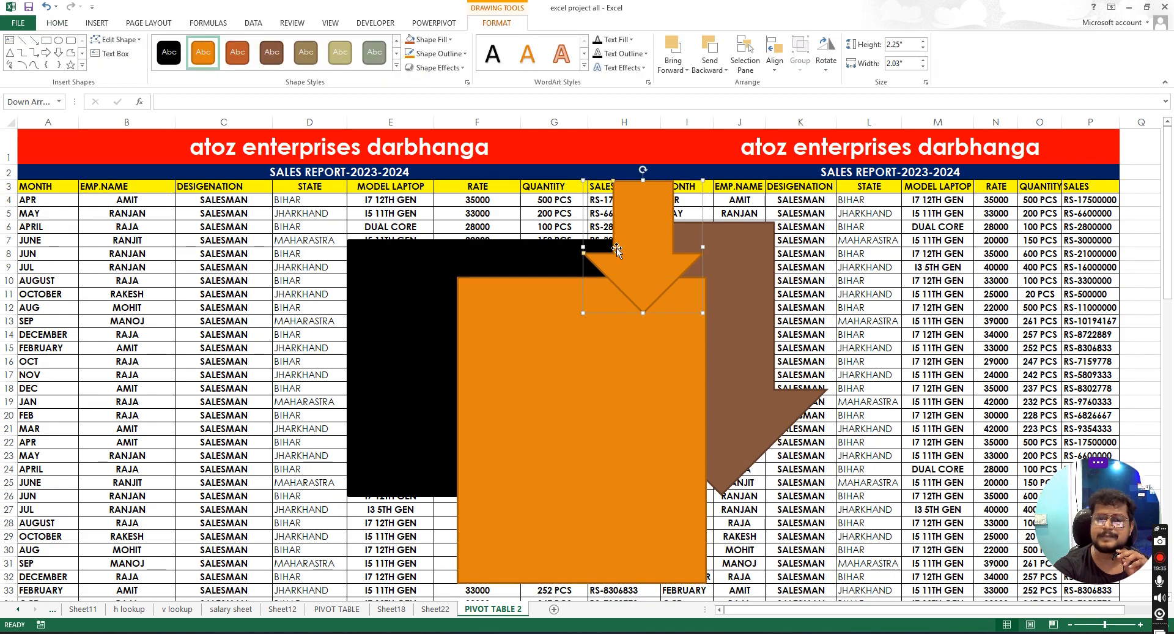
click(150, 22)
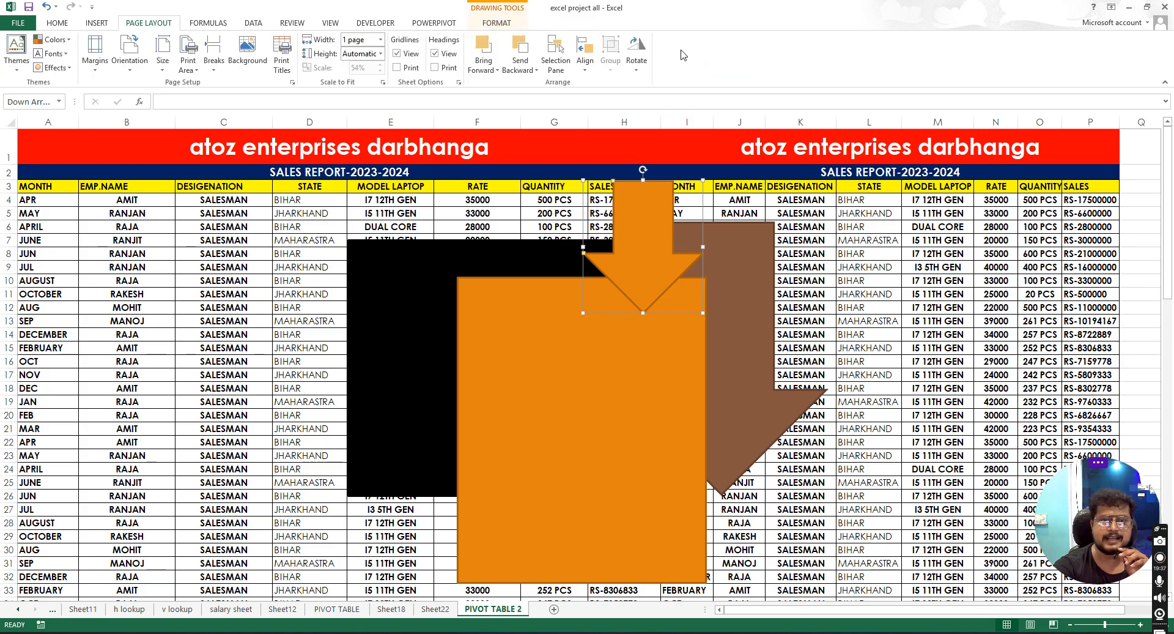
click(538, 72)
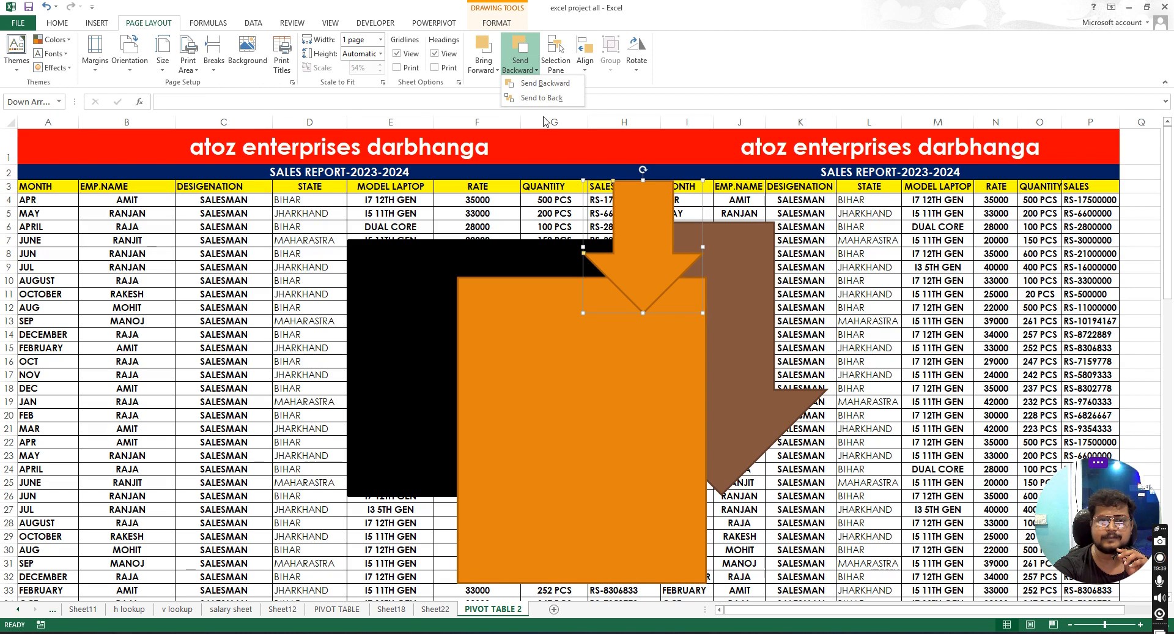
click(540, 99)
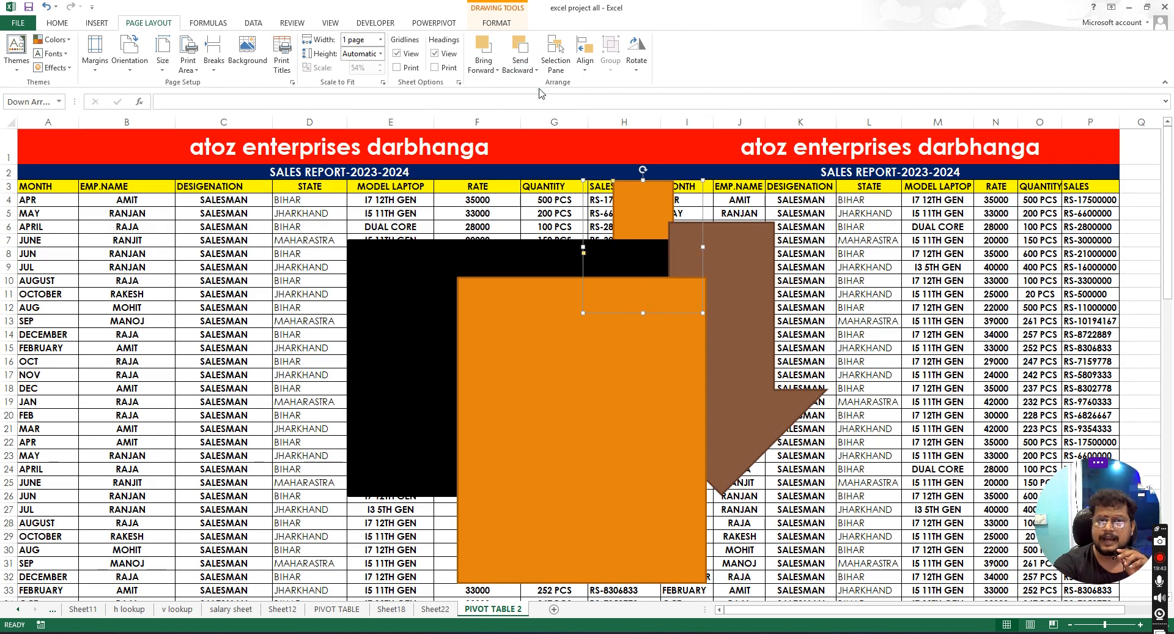
- Send the small arrow backward once more, then undo the last arrangement change
click(537, 72)
click(611, 338)
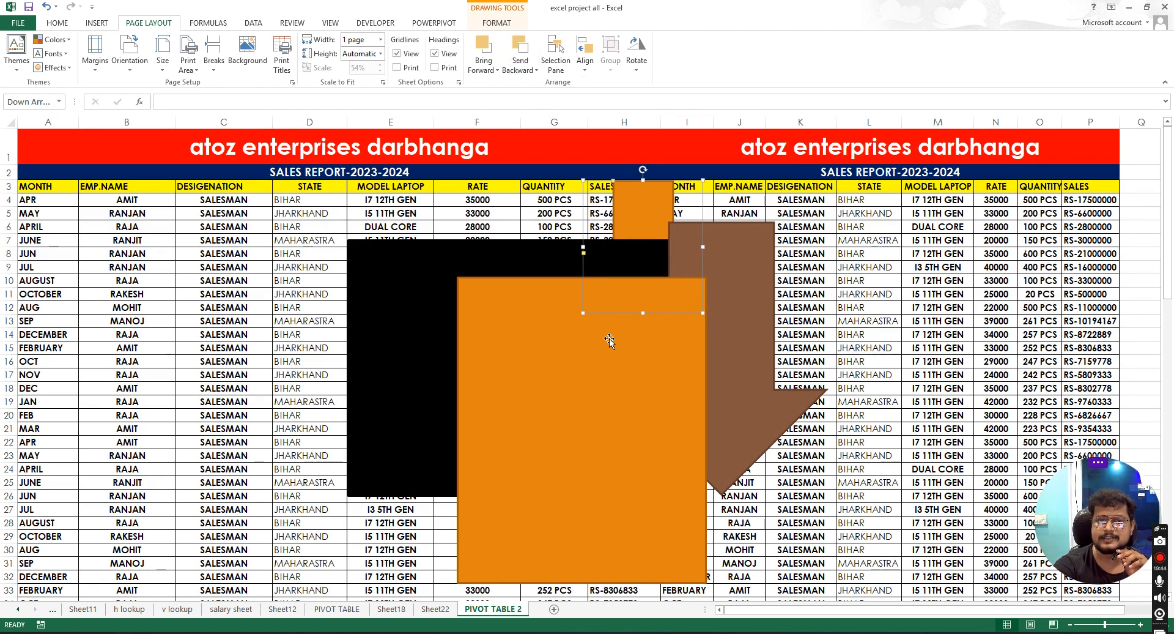
click(525, 71)
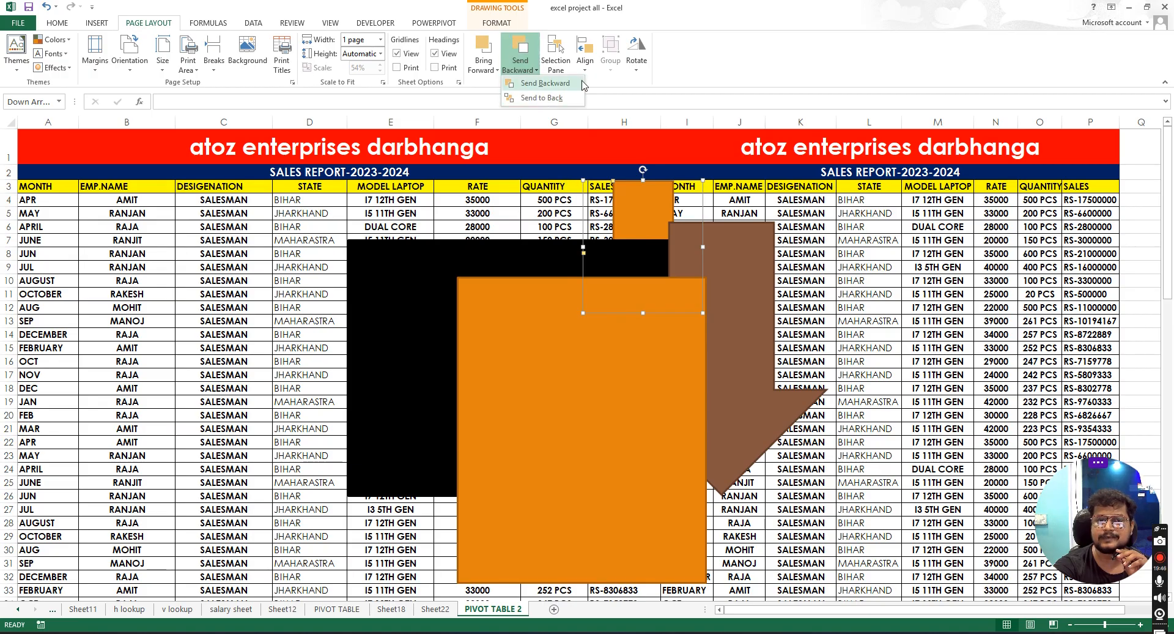
click(545, 84)
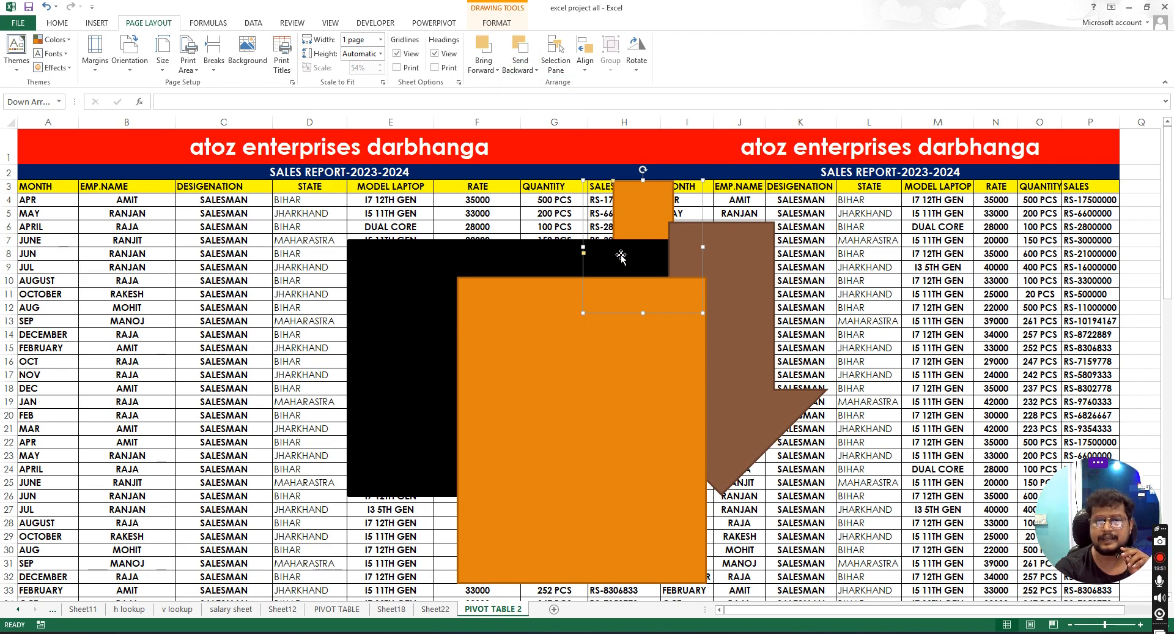
key(ctrl+z)
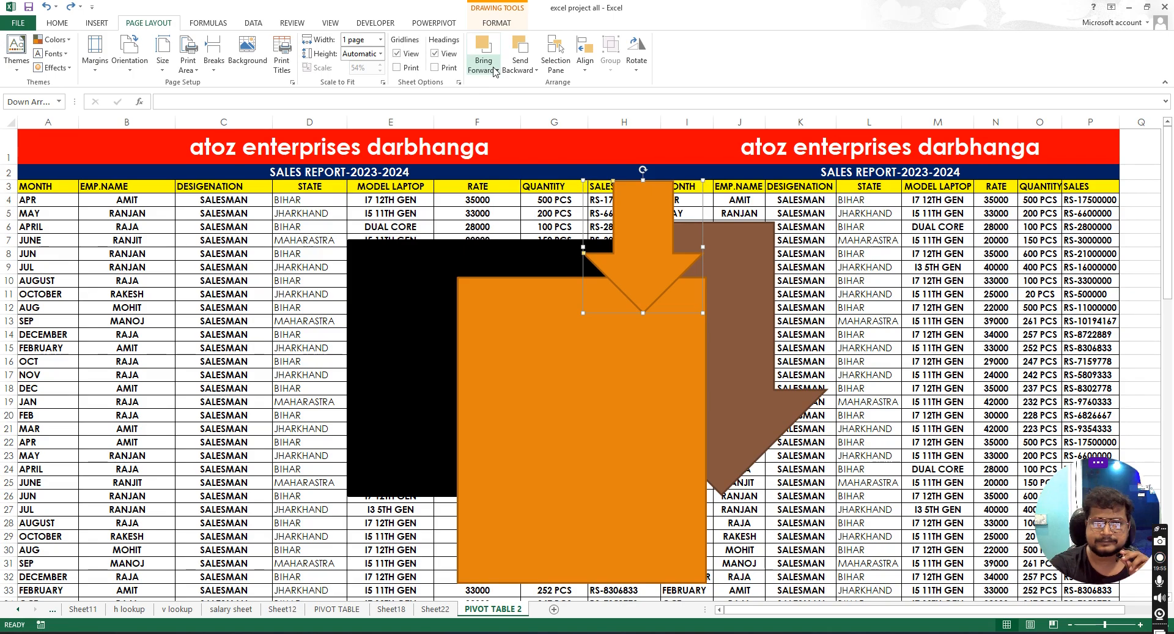
- Send the small arrow backward two levels, behind the orange rectangle and brown arrow
click(535, 70)
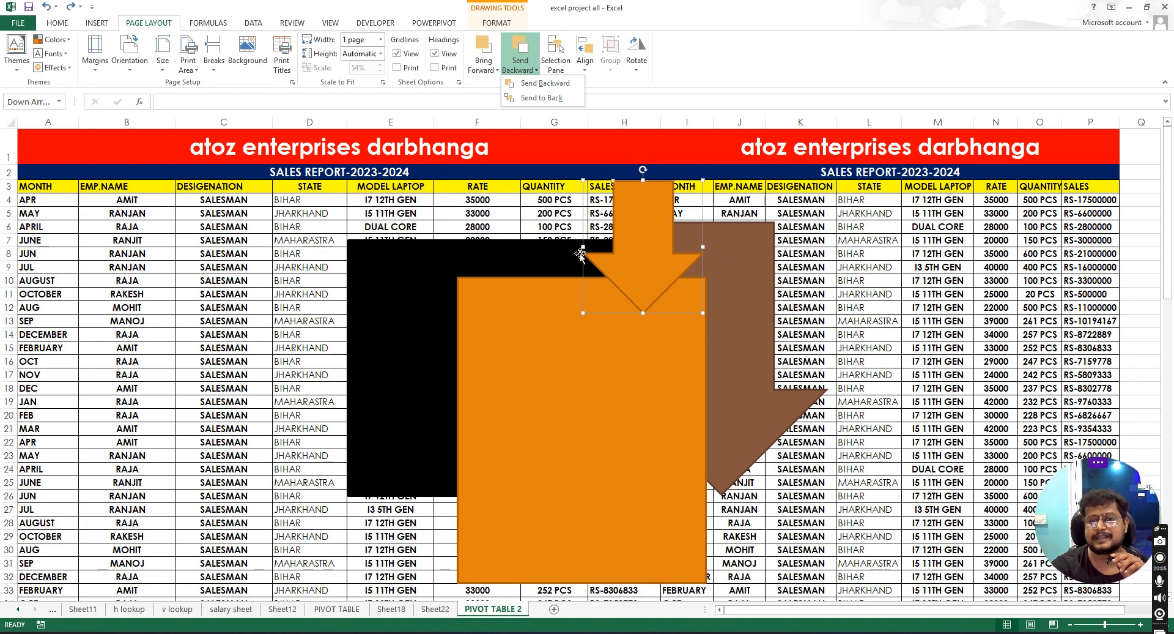
click(543, 88)
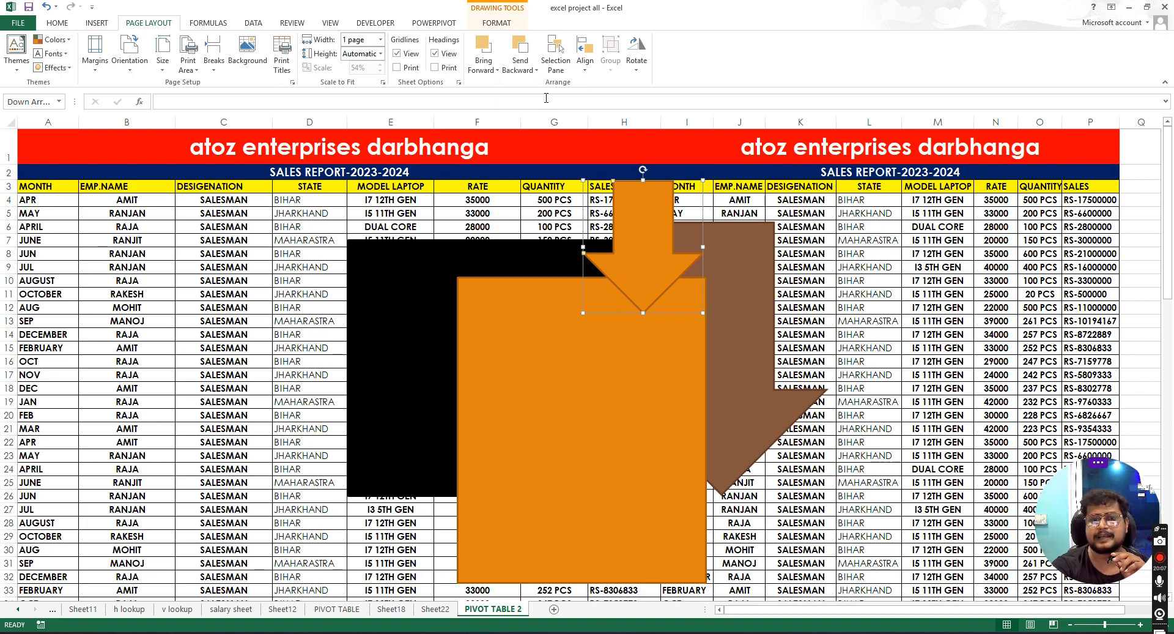
click(520, 66)
click(545, 85)
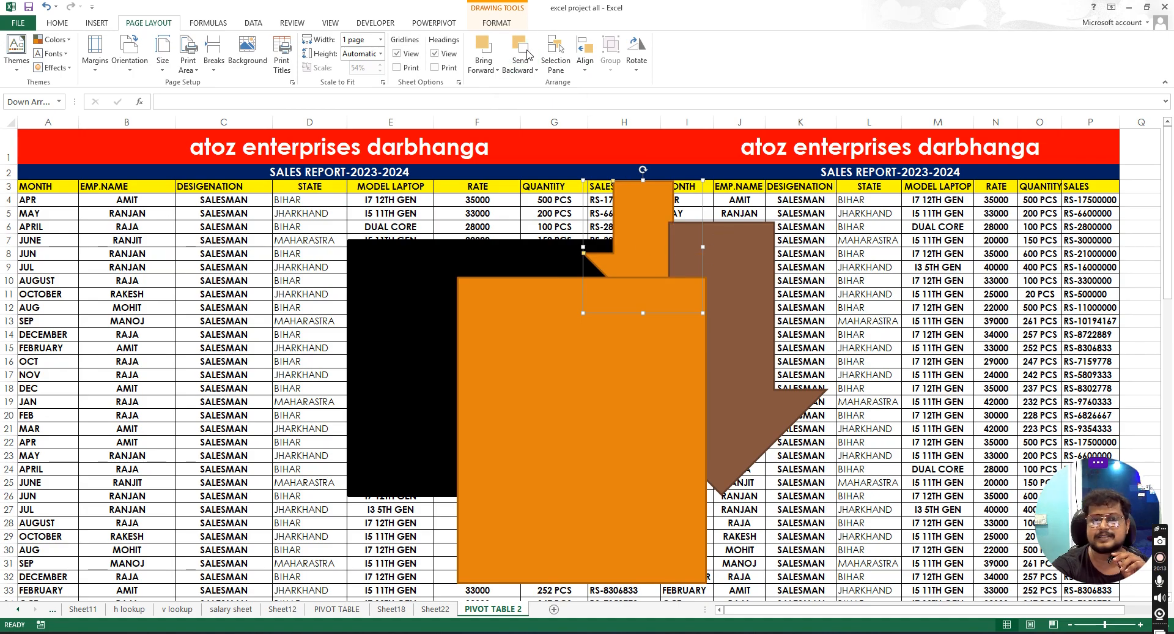
- Send the small arrow further back so it sits behind the brown arrow
click(526, 68)
click(565, 101)
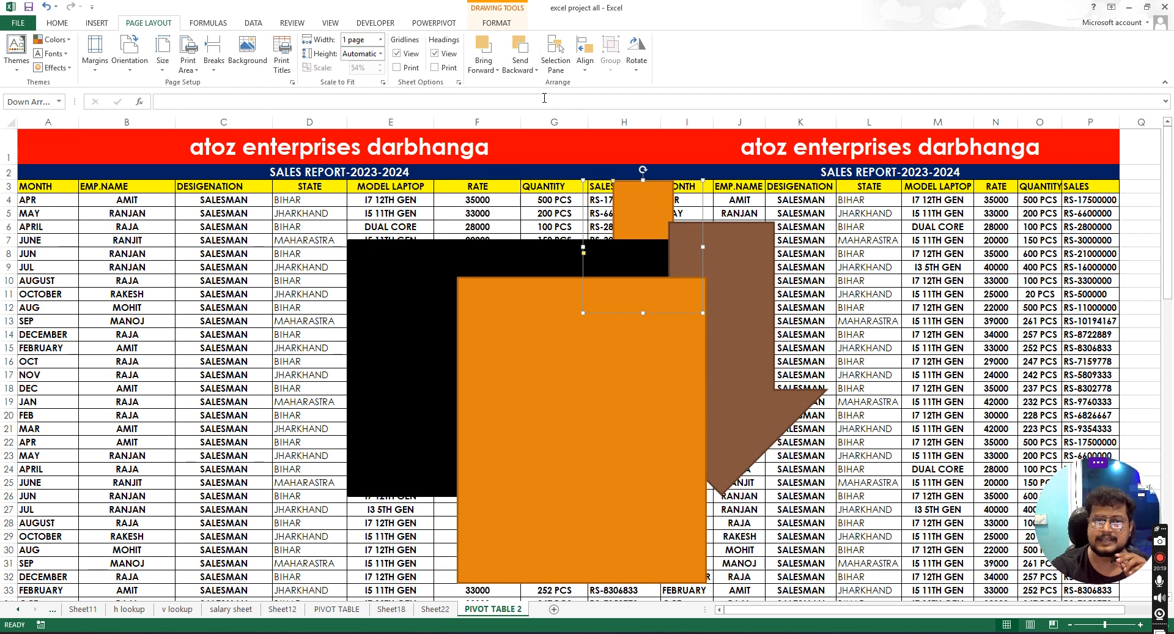
click(531, 69)
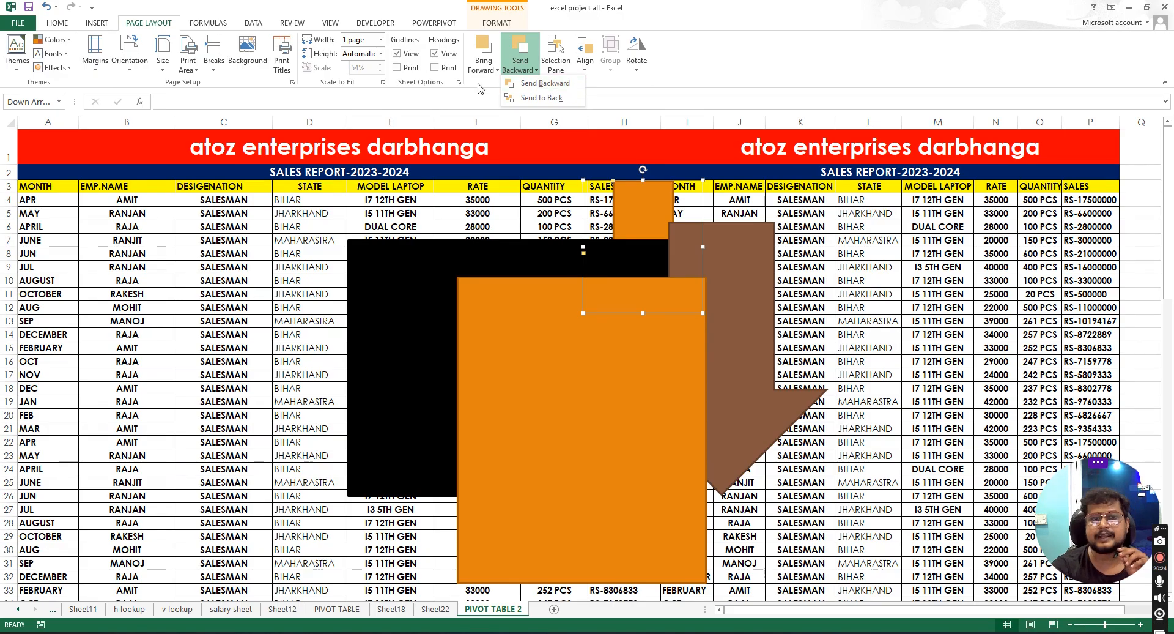
click(543, 84)
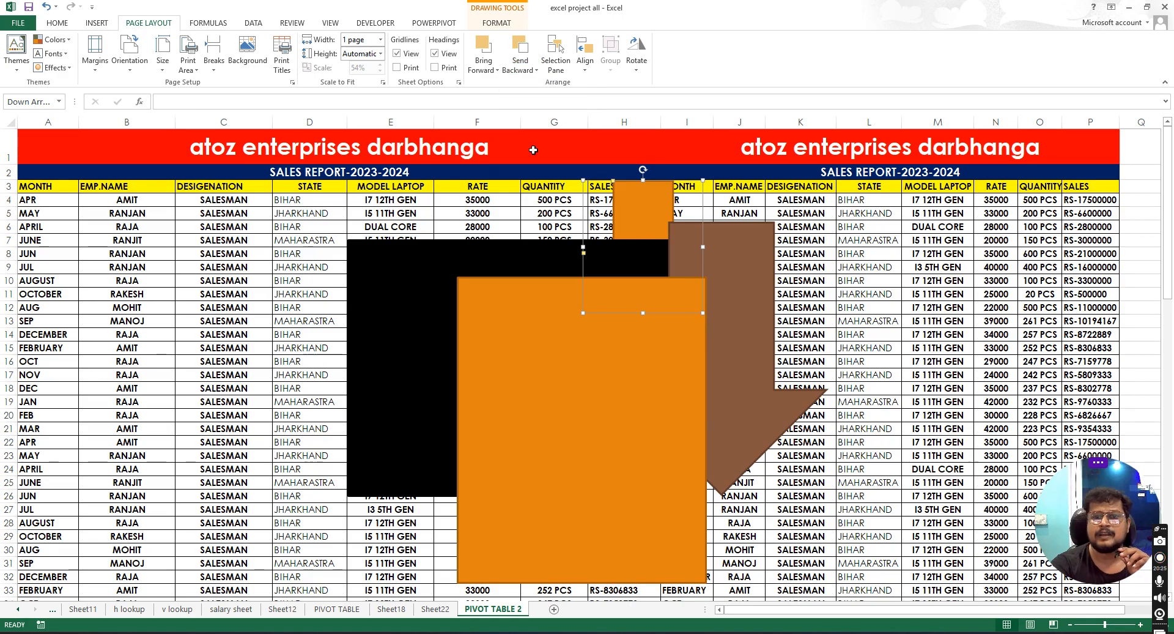
- Bring the small arrow to the front of all other shapes
click(496, 72)
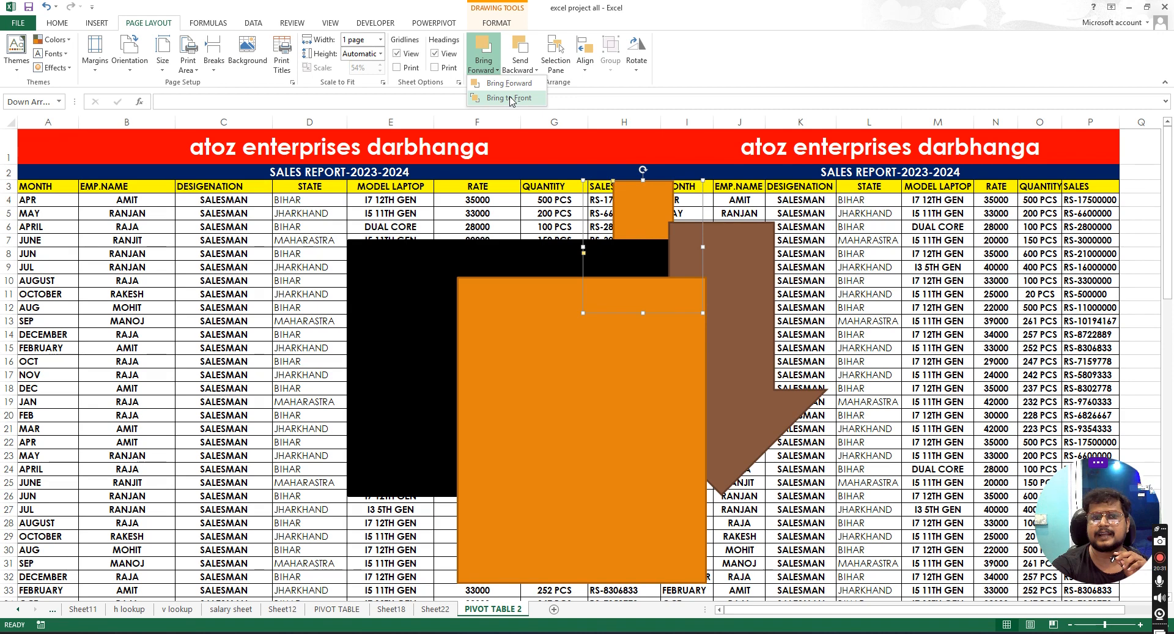
click(650, 199)
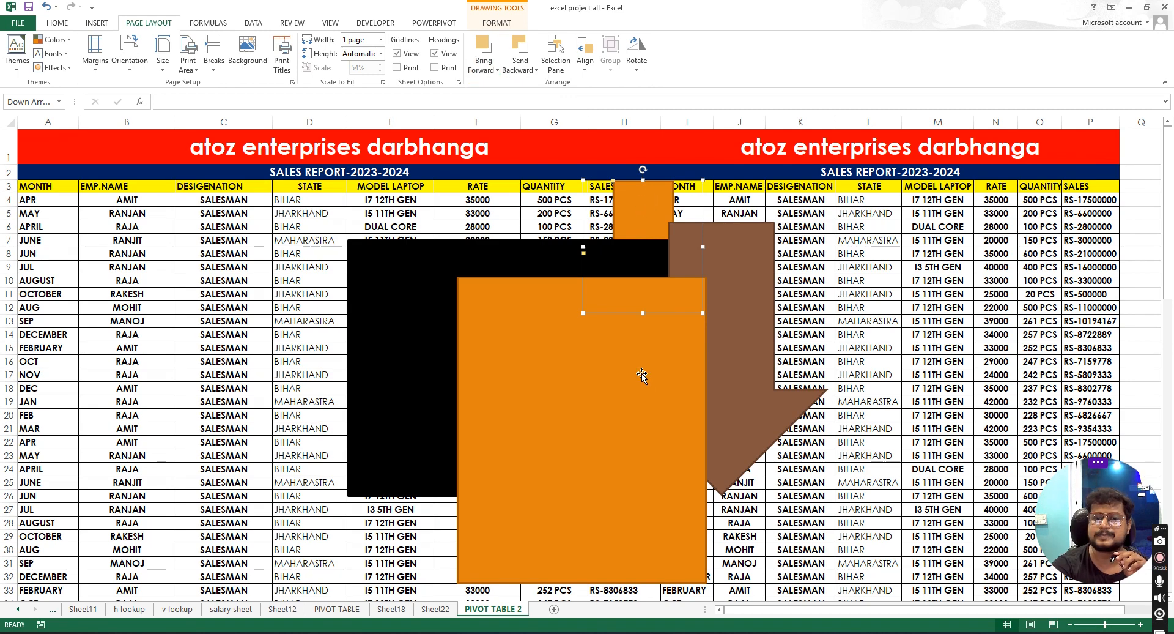
click(489, 69)
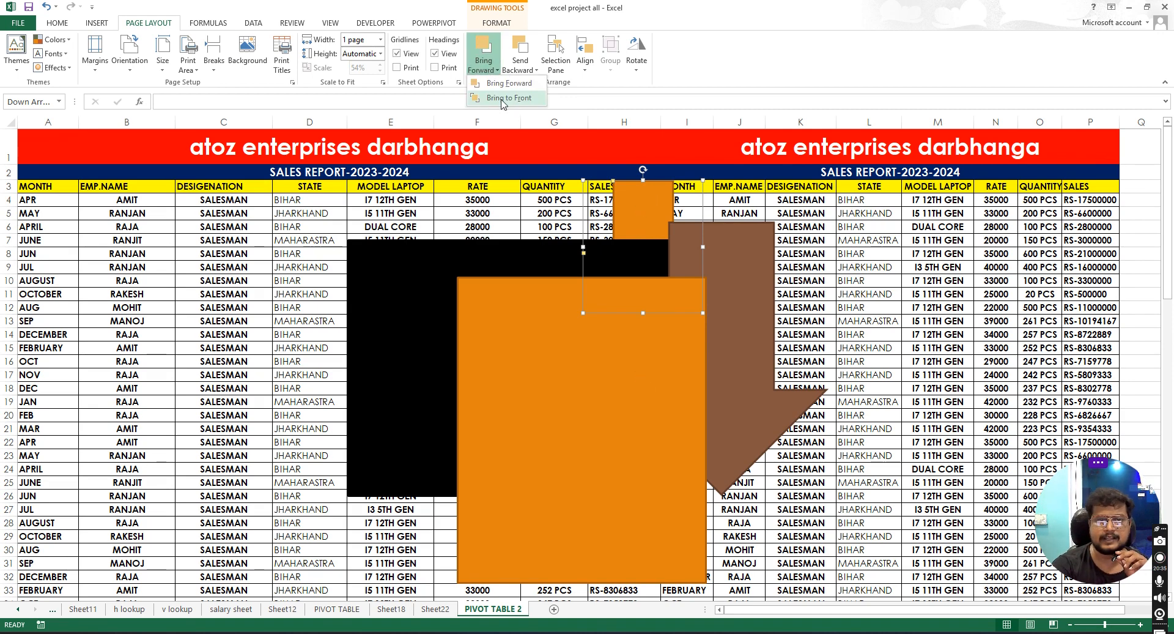
click(503, 99)
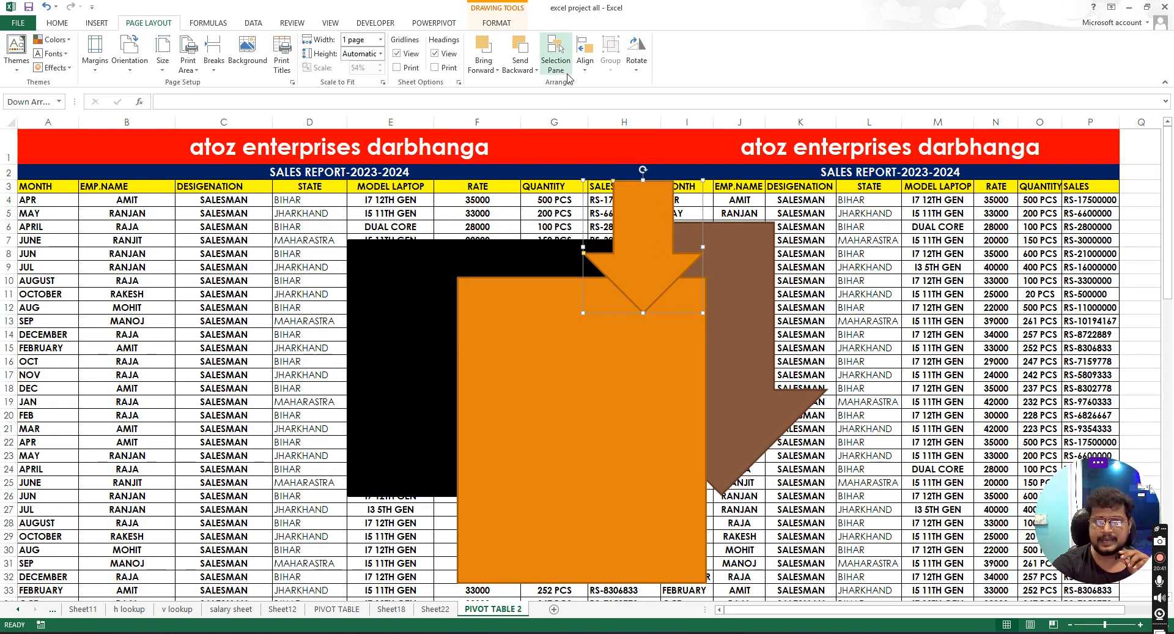
- Open the Selection Pane and hide all four shapes one at a time
click(433, 301)
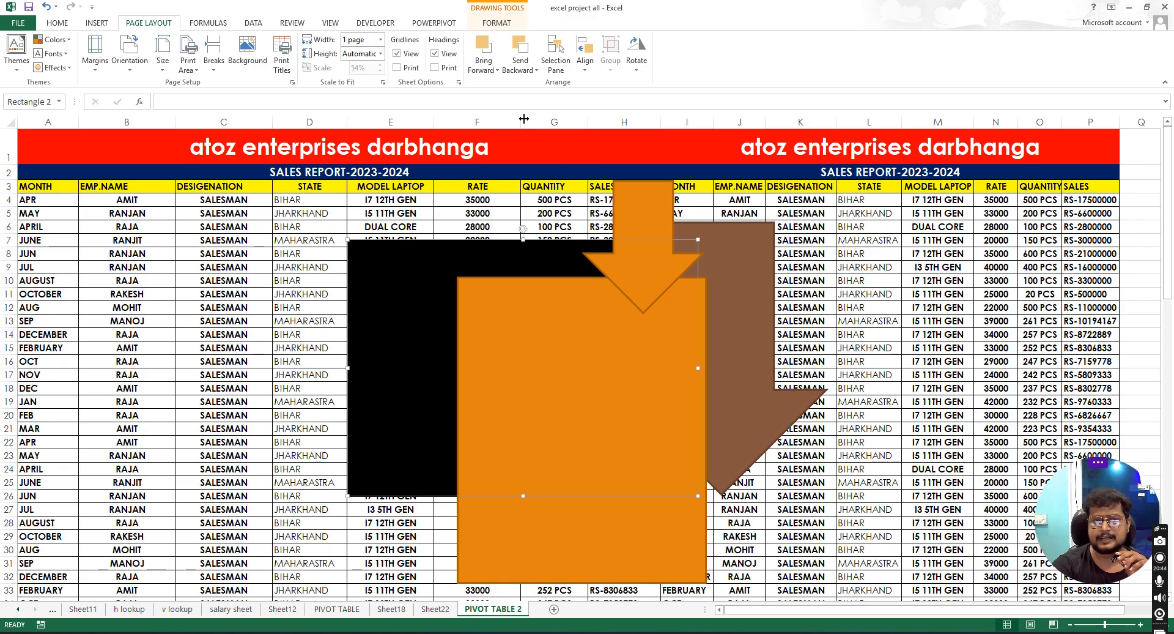
click(555, 53)
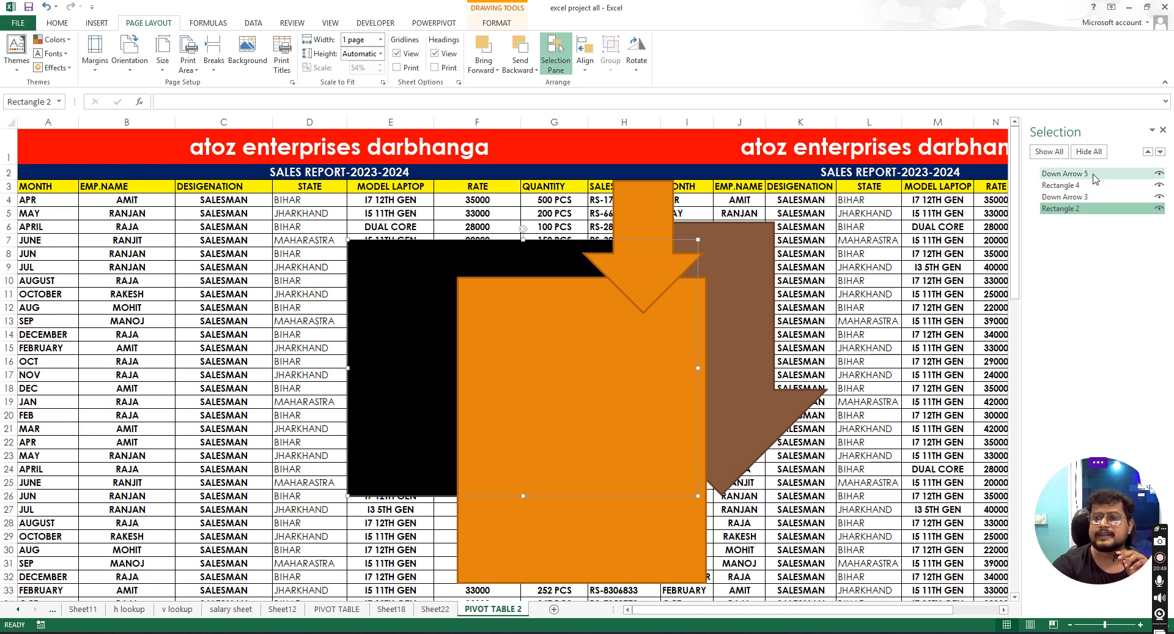
click(1159, 185)
click(1159, 197)
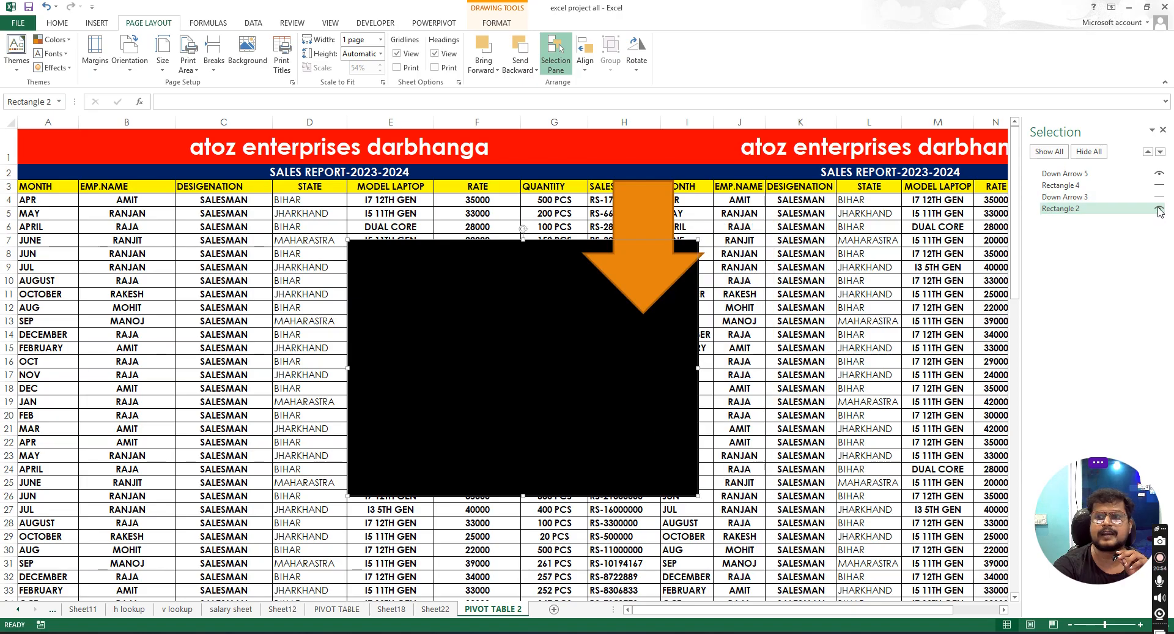
click(1159, 208)
click(1159, 173)
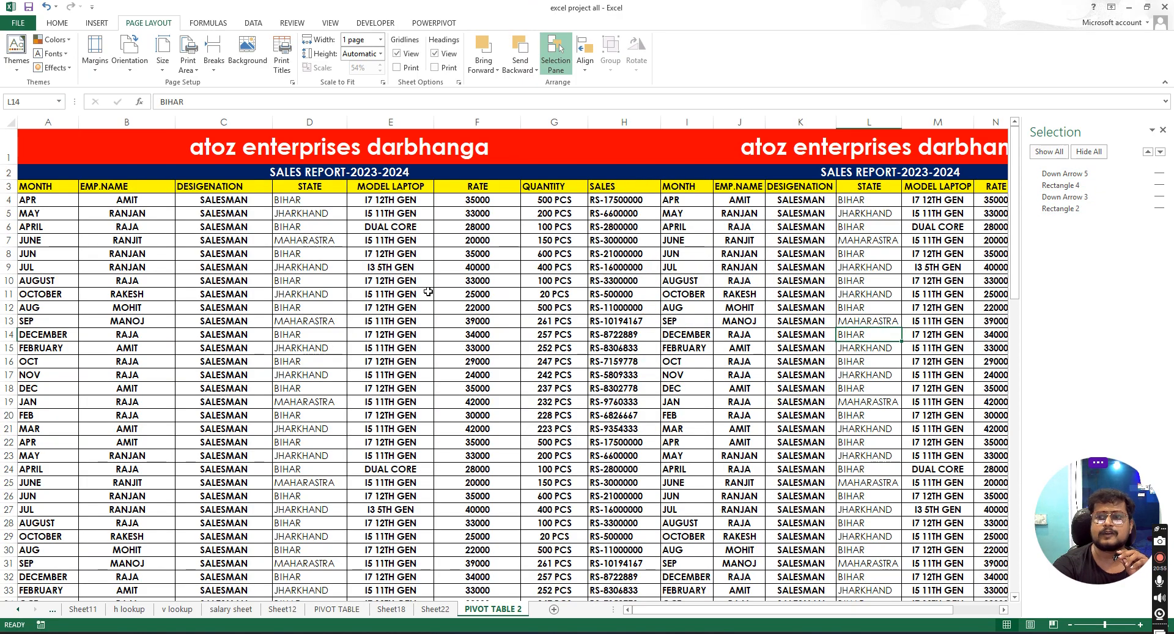
- Show all four shapes again and close the Selection Pane
click(1159, 173)
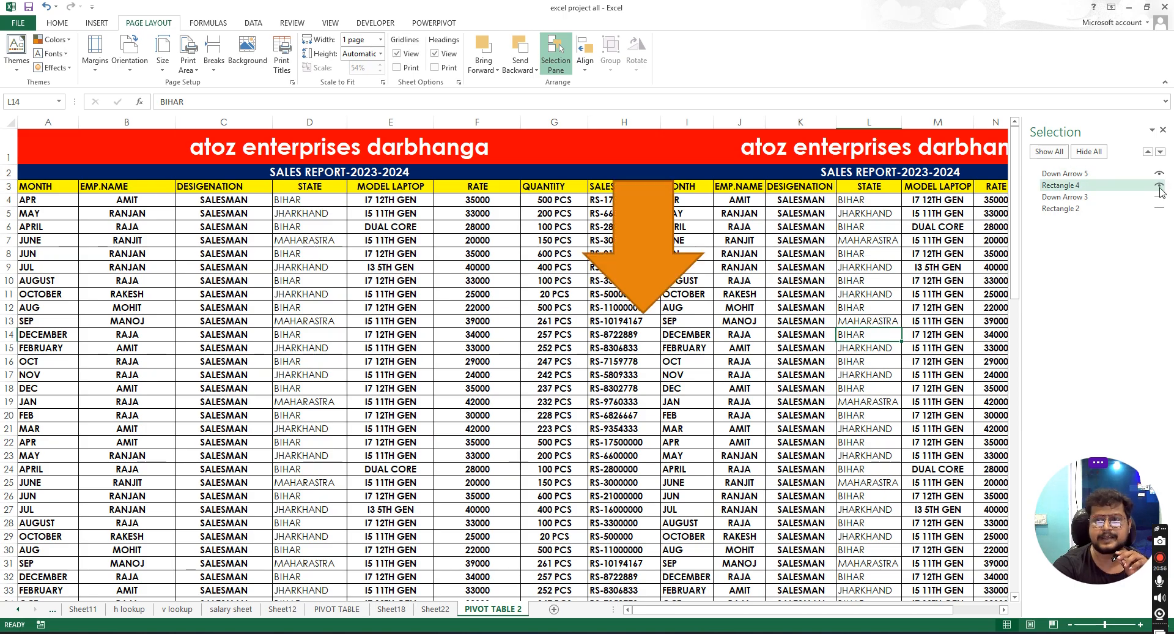
click(1160, 185)
click(1159, 197)
click(1159, 208)
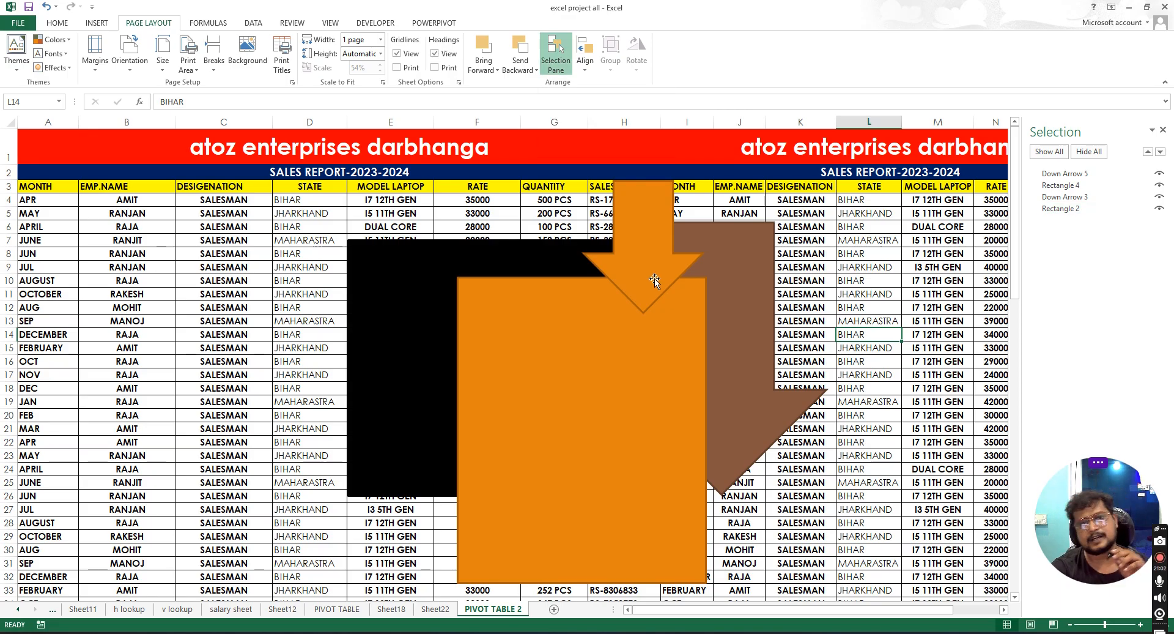
click(1163, 129)
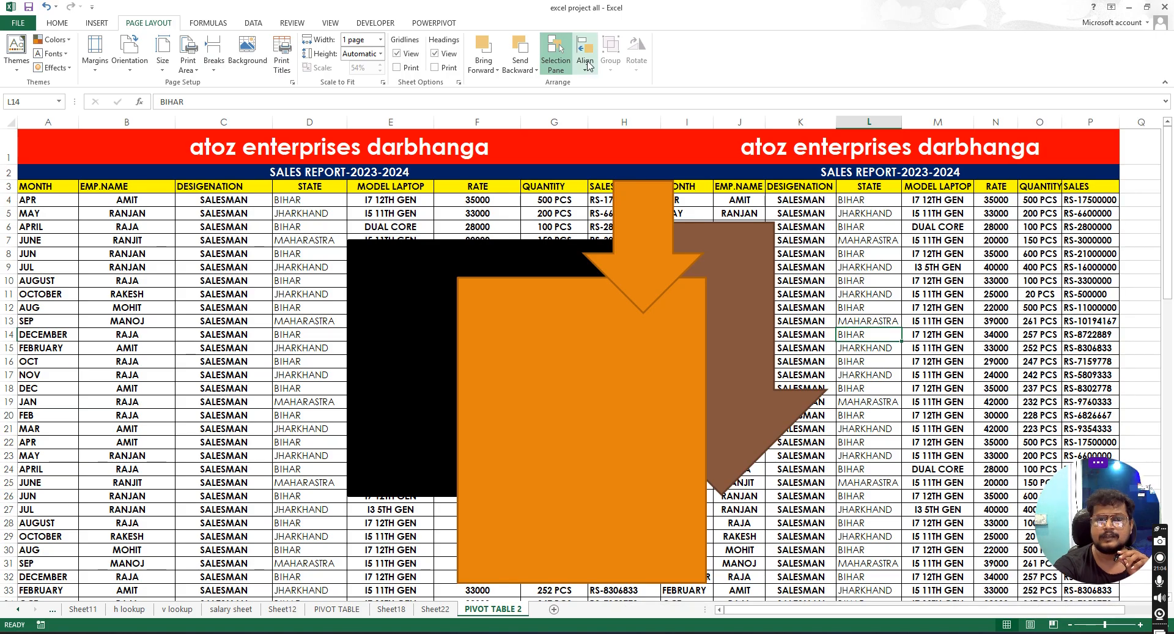
- Select the small arrow and turn on Snap to Shape
click(586, 68)
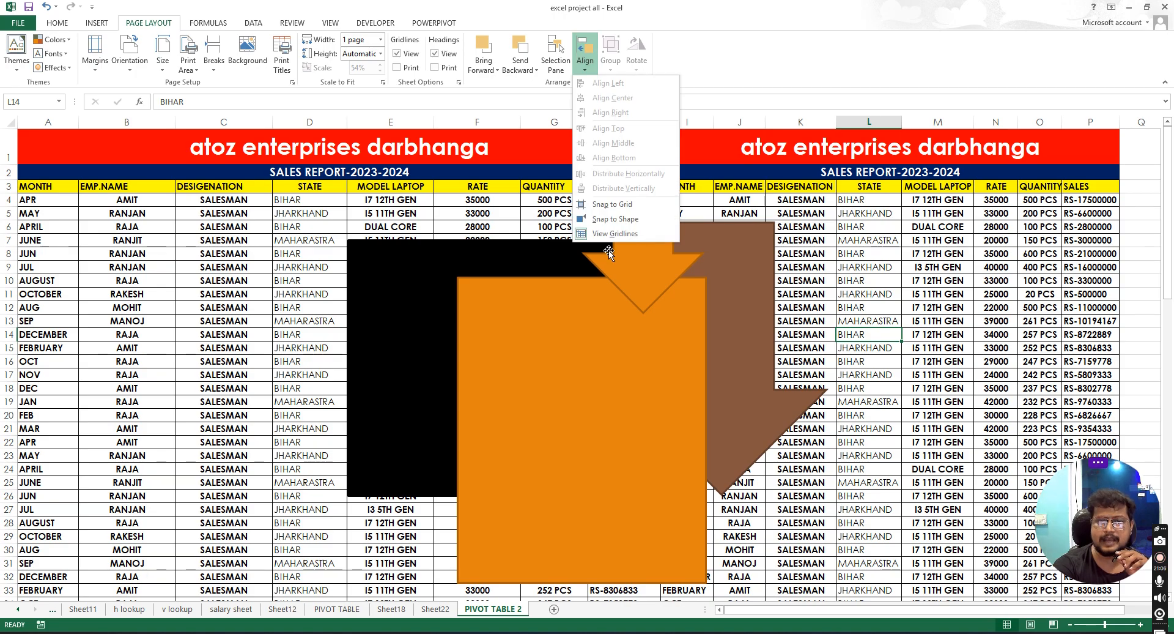
click(585, 333)
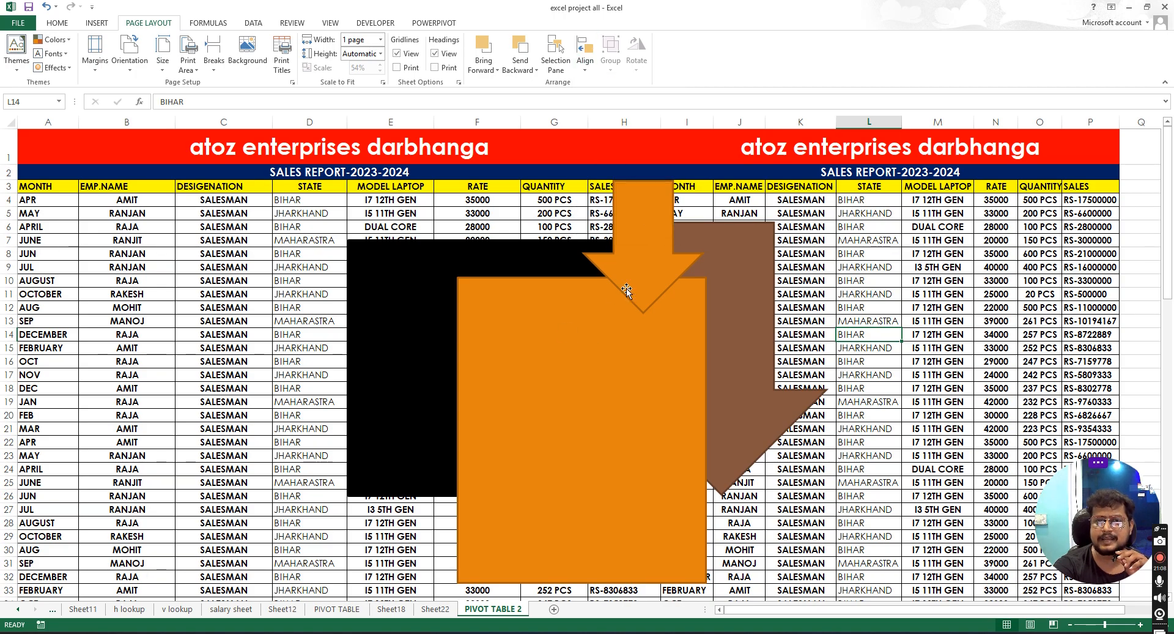
click(647, 230)
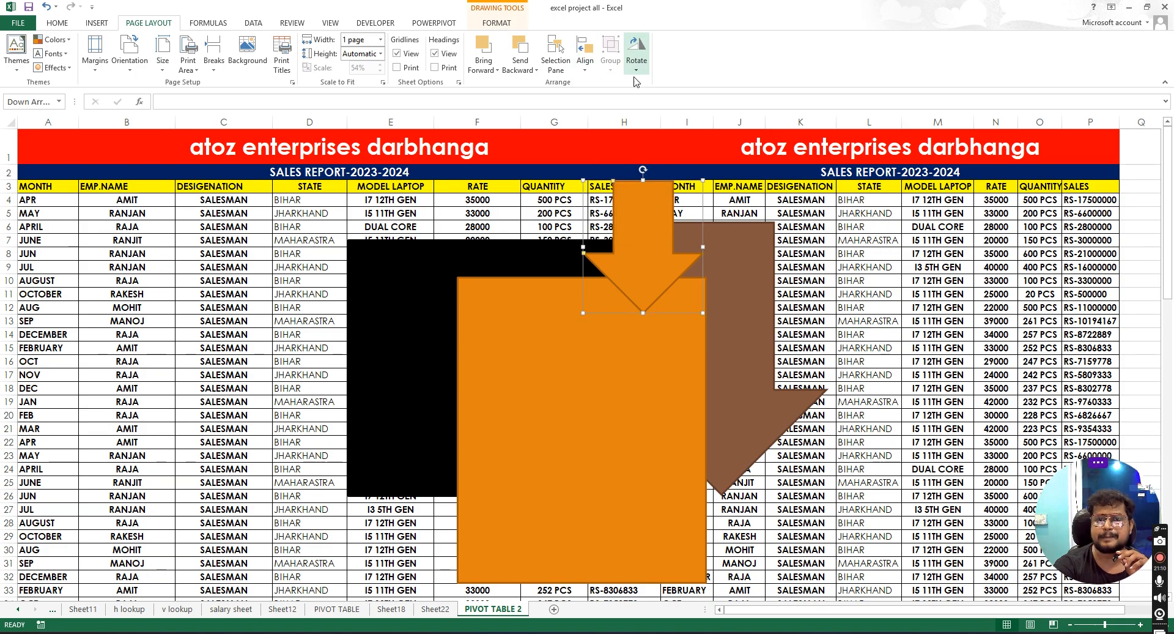
click(637, 55)
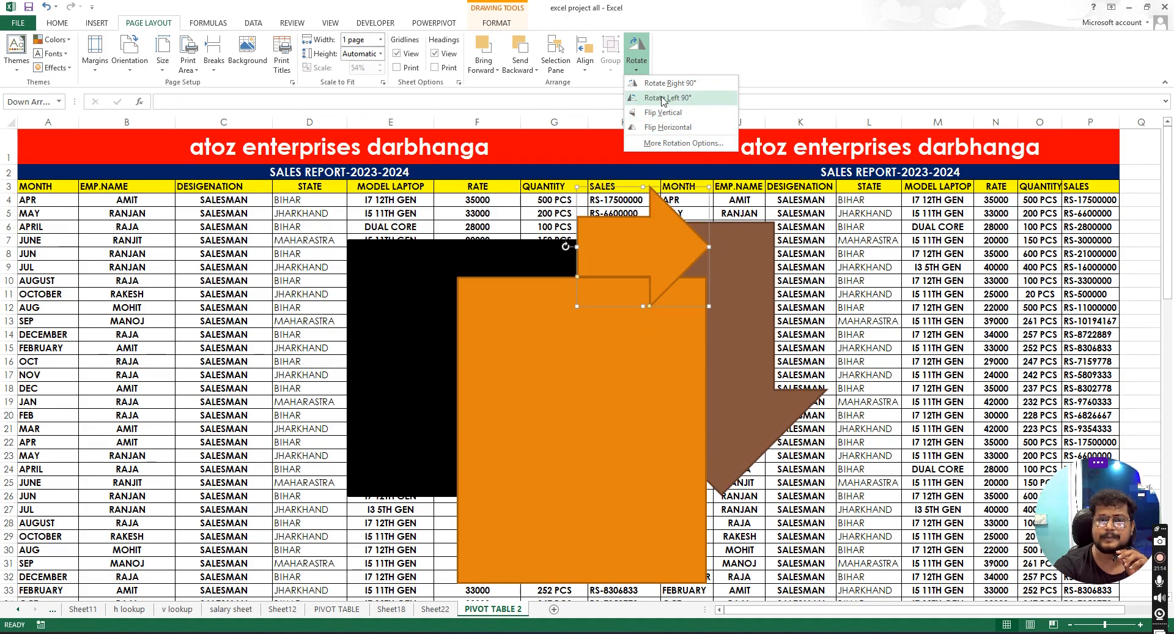
click(585, 55)
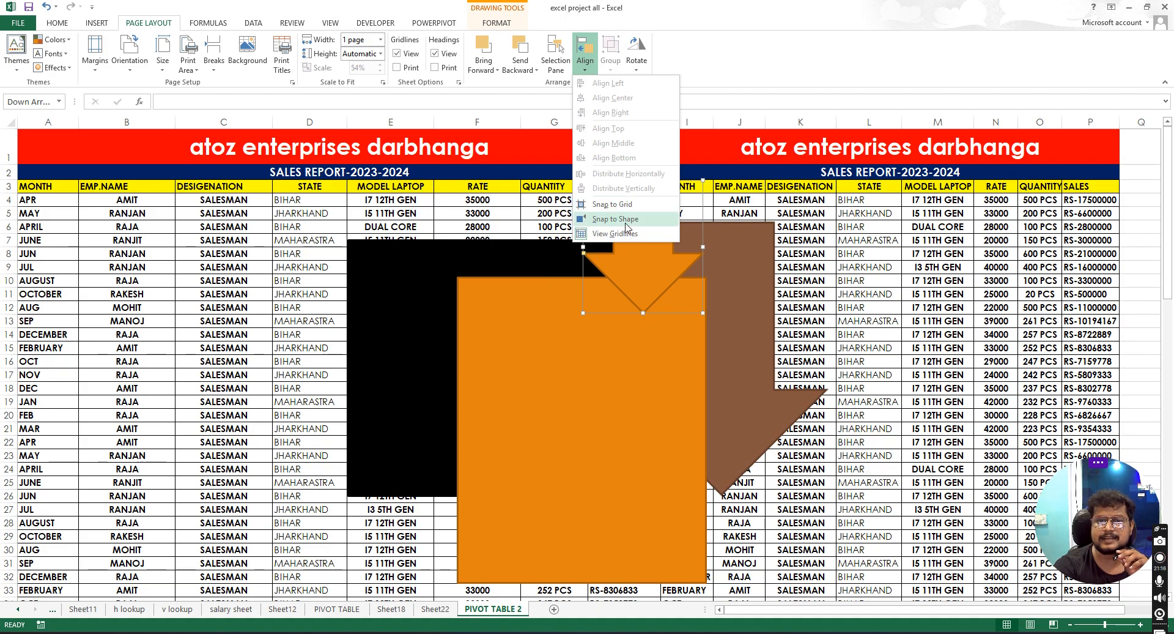
click(625, 222)
- Move the small arrow left, then reposition it over the orange rectangle's upper right corner
drag(648, 234, 585, 231)
click(585, 55)
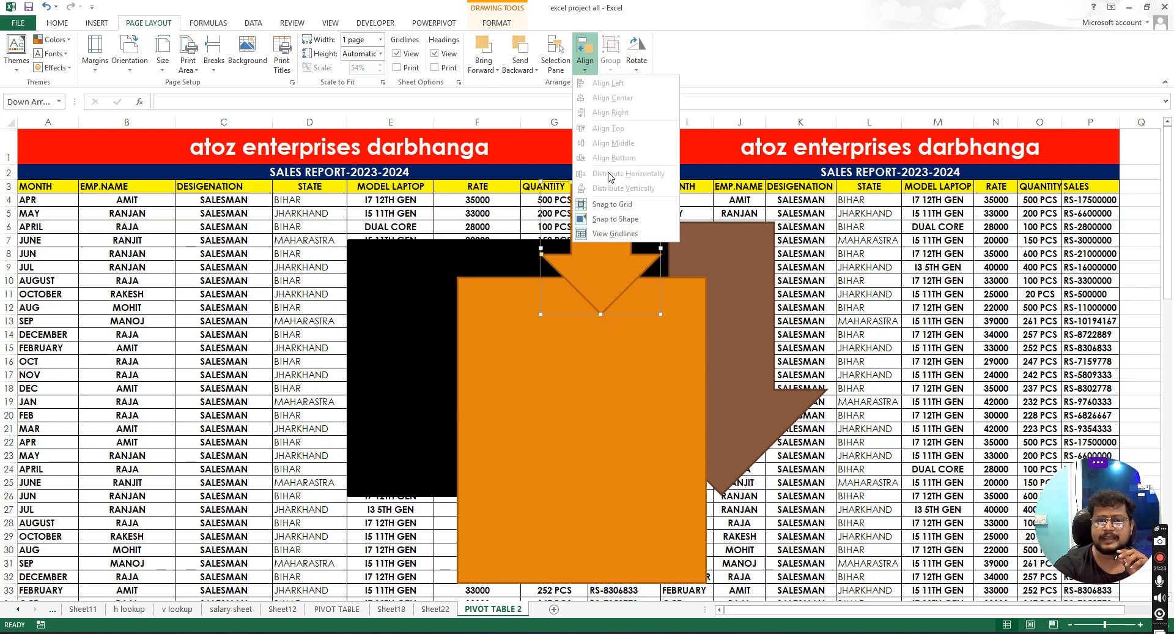
click(644, 238)
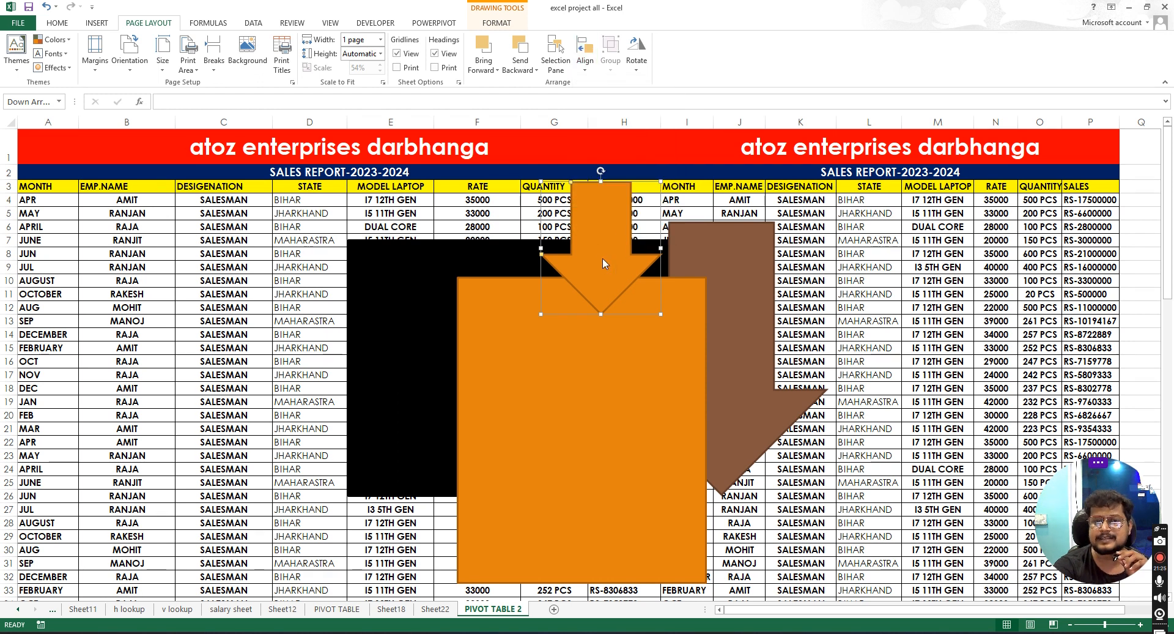
drag(610, 234, 662, 261)
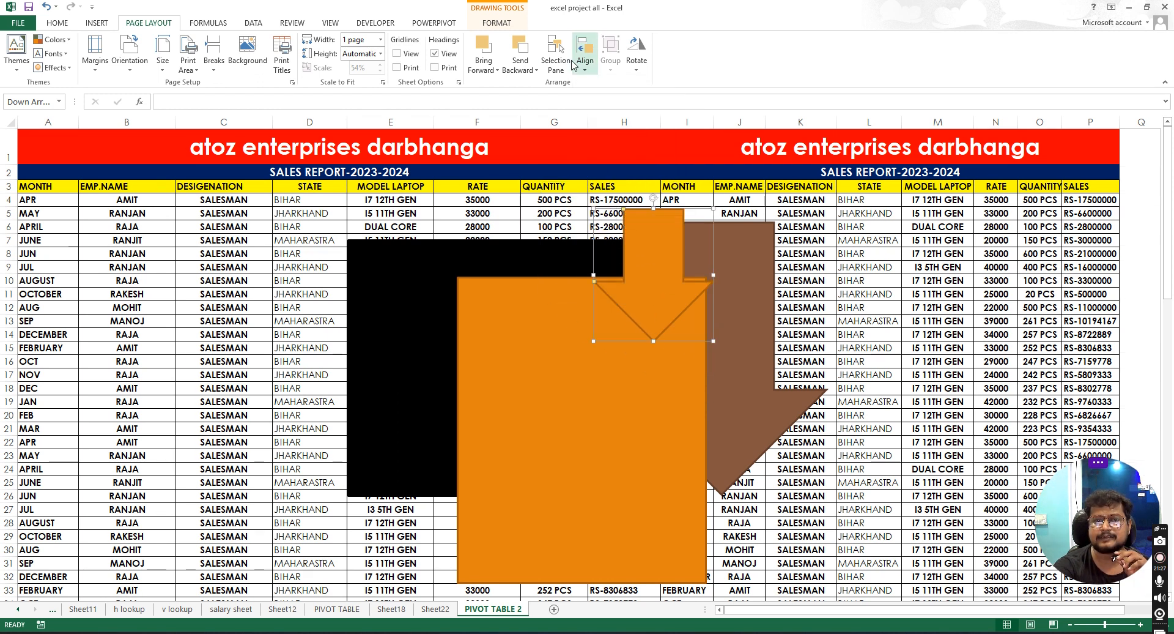
click(586, 55)
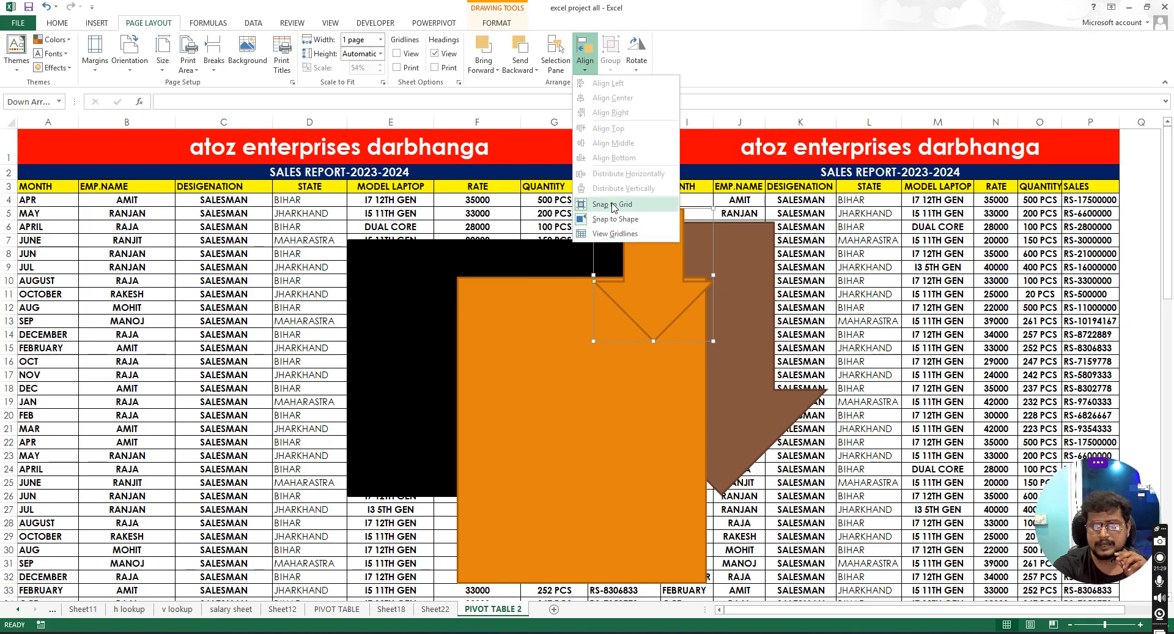
click(589, 73)
click(589, 72)
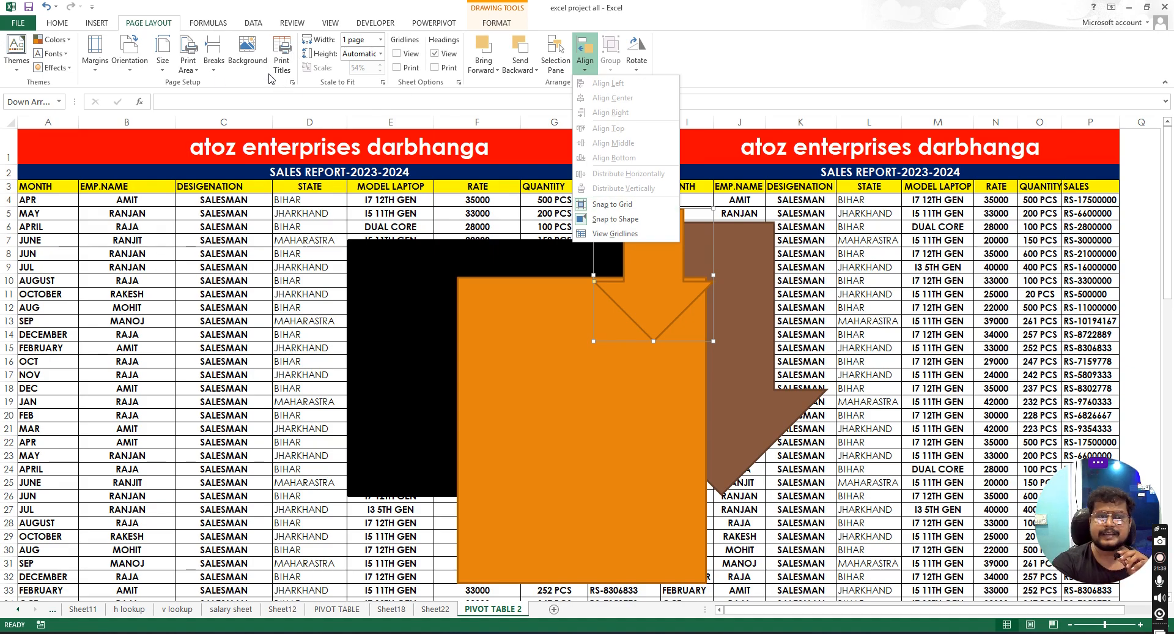
click(231, 81)
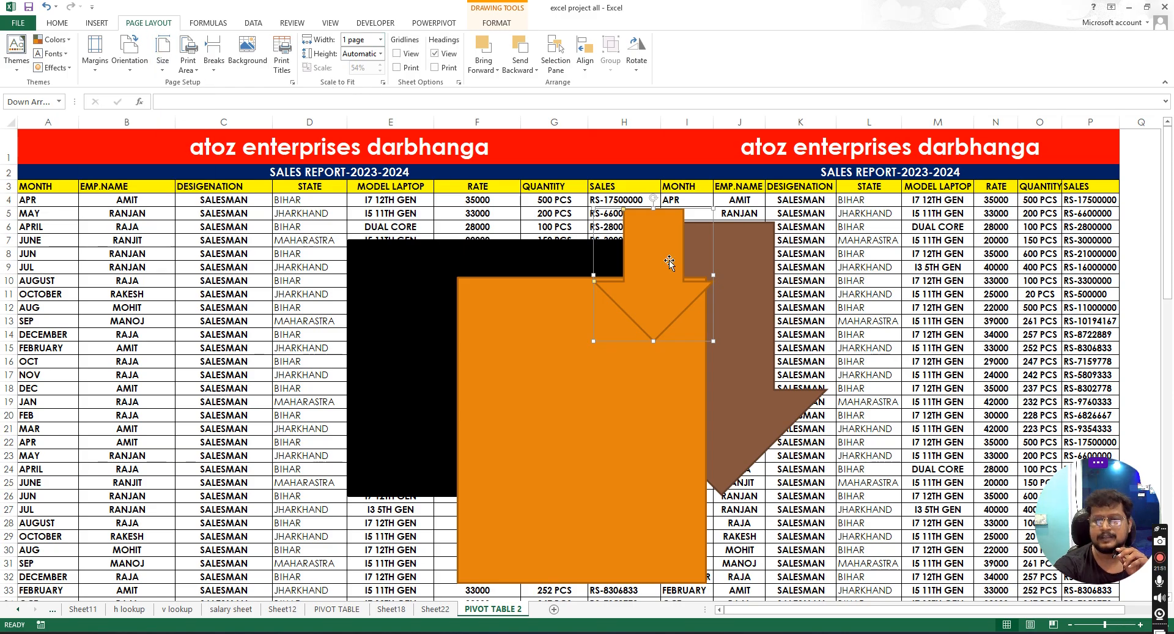
- Delete the small arrow, black rectangle, orange rectangle and brown arrow from the sheet
key(Delete)
click(590, 256)
key(Delete)
click(581, 340)
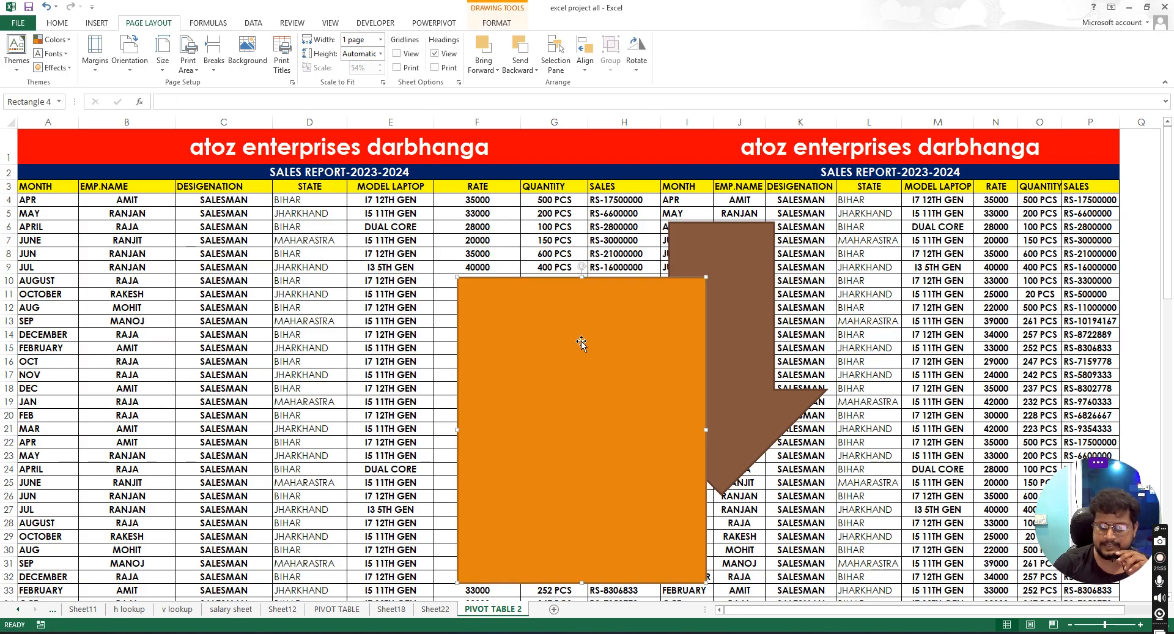
key(Delete)
click(755, 267)
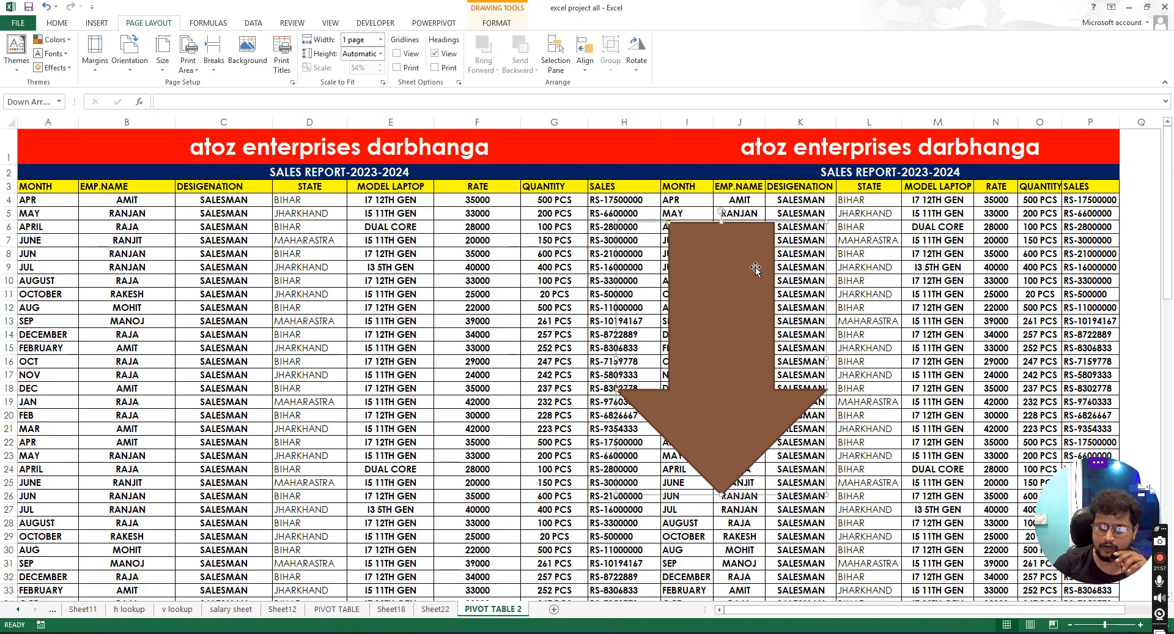
key(Delete)
click(811, 306)
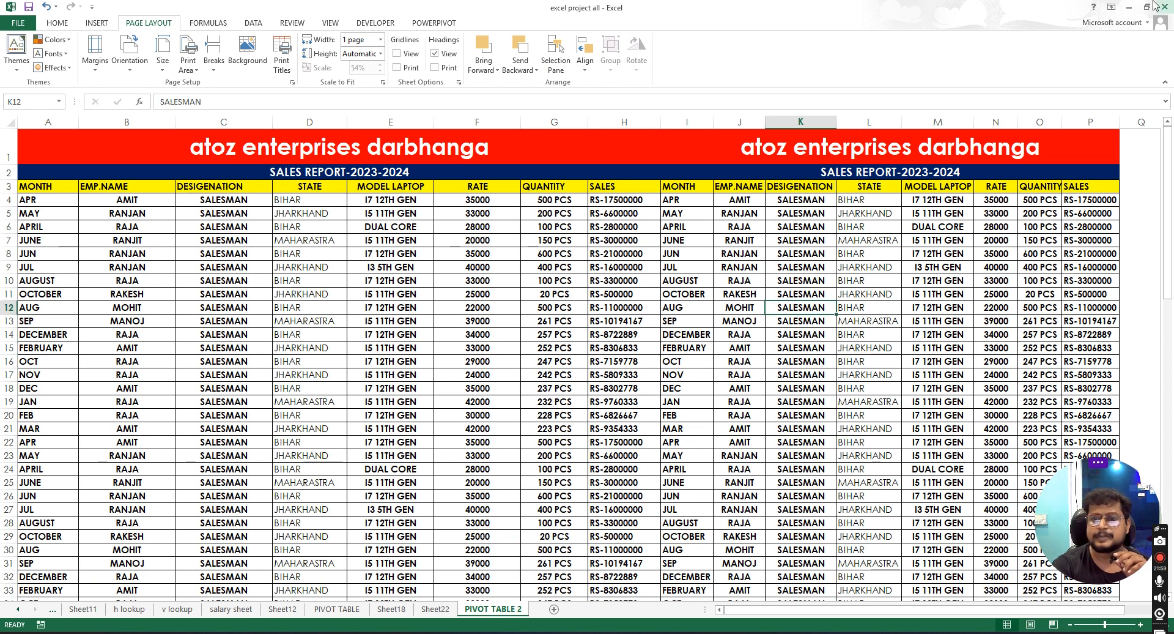
click(315, 253)
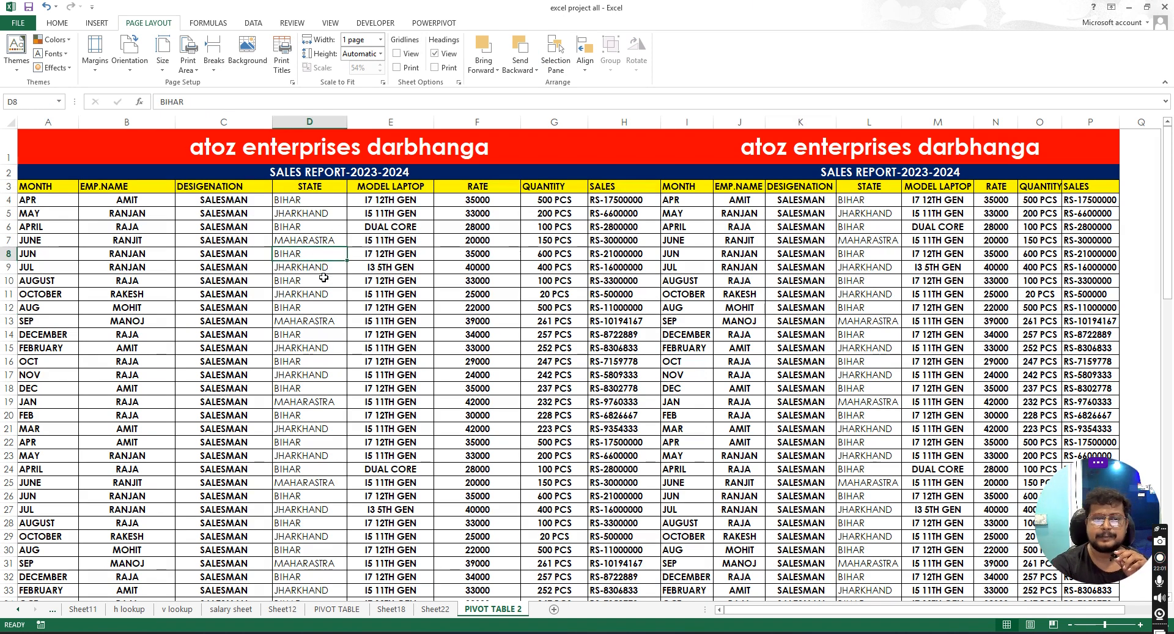
drag(38, 139, 857, 557)
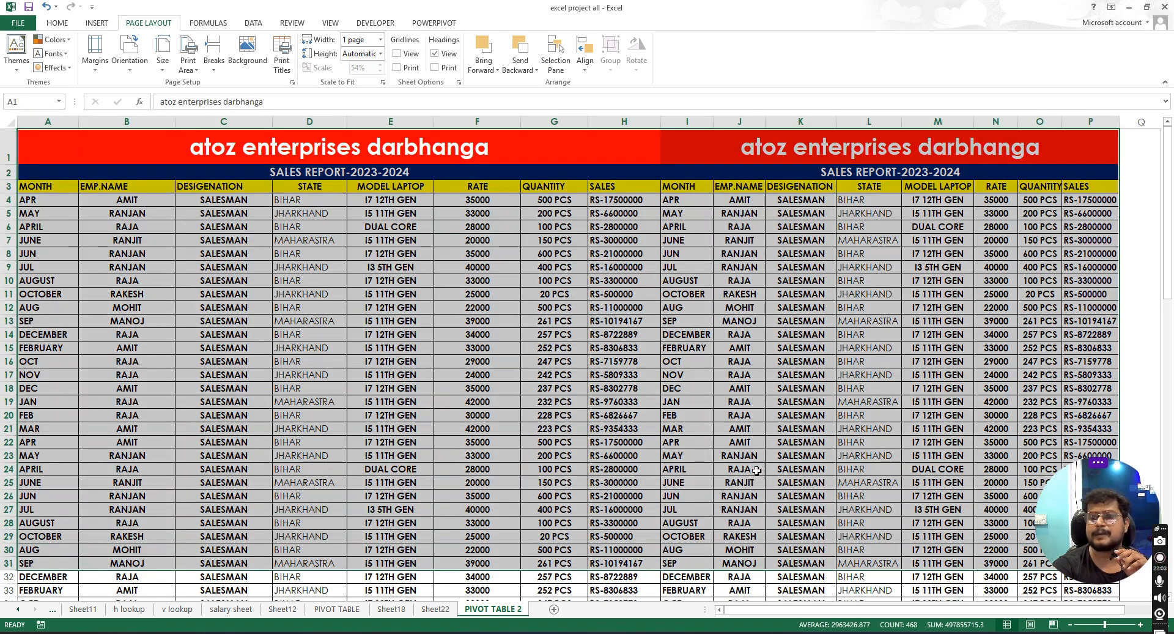
click(725, 372)
click(740, 253)
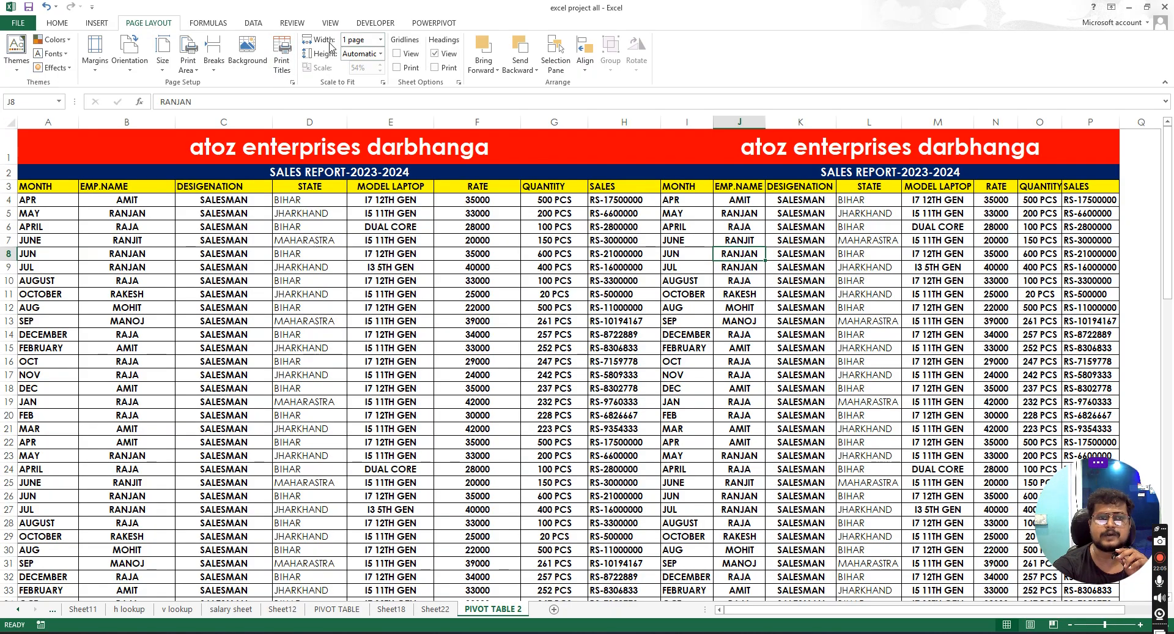
- Open the print preview to check how the sheet fits on the pages
click(380, 39)
click(369, 66)
click(380, 40)
click(27, 24)
click(27, 25)
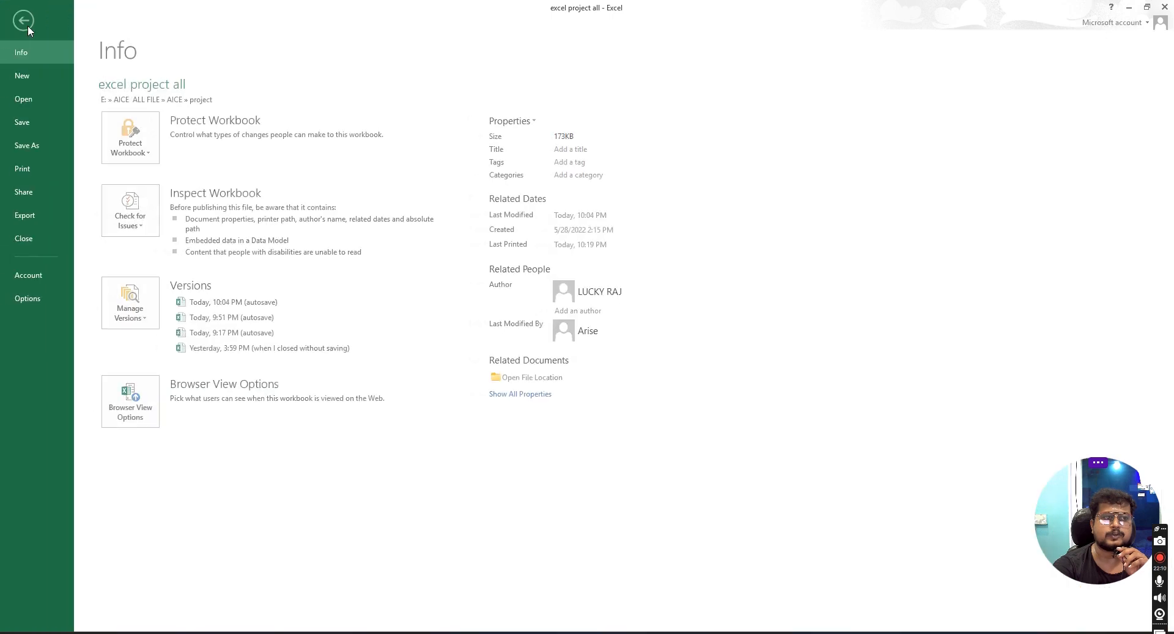
click(46, 168)
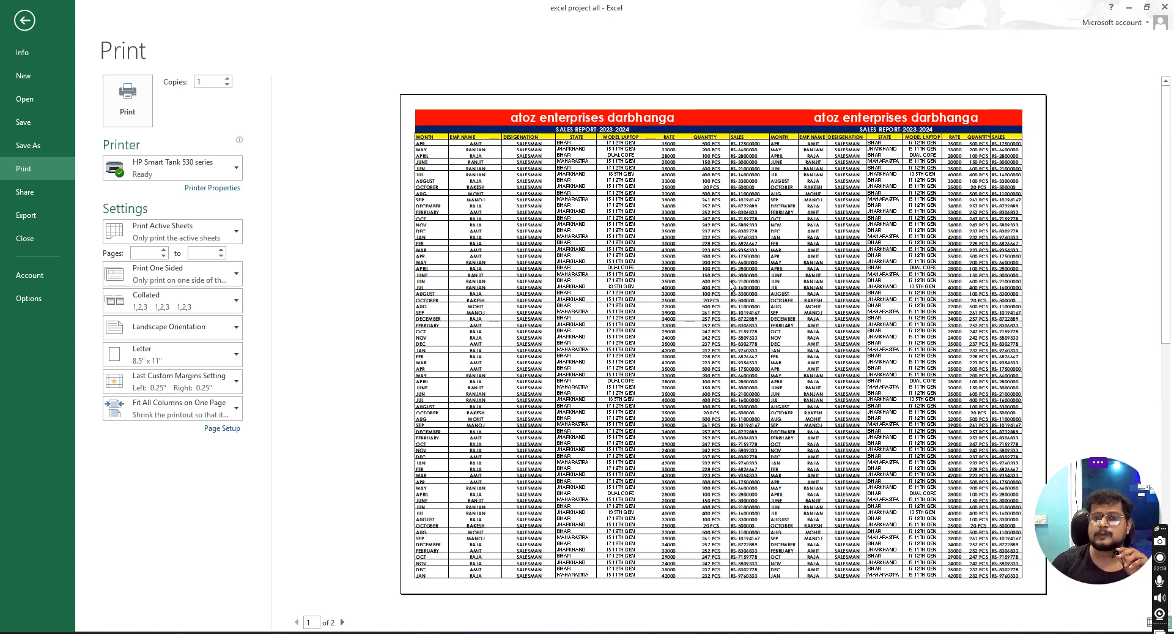
- Set the scale-to-fit width to 2 pages
click(24, 28)
click(380, 40)
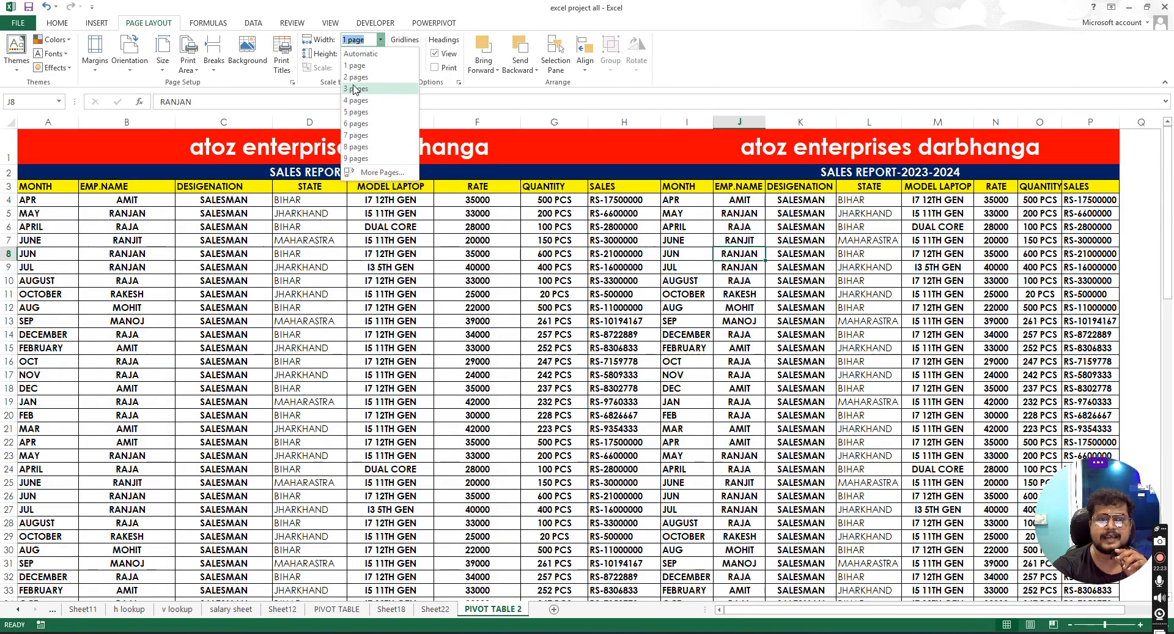
click(367, 68)
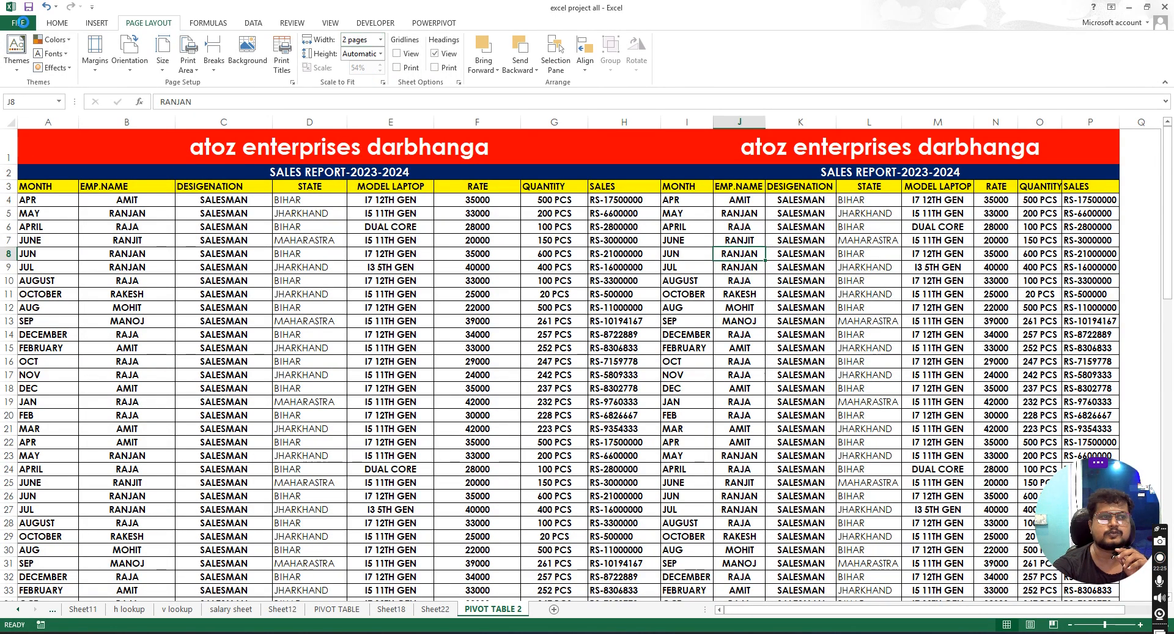
- Open the print preview and scroll through the printed pages of the sheet
click(19, 23)
click(24, 168)
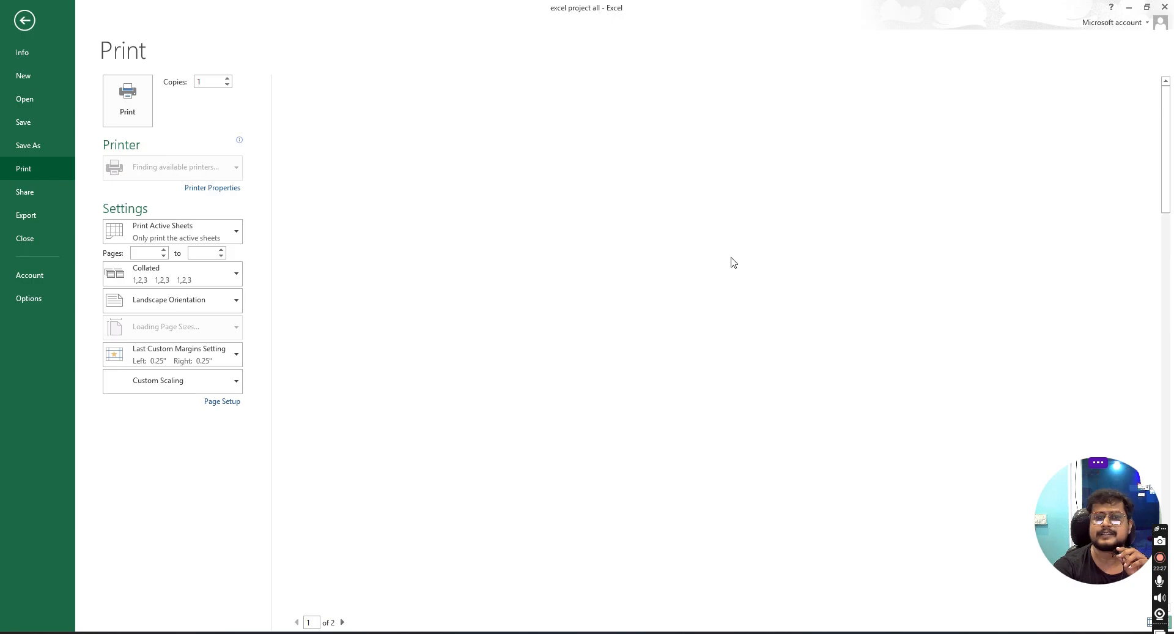
scroll(789, 342, down, 2)
scroll(787, 341, down, 2)
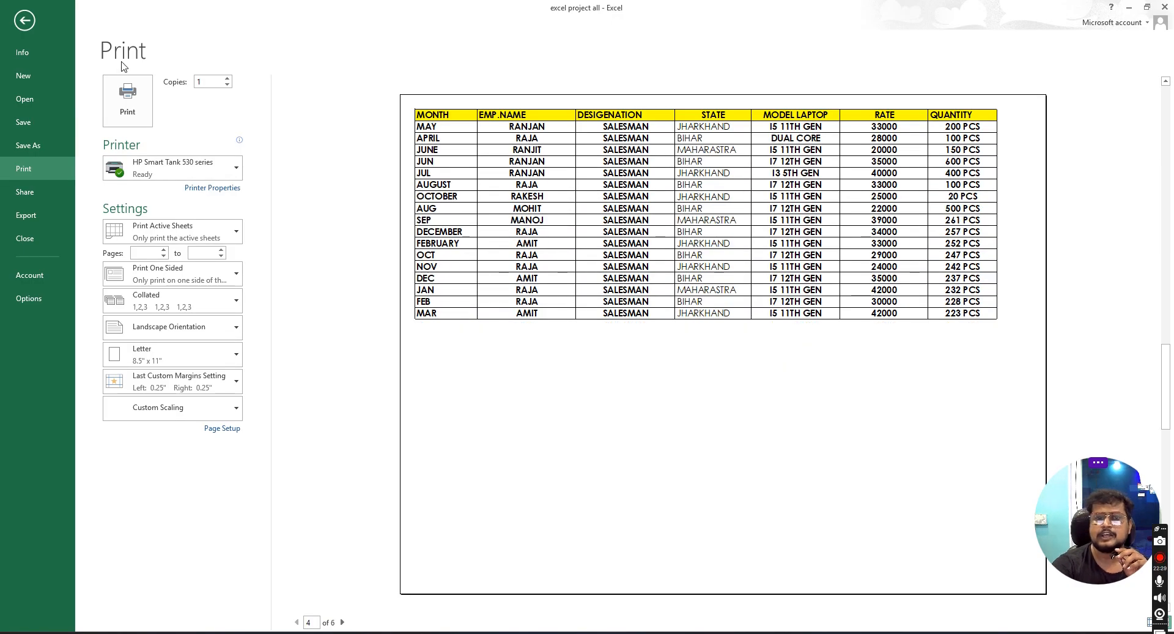
click(31, 22)
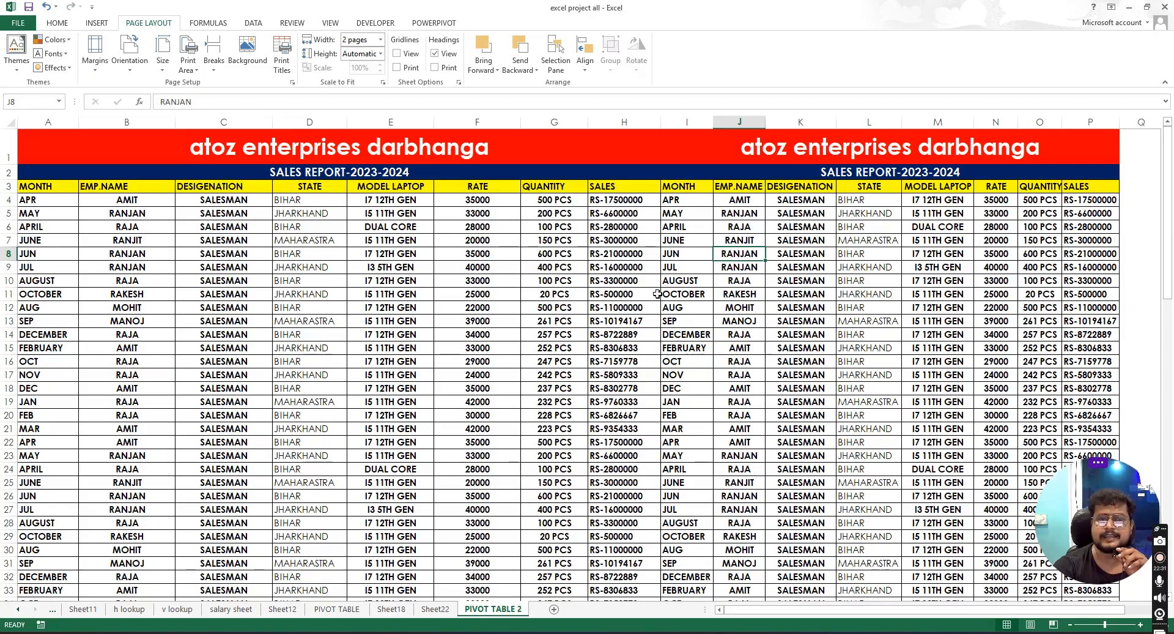
- Set the print area to the range C3:H28
scroll(621, 268, down, 1)
scroll(621, 268, up, 1)
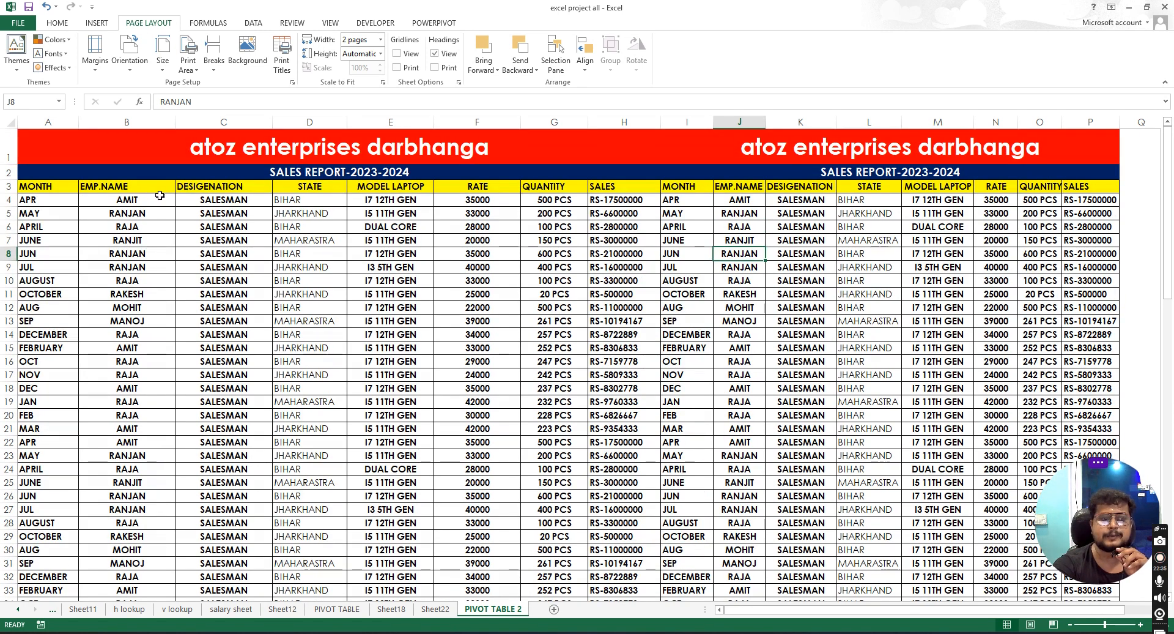
drag(191, 185, 643, 527)
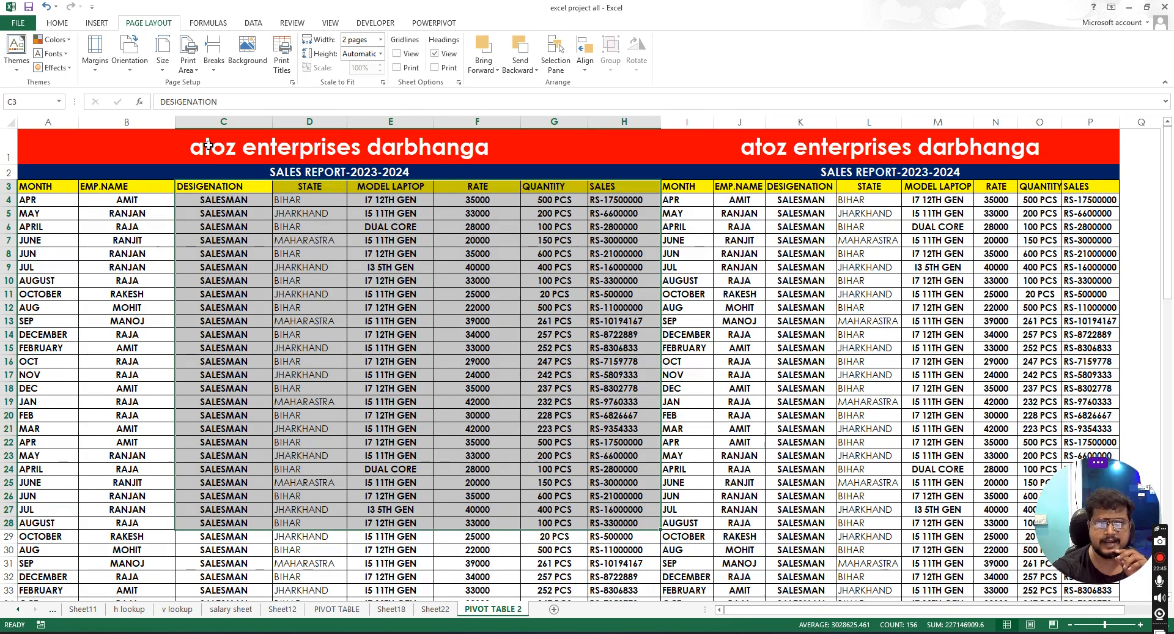
click(190, 64)
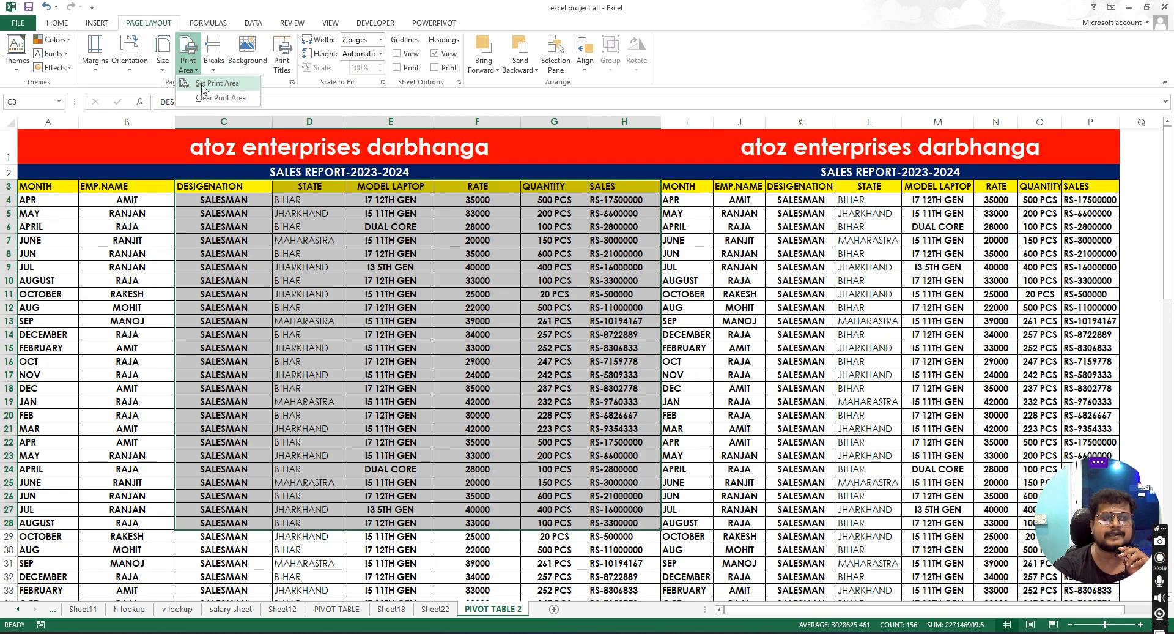
click(207, 86)
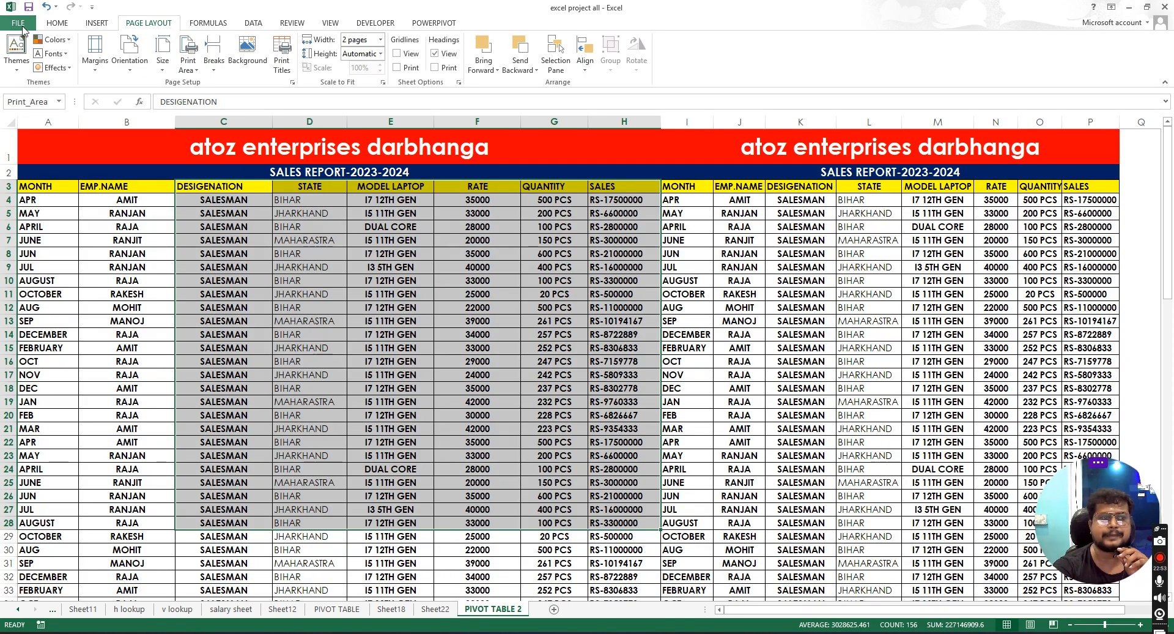
- Open the print preview to check the printed print area
click(22, 26)
click(38, 170)
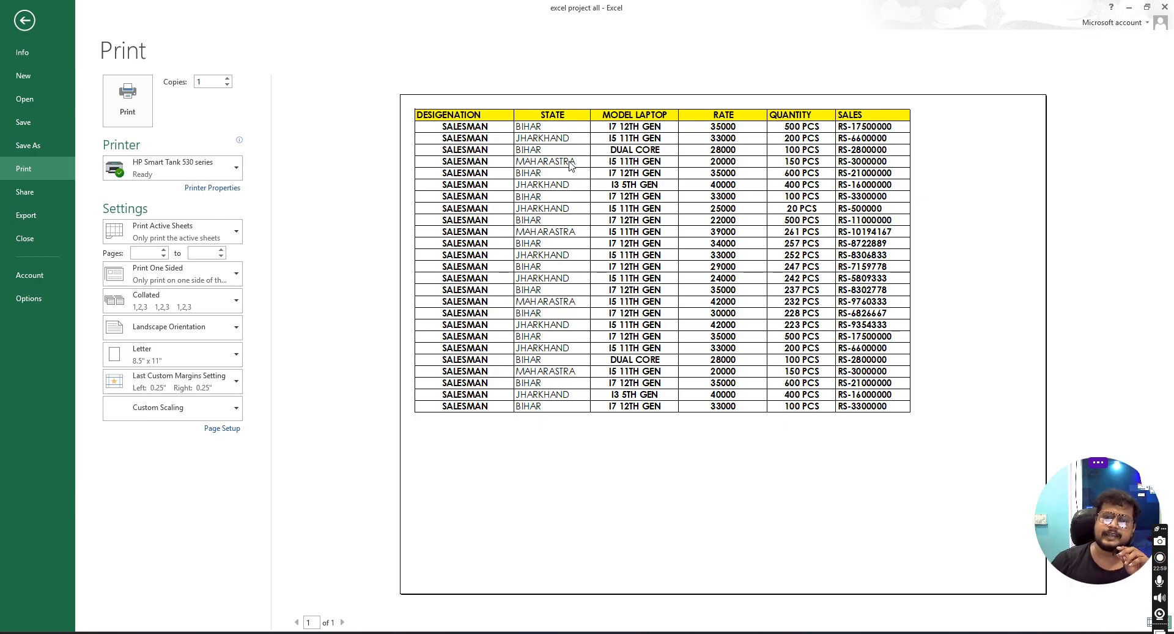
click(24, 21)
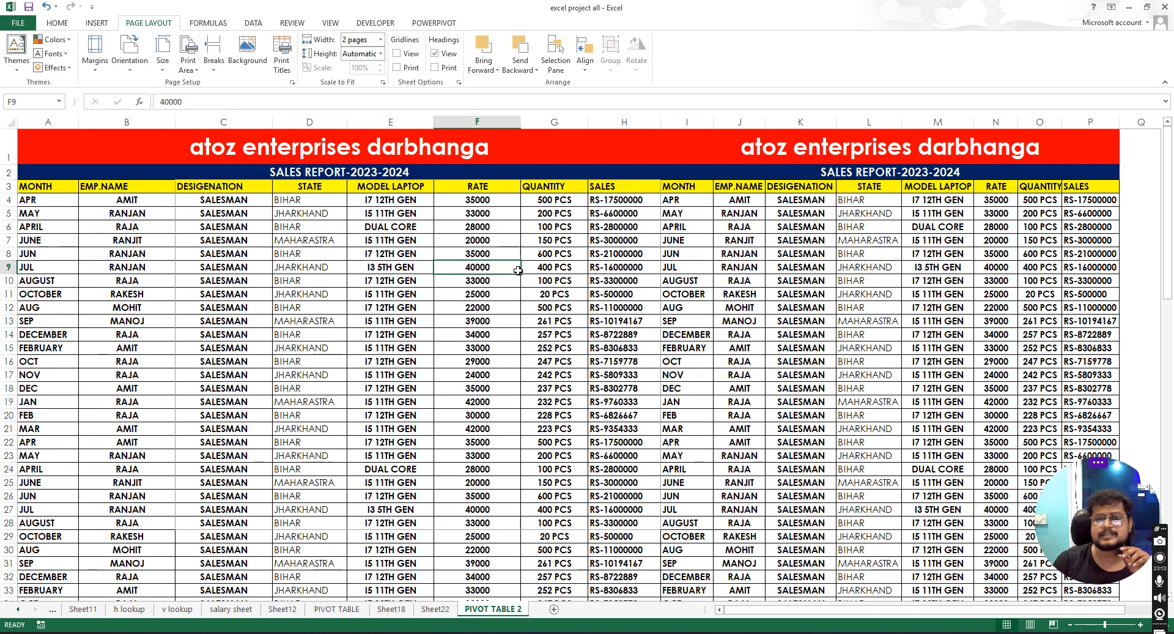
click(278, 268)
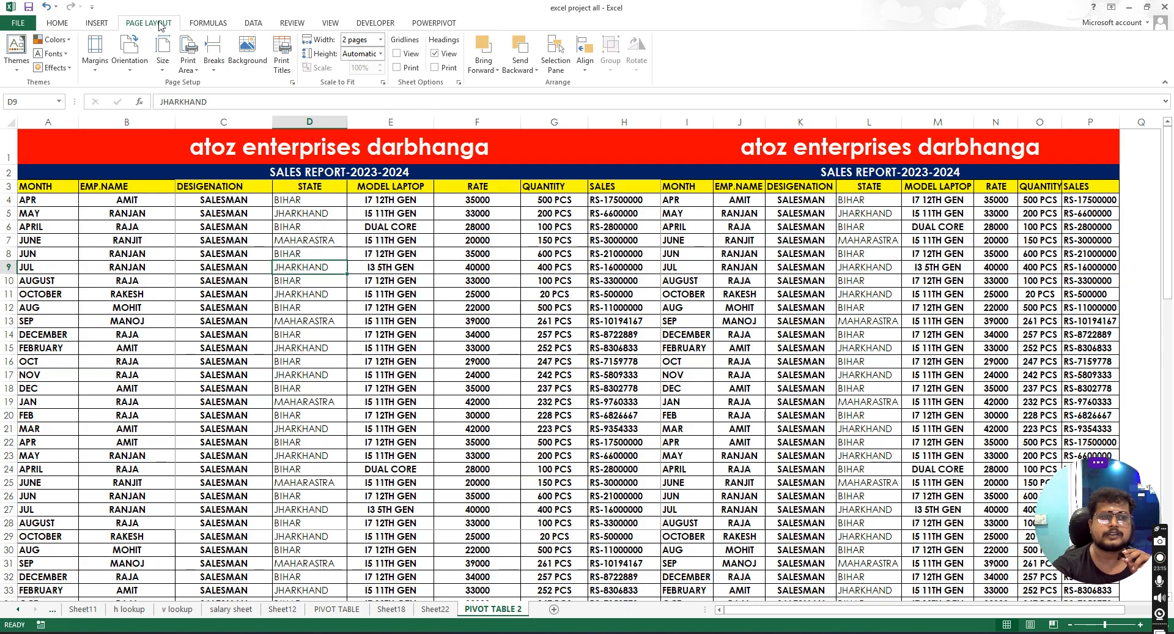
click(208, 23)
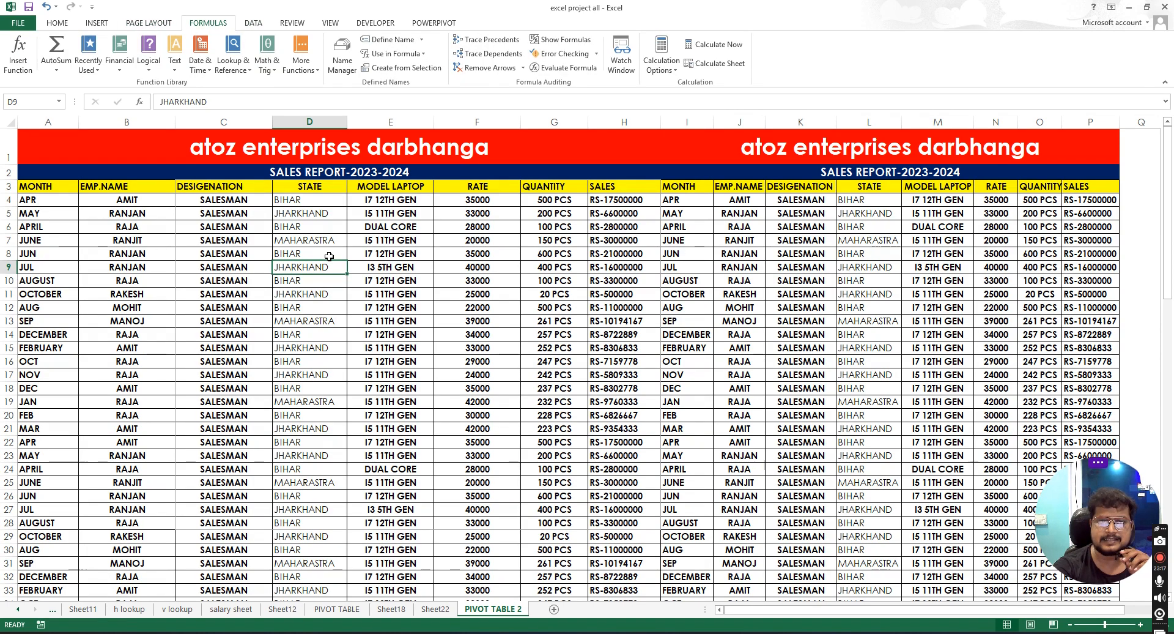
click(254, 23)
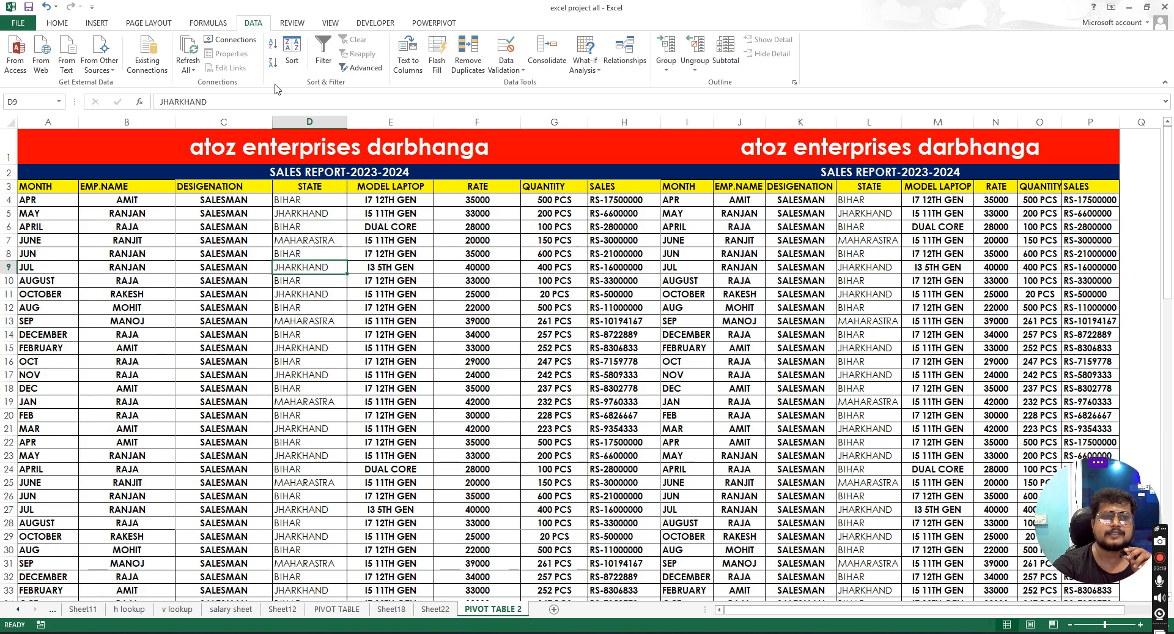
click(290, 24)
click(330, 23)
click(375, 23)
click(428, 24)
click(376, 23)
click(330, 23)
click(291, 23)
click(253, 23)
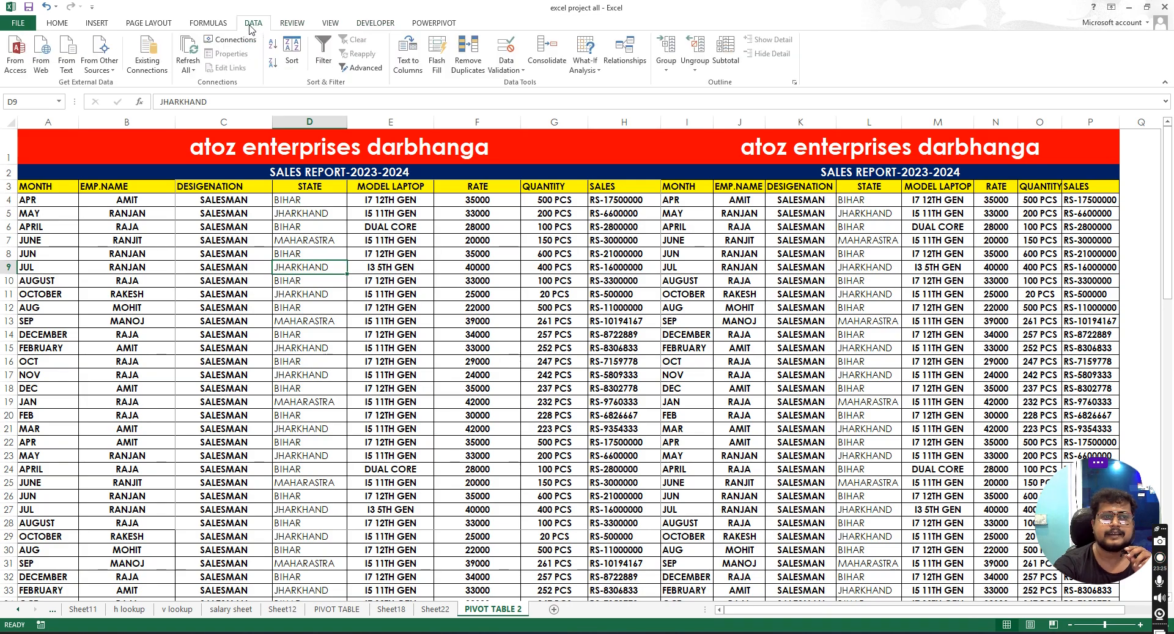
click(317, 28)
click(355, 28)
click(419, 27)
click(379, 24)
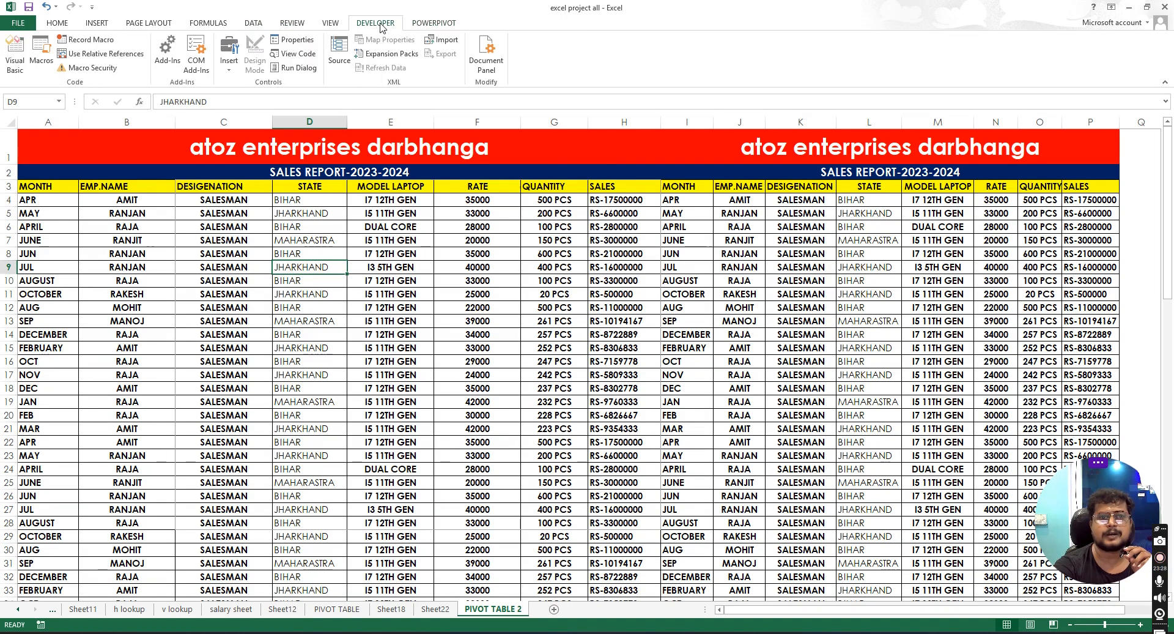
click(436, 24)
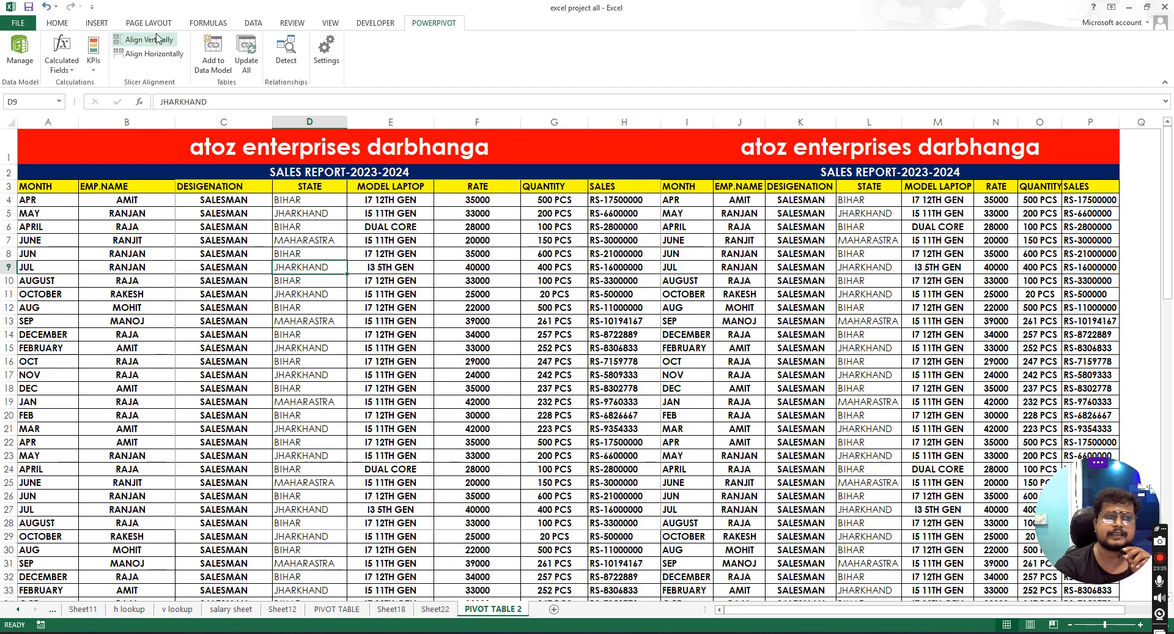
scroll(298, 74, up, 1)
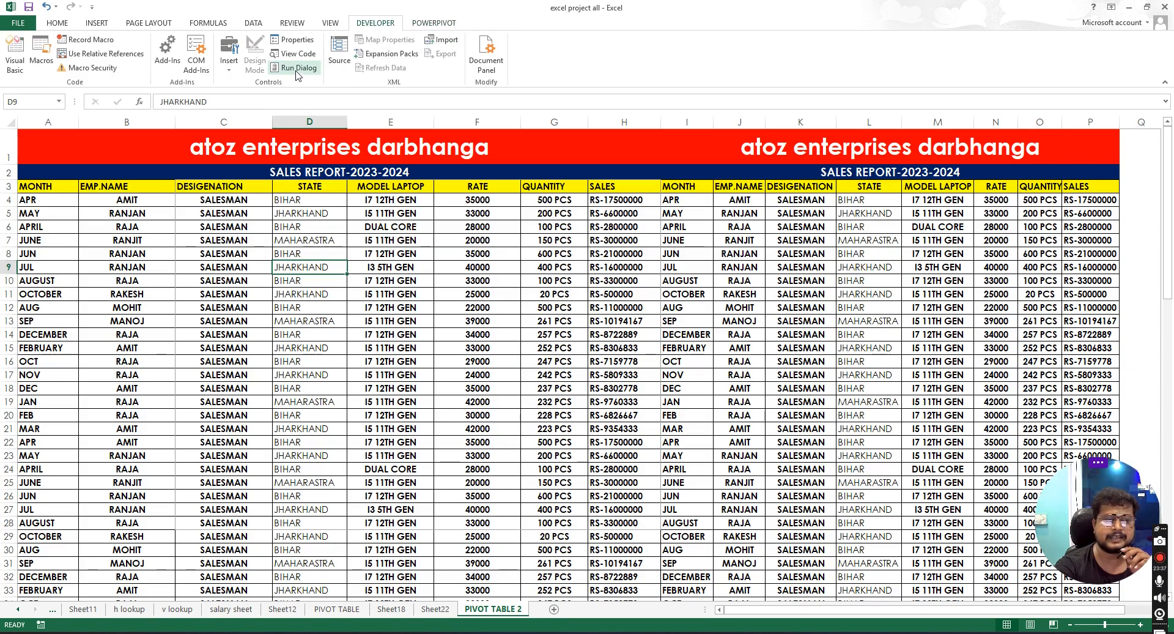
click(422, 23)
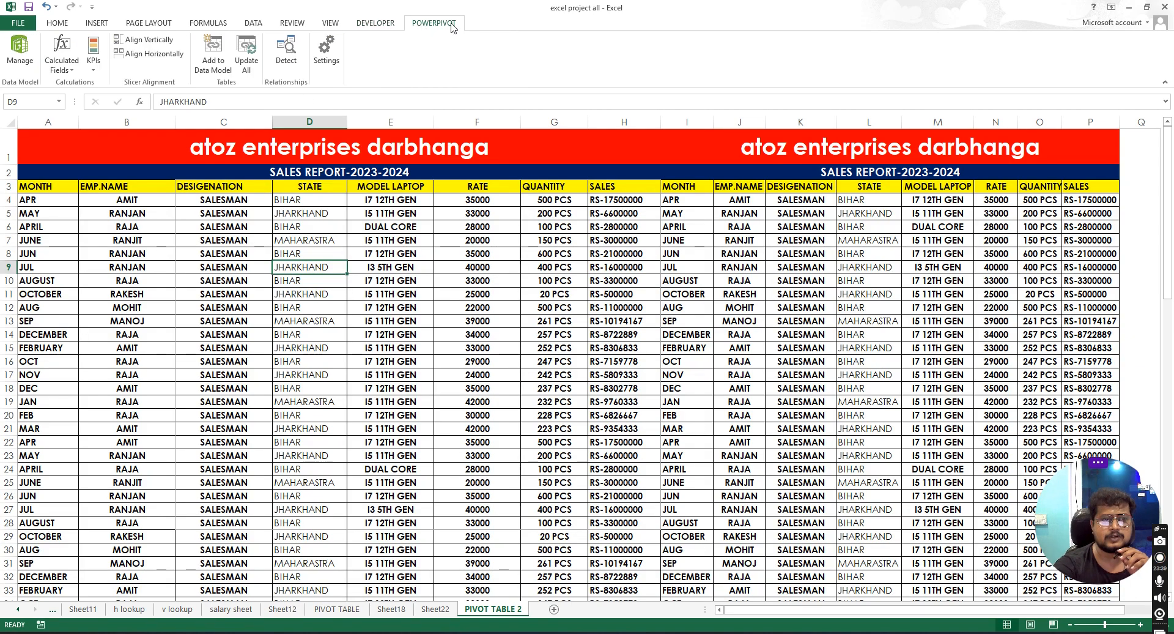
click(207, 24)
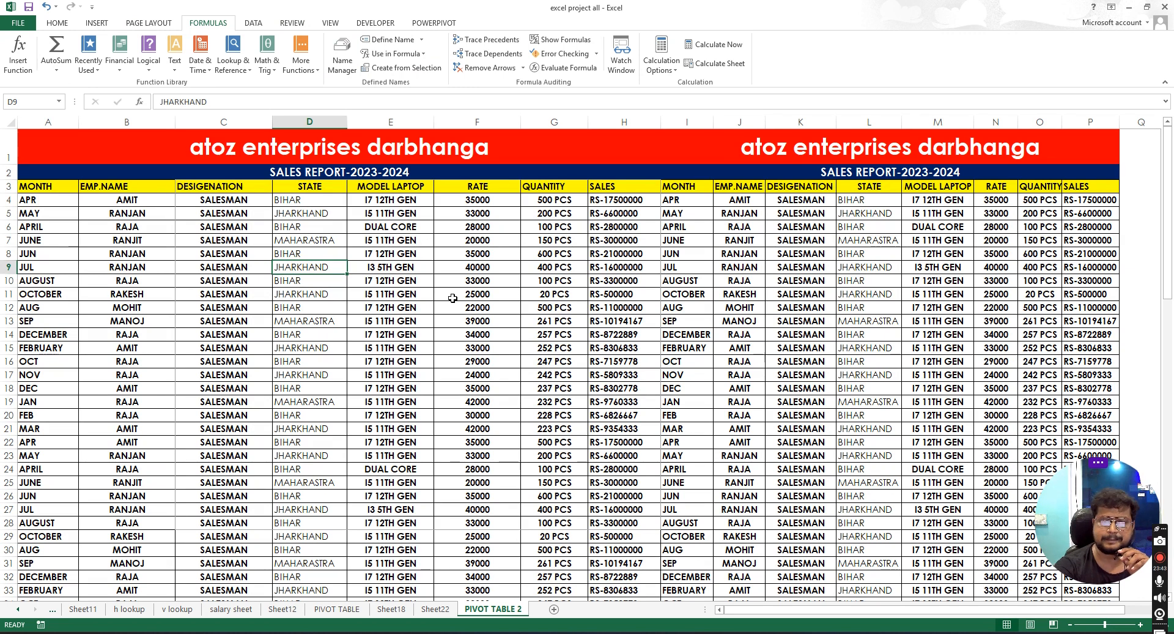
click(165, 23)
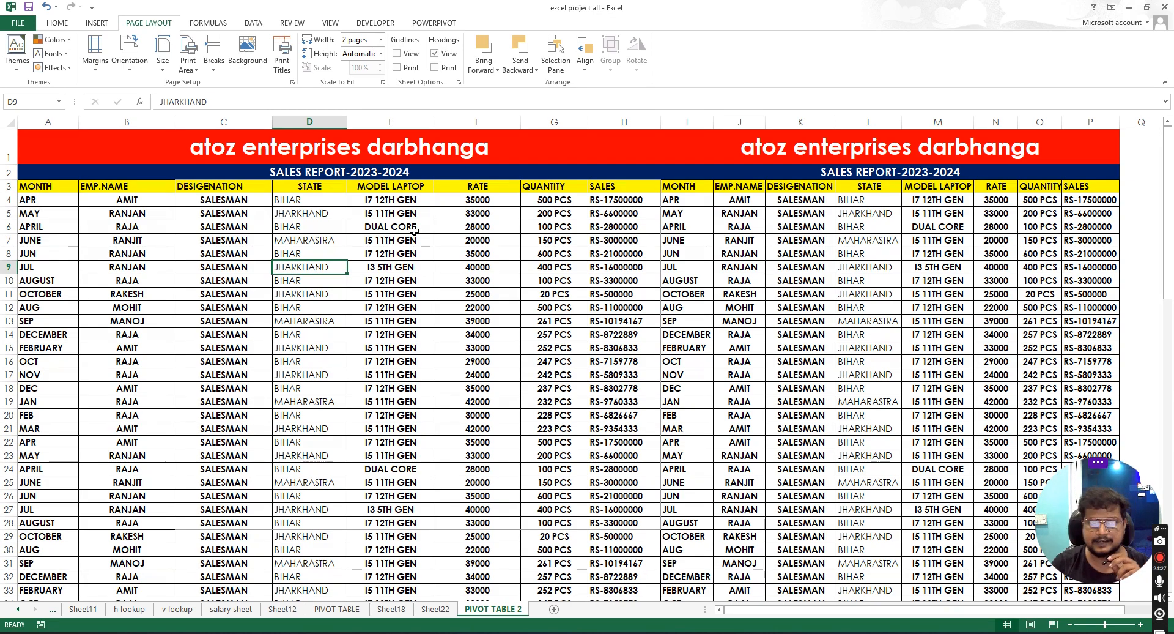
click(413, 224)
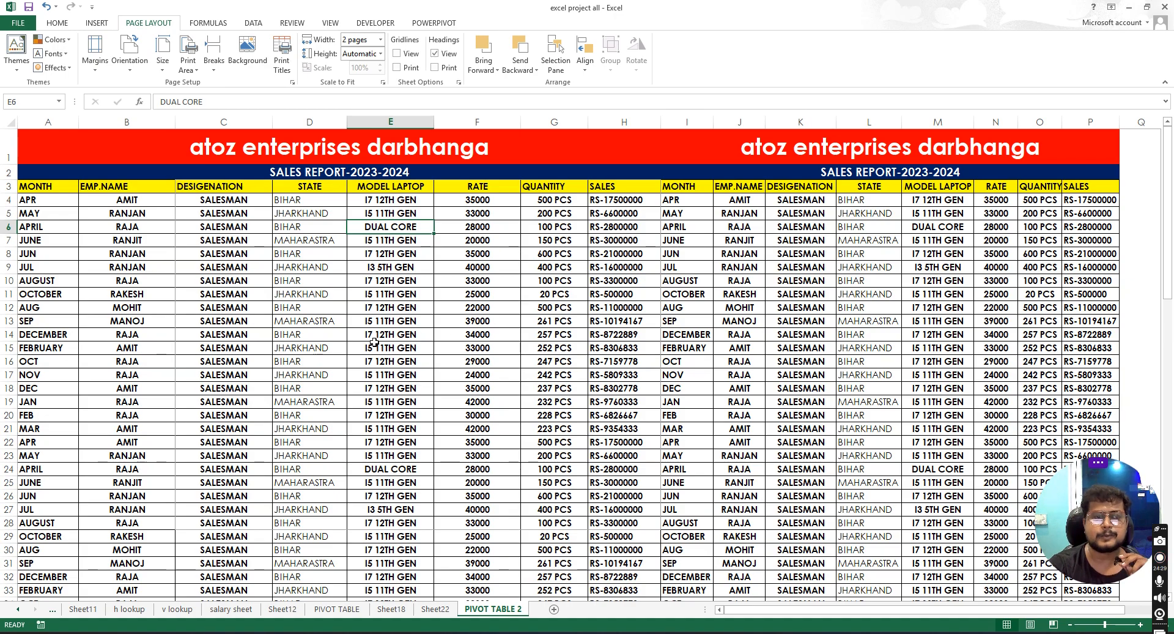